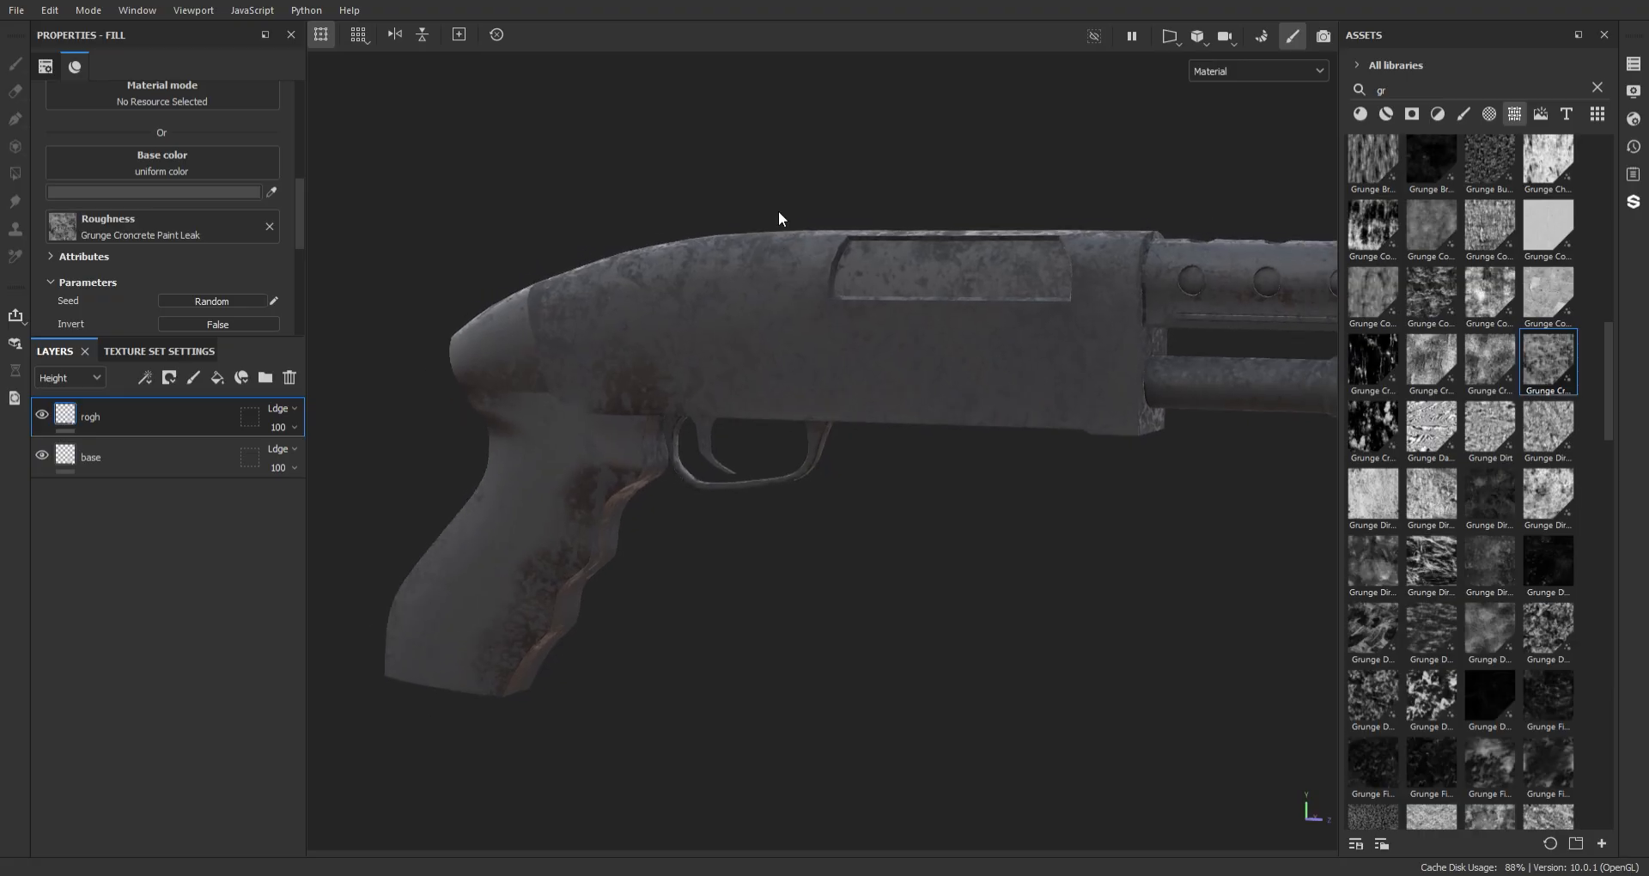
- Set the roughness grunge's balance to 0.45 and reduce the rogh layer's roughness opacity to 32
scroll(281, 230, down, 2)
scroll(281, 230, down, 1)
mouse_move(168, 259)
mouse_down()
mouse_move(220, 257)
mouse_move(138, 260)
mouse_up()
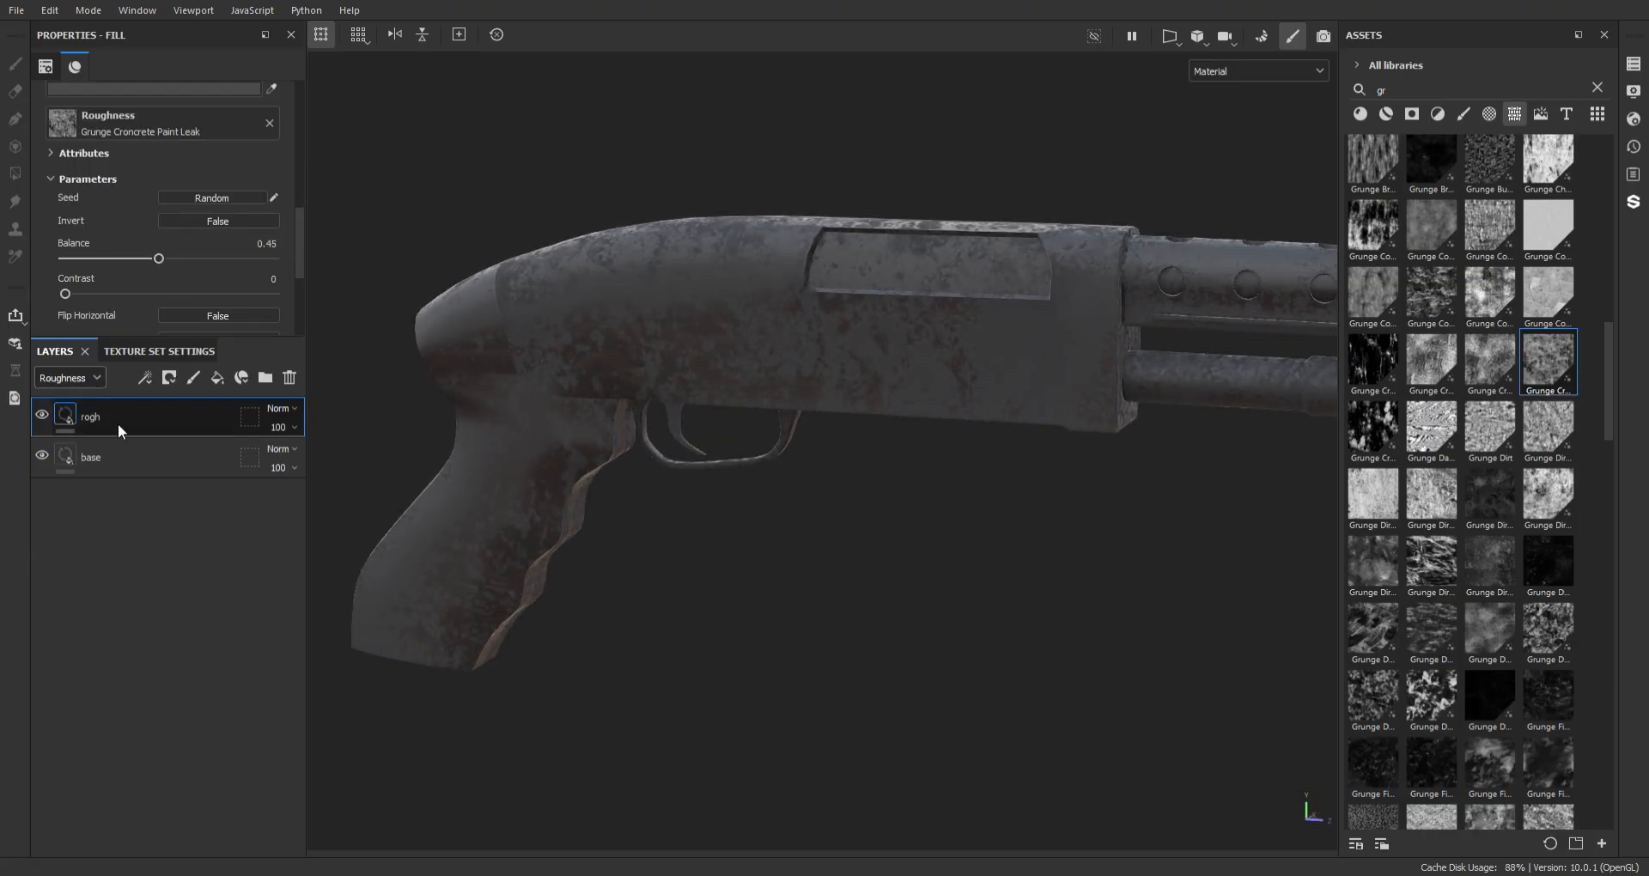
drag(278, 427, 277, 457)
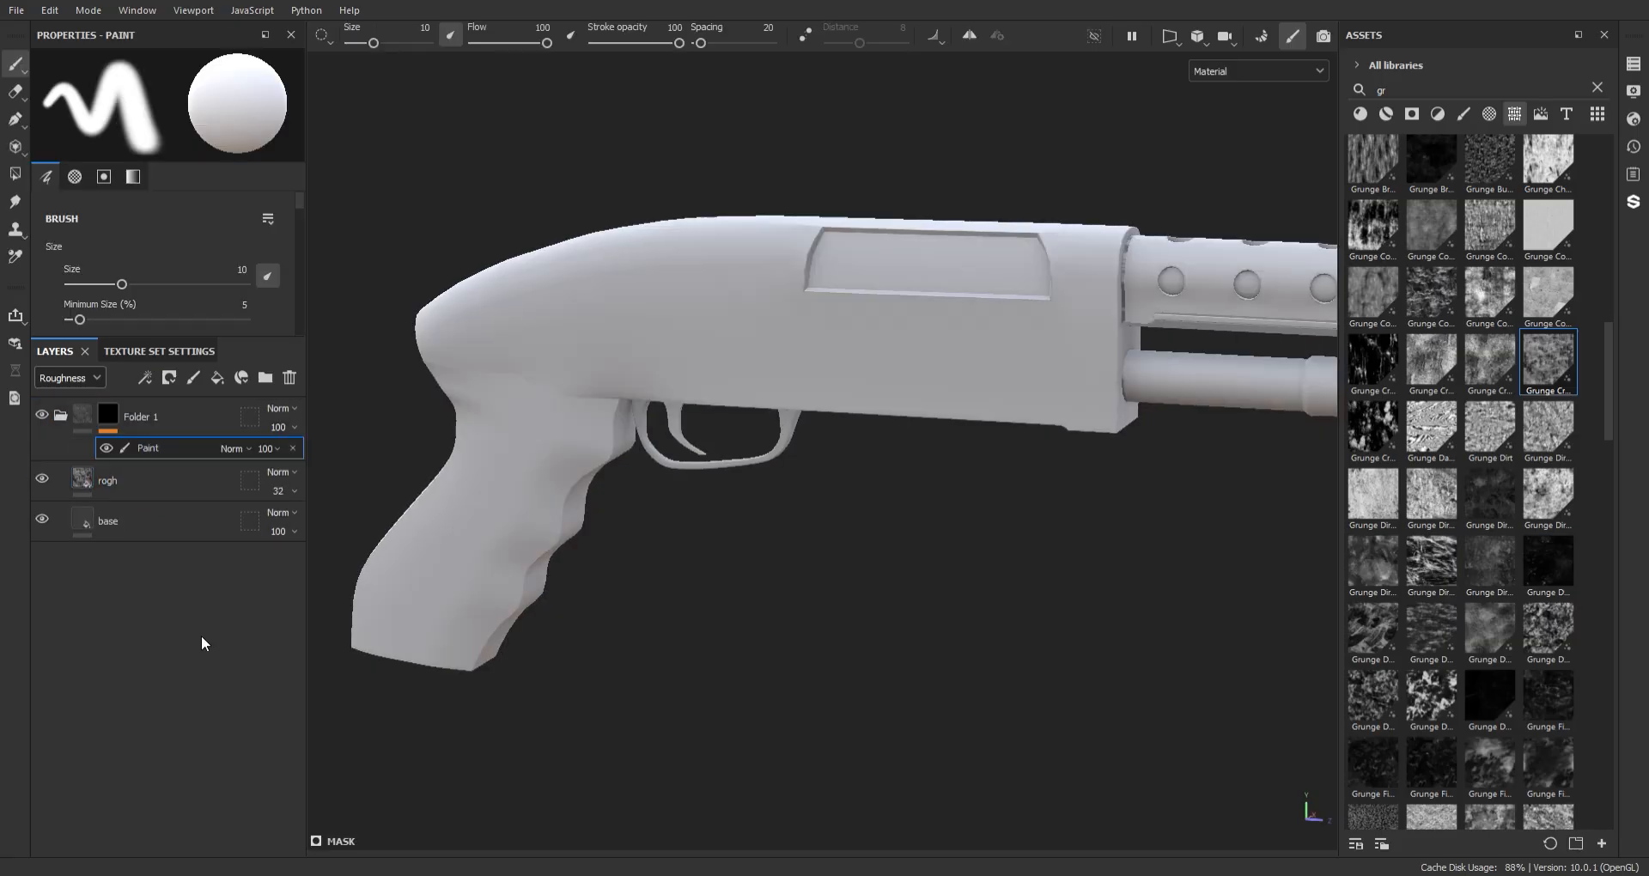
- Fill the shotgun's receiver, including the ejection port panel, into Folder 1's black mask with Polygon Fill, then return to the paint brush
key(4)
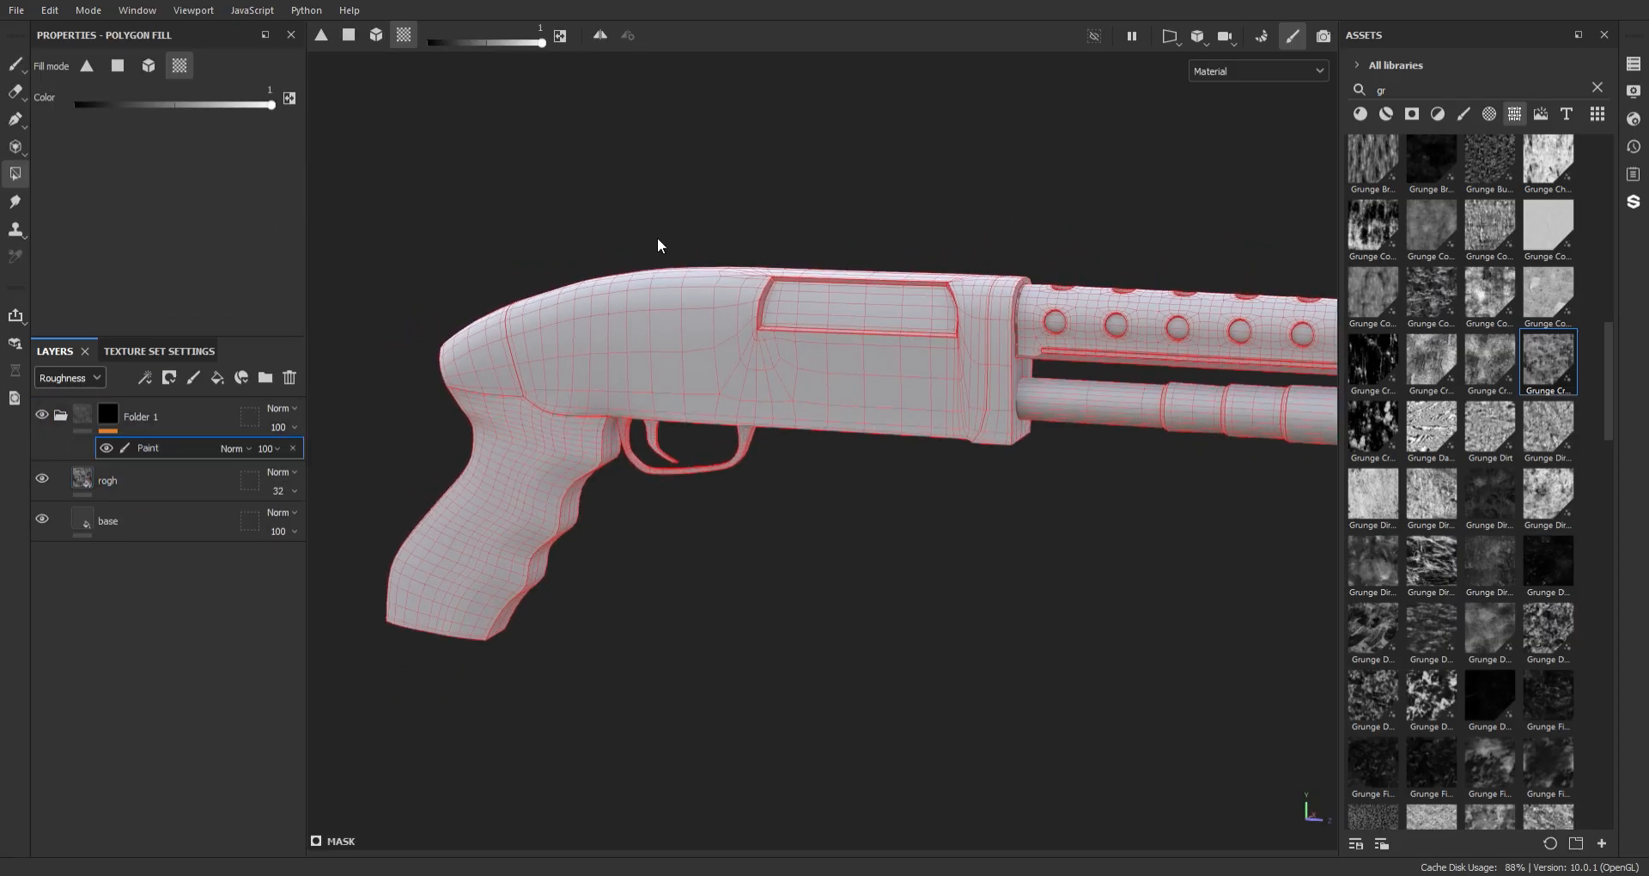
drag(767, 216, 859, 359)
scroll(942, 581, up, 5)
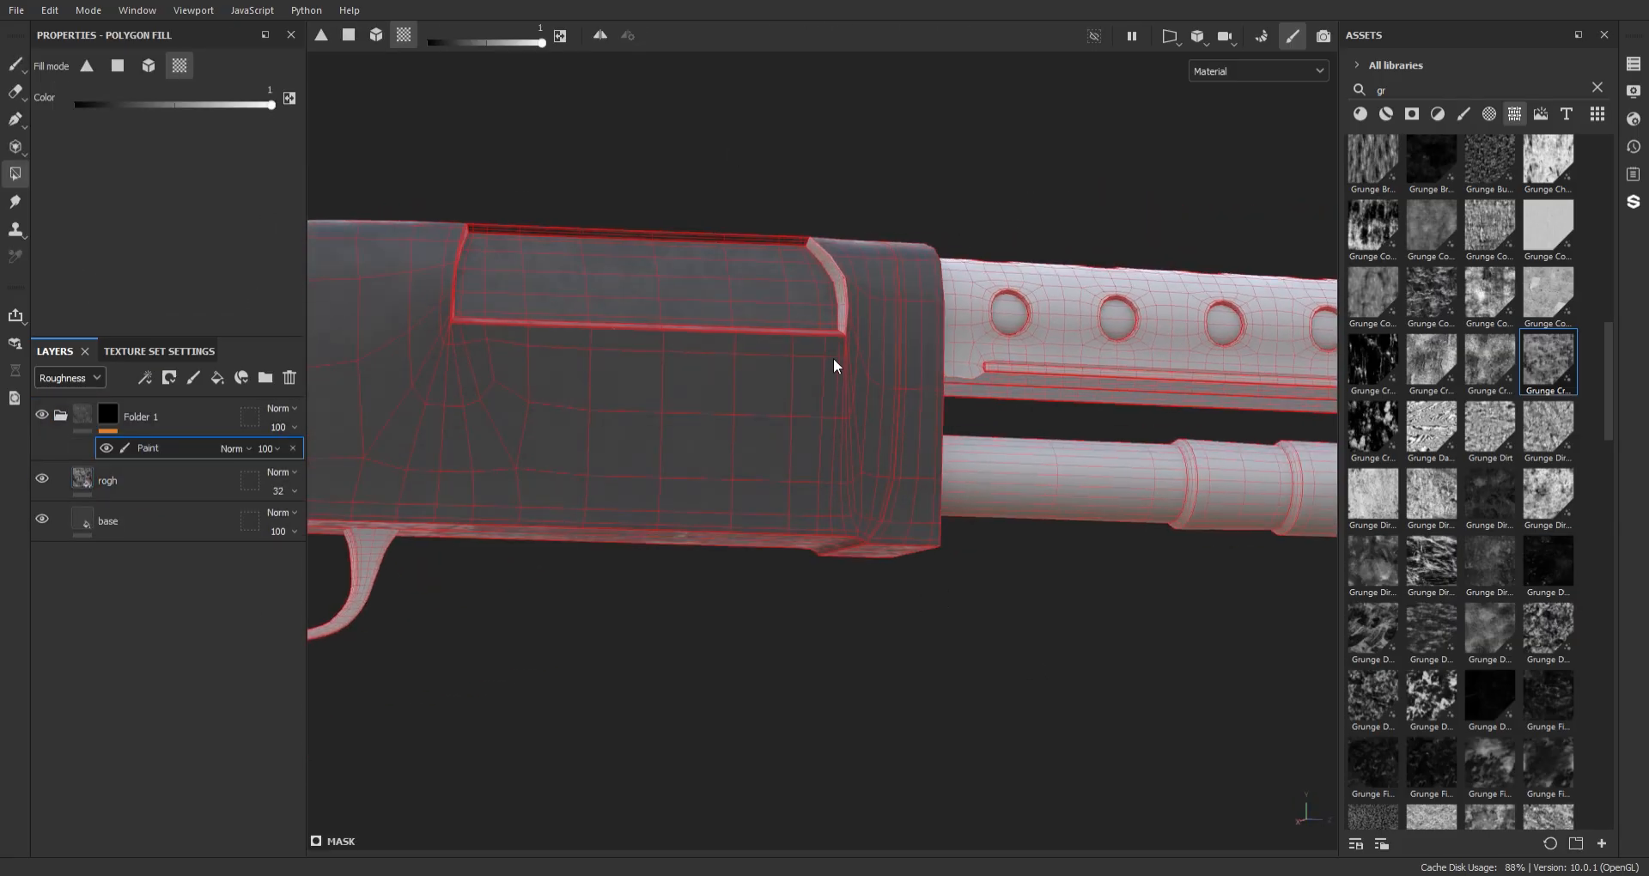
alt+right_drag(833, 365, 751, 40)
mouse_move(751, 41)
alt+mouse_down()
mouse_move(894, 379)
mouse_move(776, 143)
alt+mouse_up()
key(1)
alt+right_drag(776, 143, 896, 357)
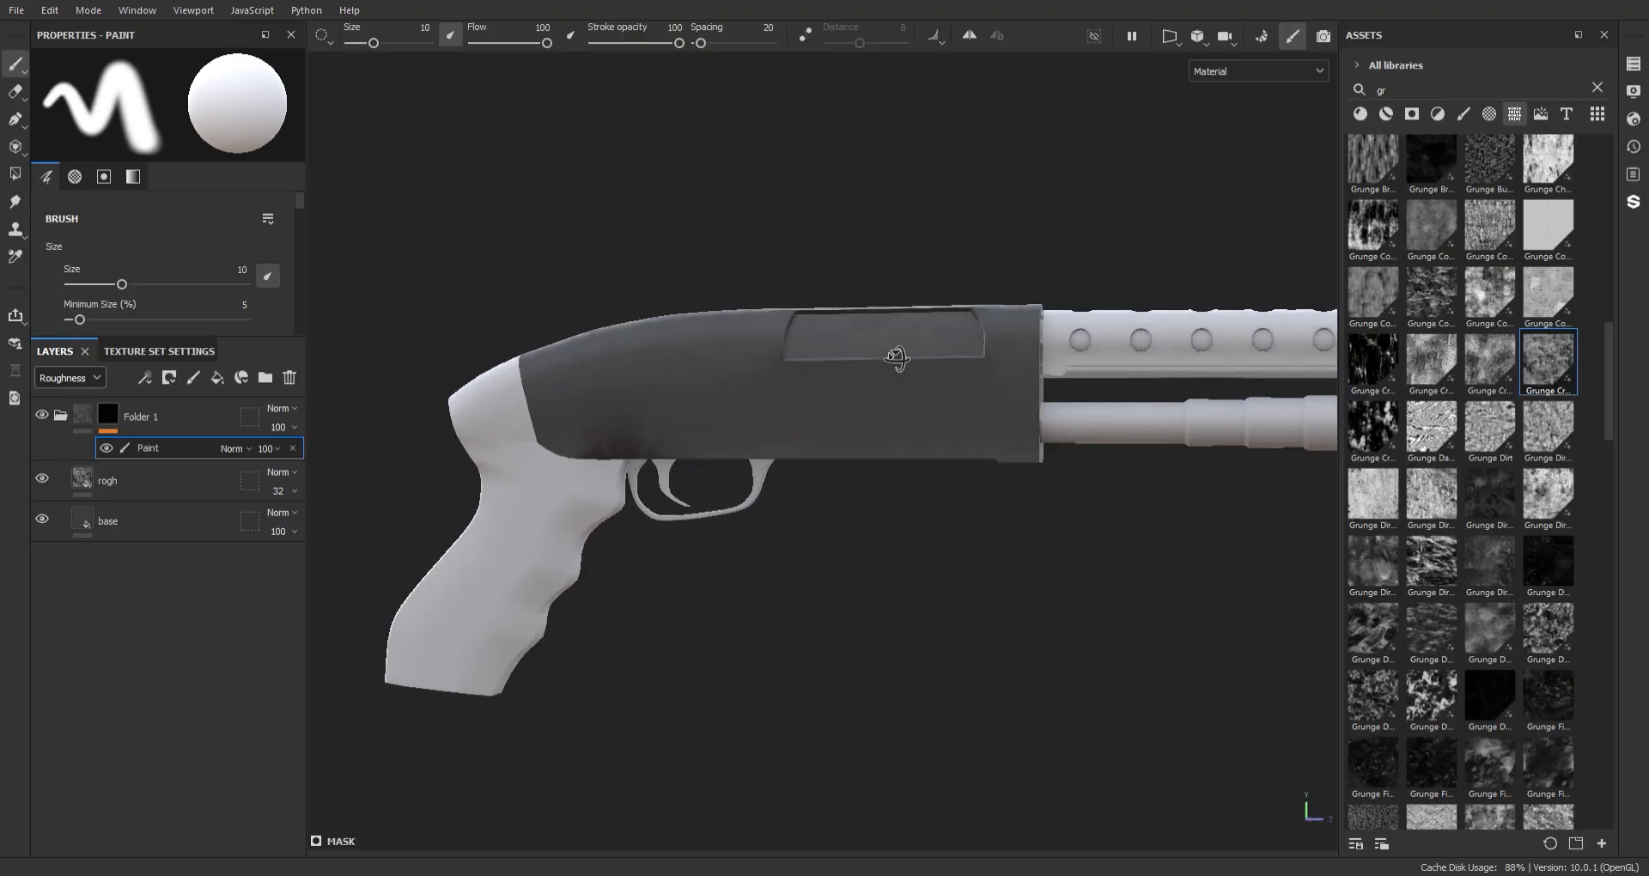
- Rename the masked folder as silver
double_click(146, 417)
text(silver)
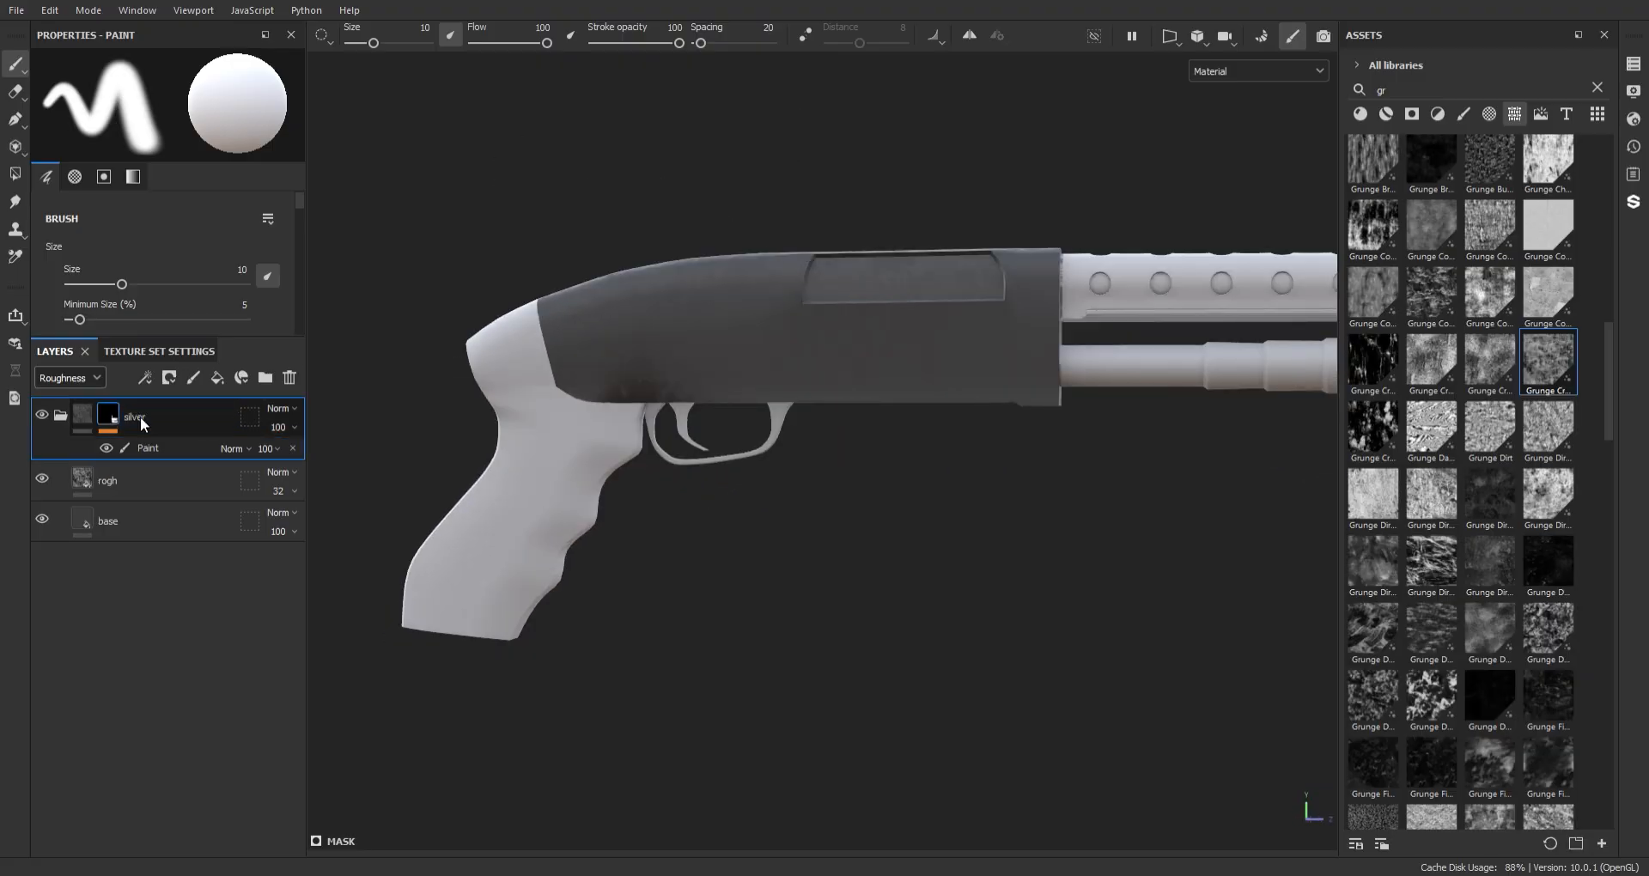
key(Return)
- Add a fill layer above the rogh layer in the silver folder and make its base color bright red
alt+drag(675, 367, 618, 378)
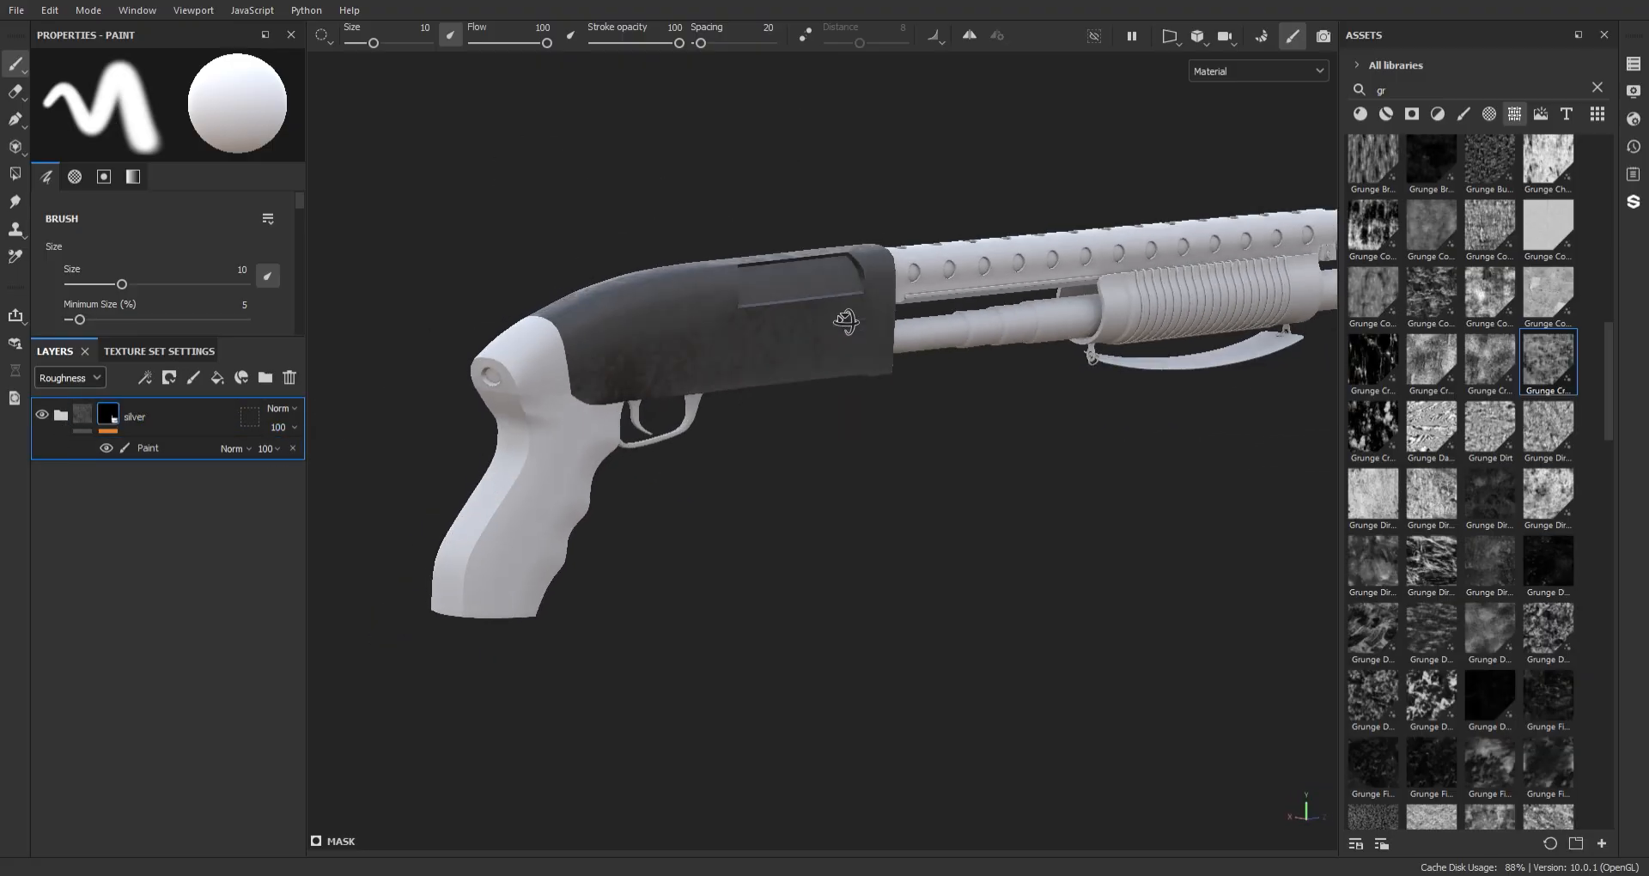
alt+right_drag(618, 378, 653, 343)
alt+drag(379, 379, 636, 446)
click(162, 480)
click(217, 378)
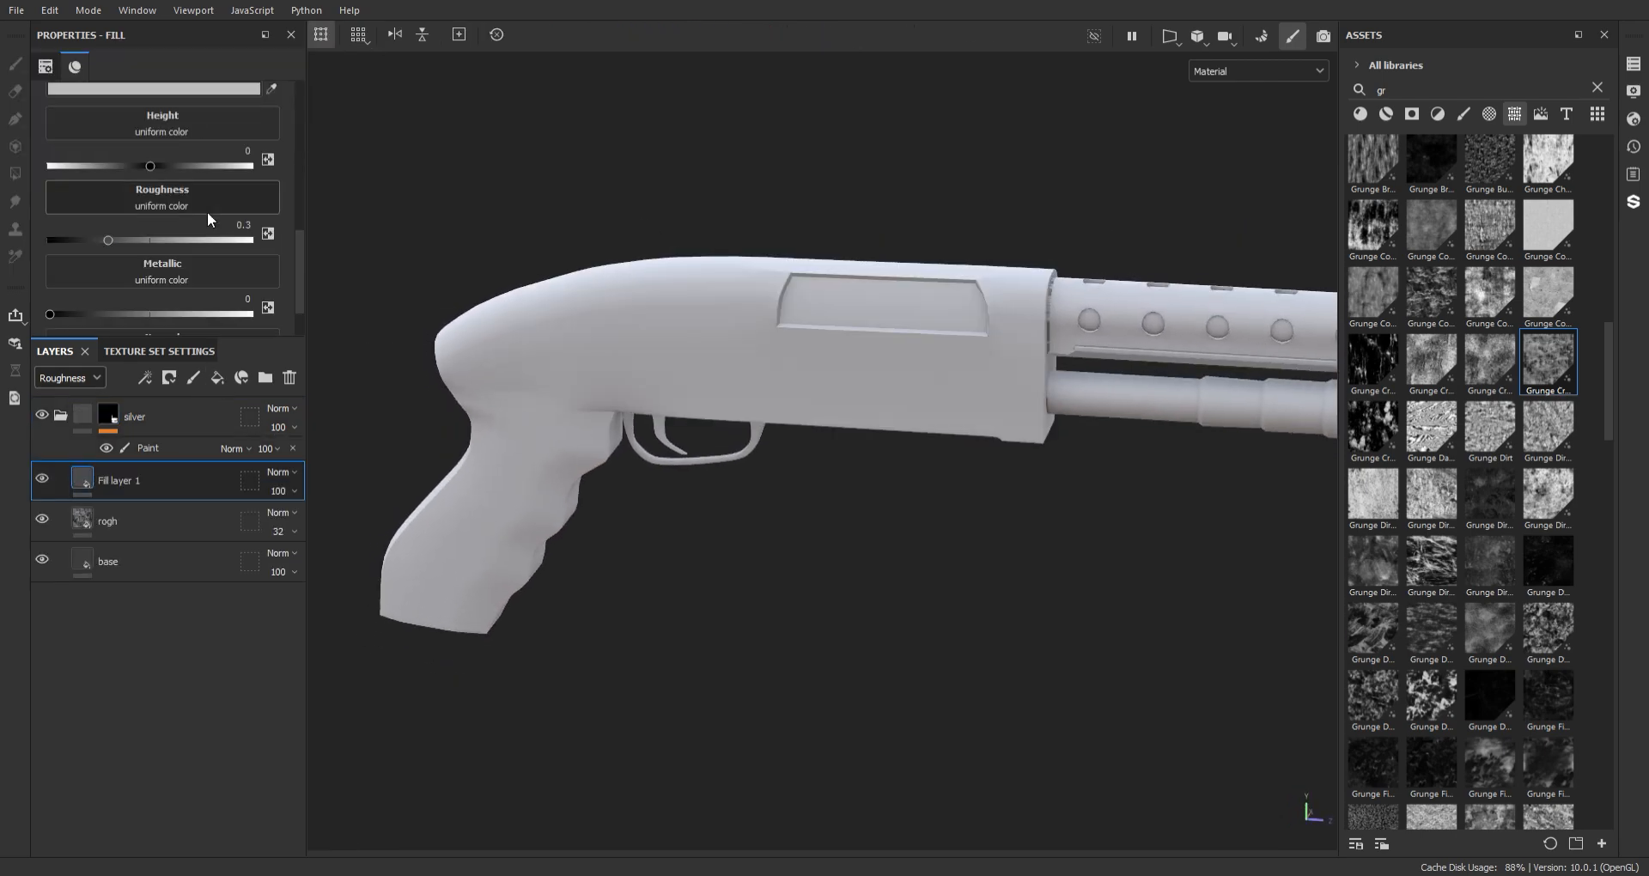
scroll(207, 211, up, 2)
scroll(272, 194, up, 2)
scroll(297, 250, down, 3)
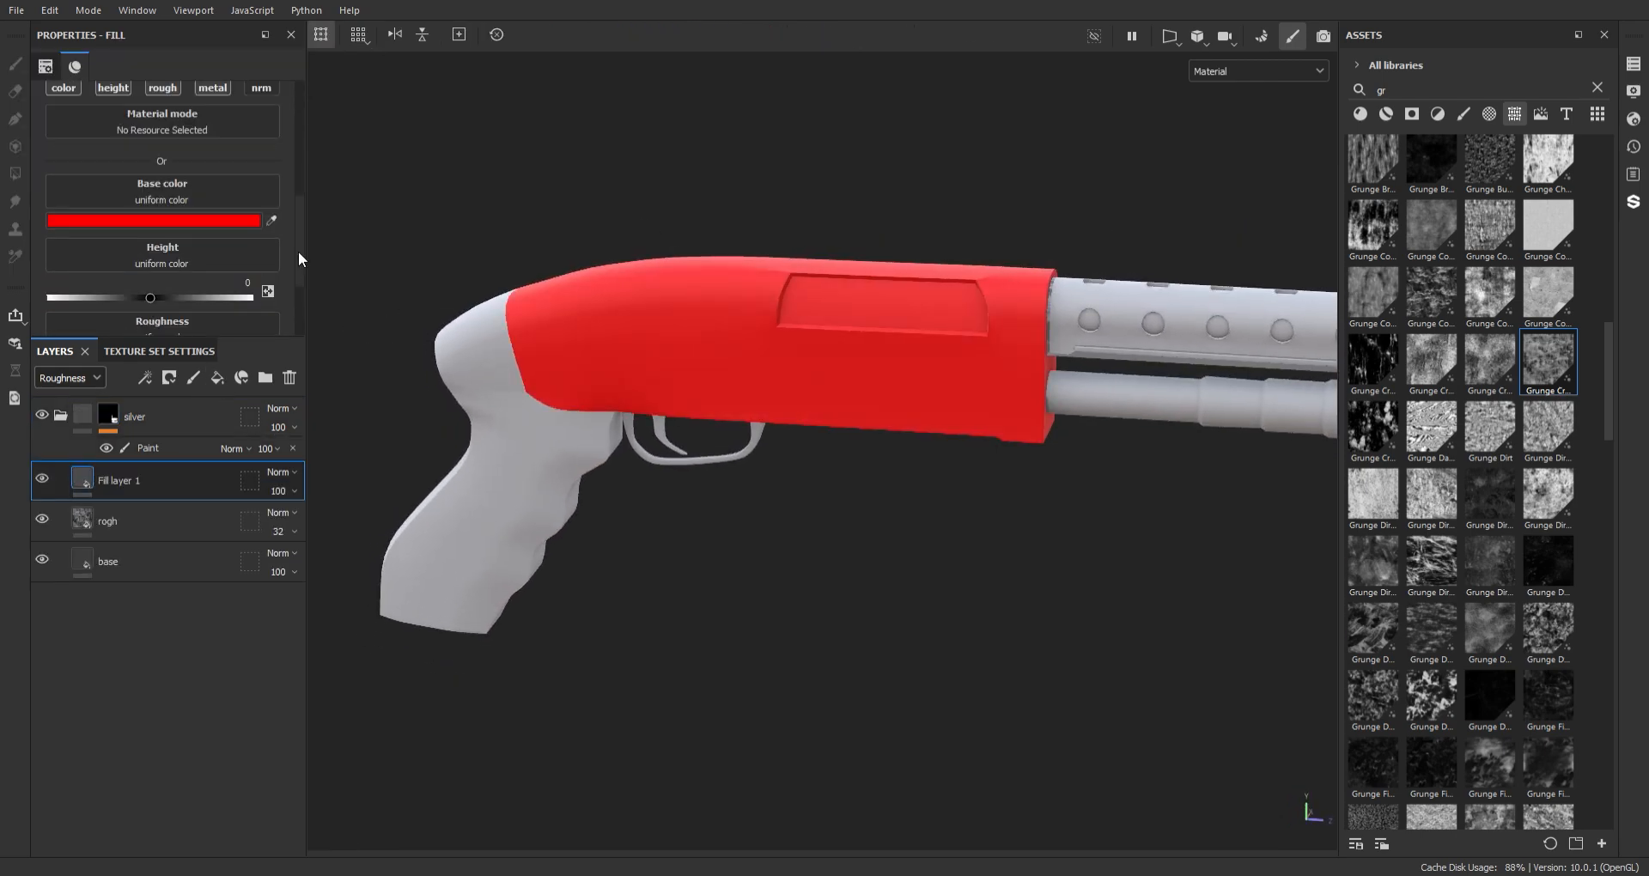
- Set the red fill layer's height to -0.0667 and roughness to 0.8708, and raise its metallic value to about mid-range
drag(151, 244, 142, 244)
drag(108, 318, 225, 317)
scroll(295, 266, down, 2)
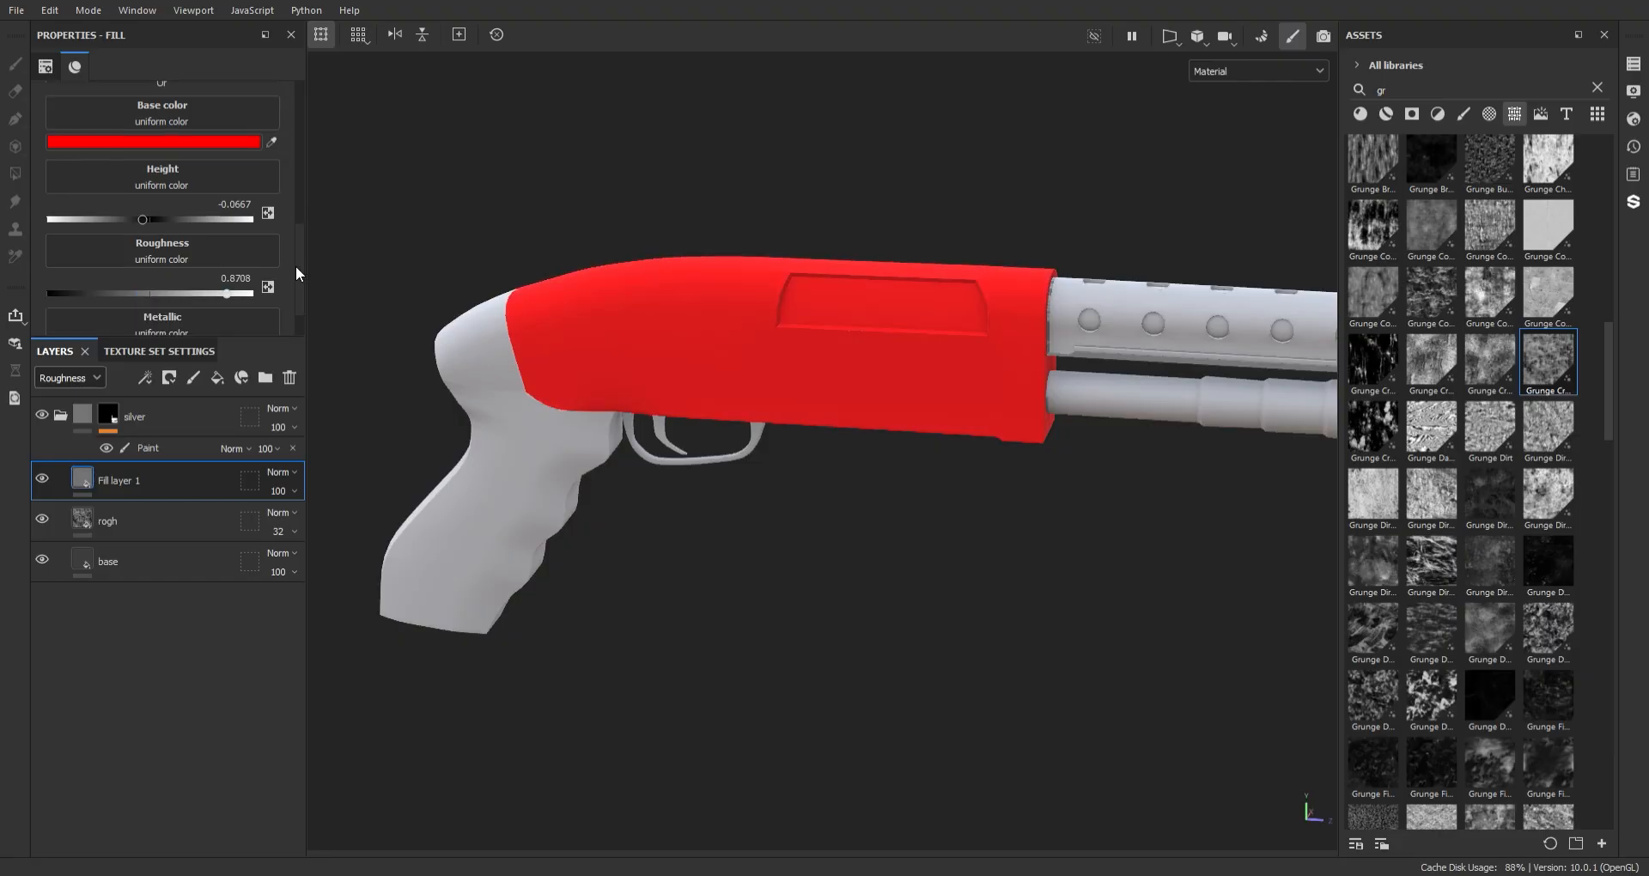
drag(47, 317, 148, 322)
- Give the red fill layer a black mask and add an empty generator to that mask
right_click(163, 482)
click(218, 26)
right_click(168, 481)
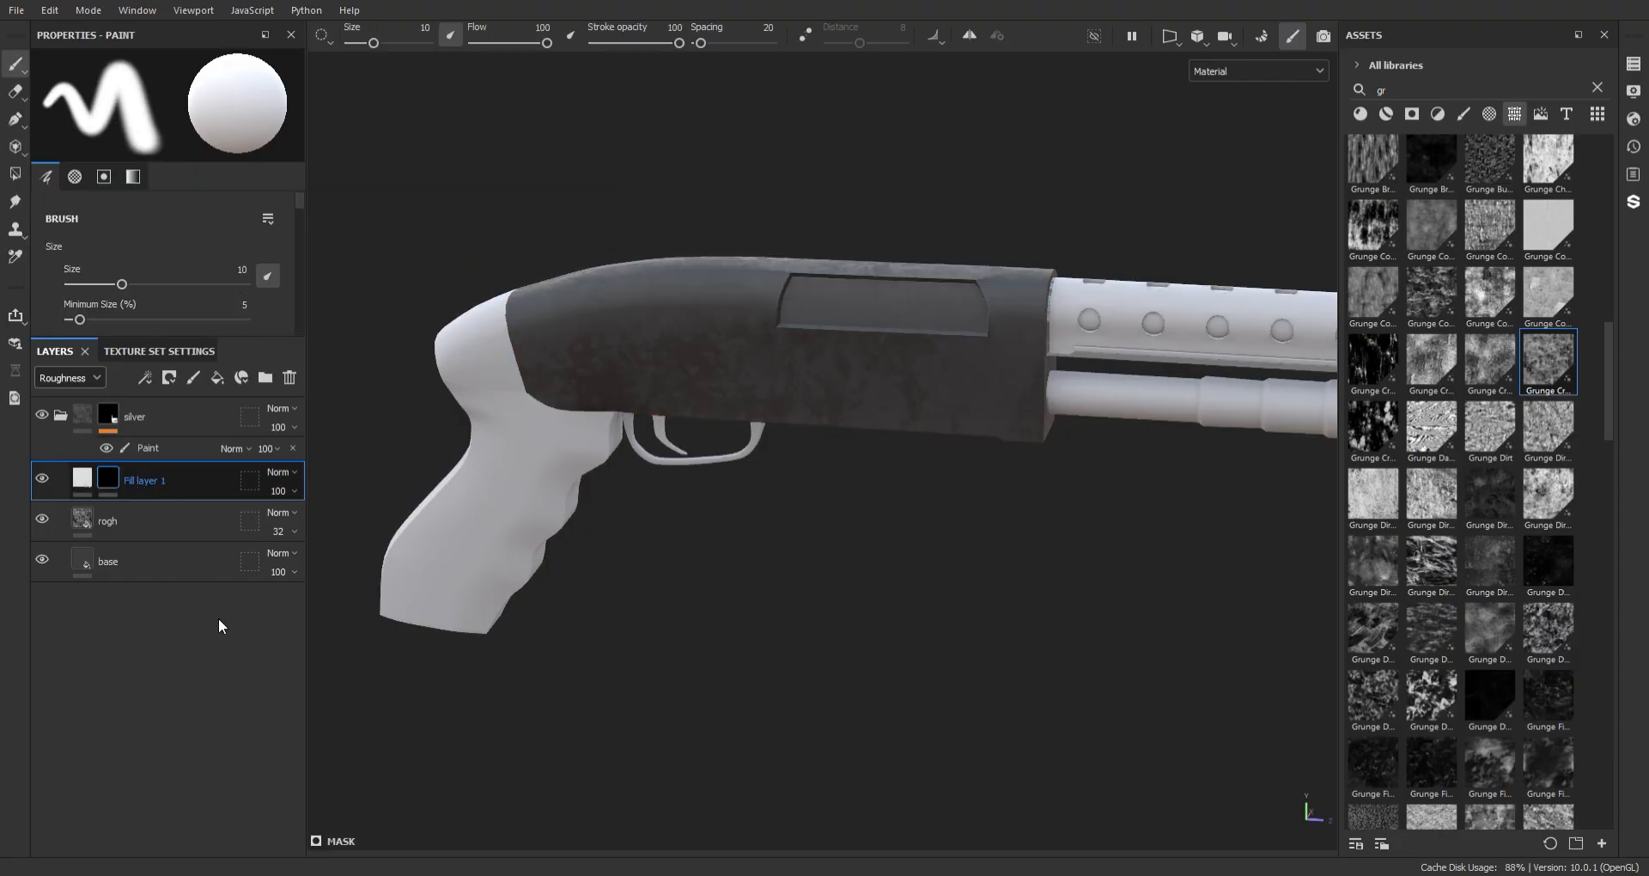
click(218, 618)
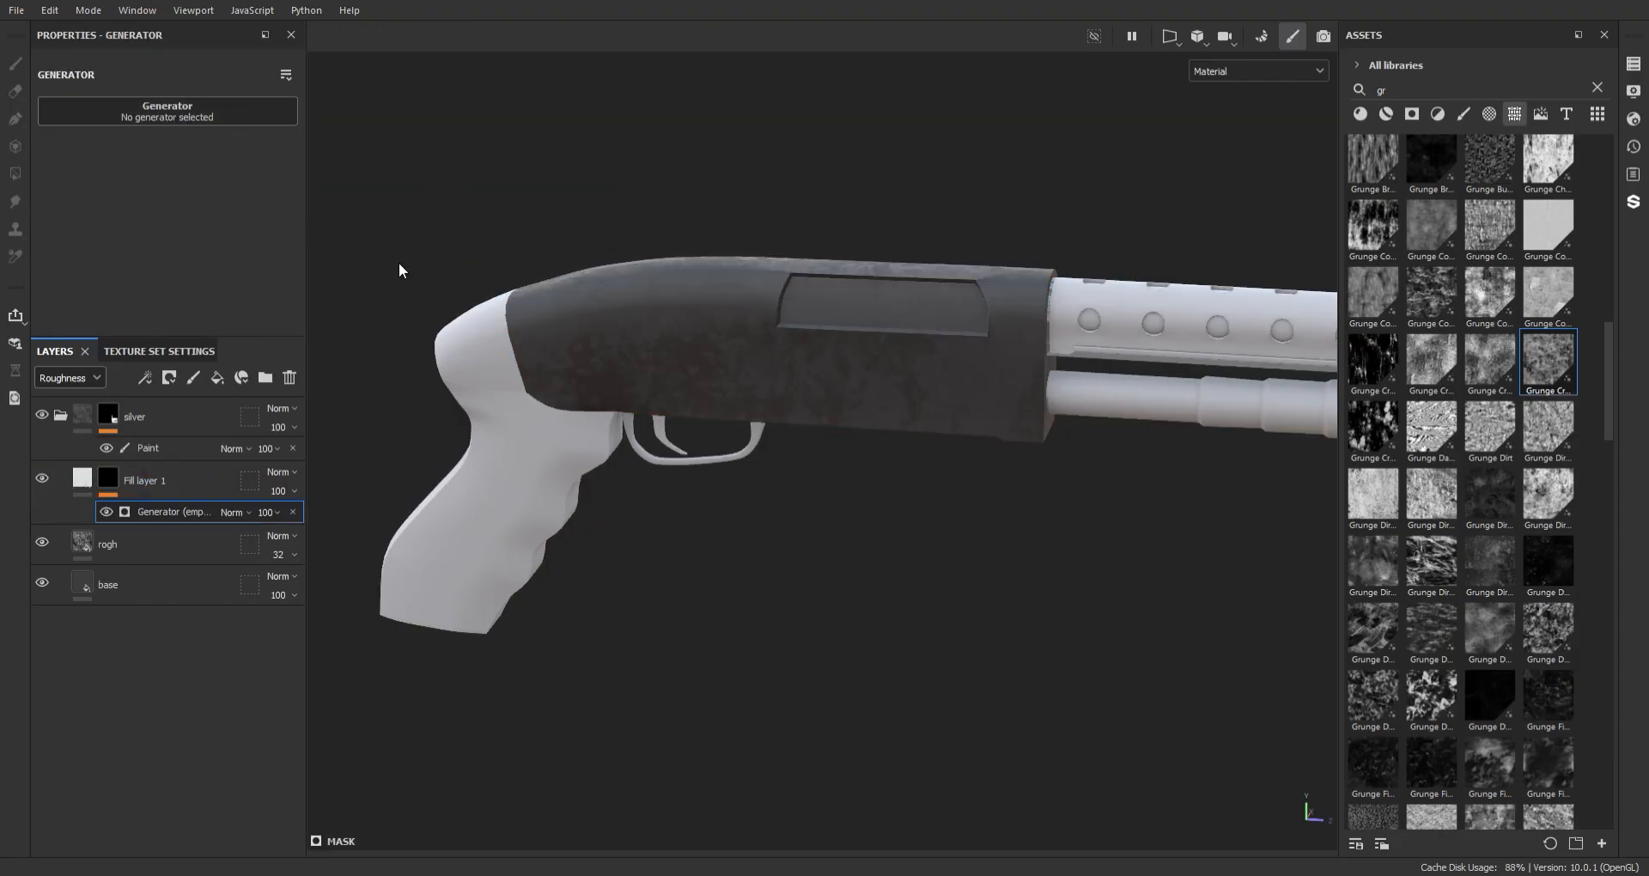
- Use Metal Edge Wear as the mask generator with wear level 0.82, grunge amount 0.35 and grunge scale 5
alt+drag(799, 395, 686, 306)
scroll(199, 275, down, 3)
drag(169, 273, 155, 274)
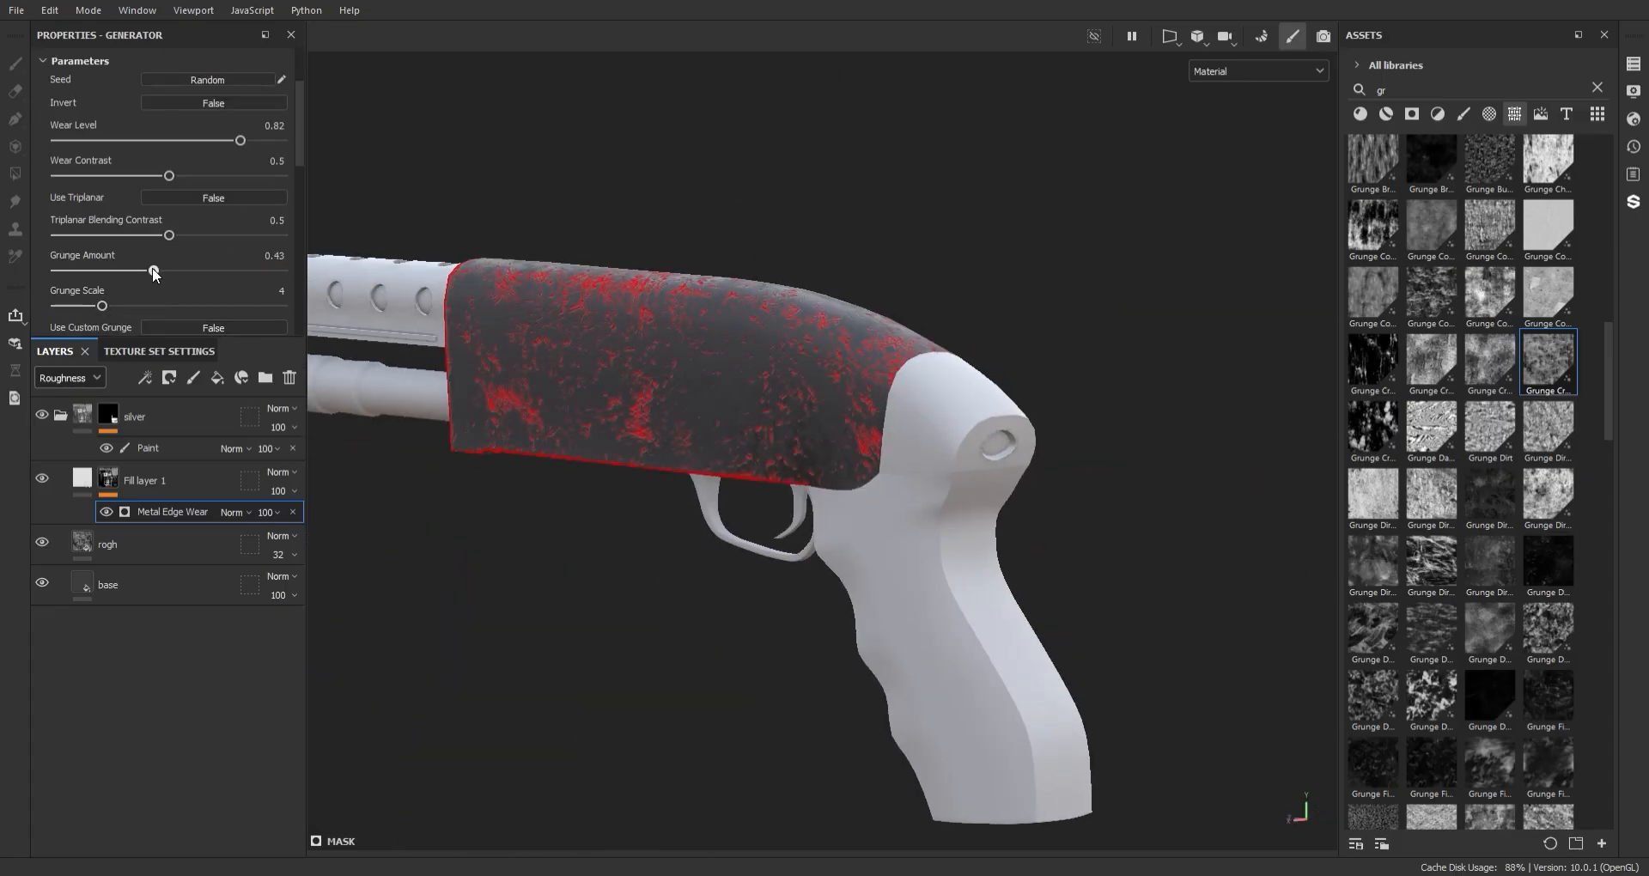
click(126, 304)
alt+drag(464, 314, 688, 325)
scroll(193, 261, down, 4)
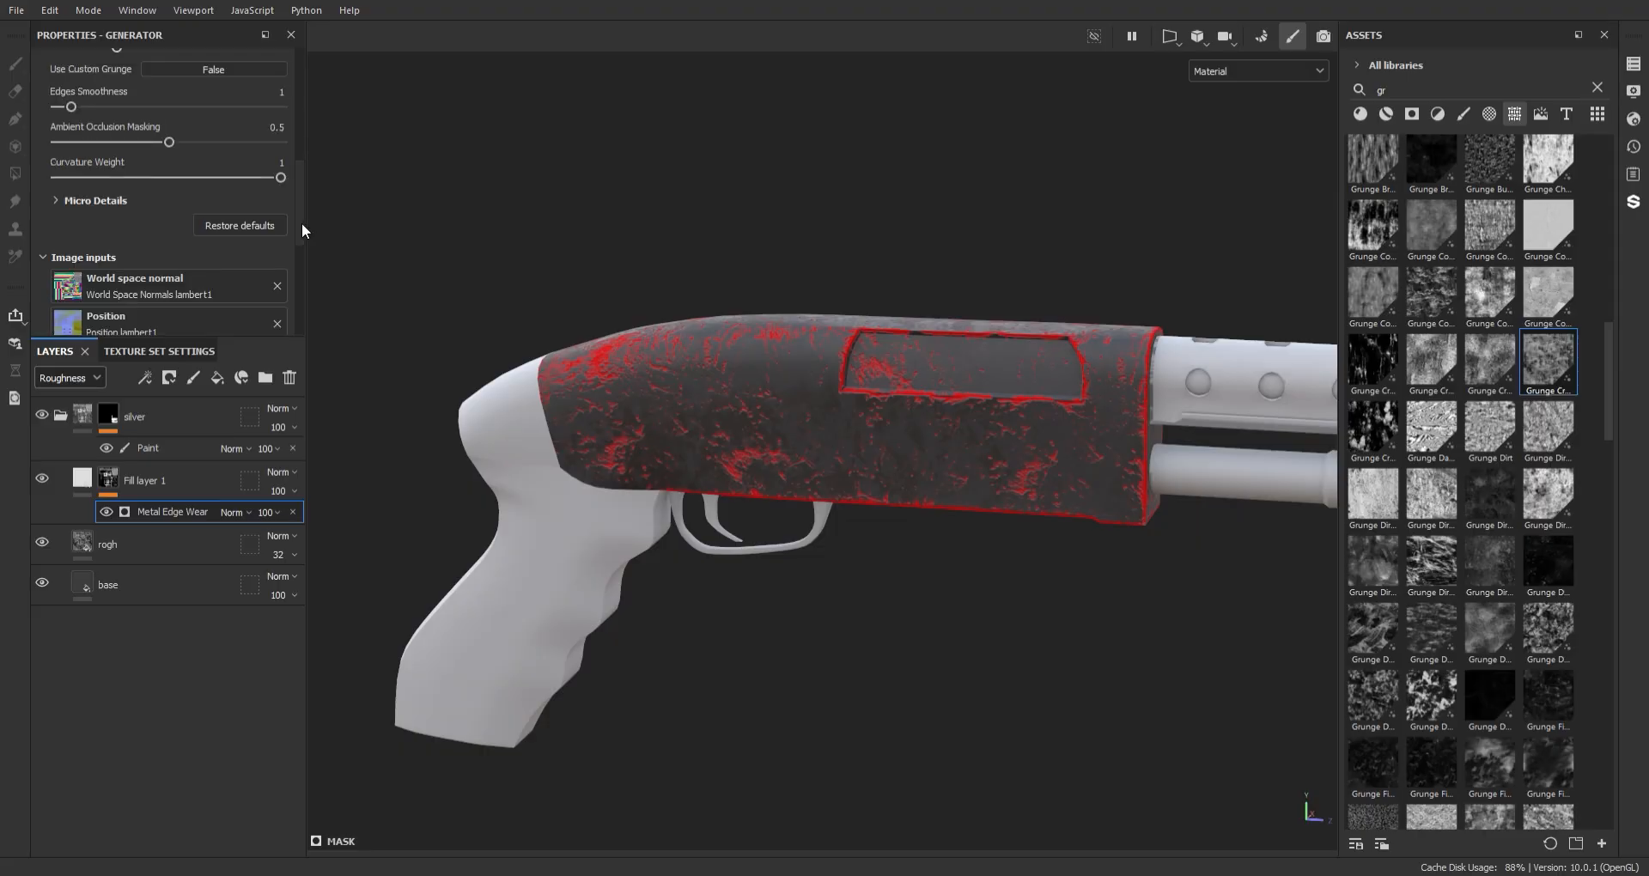
- Add a Grunge Fingerprints Smeared Wide fill over the edge wear with tri-planar projection, slightly increased tiling and Multiply blending
click(217, 377)
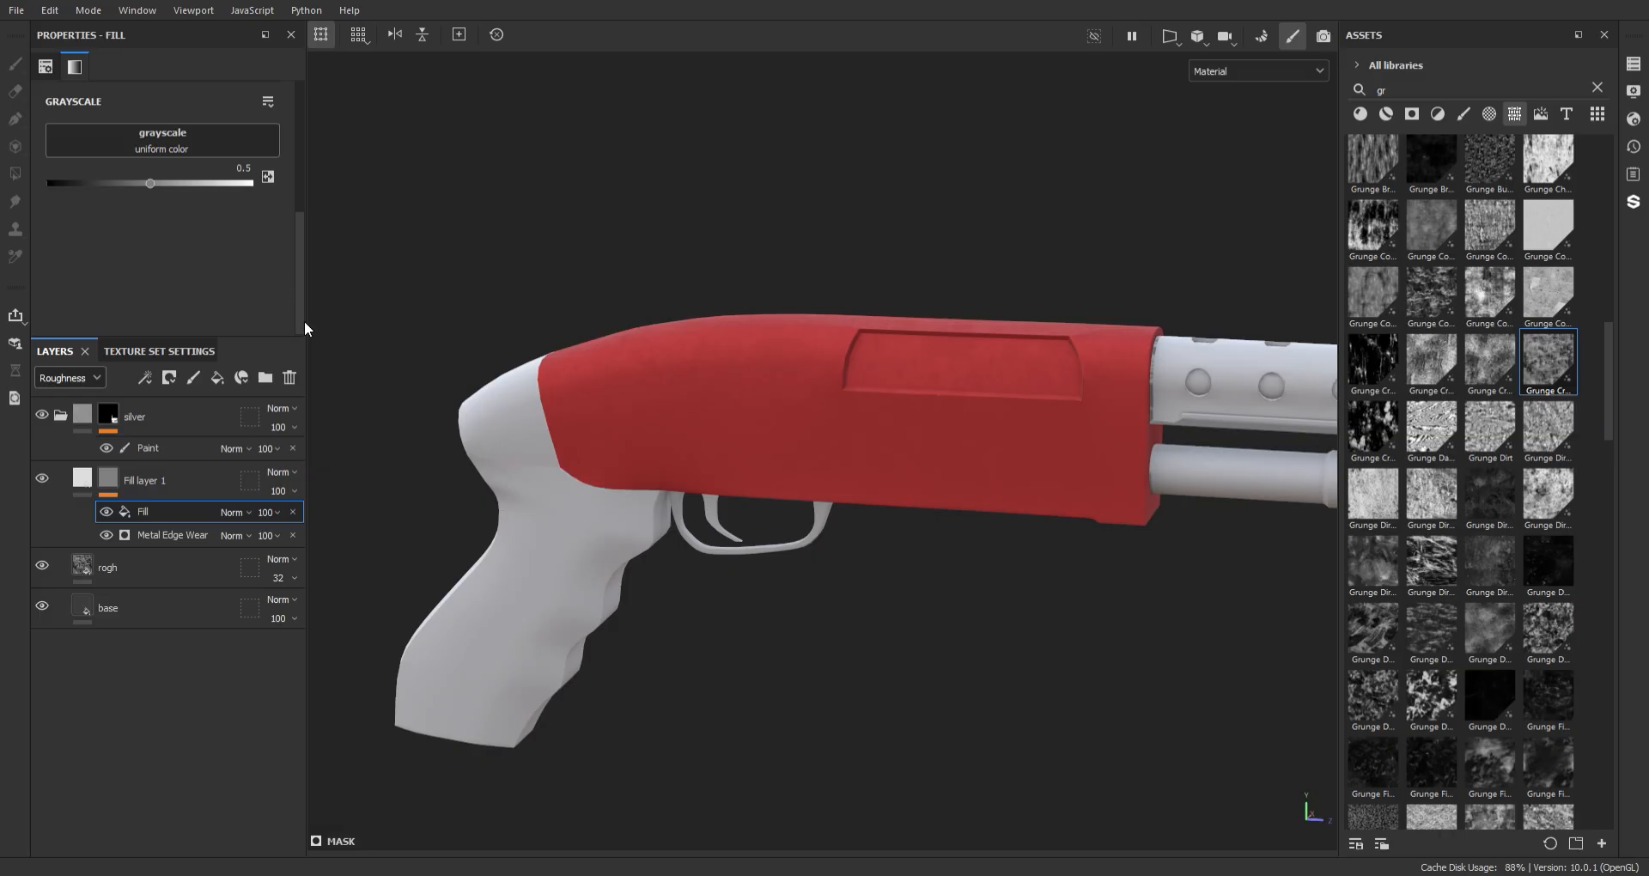
scroll(172, 148, up, 5)
click(162, 129)
click(163, 155)
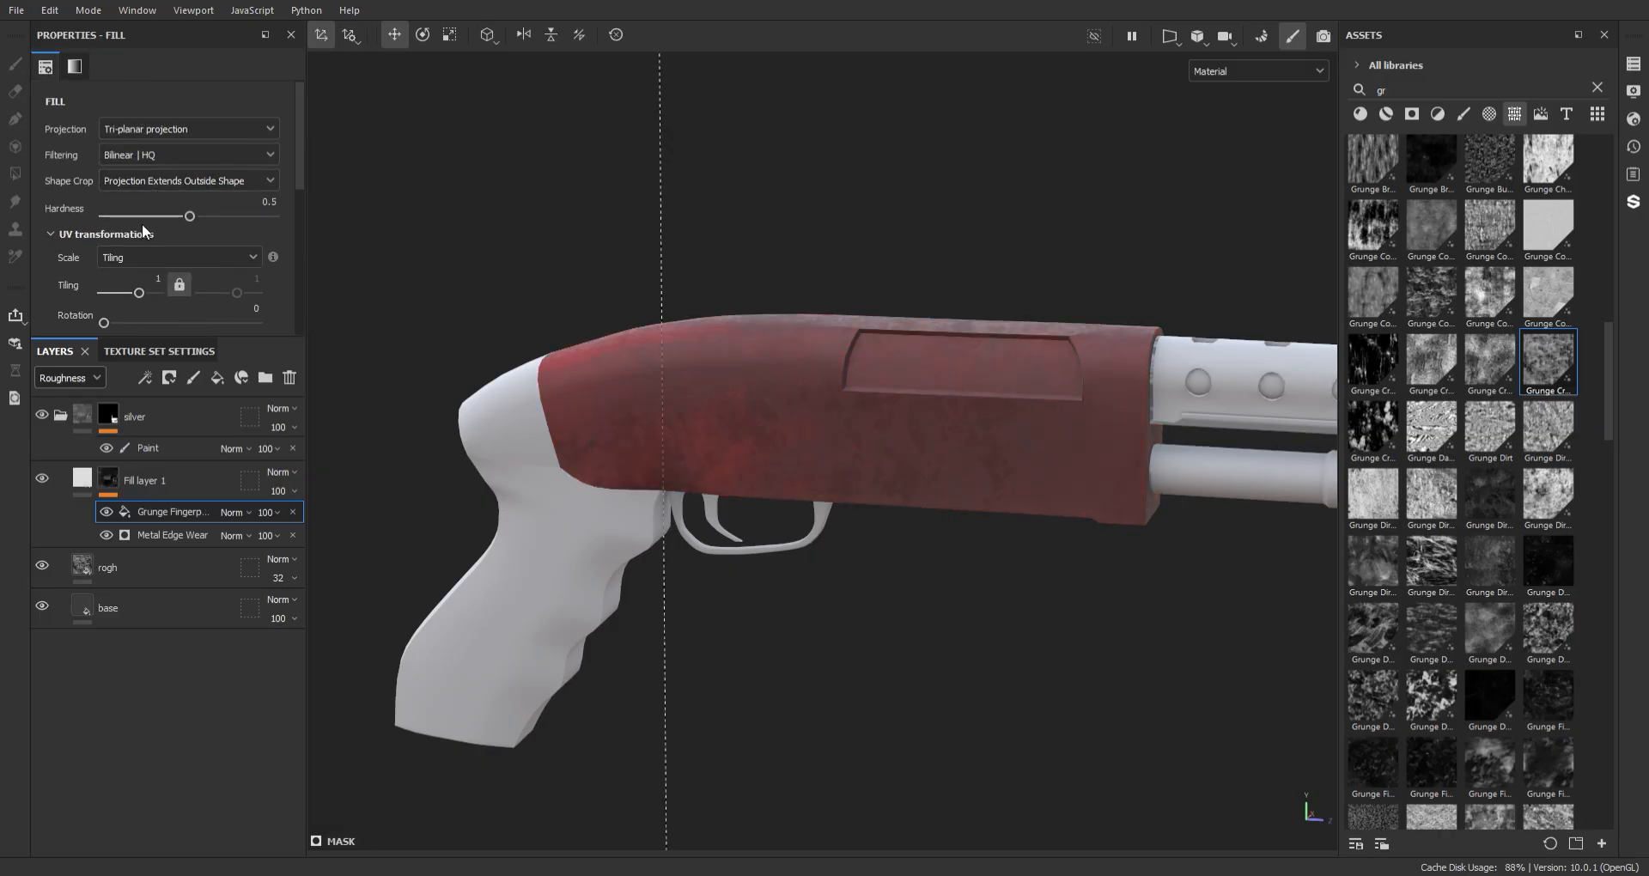
drag(139, 292, 146, 294)
scroll(297, 169, down, 5)
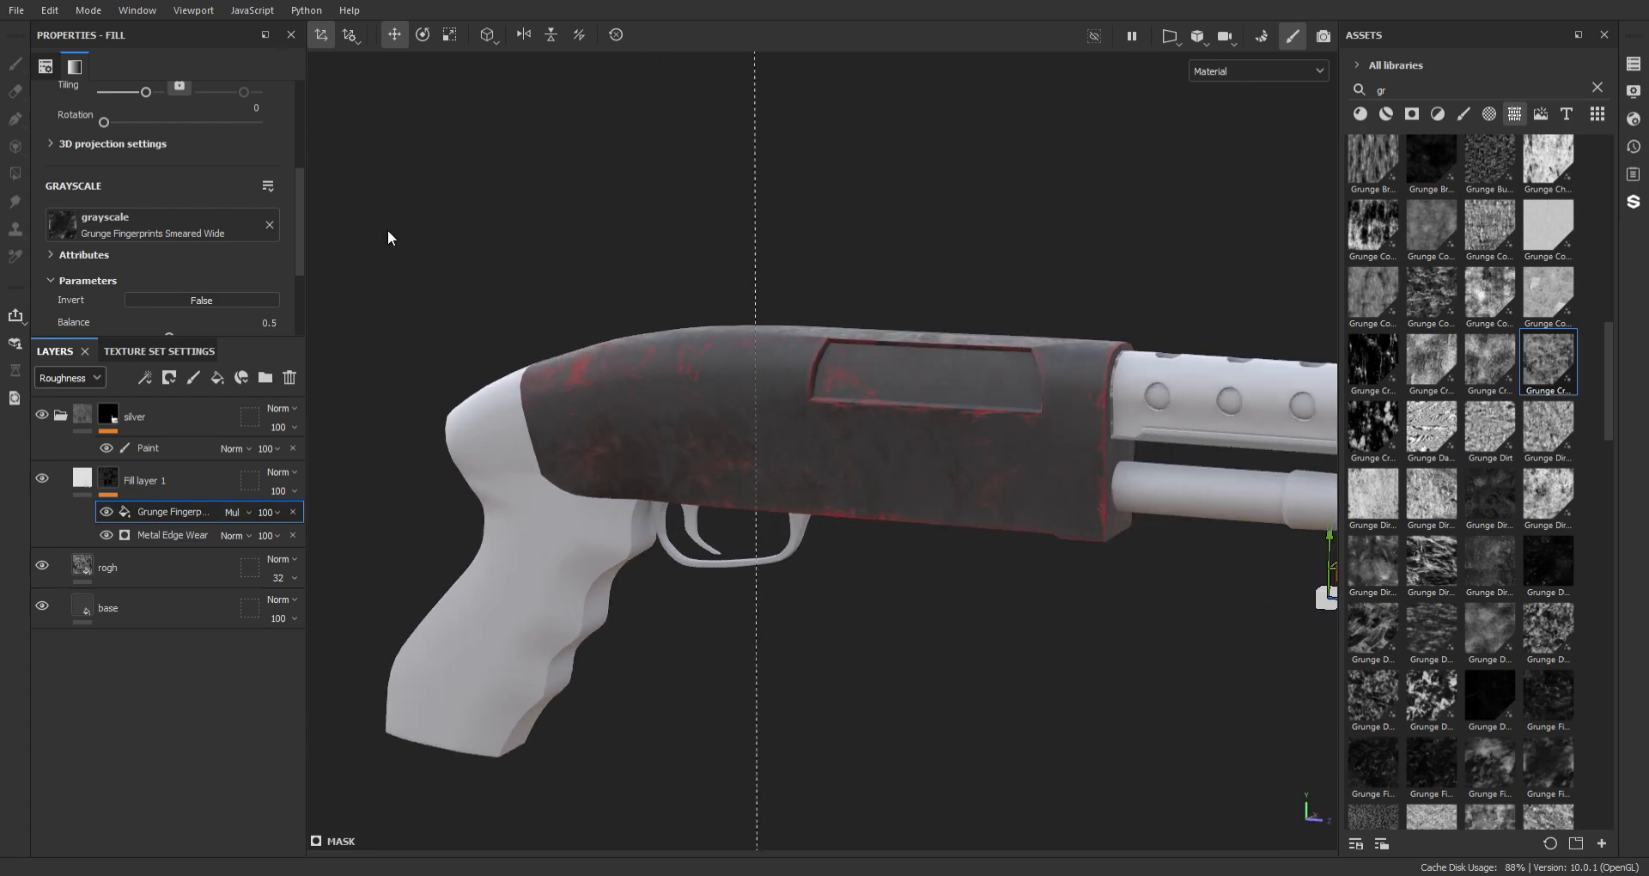
- Set the Metal Edge Wear generator's wear level to 0.9 and its opacity to 58
click(171, 535)
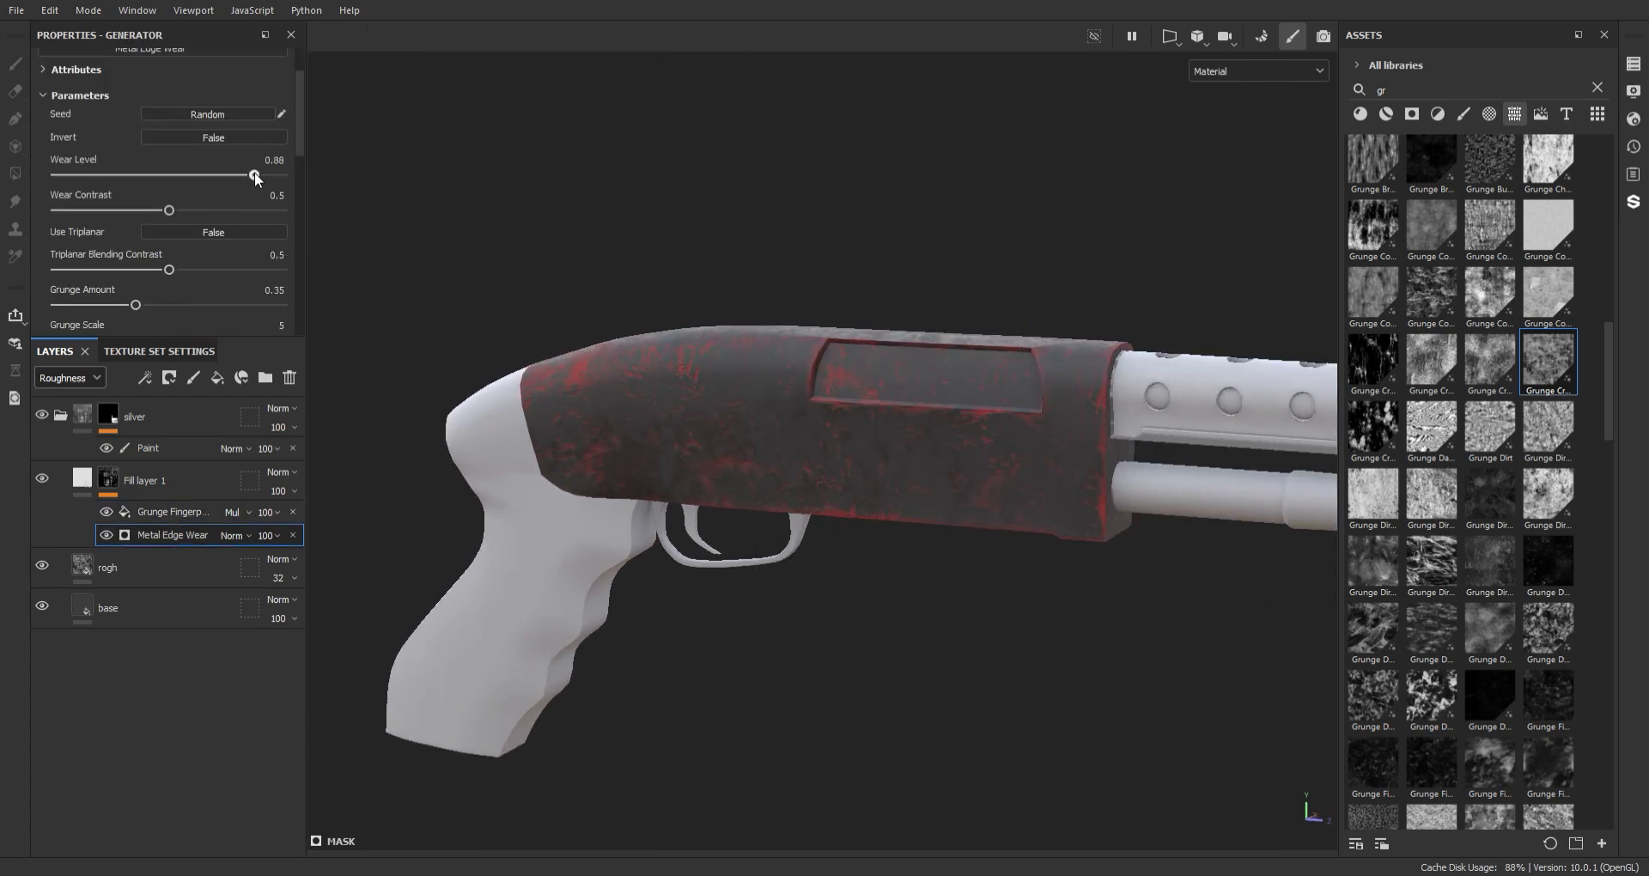
drag(254, 172, 258, 172)
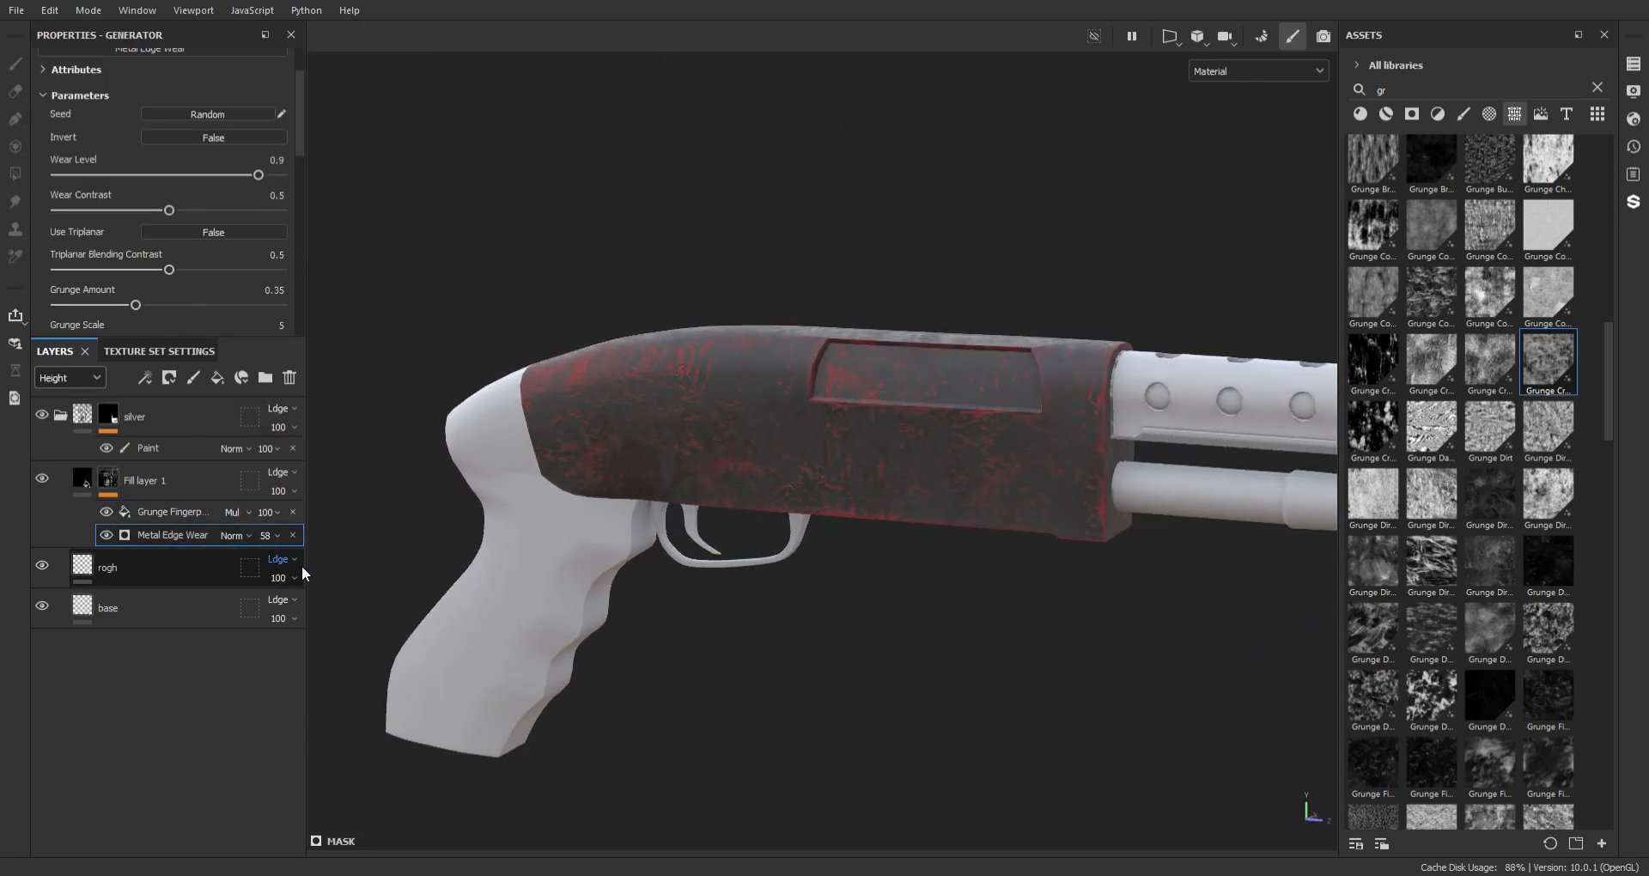
- Change Fill layer 1's base color to grey and check the edge wear around the receiver
click(82, 479)
alt+drag(730, 215, 802, 240)
mouse_move(803, 240)
alt+right_down()
mouse_move(747, 750)
mouse_move(791, 265)
alt+right_up()
alt+drag(791, 265, 839, 214)
alt+right_drag(839, 214, 454, 209)
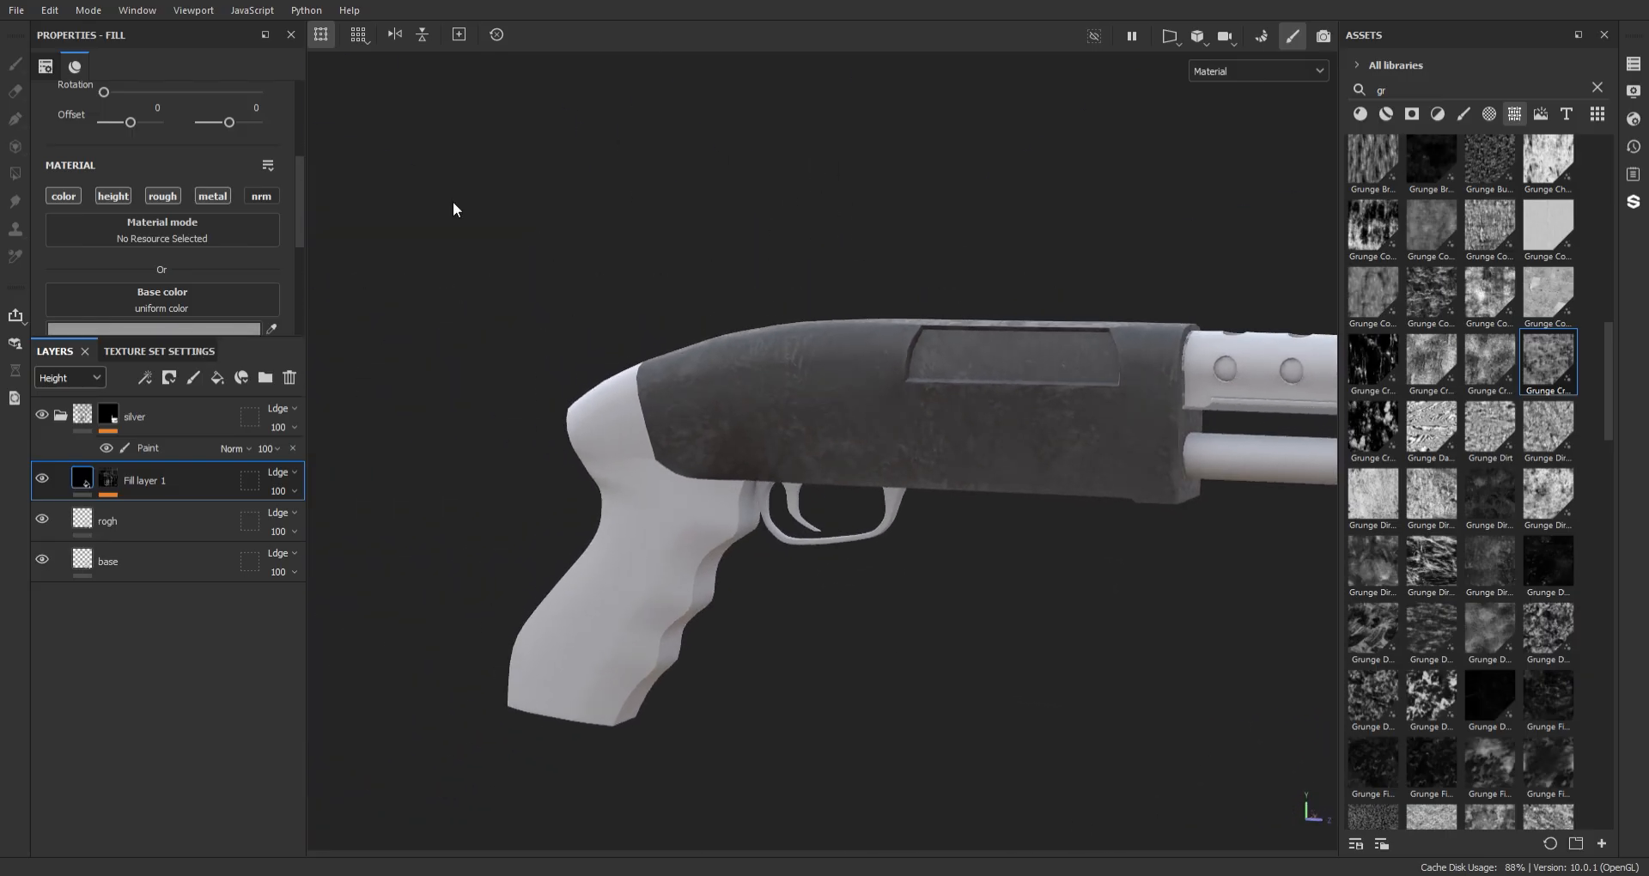
- Add a fill layer above Fill layer 1 using only the color and roughness channels, with a red base color and roughness 1
click(216, 380)
scroll(299, 235, down, 3)
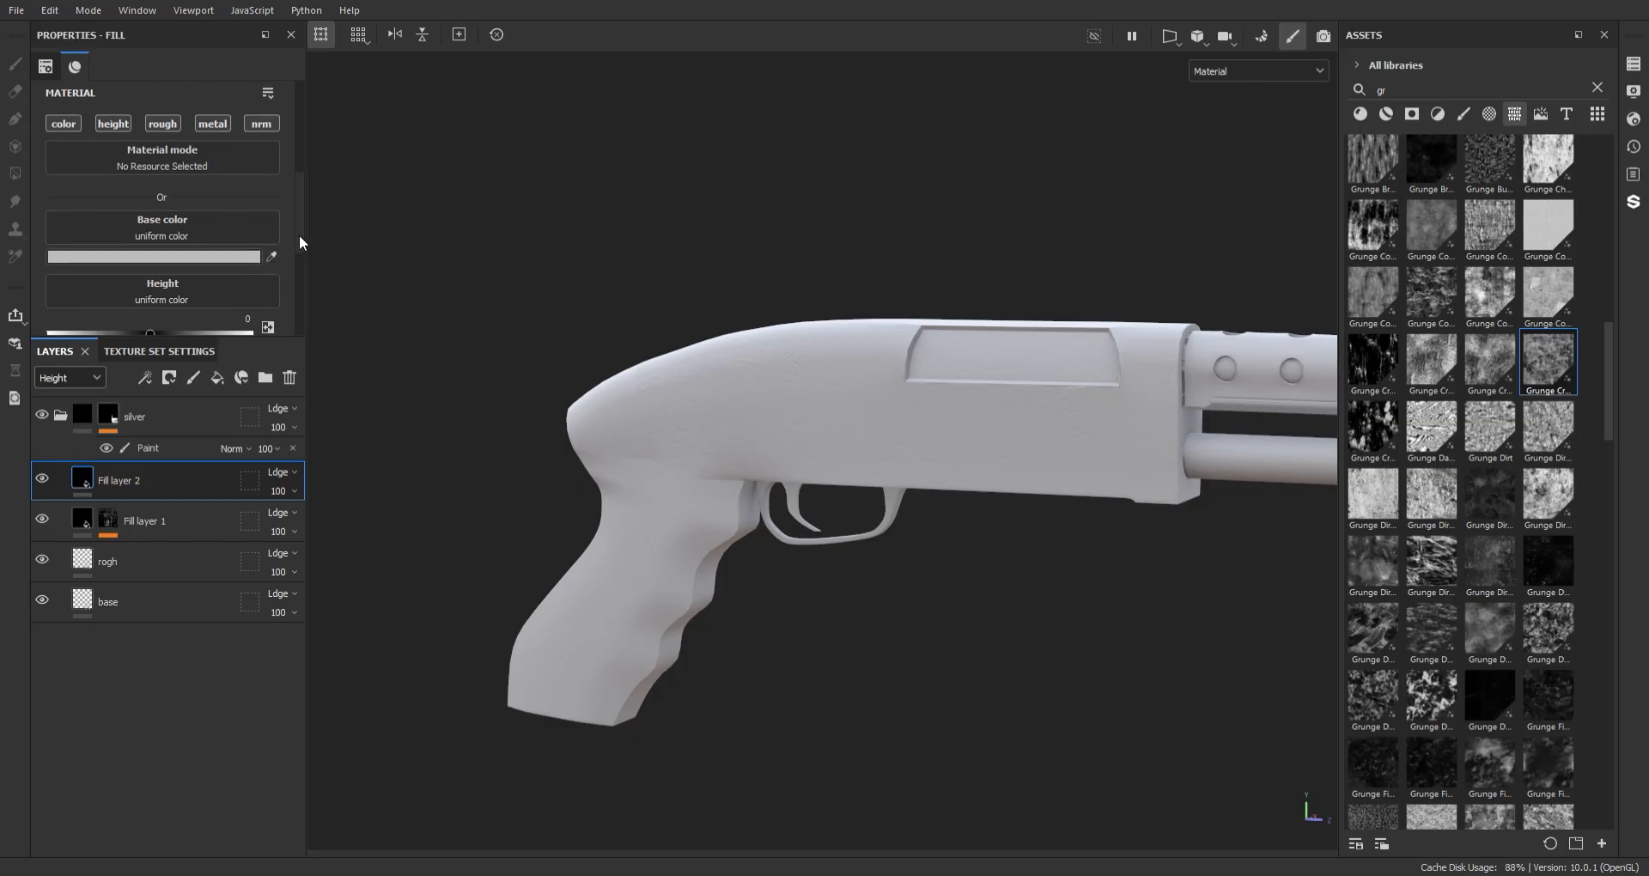
click(261, 107)
click(215, 103)
click(113, 107)
drag(120, 318, 316, 313)
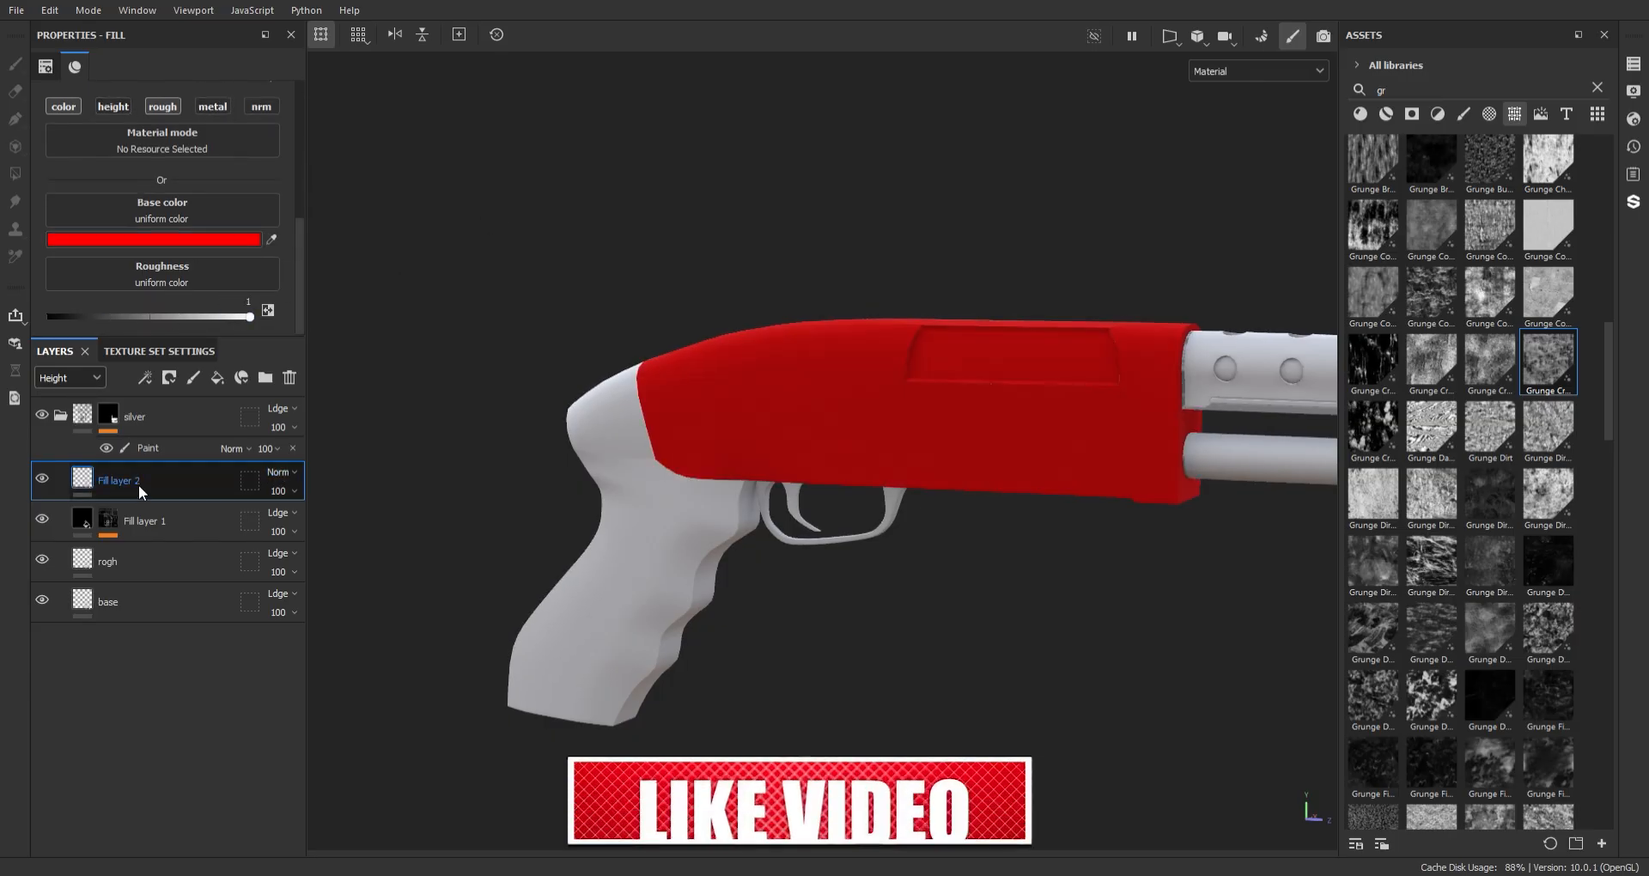
- Give Fill layer 2 a black mask driven by a Dripping Rust generator
right_click(137, 484)
click(152, 471)
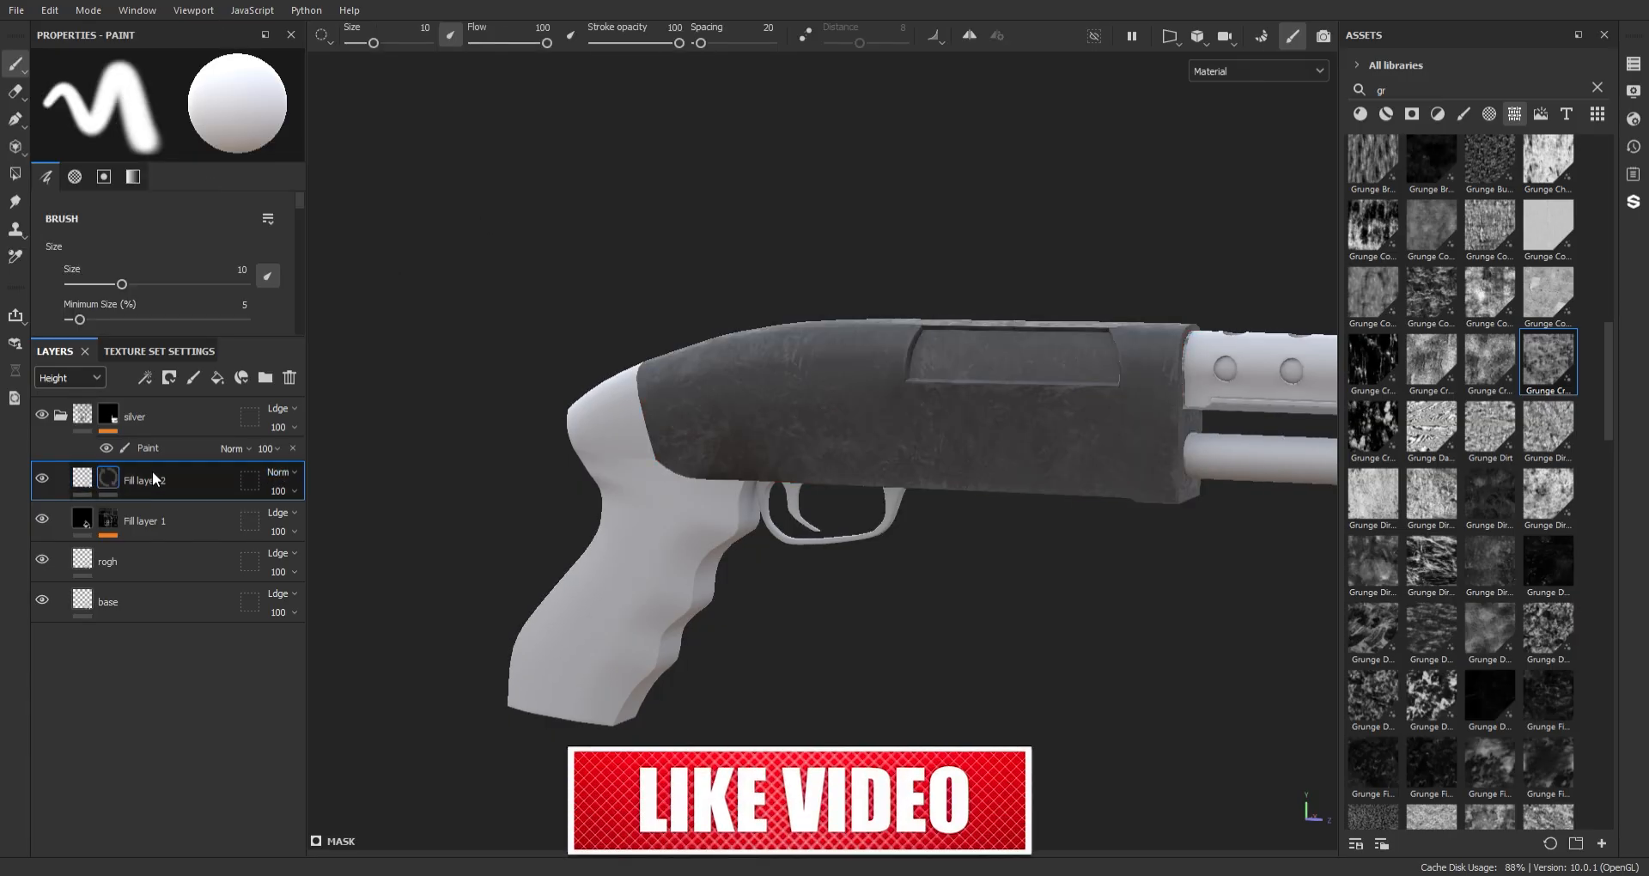
click(145, 378)
click(177, 133)
- Set Dripping Rust's spreading to 0.51, contrast to 0.44 and spreading smoothness to 0.52
alt+drag(622, 305, 91, 312)
drag(169, 244, 153, 281)
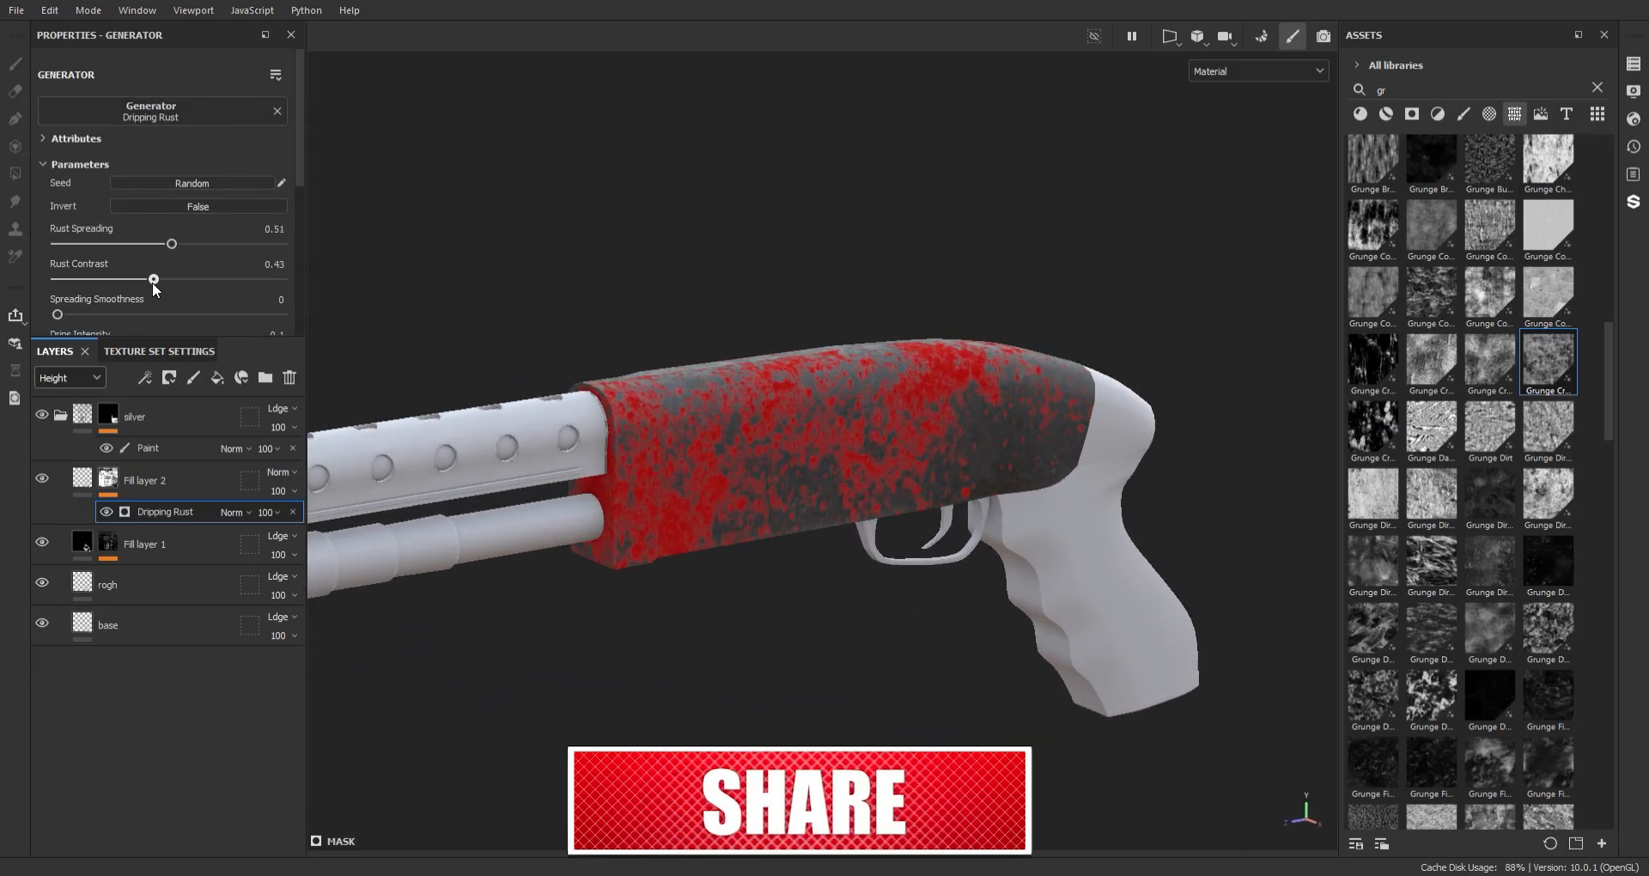
drag(57, 314, 172, 314)
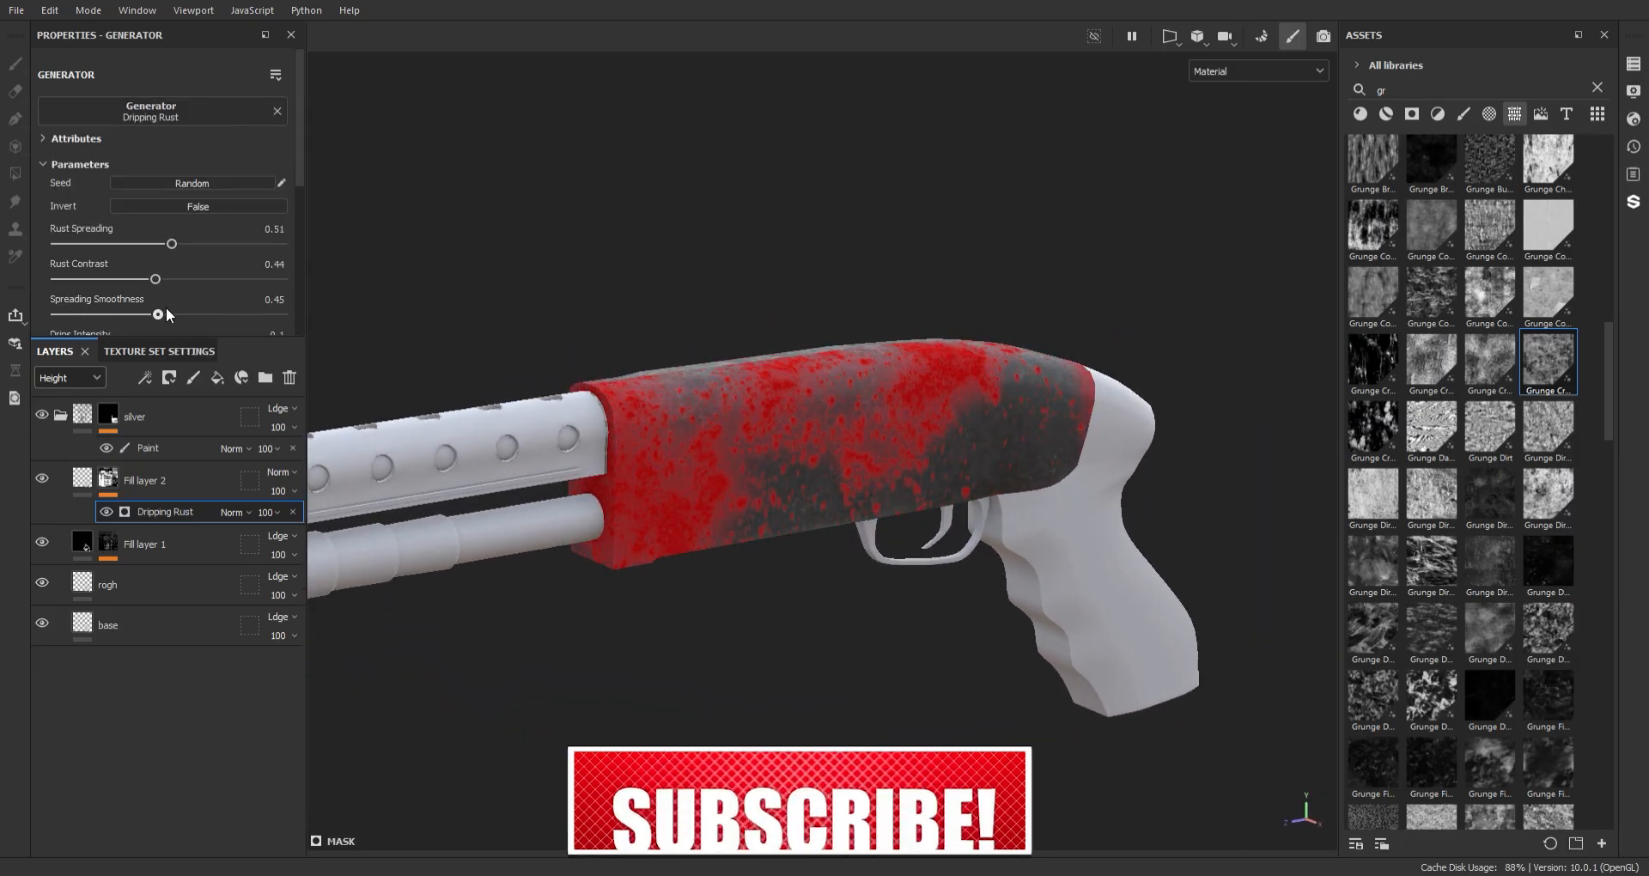
alt+drag(988, 327, 886, 301)
- Add a Grunge Humidity fill over the Dripping Rust mask with tri-planar projection, tiling 0.78 and Multiply blending
click(217, 378)
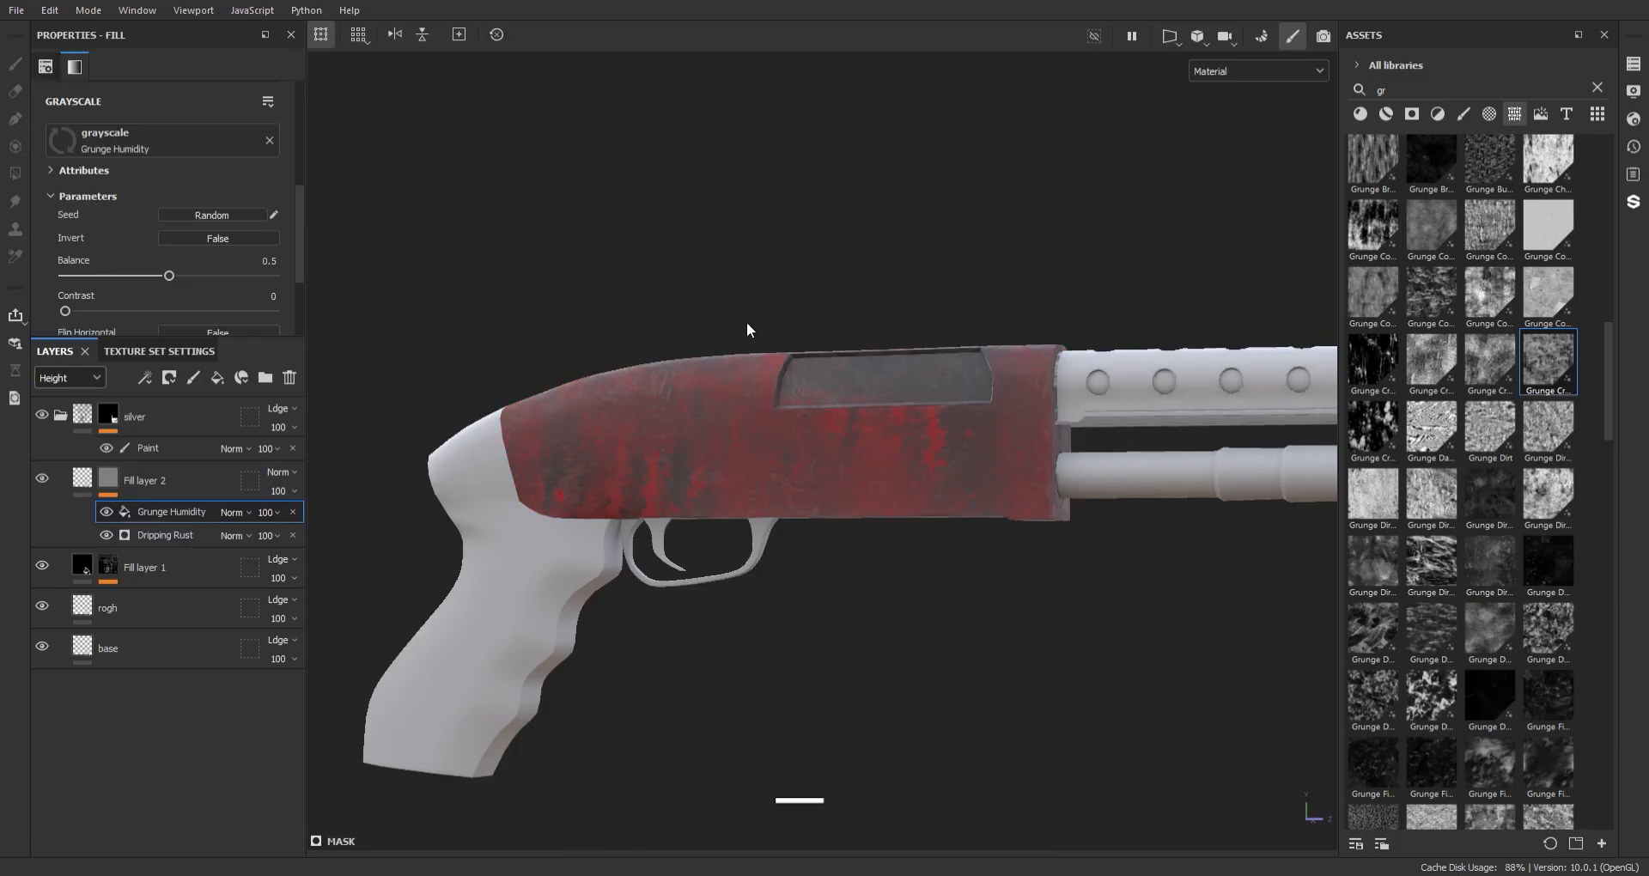
alt+drag(747, 324, 96, 227)
scroll(96, 226, up, 5)
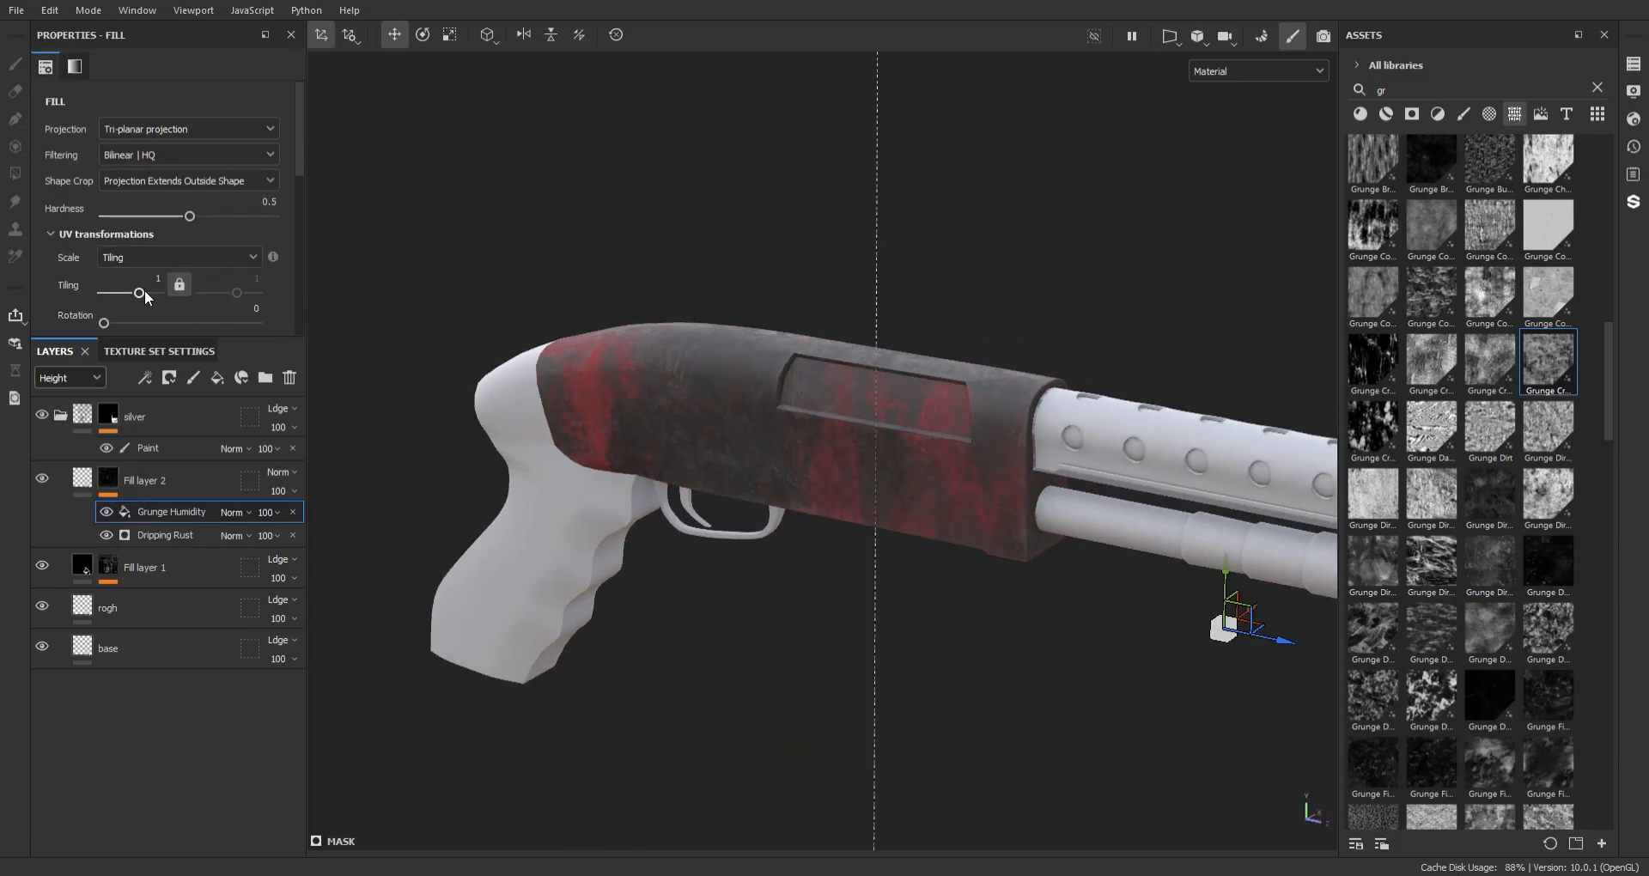
drag(144, 290, 138, 298)
alt+drag(549, 326, 733, 228)
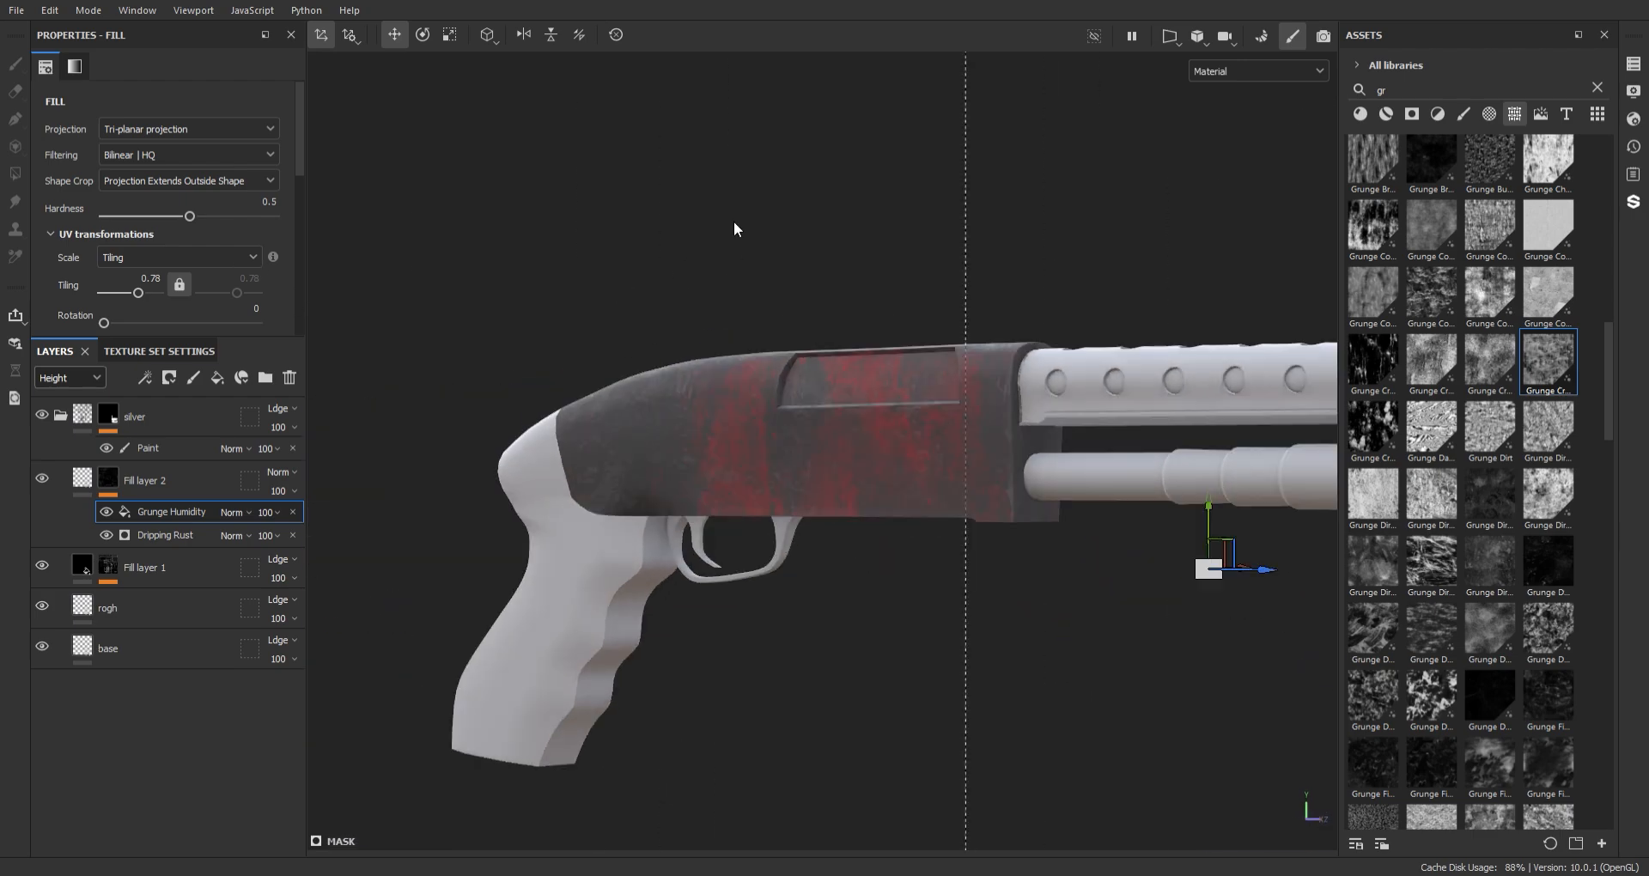
scroll(155, 271, down, 5)
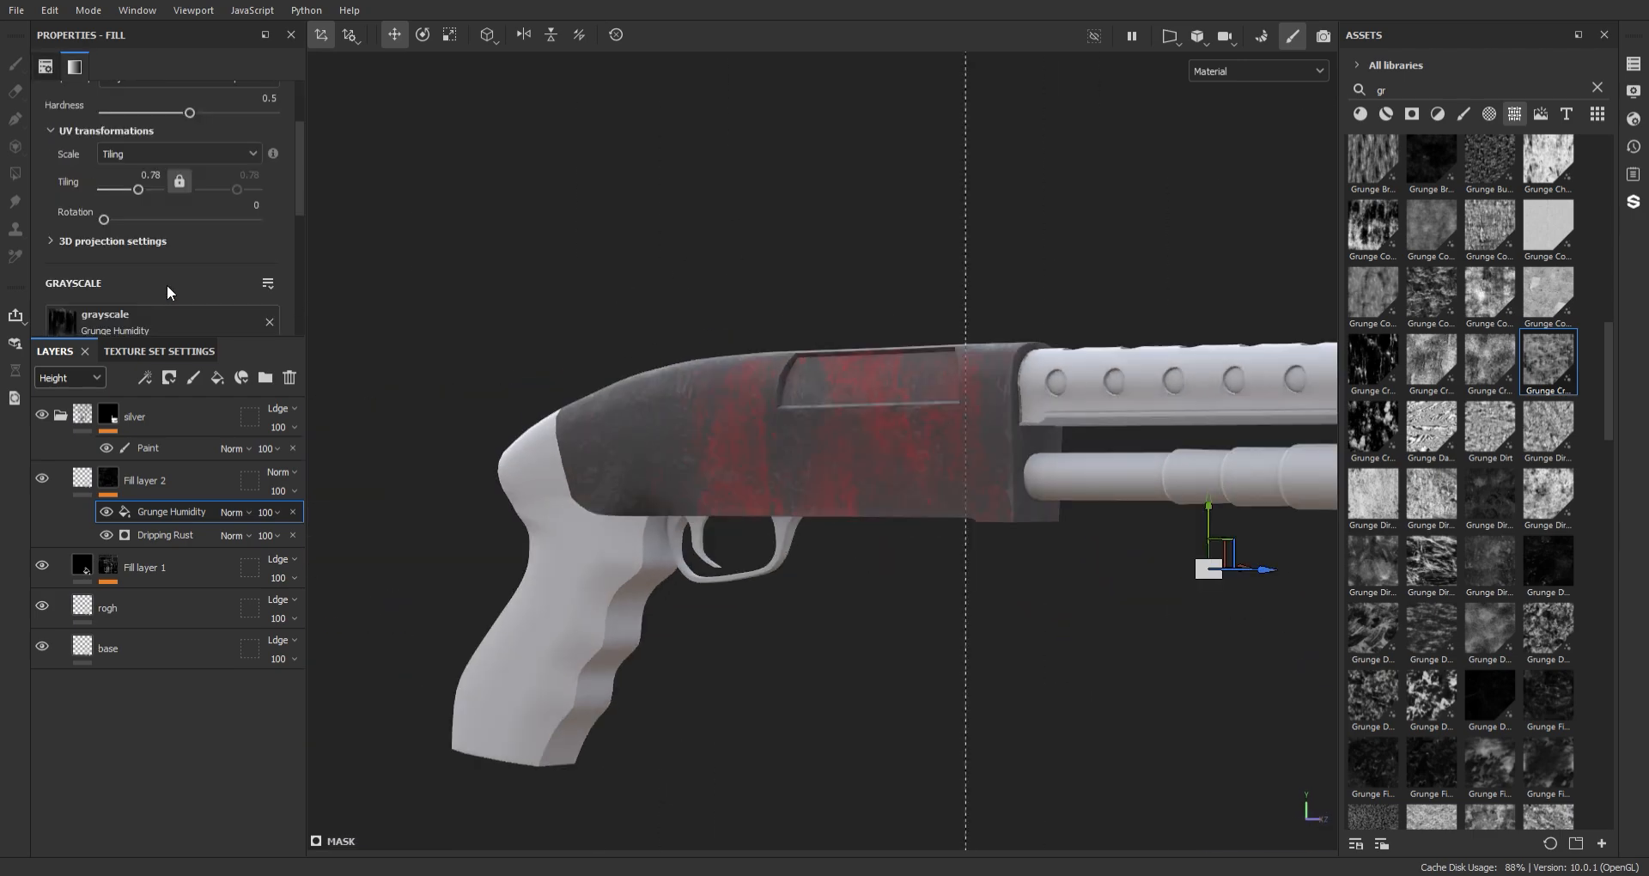
- Set the Dripping Rust generator's rust spreading to 0.79 and raise its rust contrast
click(165, 535)
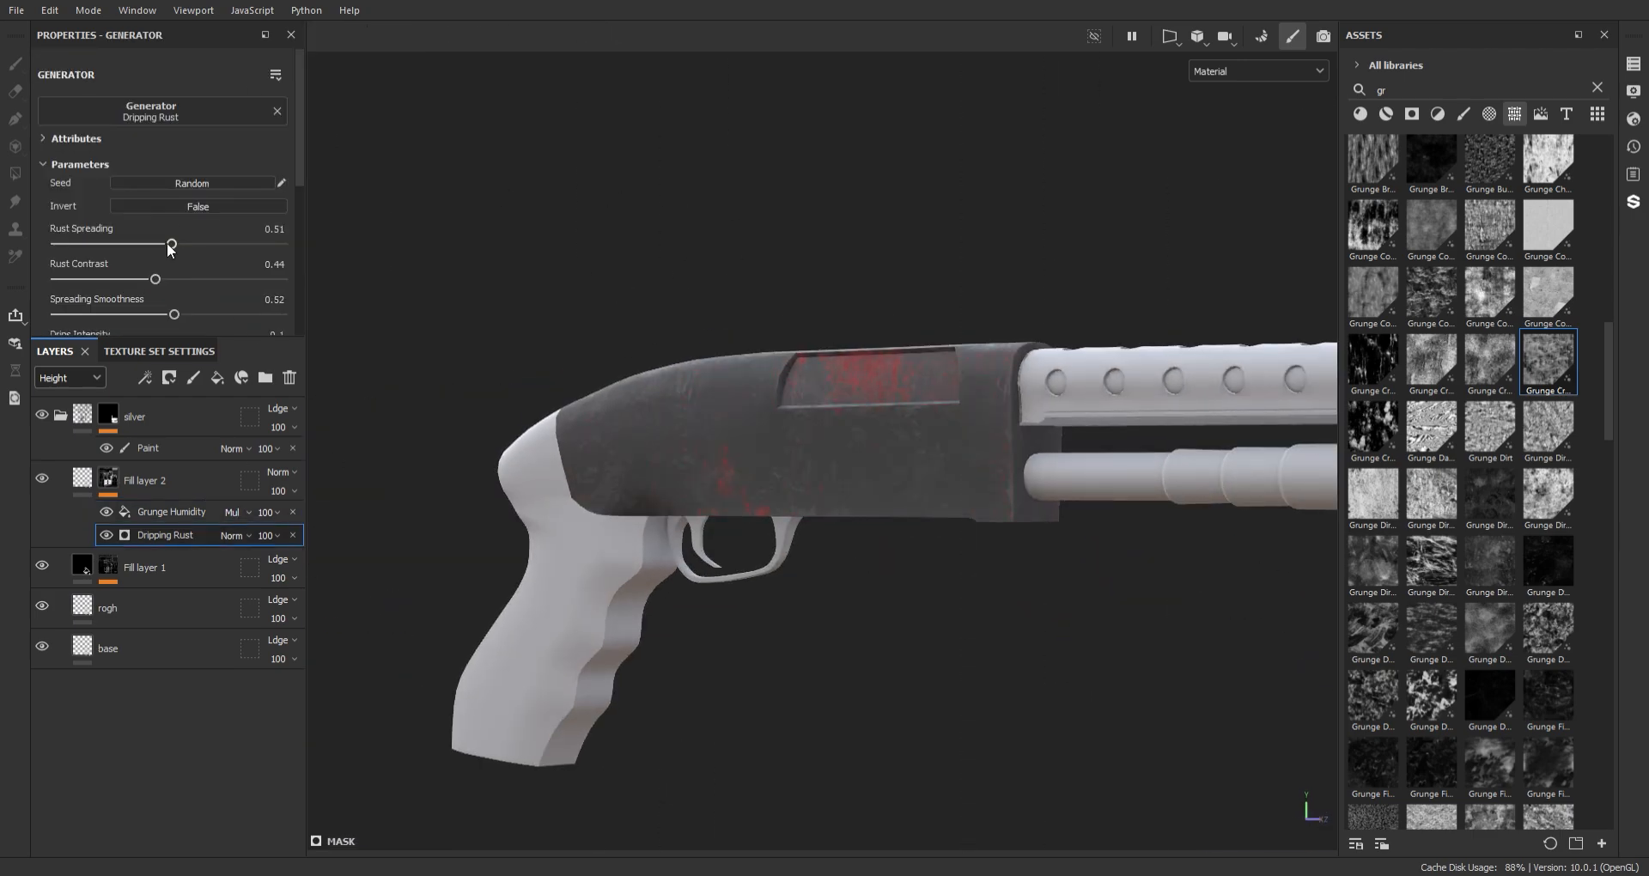
alt+drag(867, 335, 968, 346)
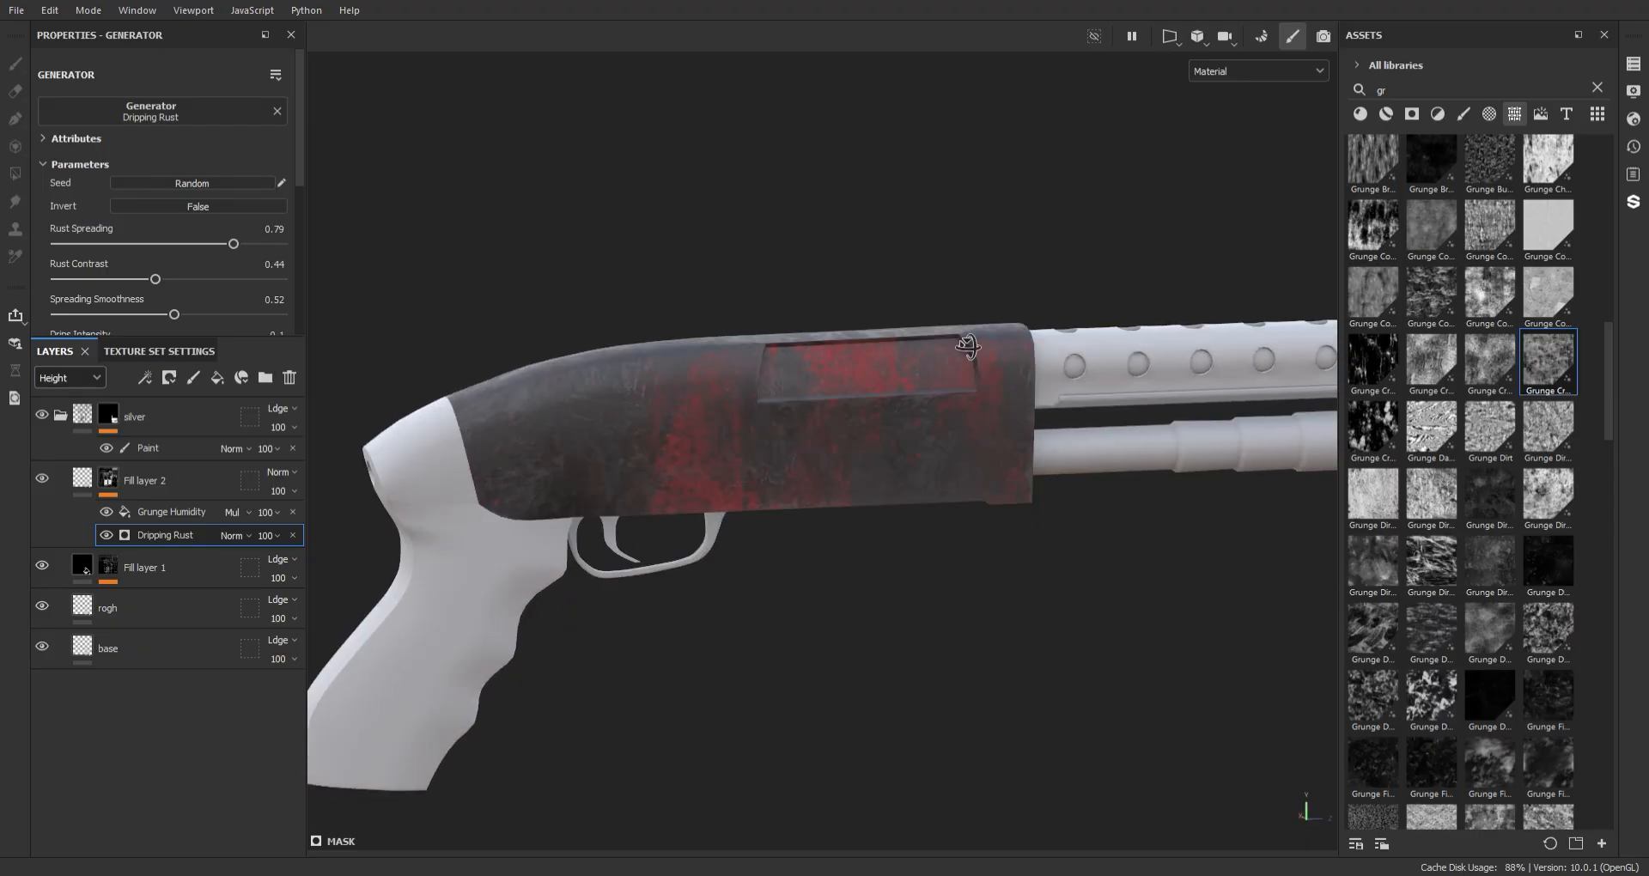
drag(161, 286, 186, 283)
- Change Fill layer 2's base color to black
click(84, 478)
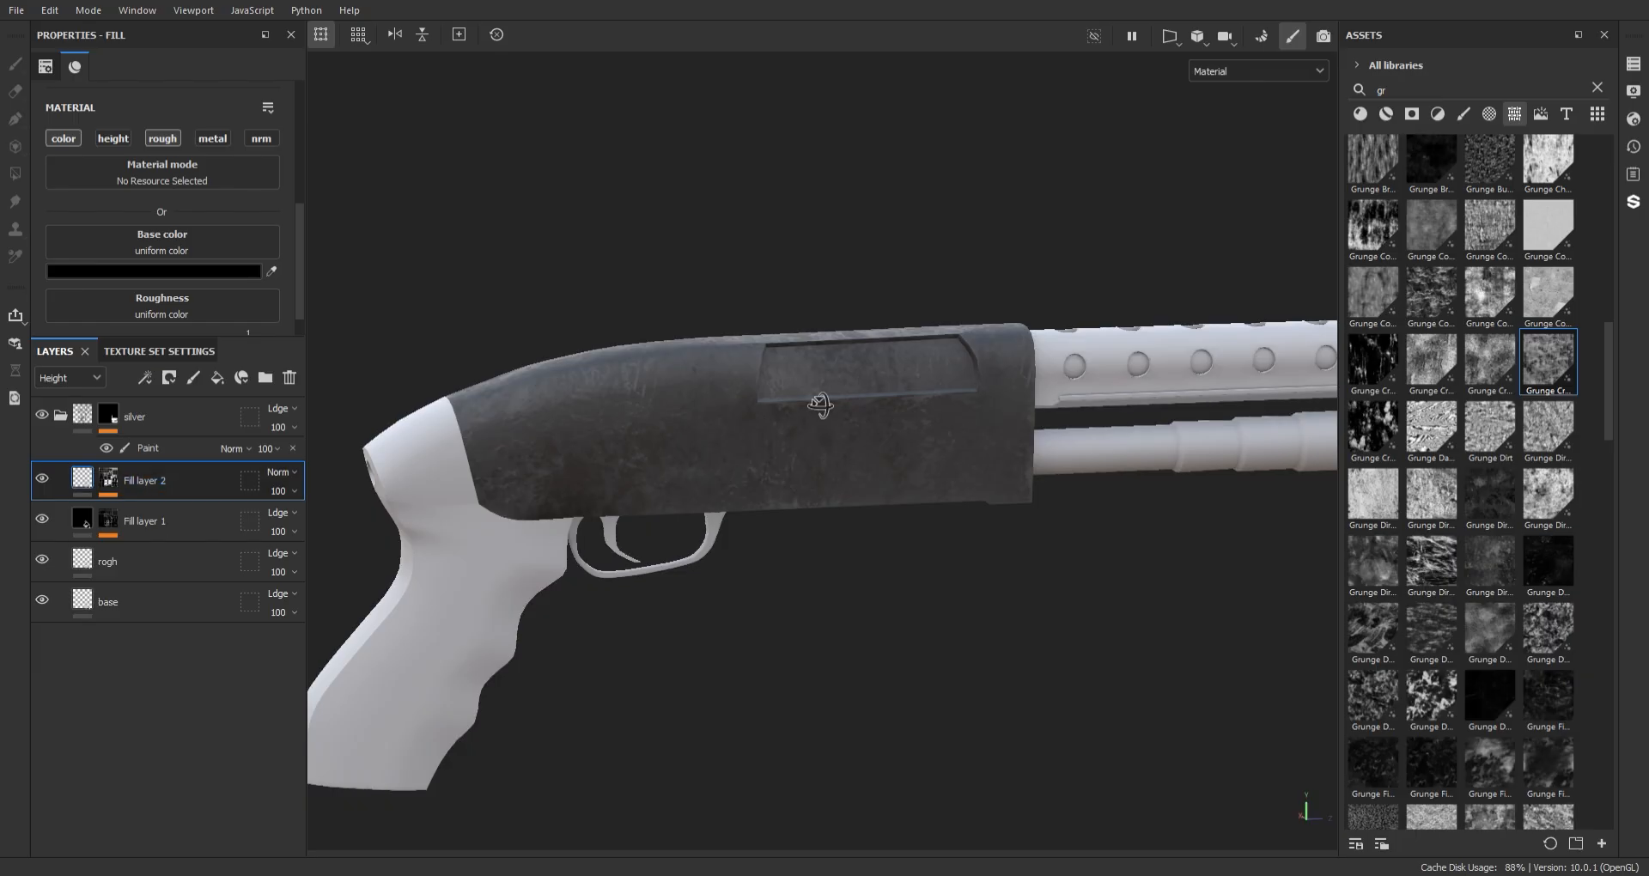
alt+drag(821, 406, 849, 420)
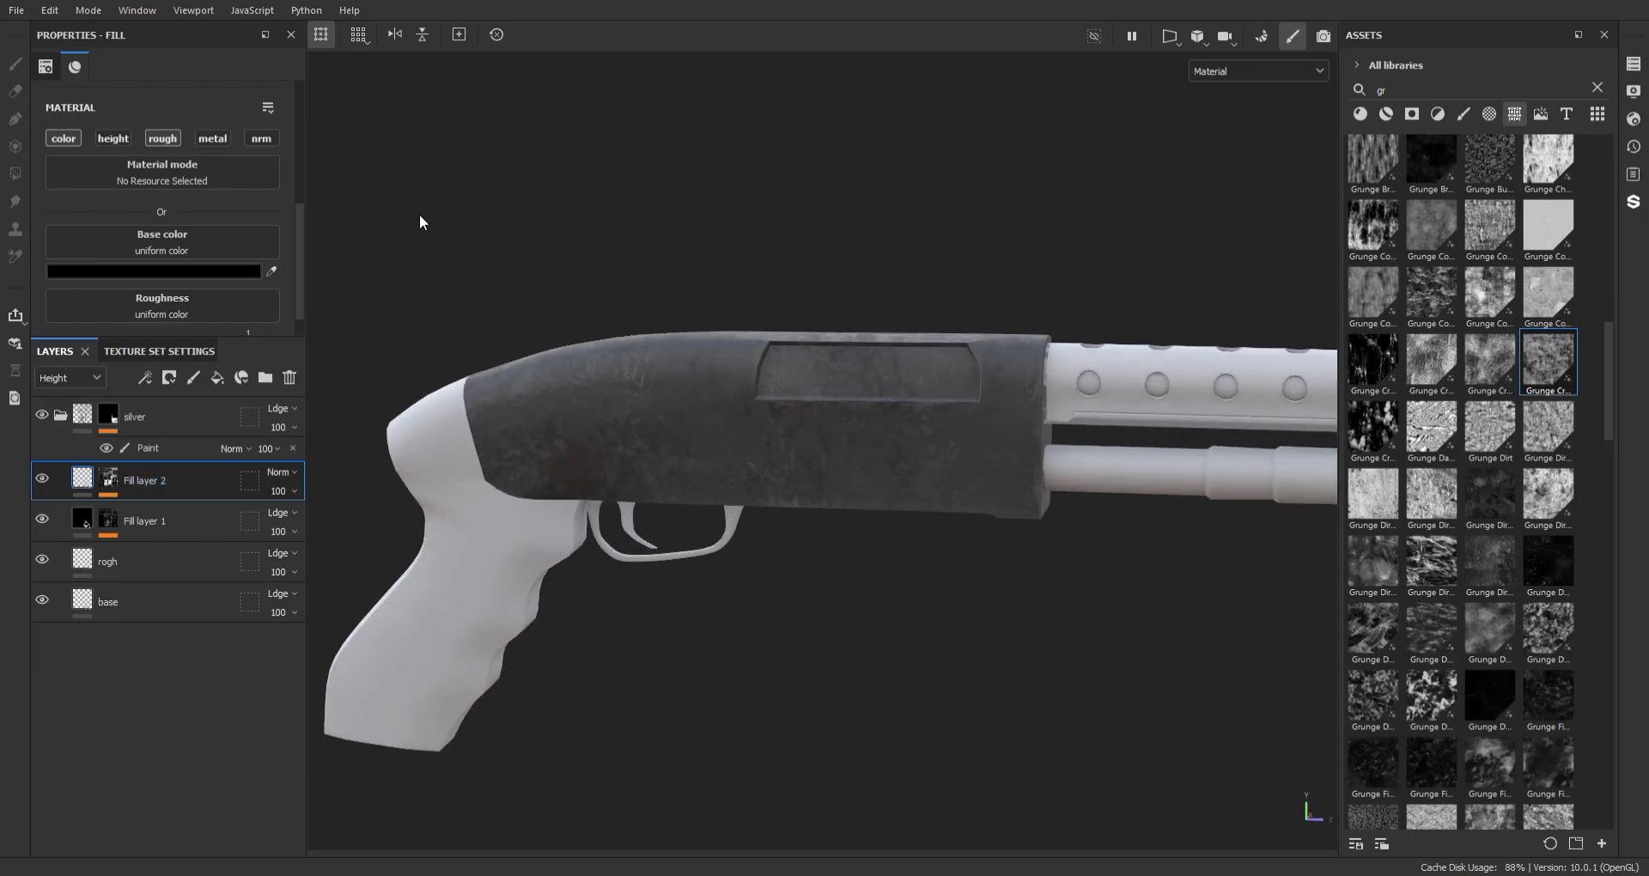
- Add a fill layer above Fill layer 2 and use the Metal Rust material as its base color
click(218, 378)
scroll(277, 178, down, 1)
click(1360, 115)
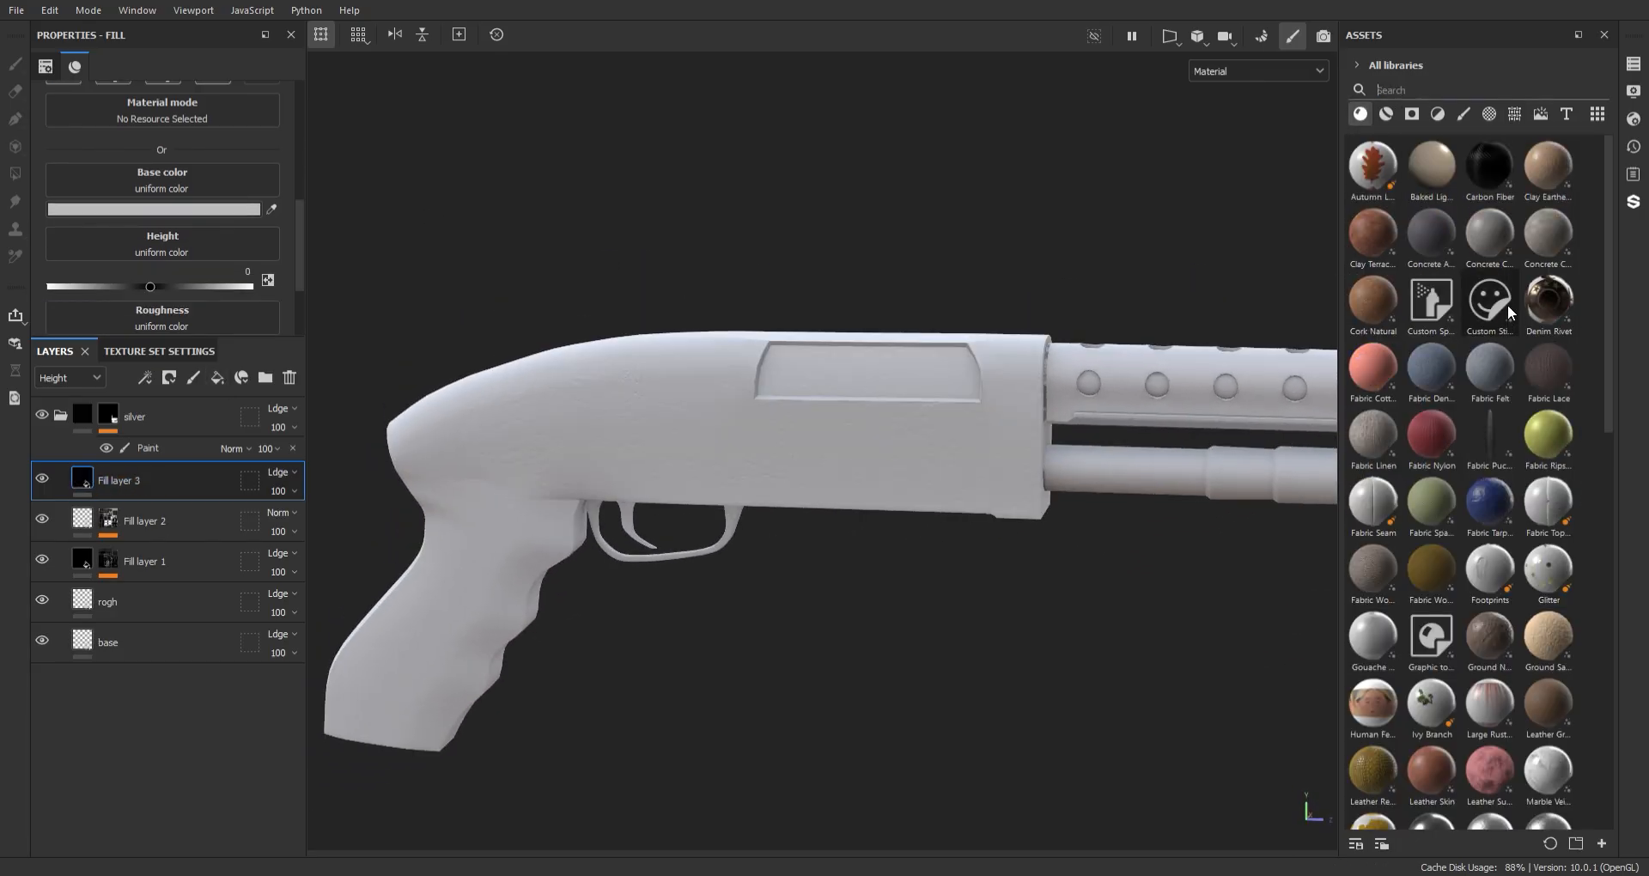
drag(1606, 249, 1606, 425)
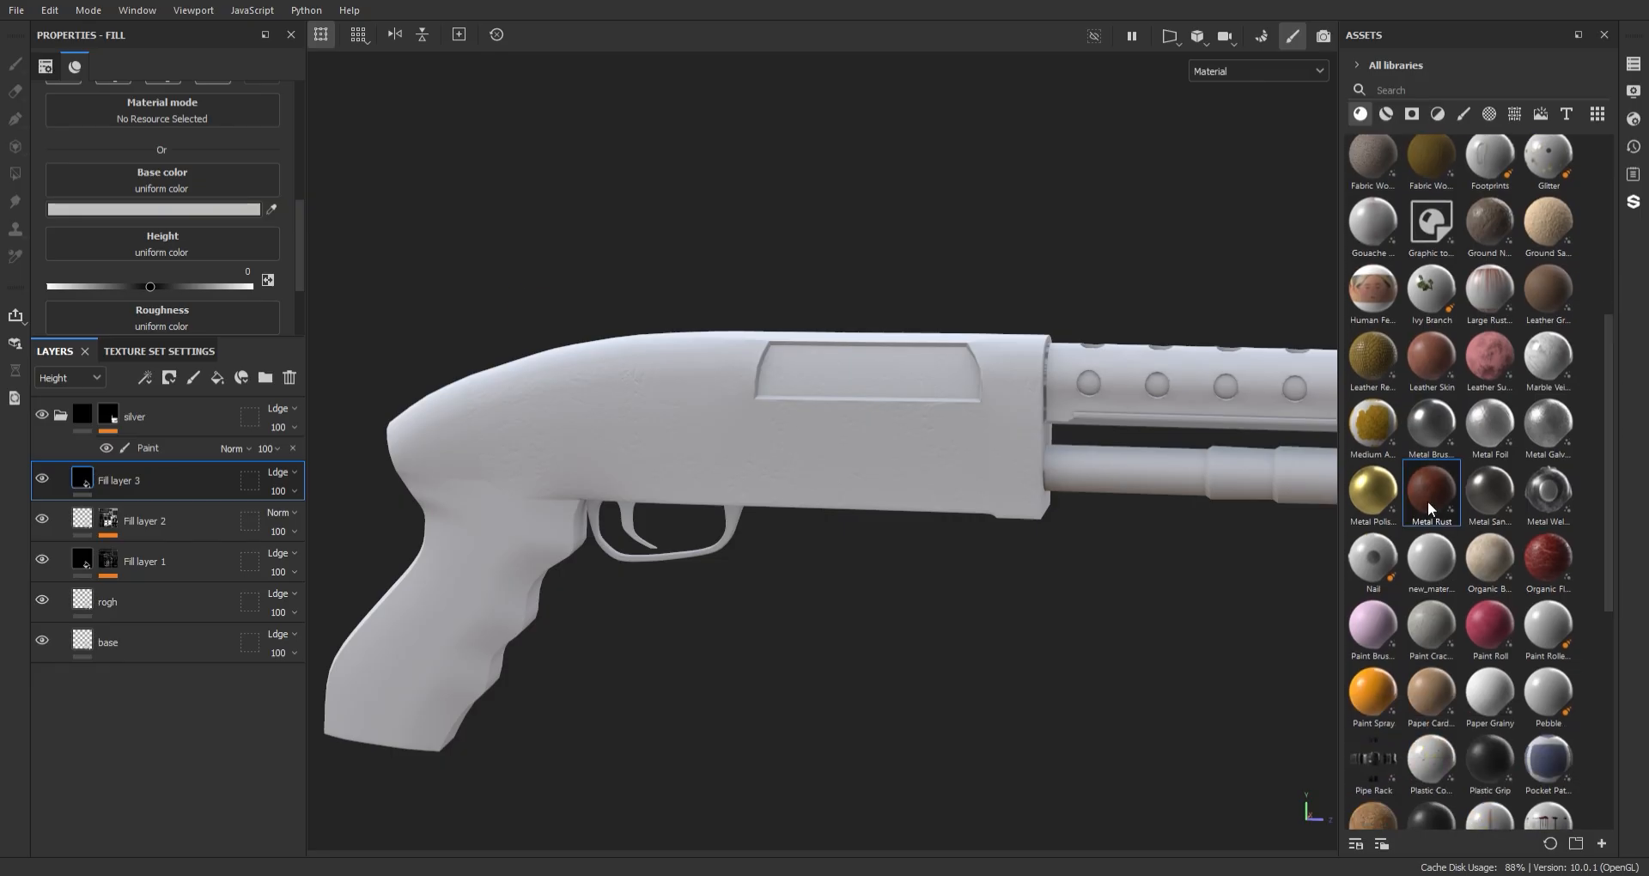
drag(1427, 507, 236, 193)
scroll(228, 266, down, 1)
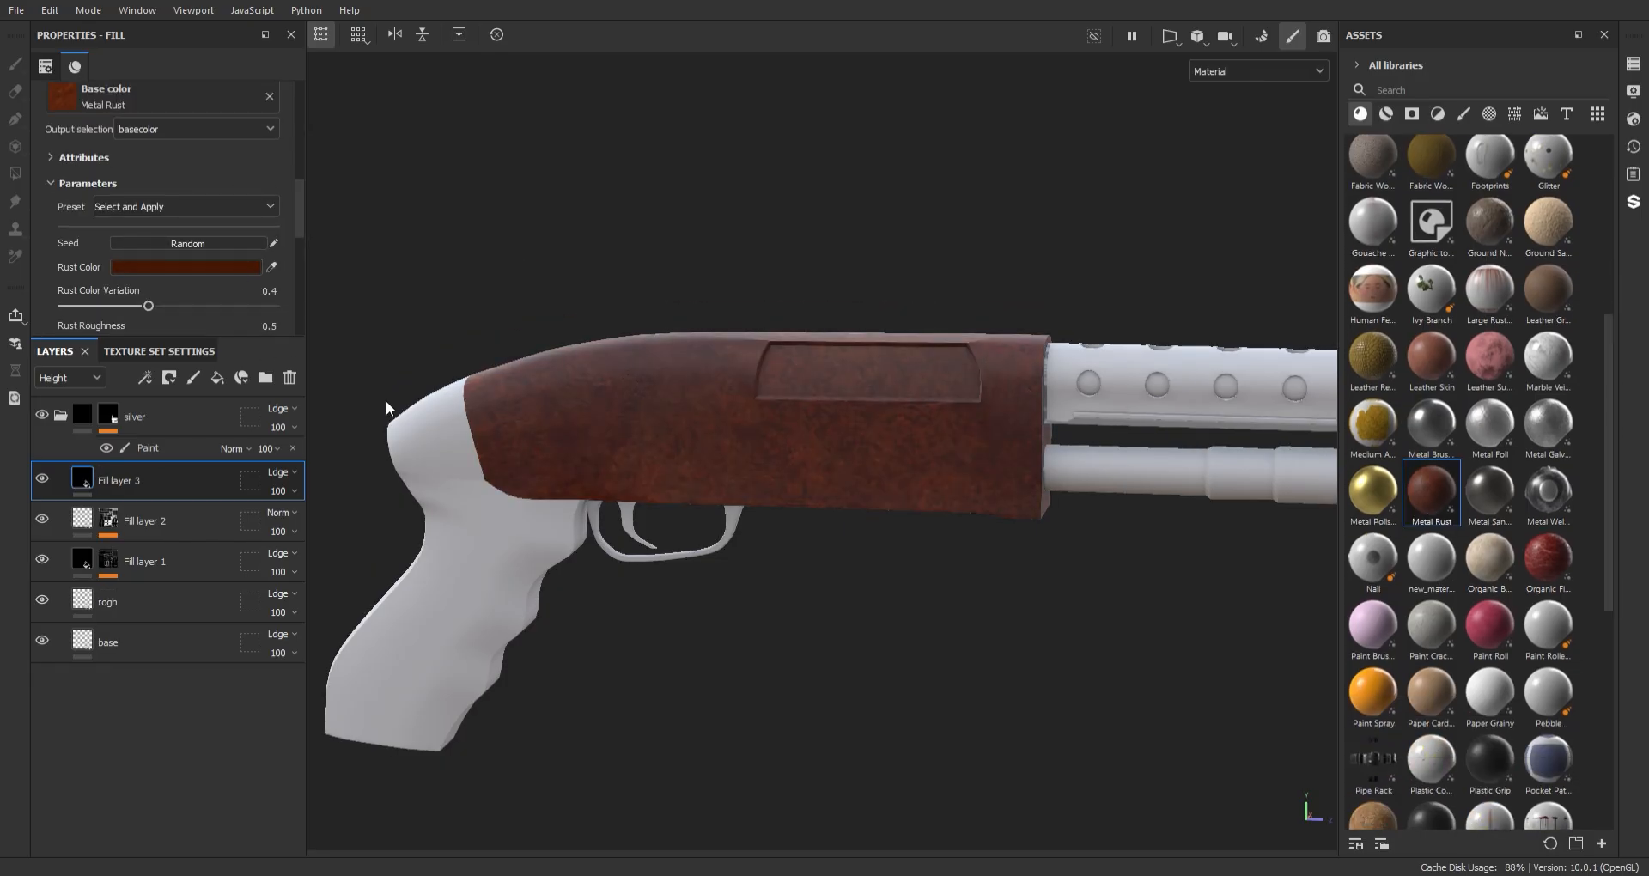
- Set Fill layer 3's height to -0.0667, roughness to 0.2958 and metallic to 0.45
scroll(137, 314, down, 5)
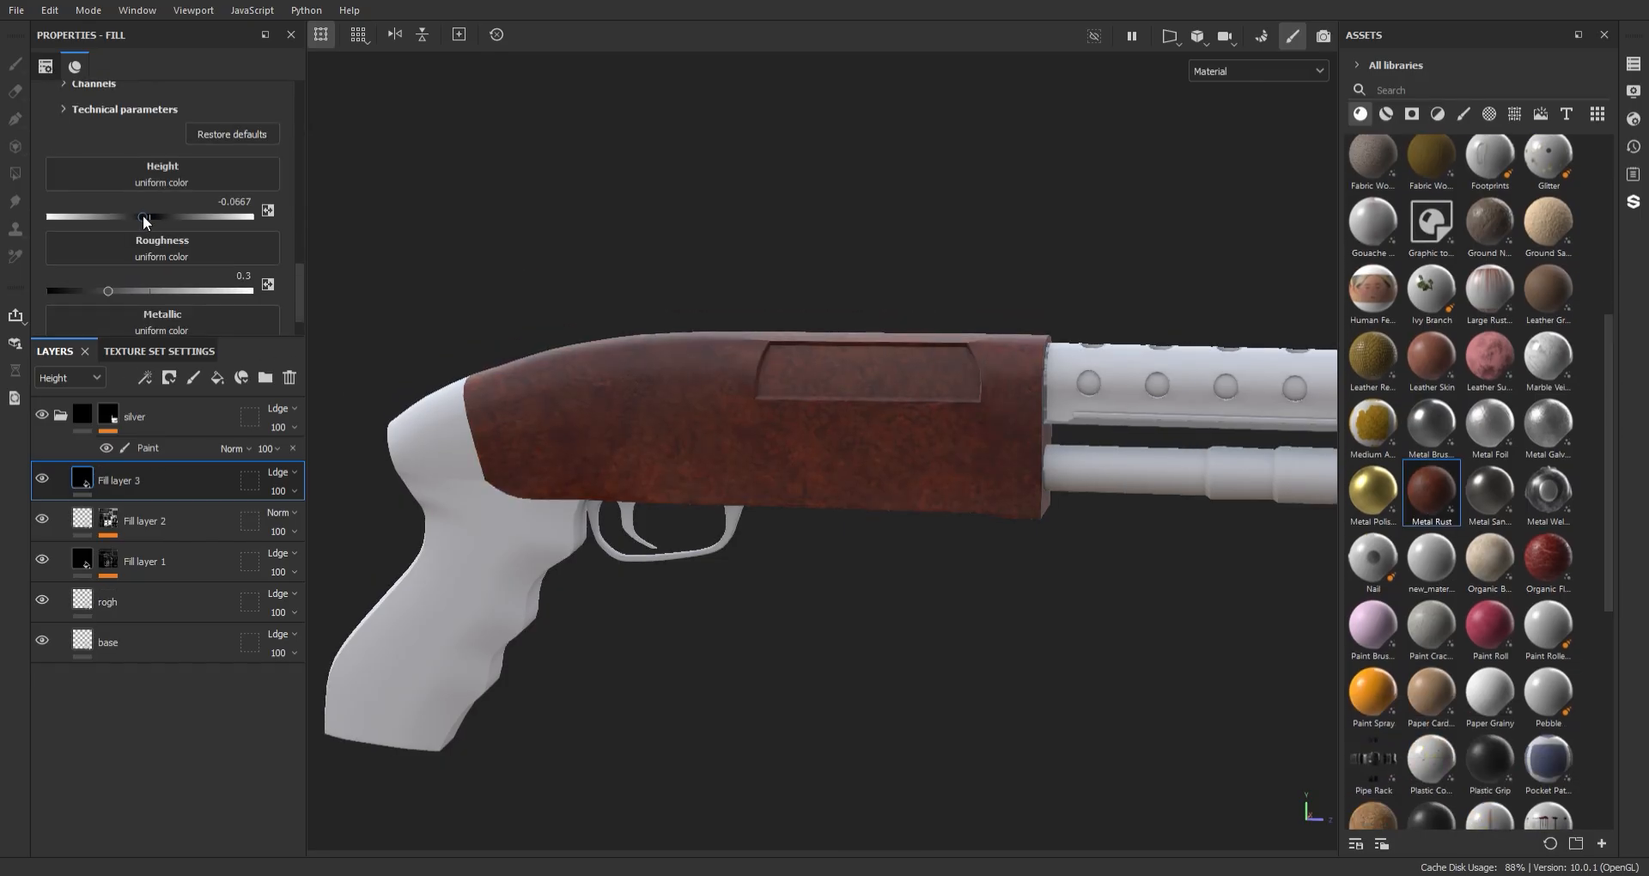
drag(109, 291, 139, 317)
scroll(105, 296, down, 1)
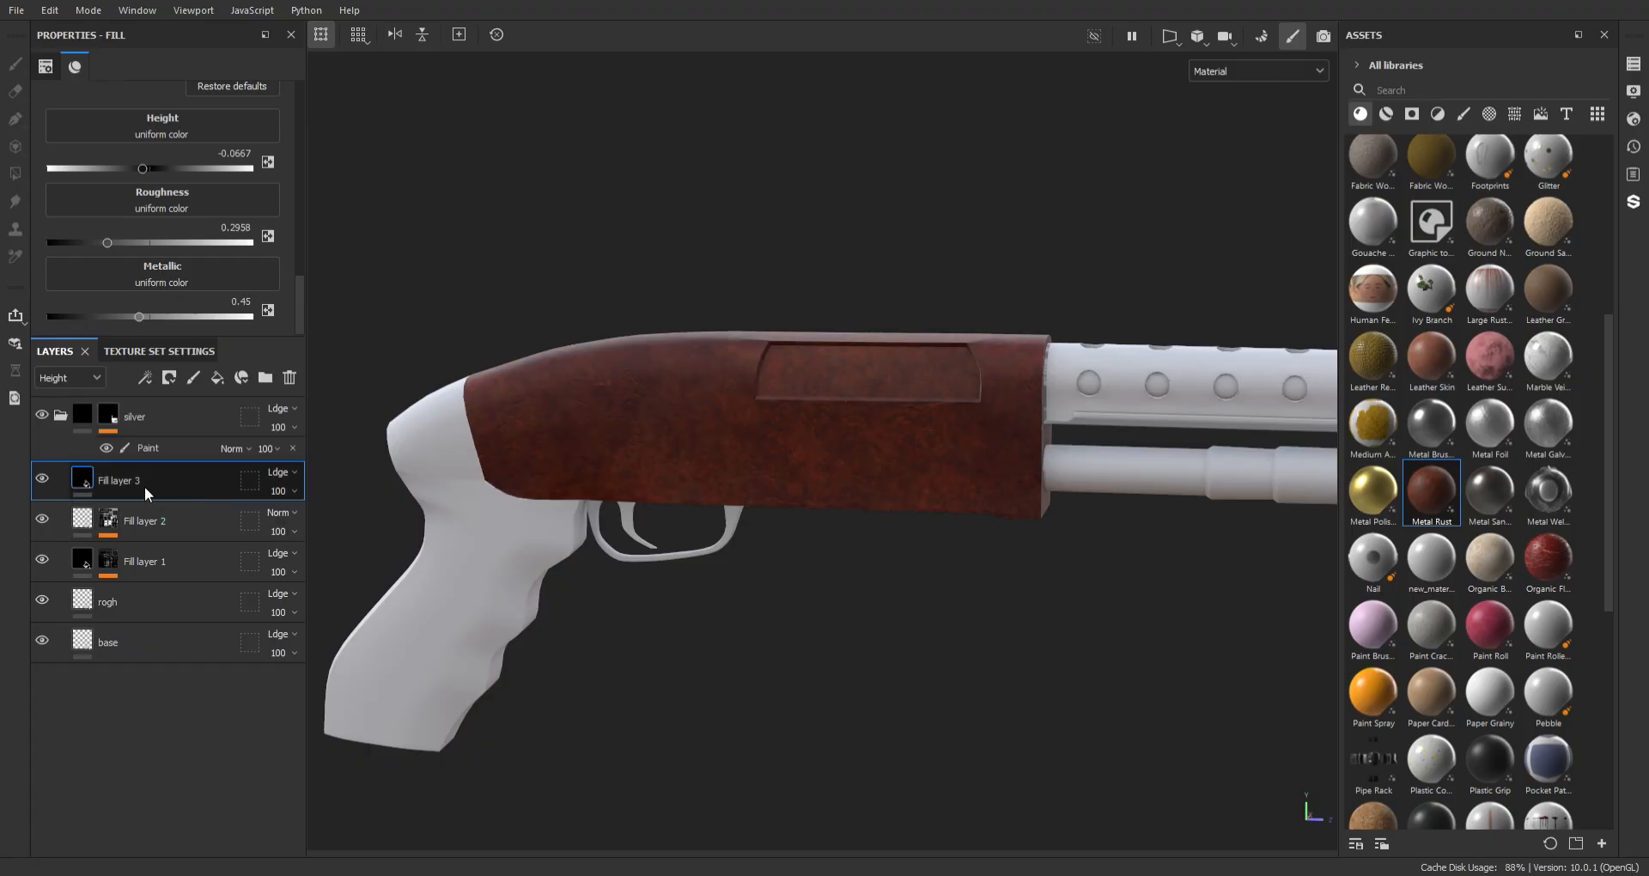
- Give Fill layer 3 a black mask driven by a Dirt generator
click(148, 449)
drag(304, 216, 304, 238)
right_click(110, 479)
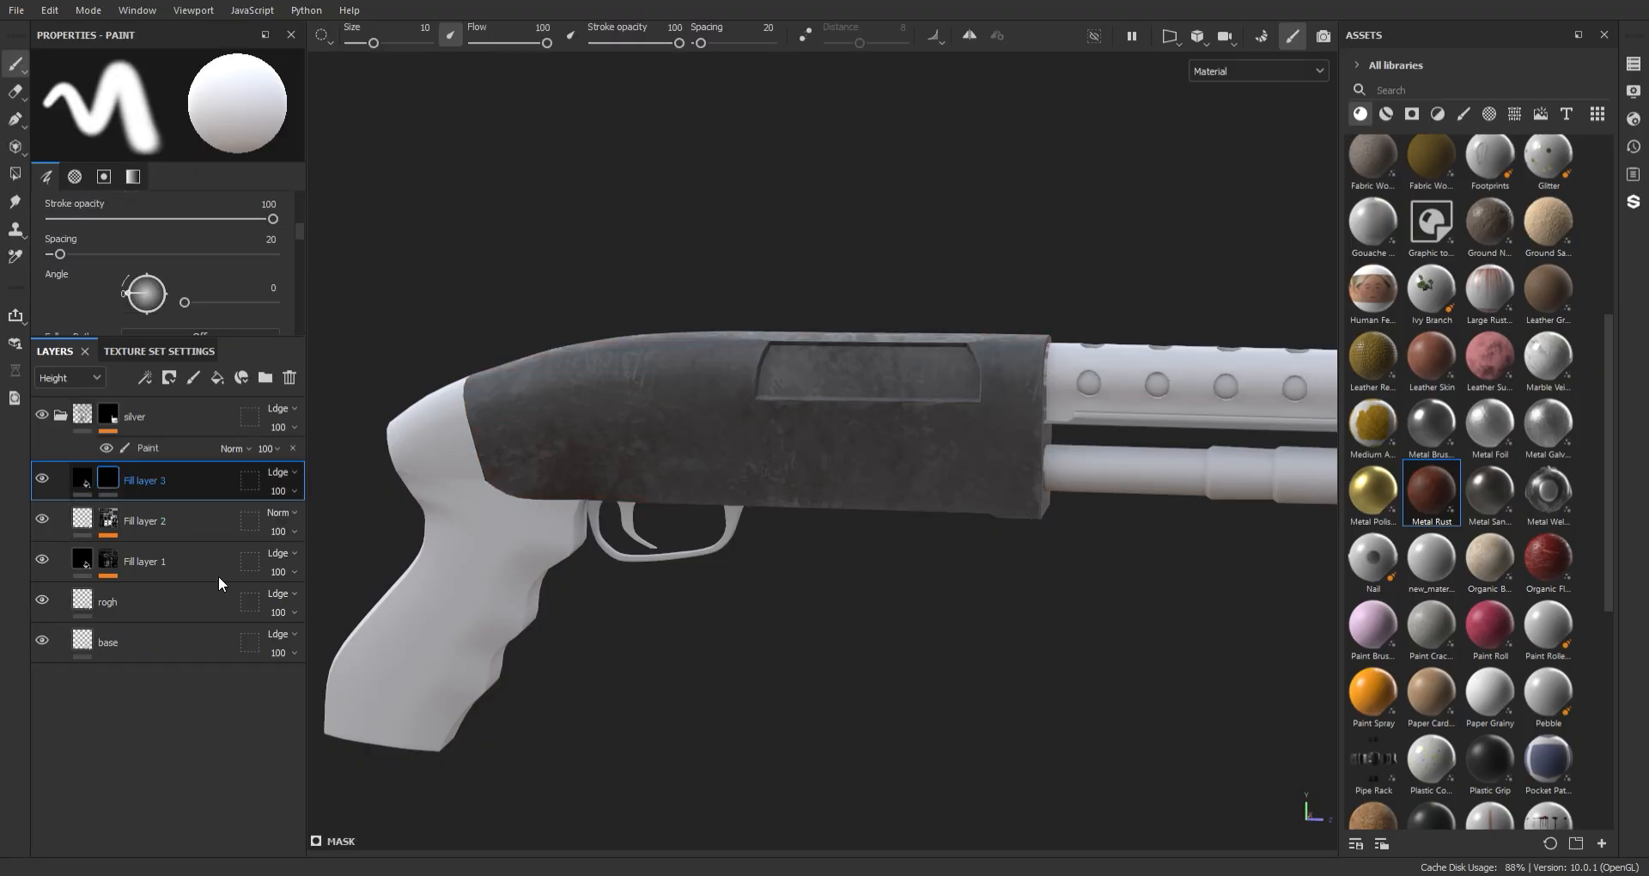
click(219, 576)
click(219, 123)
click(258, 197)
- Set the Dirt generator's dirt level to 0.64 and its dirt contrast to 0.57
alt+drag(776, 268, 841, 412)
drag(225, 244, 203, 245)
alt+drag(713, 387, 897, 486)
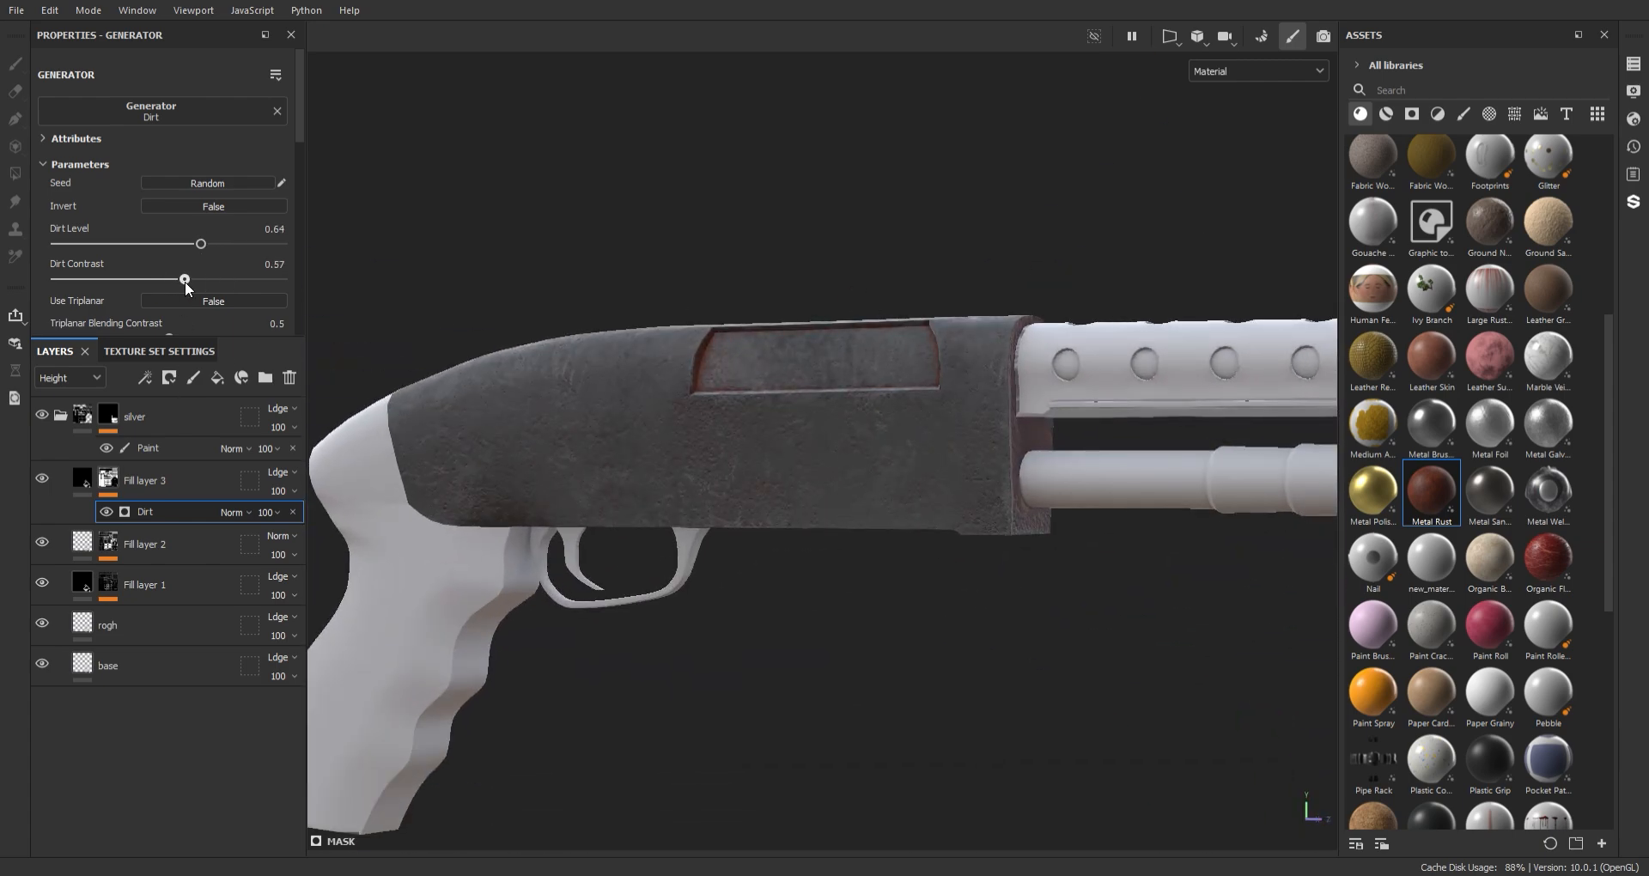
- Add a paint effect above the Dirt generator in Fill layer 3's mask and choose the Dirt 1 brush
key(1)
click(1463, 113)
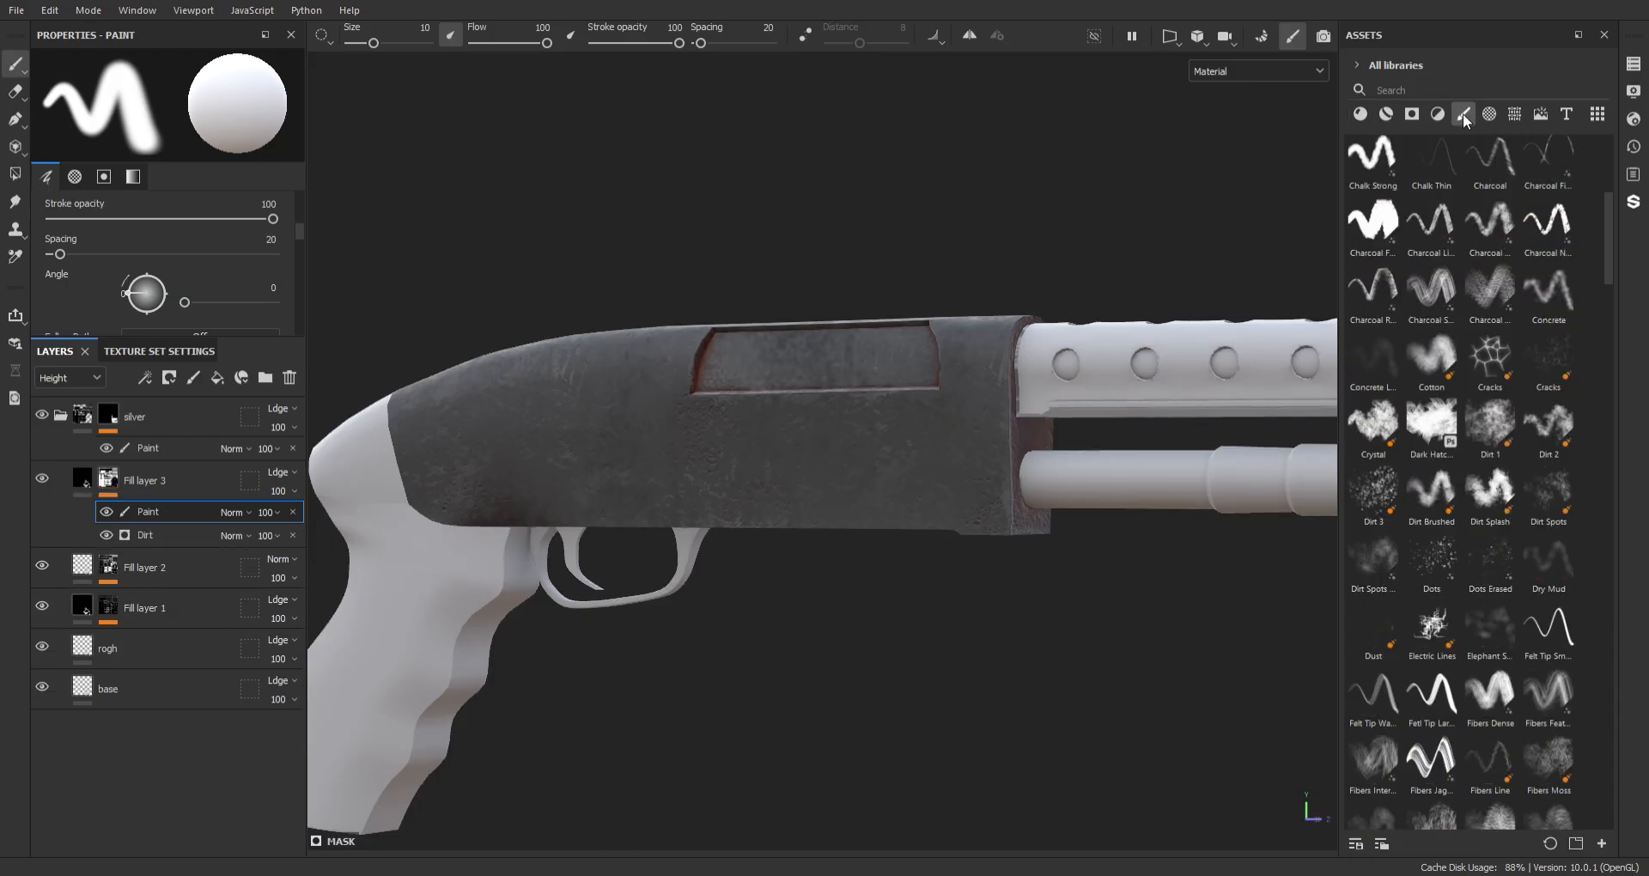
scroll(1611, 266, down, 3)
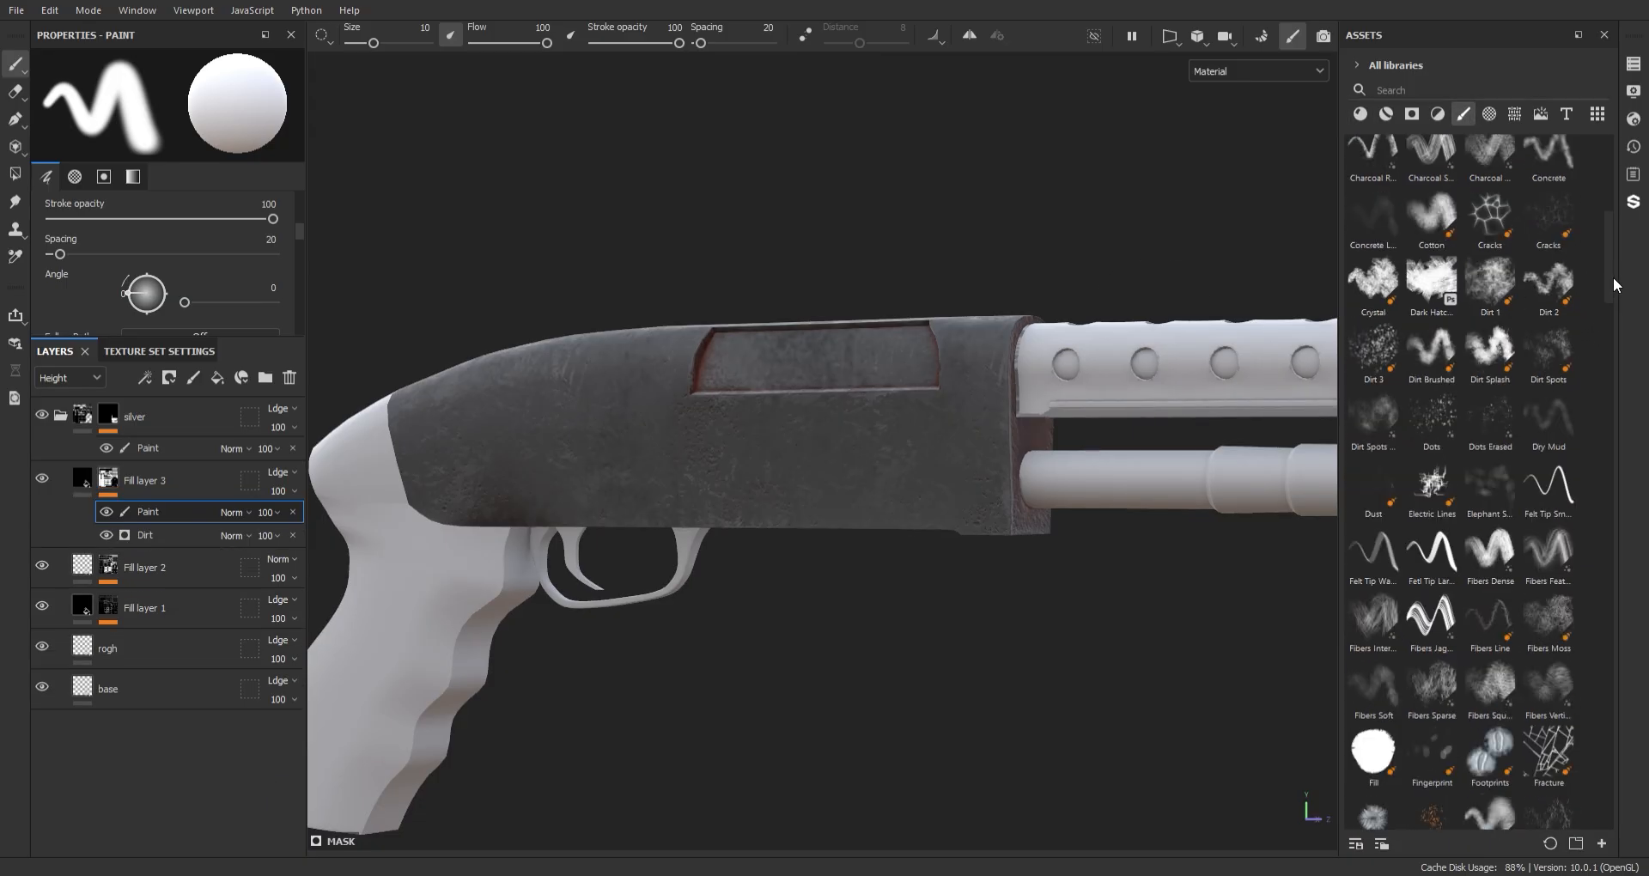
click(1409, 91)
text(dirt)
click(1548, 234)
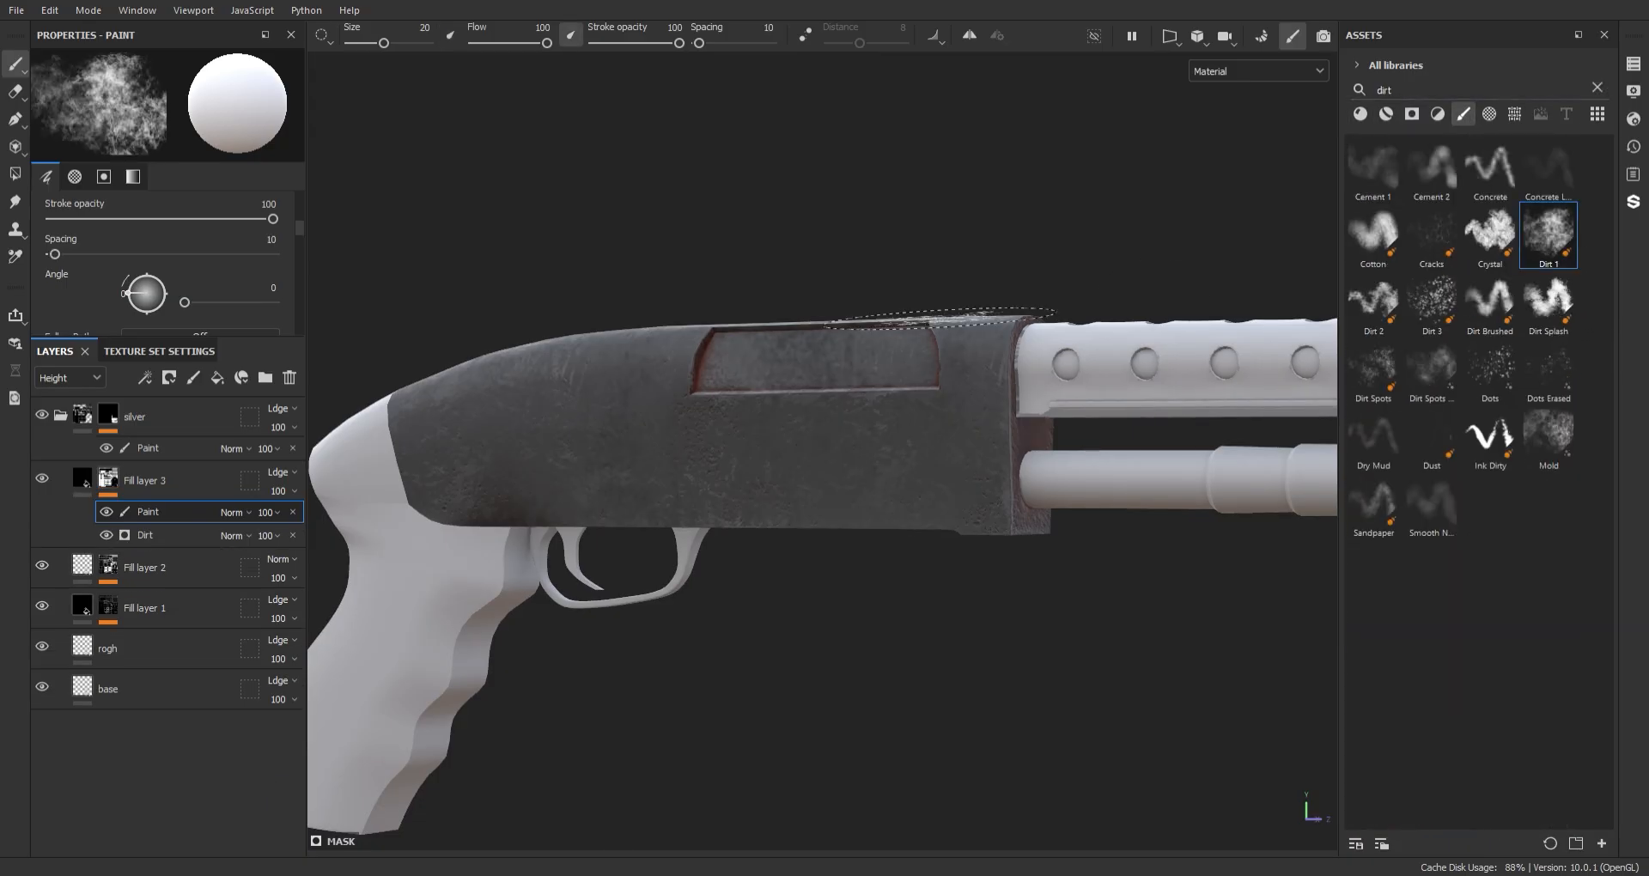
- Set the Dirt 1 brush's grayscale value to 0.275 for painting on the receiver's side
alt+middle_drag(904, 295, 882, 288)
alt+drag(882, 288, 777, 311)
click(133, 177)
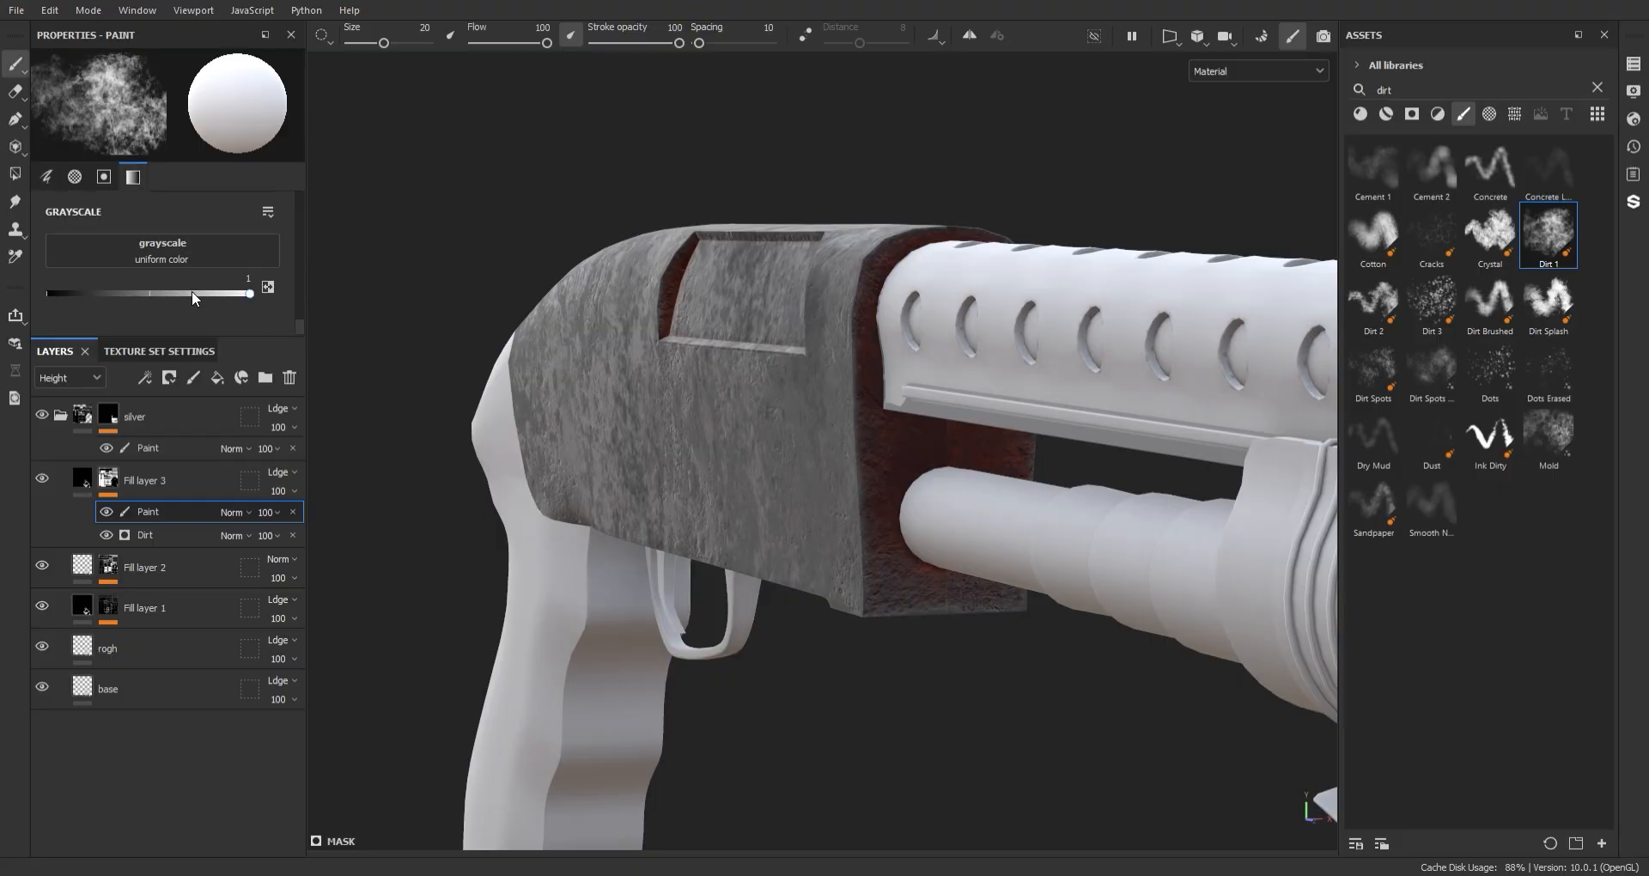
click(103, 294)
mouse_move(868, 343)
alt+mouse_down()
mouse_move(707, 265)
mouse_move(1022, 418)
mouse_move(961, 409)
alt+mouse_up()
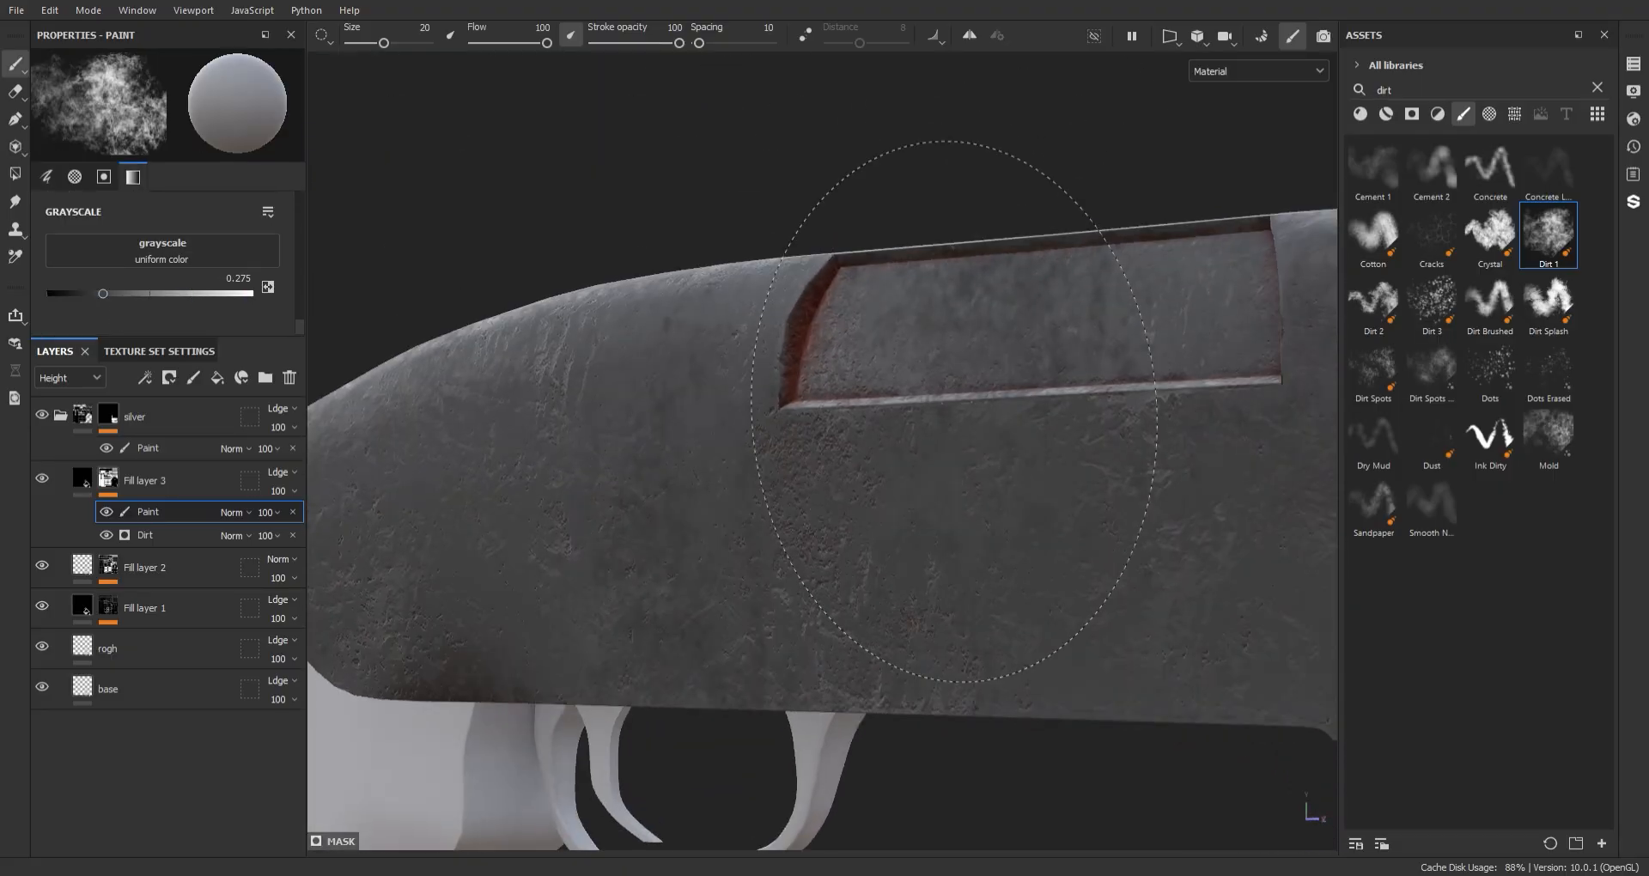
alt+middle_drag(960, 408, 955, 329)
- Paint small rust scratches at the corners of the ejection port with a Hatching brush at size 3.75
key(BackSpace)
drag(1607, 225, 1602, 398)
click(1549, 339)
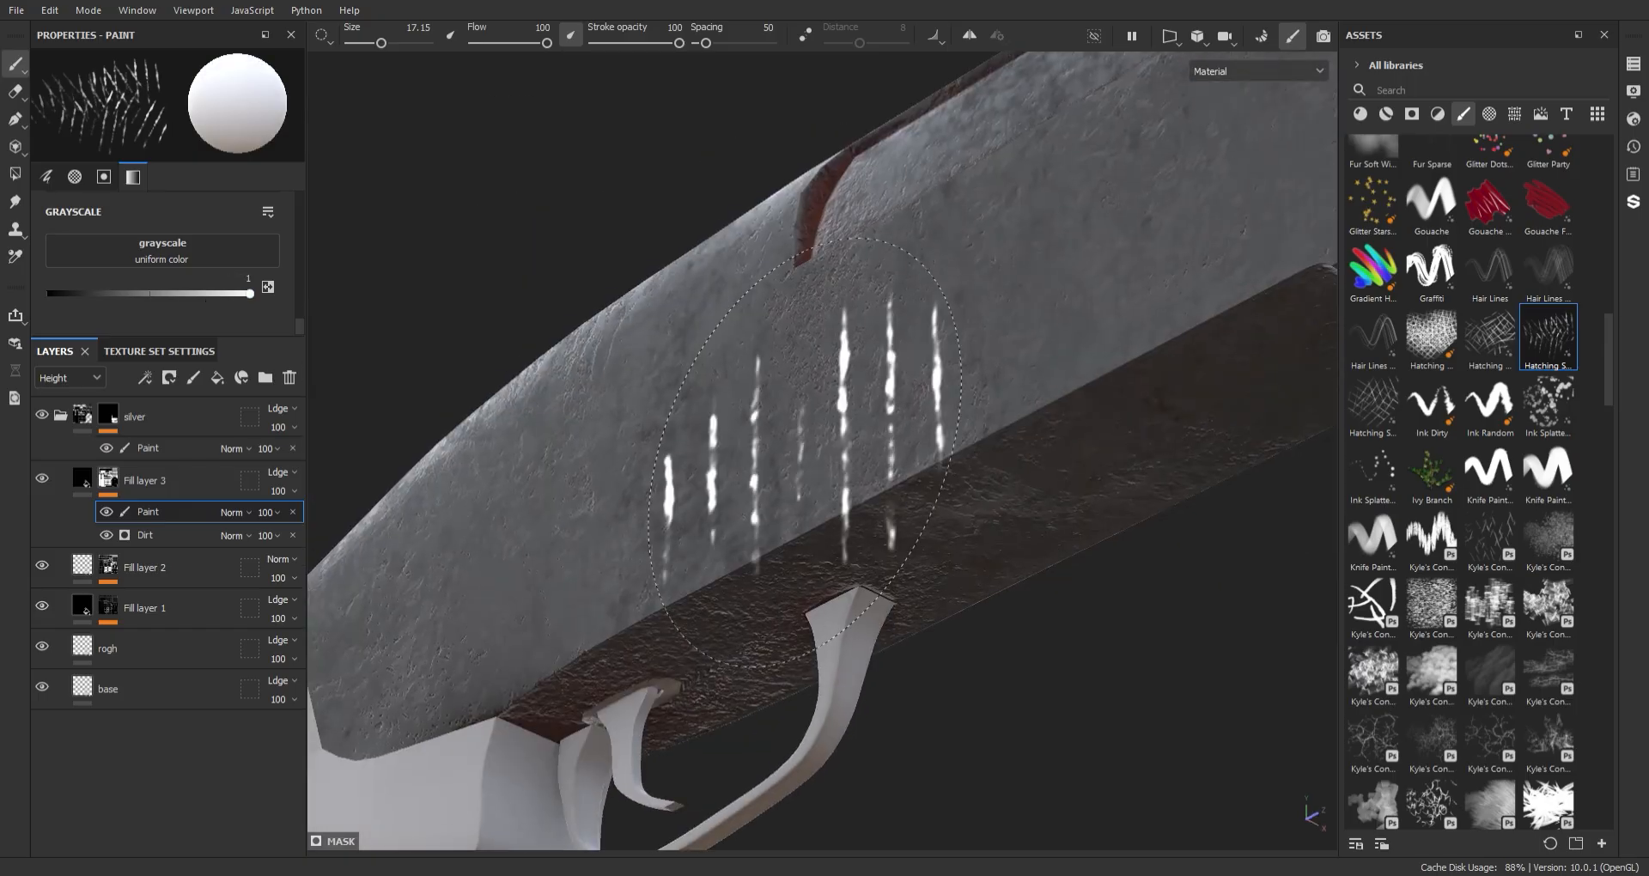
alt+drag(847, 404, 966, 368)
alt+drag(1083, 436, 970, 421)
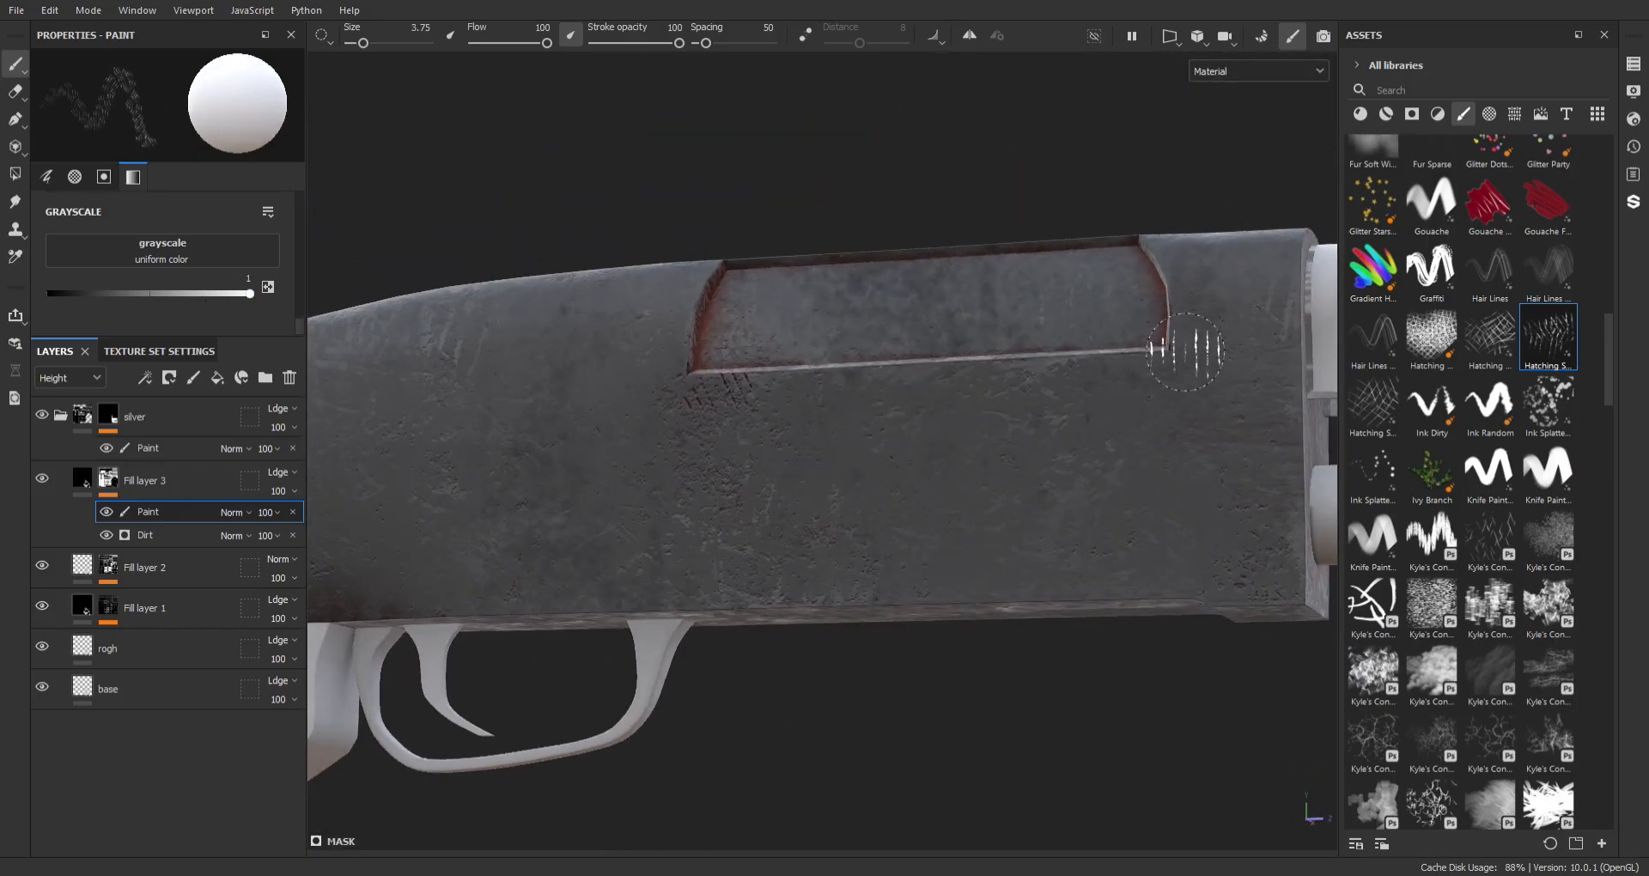
drag(1190, 357, 1211, 402)
- Paint more hatched rust scratches along the receiver's lower edge and around the edges of its barrel end
mouse_move(1211, 402)
alt+mouse_down()
mouse_move(961, 498)
mouse_move(1202, 481)
alt+mouse_up()
drag(627, 541, 581, 538)
alt+middle_drag(582, 537, 739, 468)
mouse_move(739, 455)
mouse_down()
mouse_move(671, 444)
mouse_move(1001, 545)
mouse_move(913, 472)
mouse_up()
alt+middle_drag(913, 472, 1084, 430)
alt+middle_drag(706, 516, 1074, 481)
mouse_move(1074, 481)
alt+mouse_down()
mouse_move(948, 434)
mouse_move(928, 382)
alt+mouse_up()
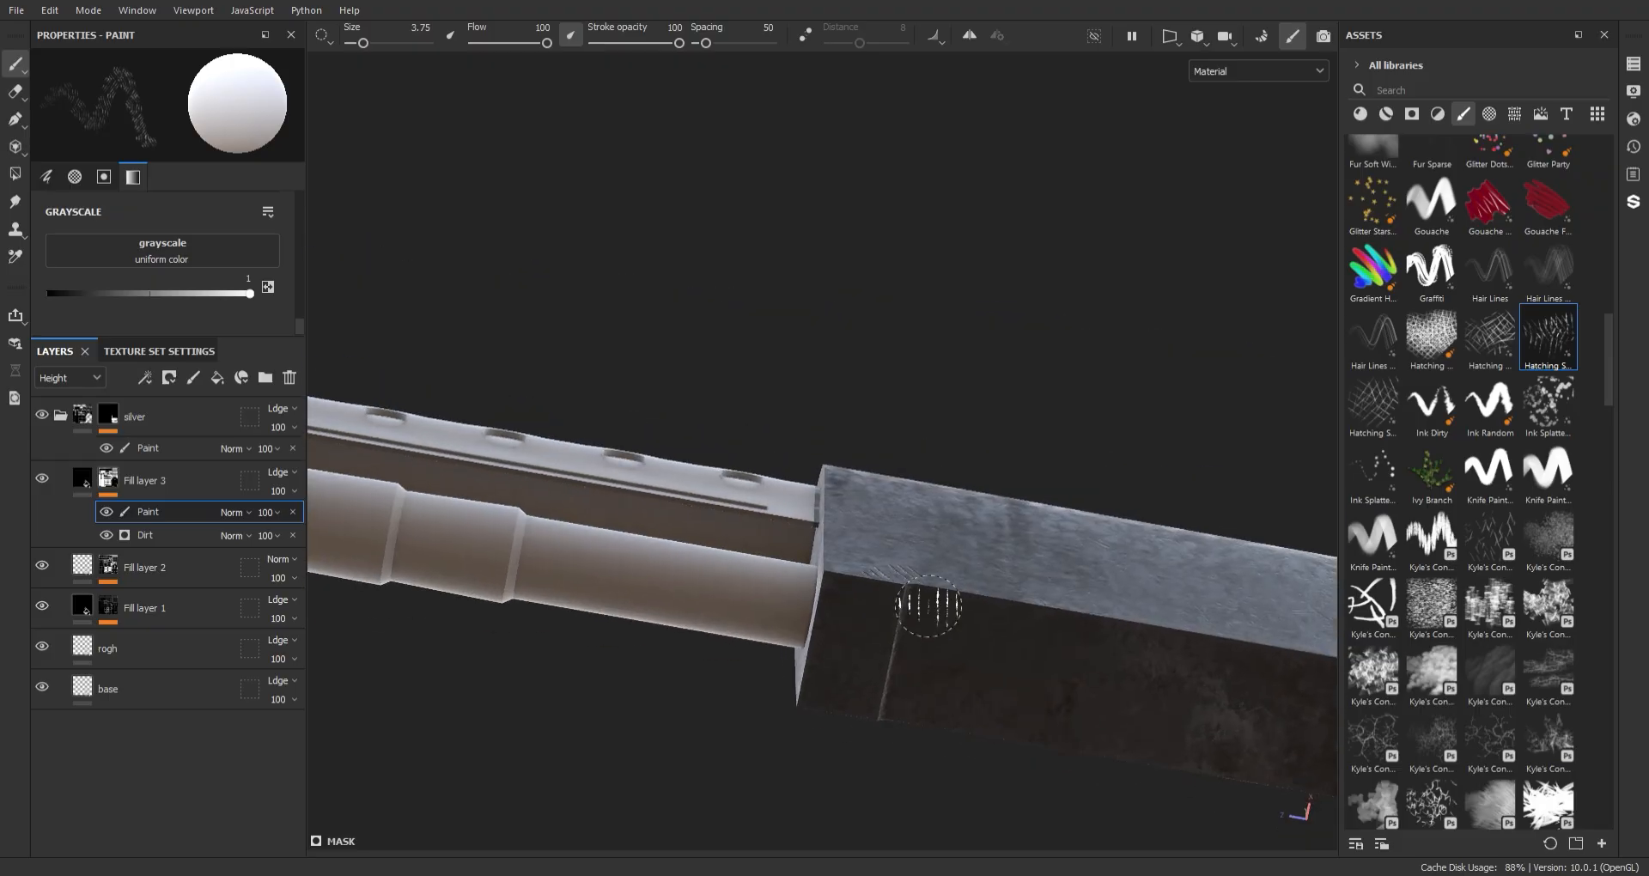
alt+drag(931, 611, 1156, 655)
alt+drag(1073, 592, 832, 564)
alt+middle_drag(831, 564, 698, 521)
- Stamp diagonal scratches on the receiver side opposite the ejection port with a Kyle's line-pattern brush at size 22.82
click(1490, 537)
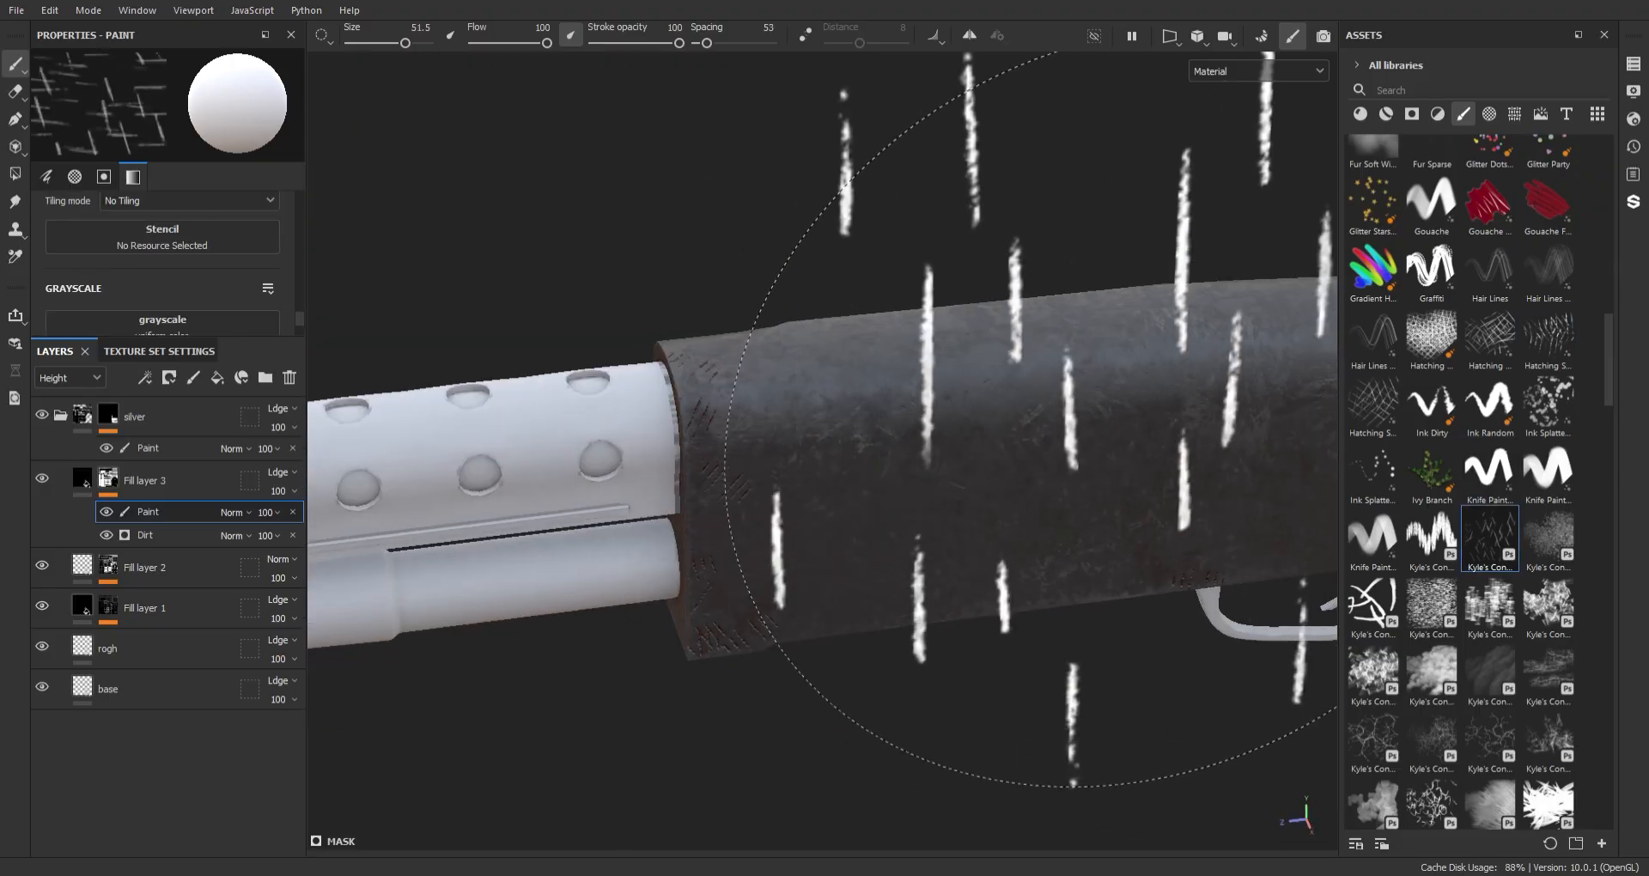
click(1091, 429)
alt+middle_drag(1090, 430, 932, 444)
key(ctrl+z)
ctrl+right_drag(789, 553, 730, 553)
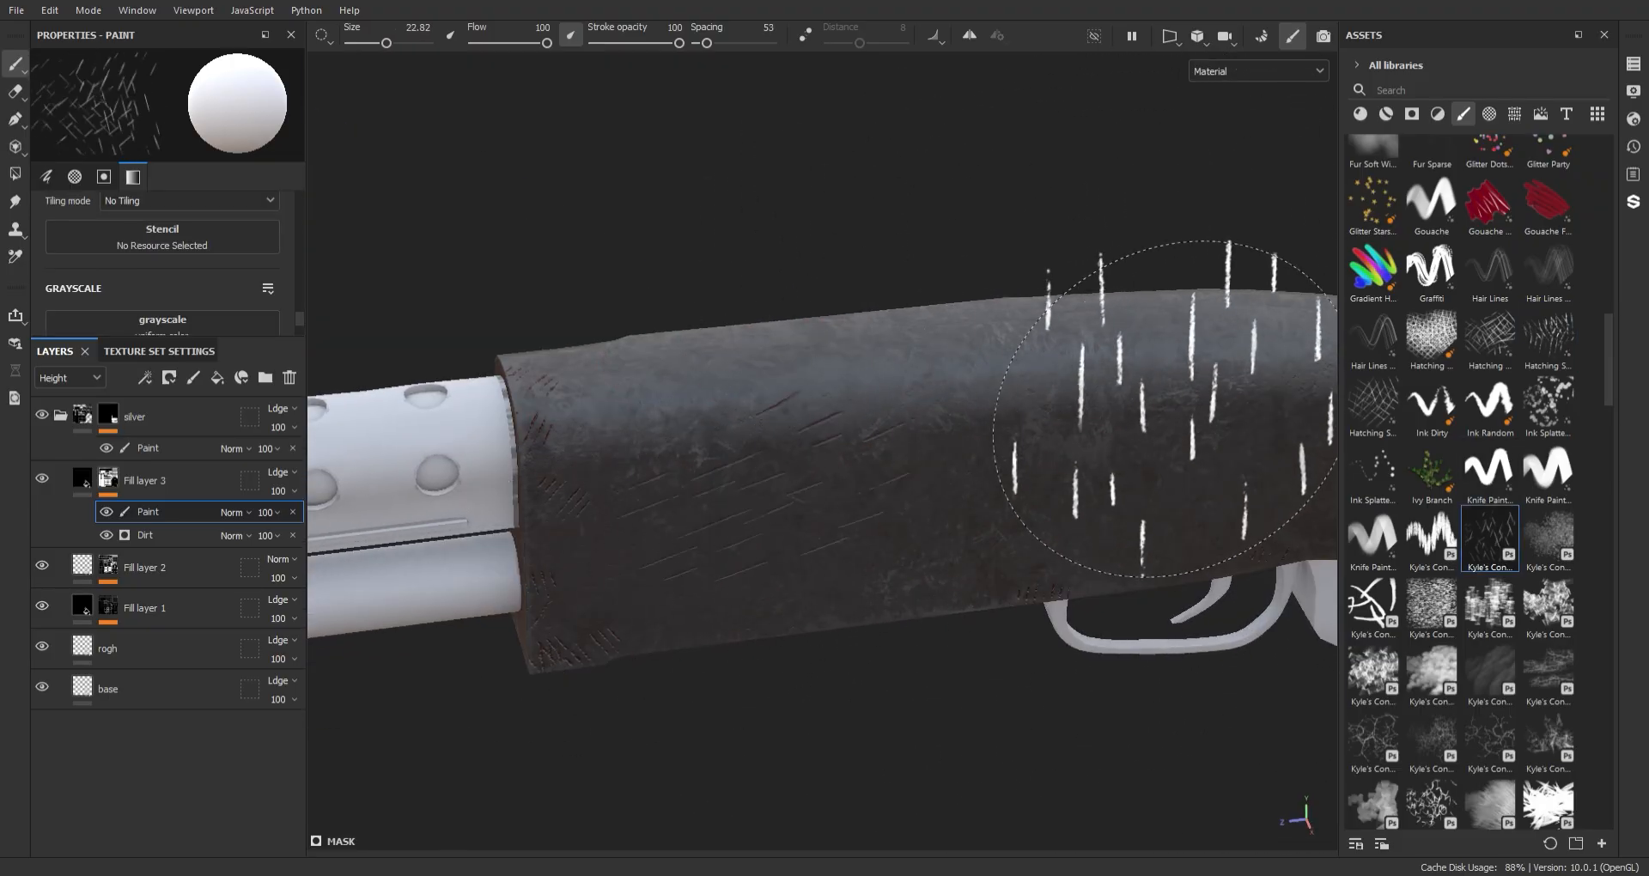
alt+drag(1177, 409, 636, 421)
- Paint fine scratches on the ejection port side and along its lower edge with the same Kyle's brush at size 4.75
alt+middle_drag(931, 464, 955, 448)
alt+middle_drag(973, 380, 964, 335)
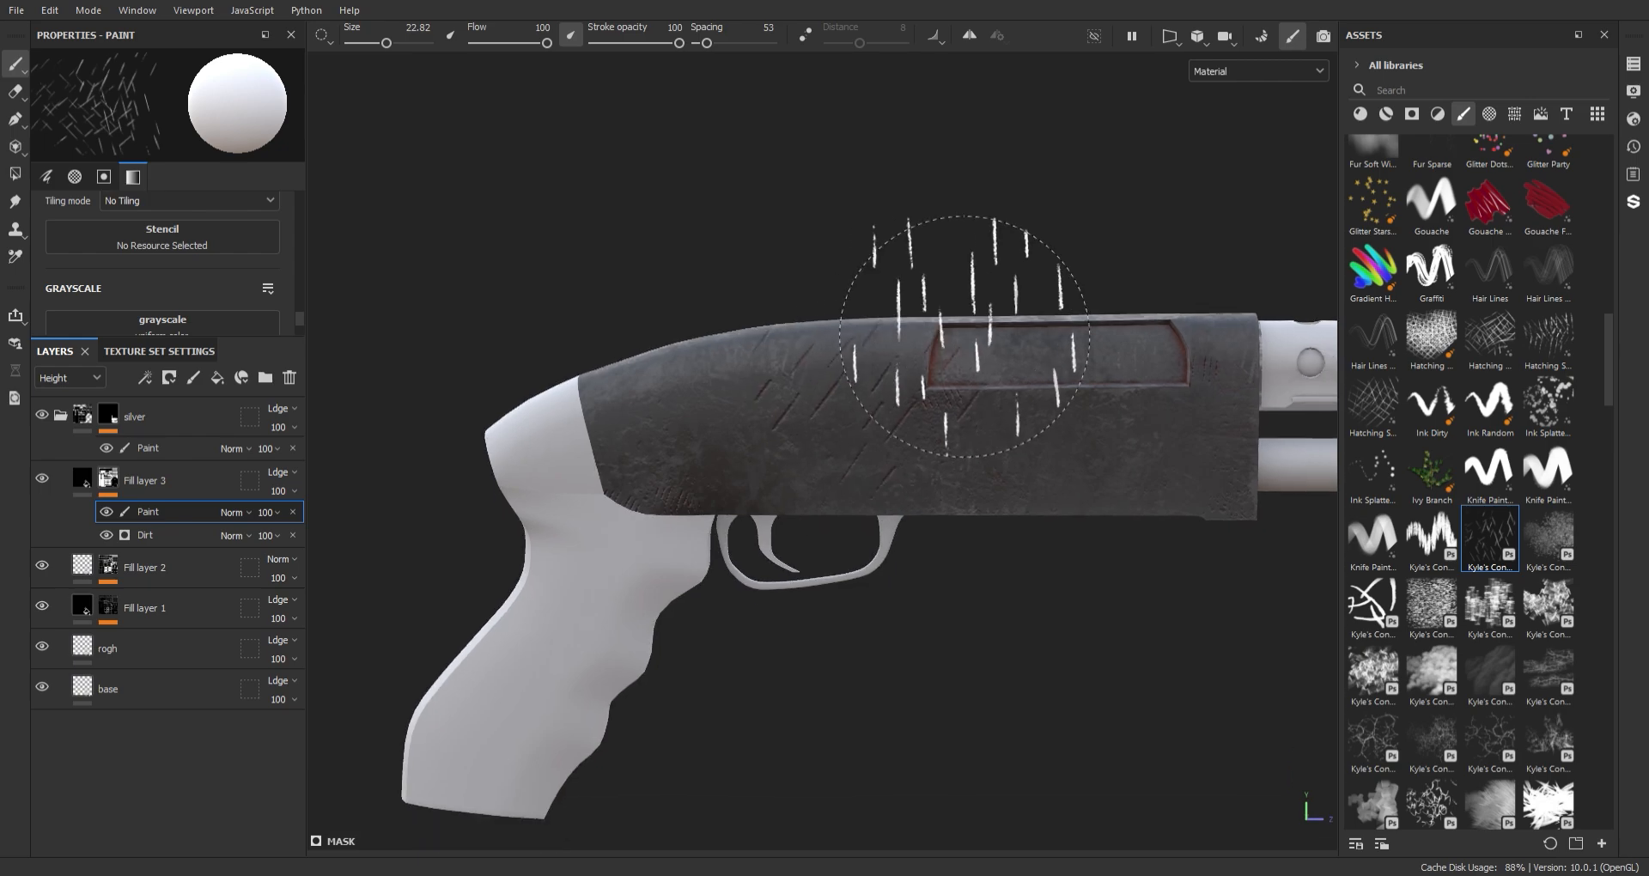
alt+right_drag(965, 335, 1208, 543)
alt+middle_drag(1208, 543, 950, 545)
ctrl+right_drag(954, 521, 895, 520)
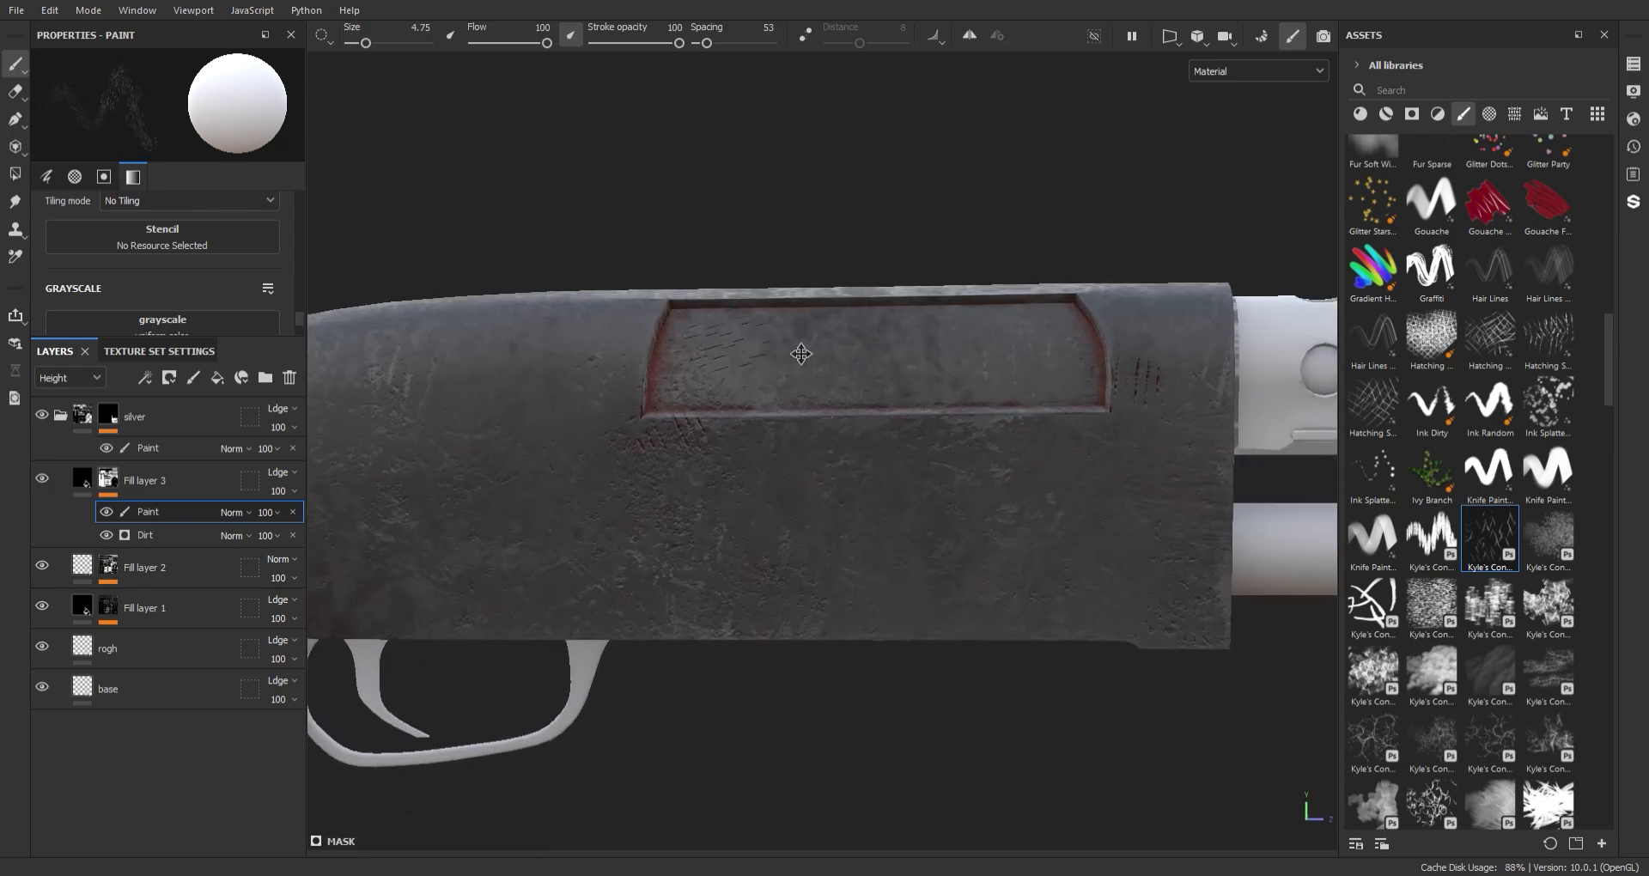
alt+middle_drag(802, 354, 1019, 378)
alt+right_drag(1019, 378, 936, 404)
alt+middle_drag(377, 487, 373, 390)
click(798, 526)
alt+drag(800, 545, 799, 490)
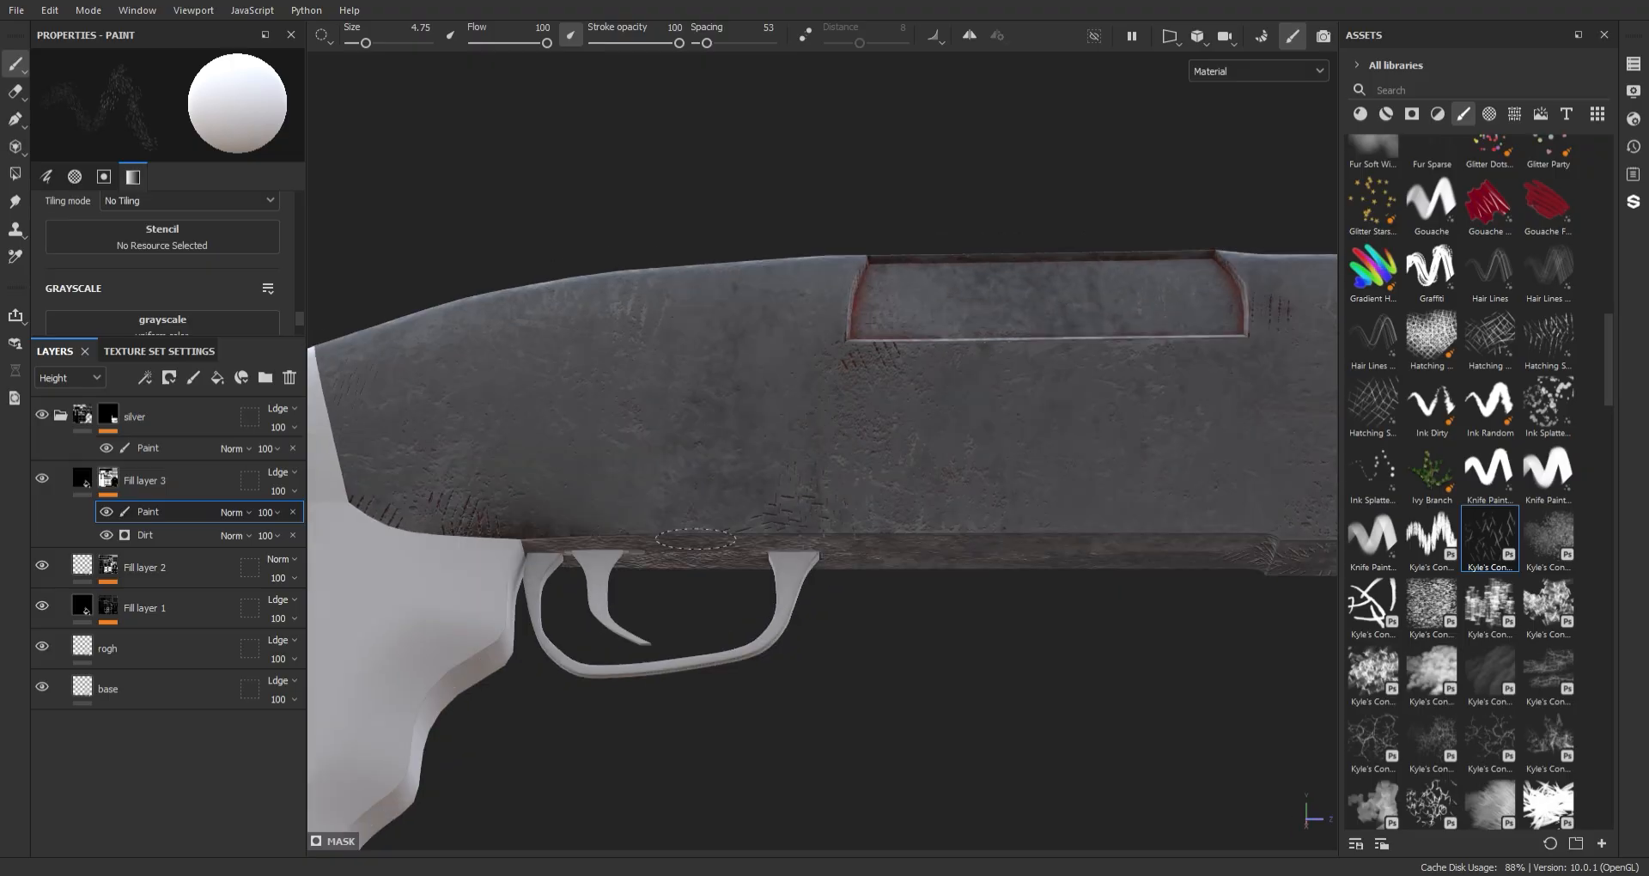
- Browse the brush library for rust detail and choose the Leaks Heavy brush
alt+middle_drag(799, 490, 857, 462)
click(1535, 661)
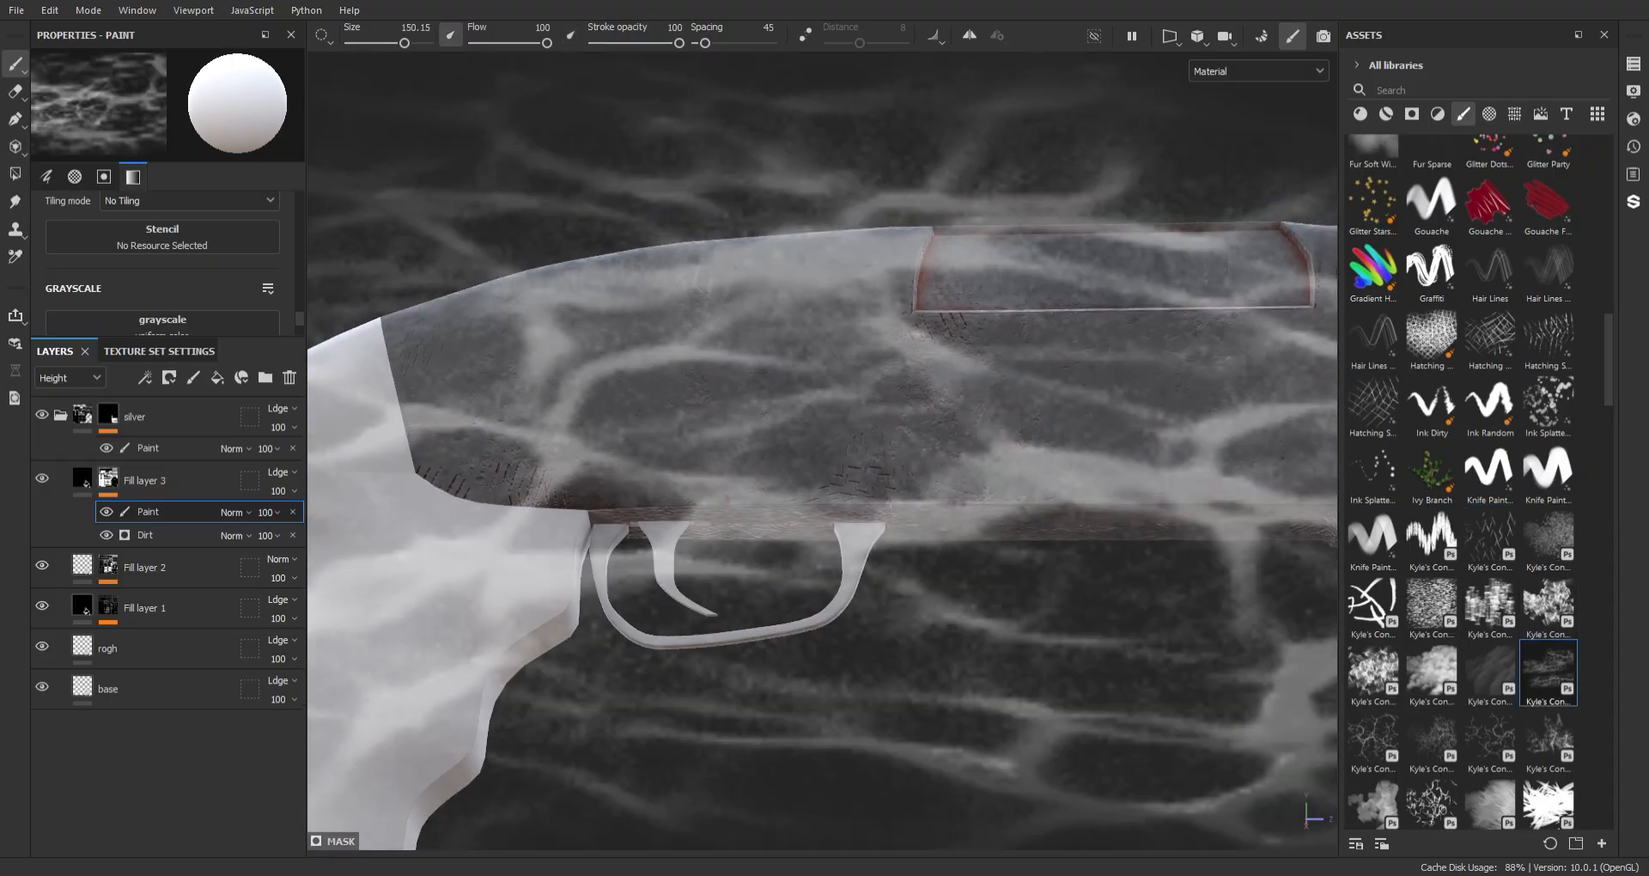
scroll(1477, 619, down, 8)
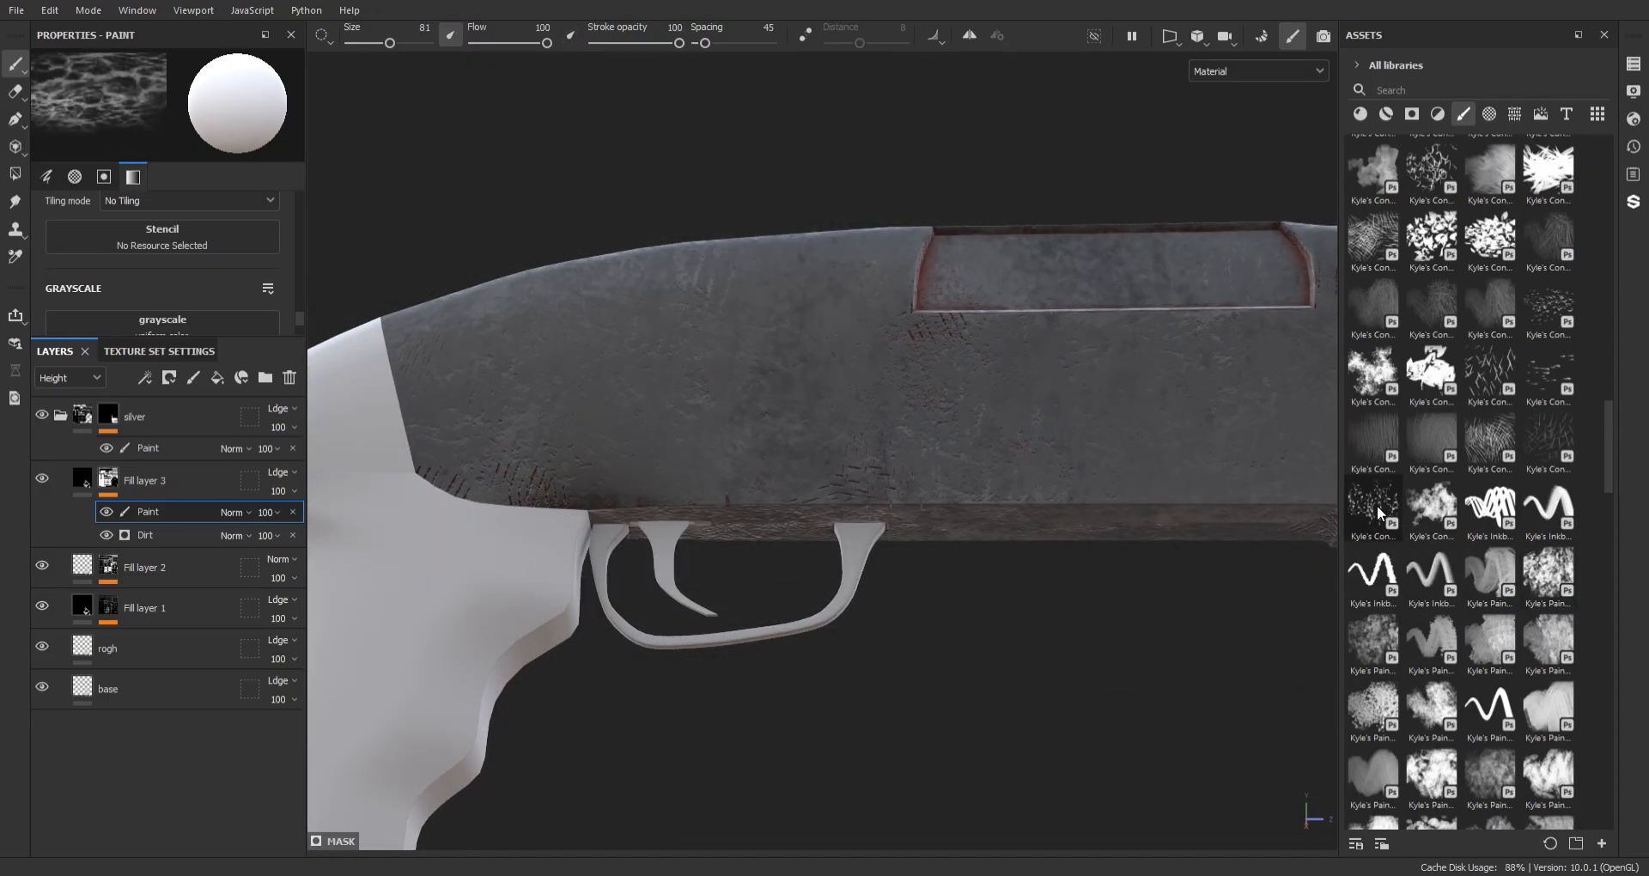
scroll(1478, 576, down, 6)
click(1432, 593)
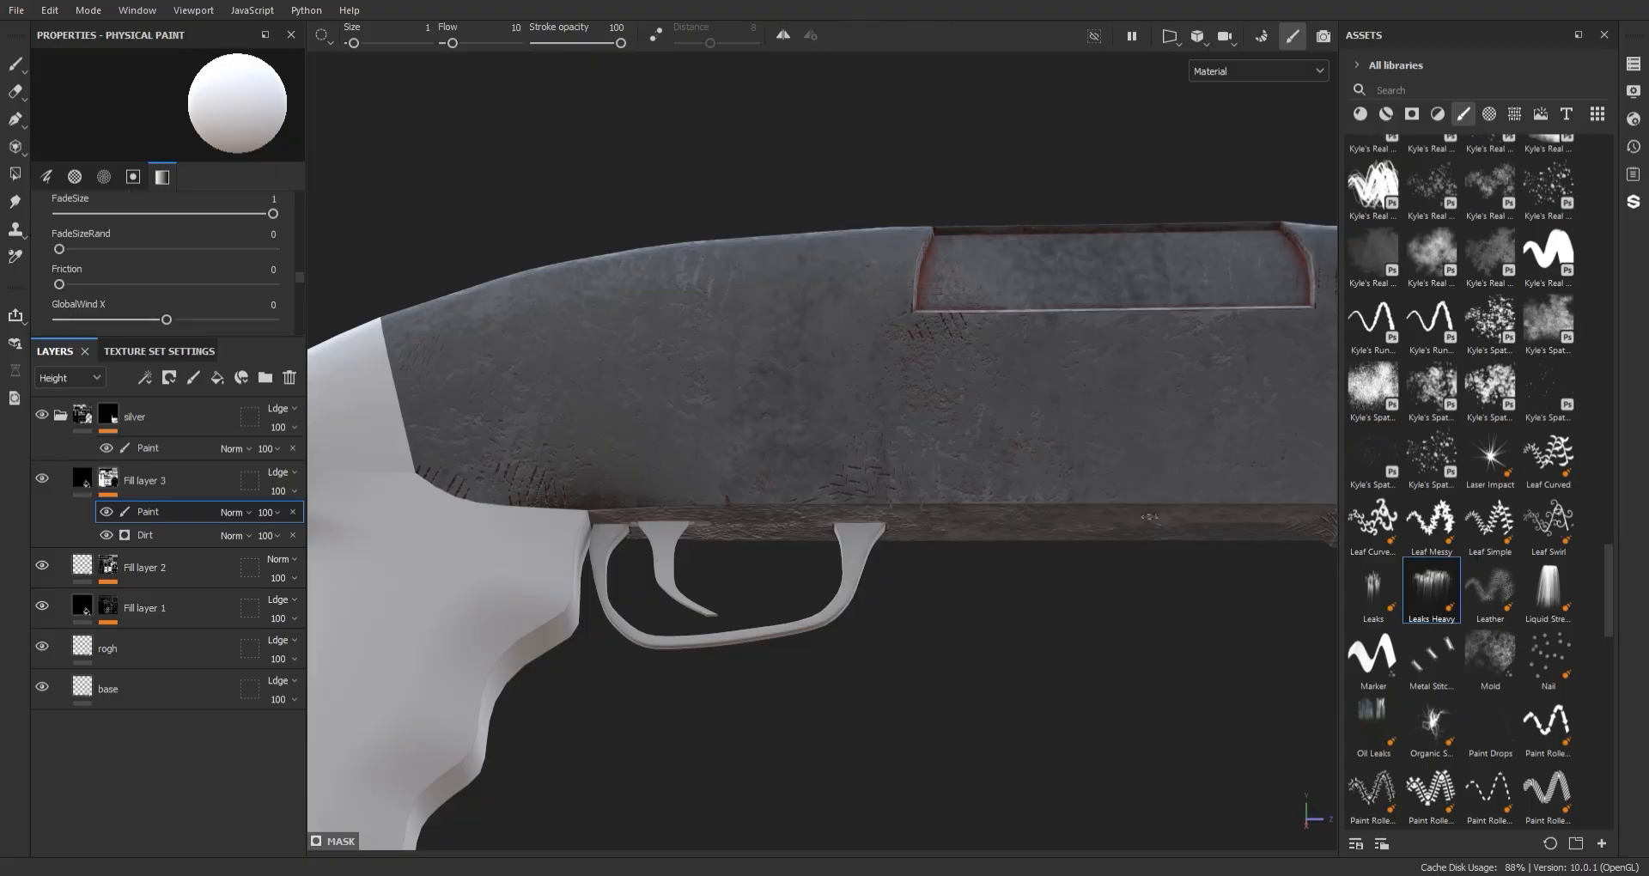
- Paint leaks on the receiver's side below the ejection port with the Leaks Heavy brush at size 5.76
key(bracketright)
key(bracketright)
key(bracketright)
key(bracketright)
key(bracketright)
key(bracketright)
click(864, 362)
alt+middle_drag(1122, 357, 961, 365)
click(1045, 372)
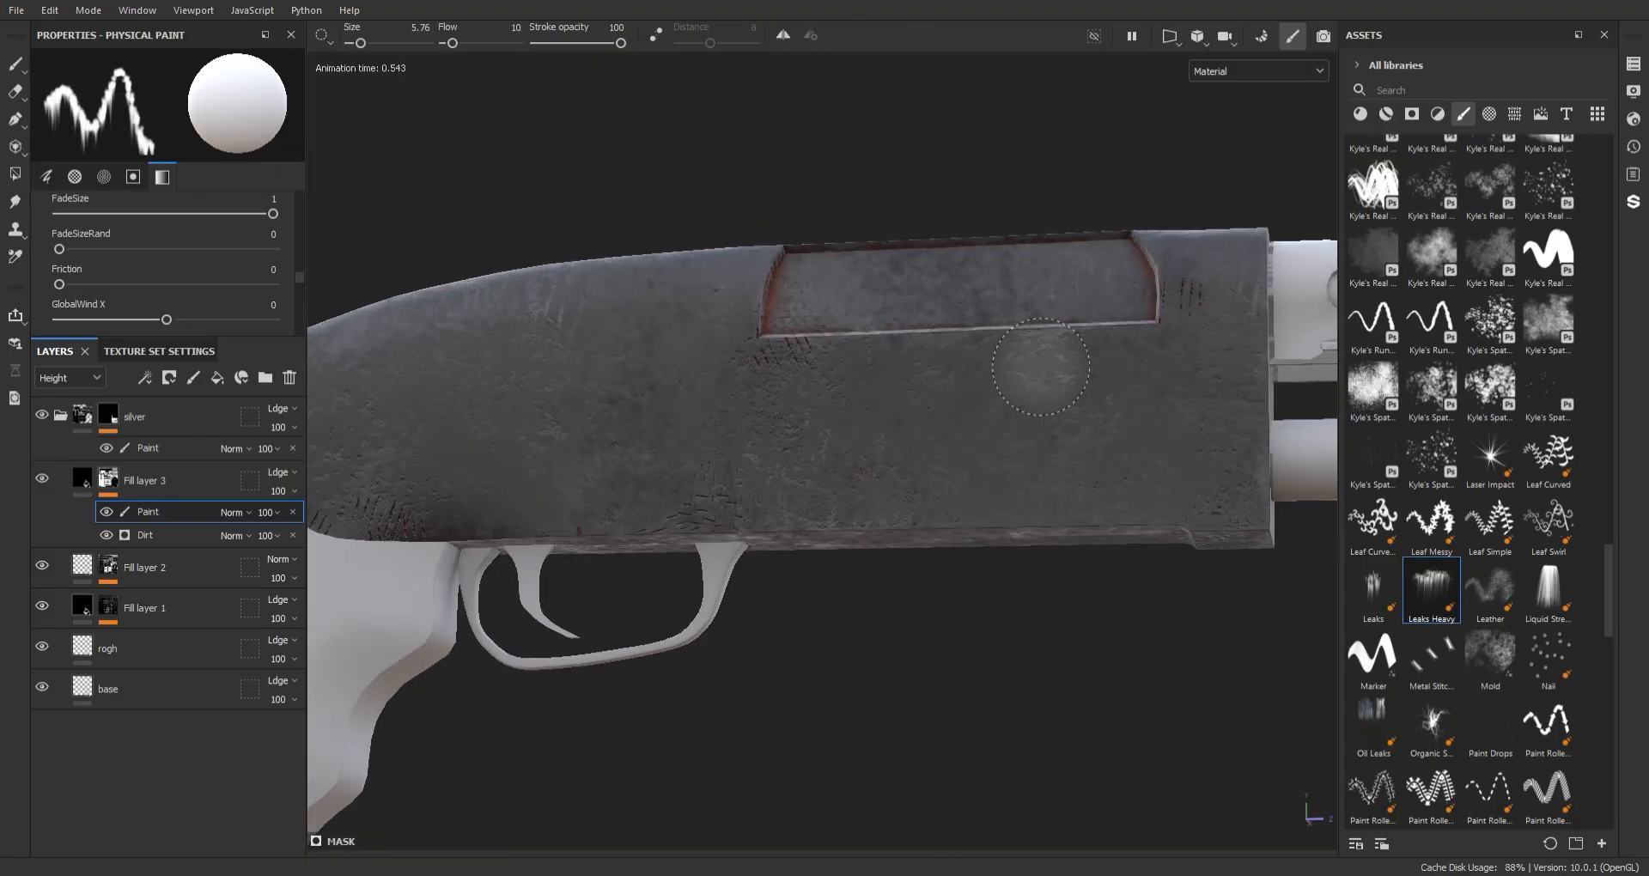
- Paint thinner rust leaks running down from the ejection port with the Leaks Heavy brush at size 1
key(bracketleft)
mouse_move(1046, 372)
alt+mouse_down()
mouse_move(935, 361)
mouse_move(1031, 456)
alt+mouse_up()
click(931, 320)
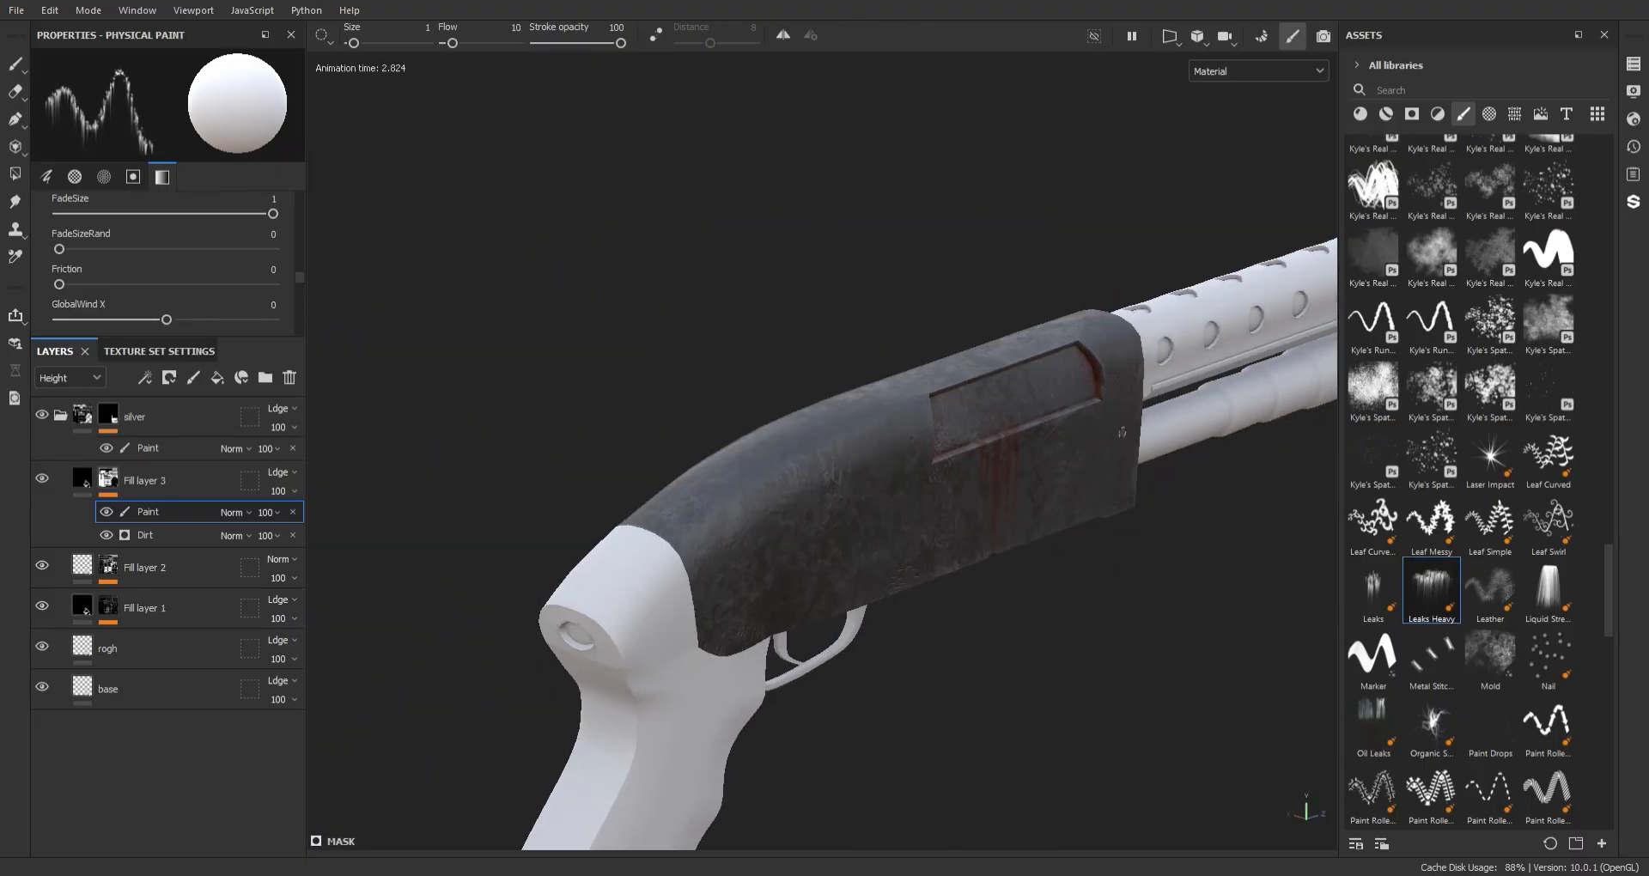
scroll(941, 468, up, 3)
alt+middle_drag(941, 468, 872, 472)
alt+drag(873, 472, 1090, 364)
scroll(1031, 387, down, 3)
alt+middle_drag(945, 343, 1060, 464)
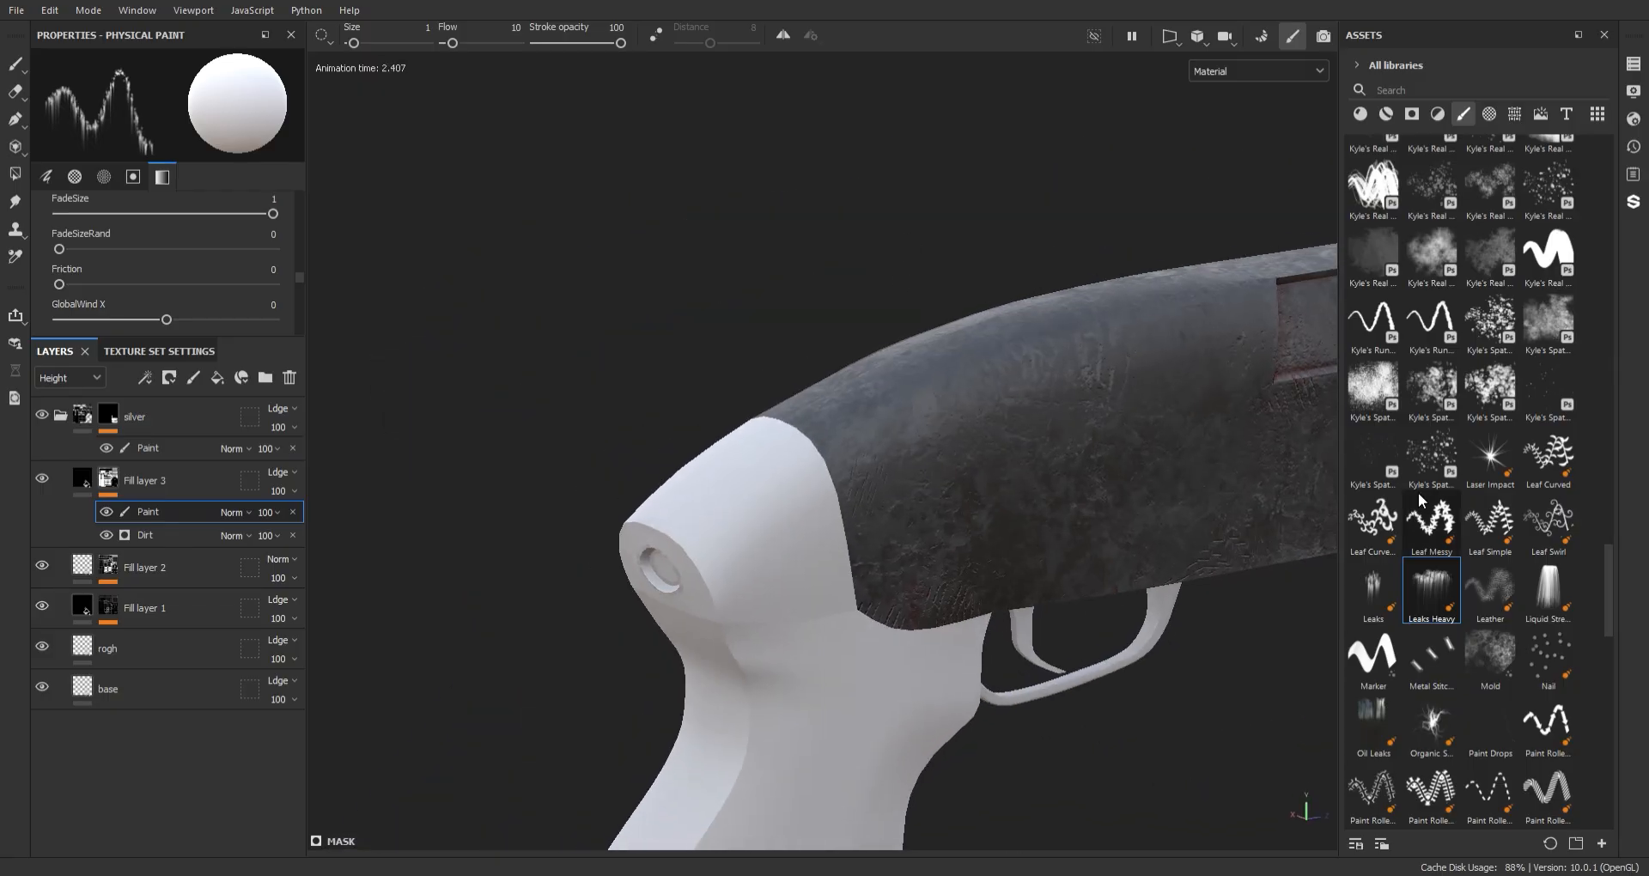
- Try a Liquid Stream brush stroke on the receiver's side
click(1549, 590)
alt+shift+drag(1065, 446, 957, 438)
click(955, 439)
key(ctrl+z)
- Paint rust leaks at the ejection port's rear end with the Leaks brush at size 1 and flow 50
alt+middle_drag(1074, 411, 774, 380)
click(1373, 590)
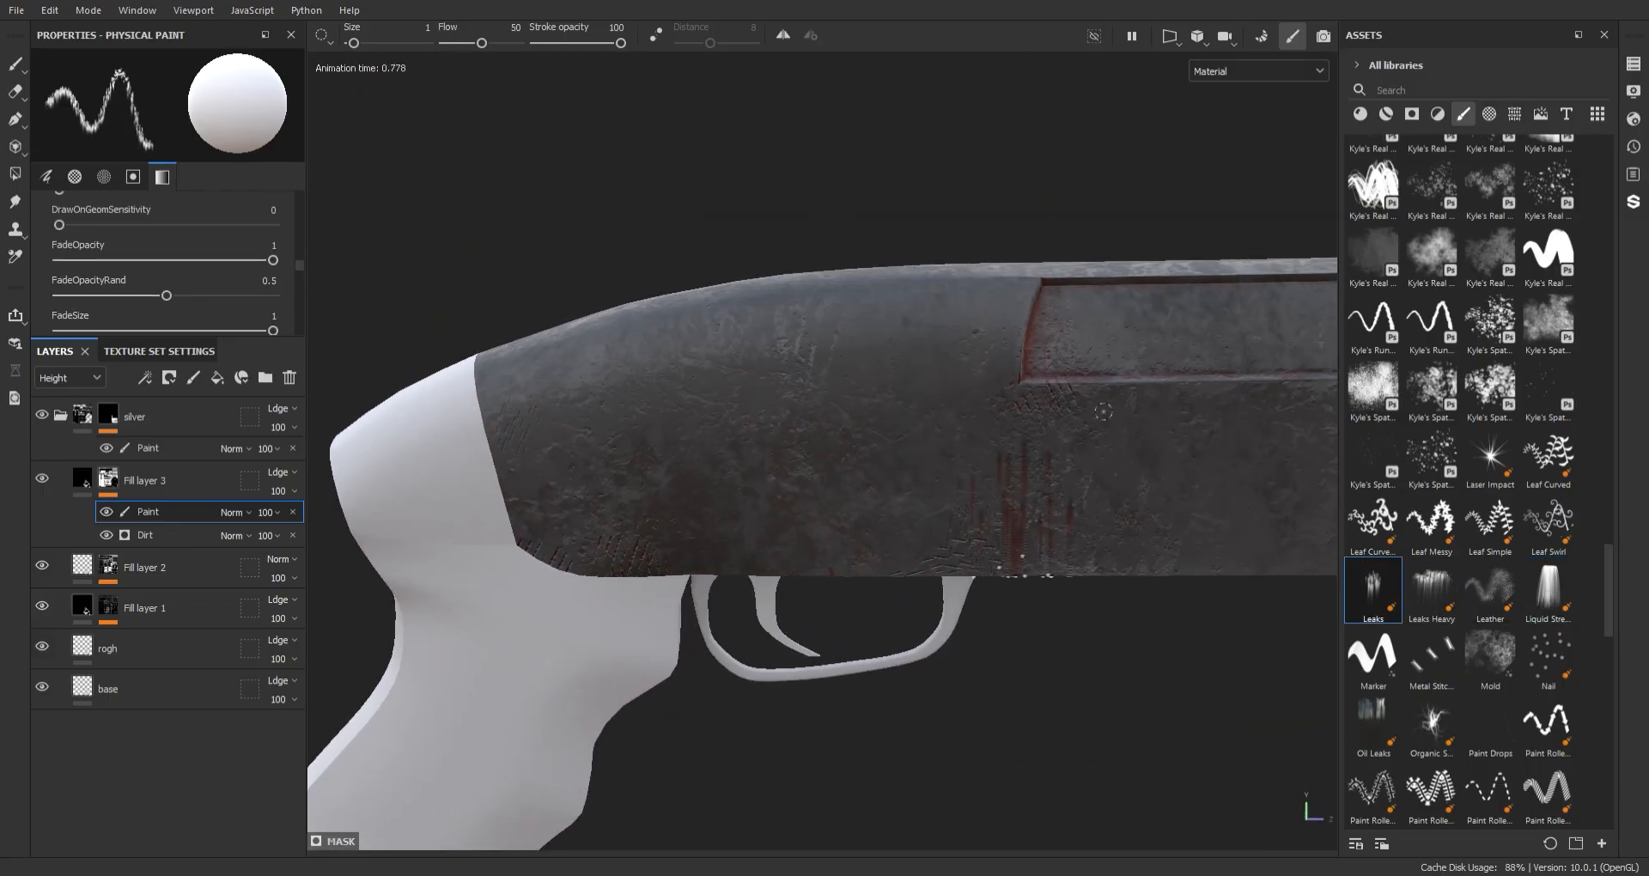
scroll(1091, 258, down, 3)
alt+middle_drag(1091, 249, 1075, 332)
scroll(1075, 386, up, 3)
mouse_move(1142, 558)
alt+mouse_down()
mouse_move(1196, 538)
mouse_move(1022, 515)
alt+mouse_up()
click(990, 489)
alt+right_drag(996, 481, 953, 412)
- Paint further rust leaks with the Leaks brush between the ejection port and the receiver's barrel end
alt+drag(954, 413, 1108, 403)
alt+right_drag(937, 292, 865, 218)
alt+drag(866, 217, 885, 335)
click(891, 440)
alt+right_drag(892, 429, 863, 361)
alt+drag(864, 361, 854, 341)
- Paint cracked wear on the receiver's barrel end and underside corner with the Leather brush at size 10.71
click(1490, 590)
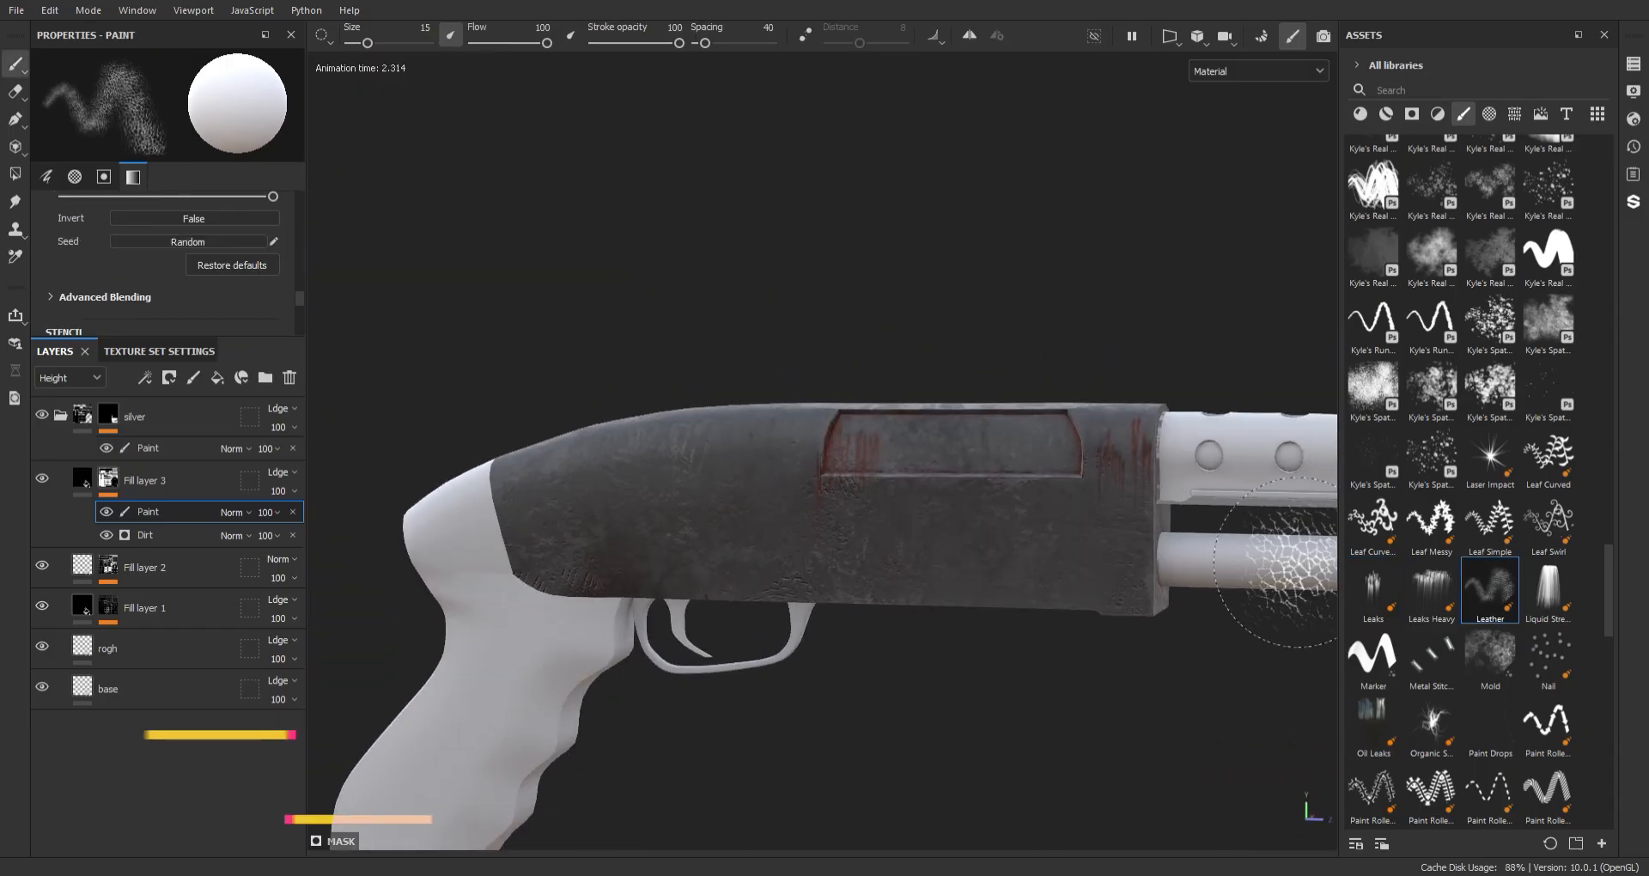
scroll(954, 471, up, 3)
alt+drag(954, 471, 1010, 450)
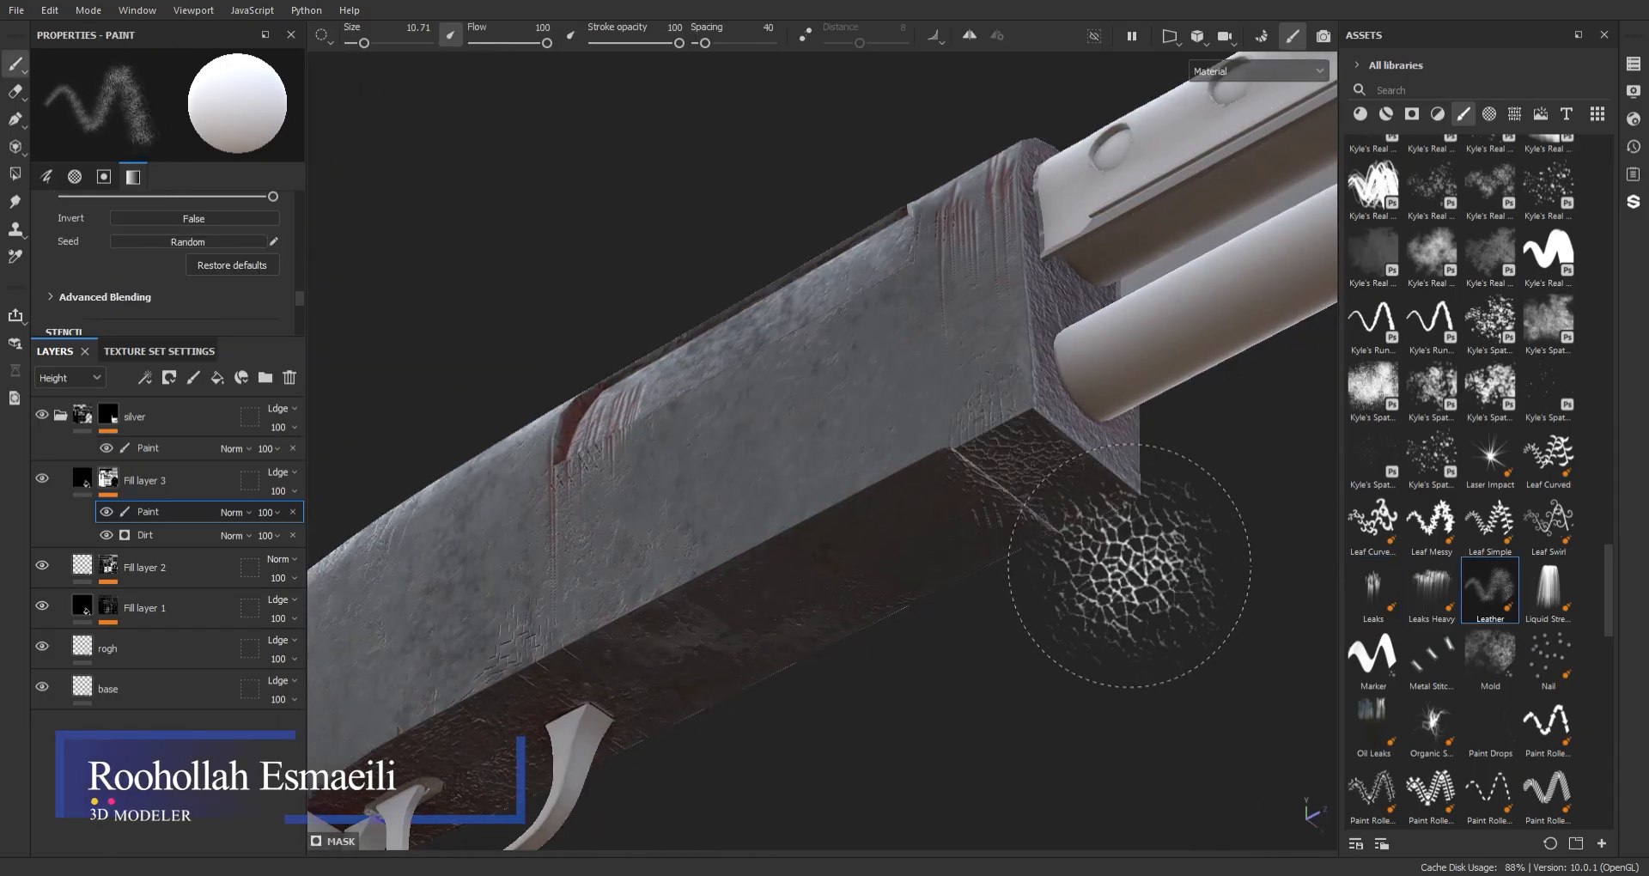
alt+drag(1130, 566, 1178, 387)
scroll(1093, 497, up, 3)
alt+drag(1093, 497, 1146, 490)
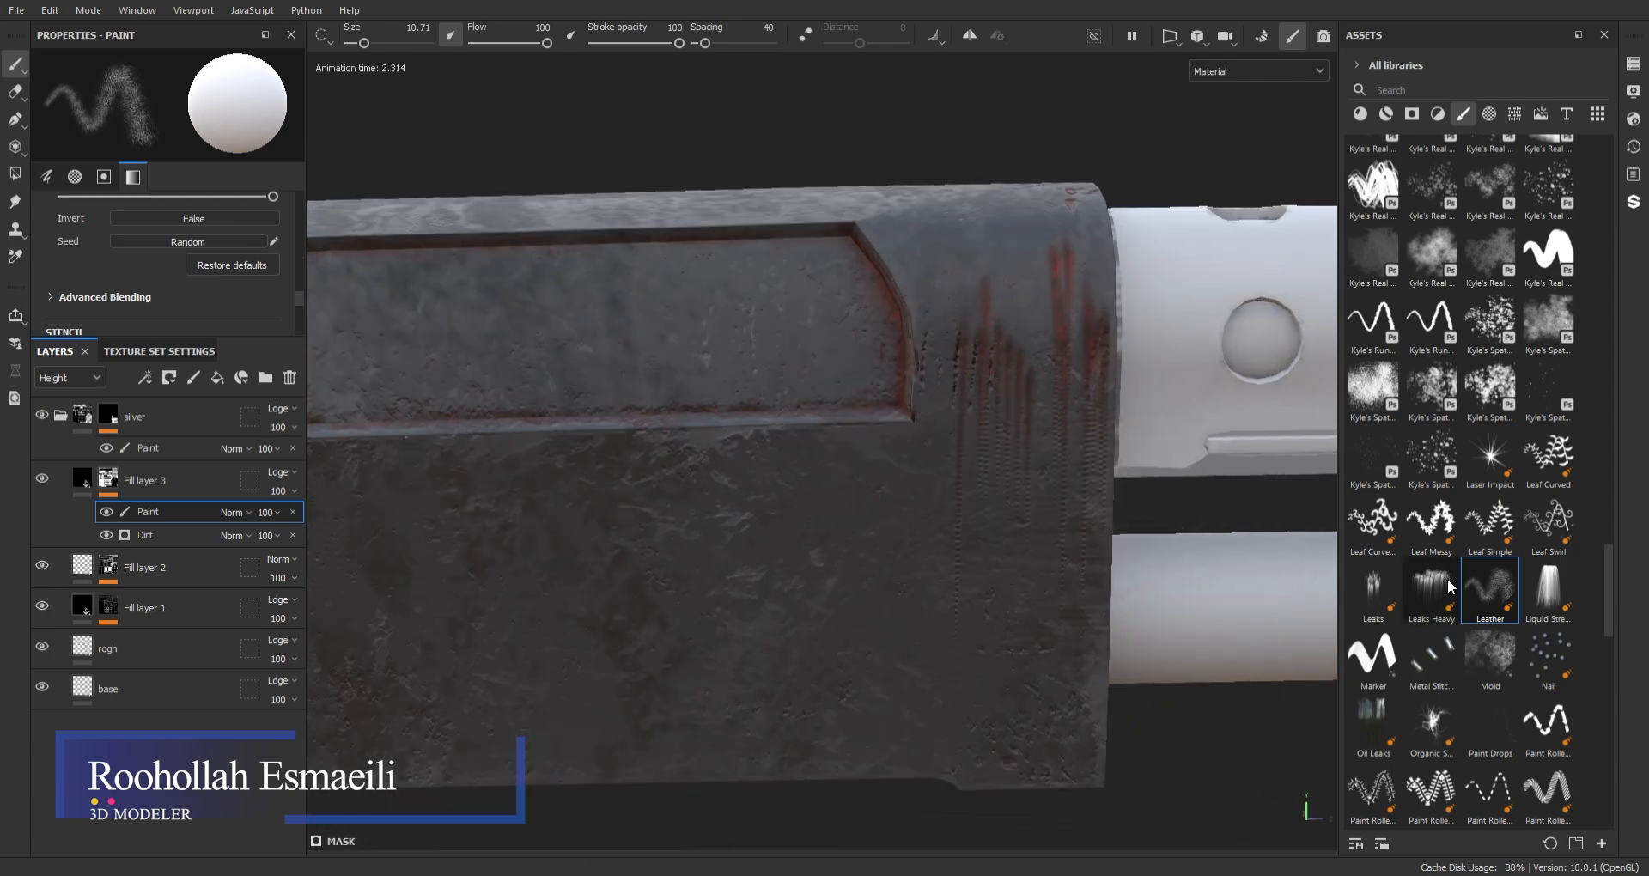
- Paint several long rusty gouges on the receiver side opposite the ejection port with the Sharp Line brush at size 8.17
scroll(1445, 678, down, 10)
click(1500, 493)
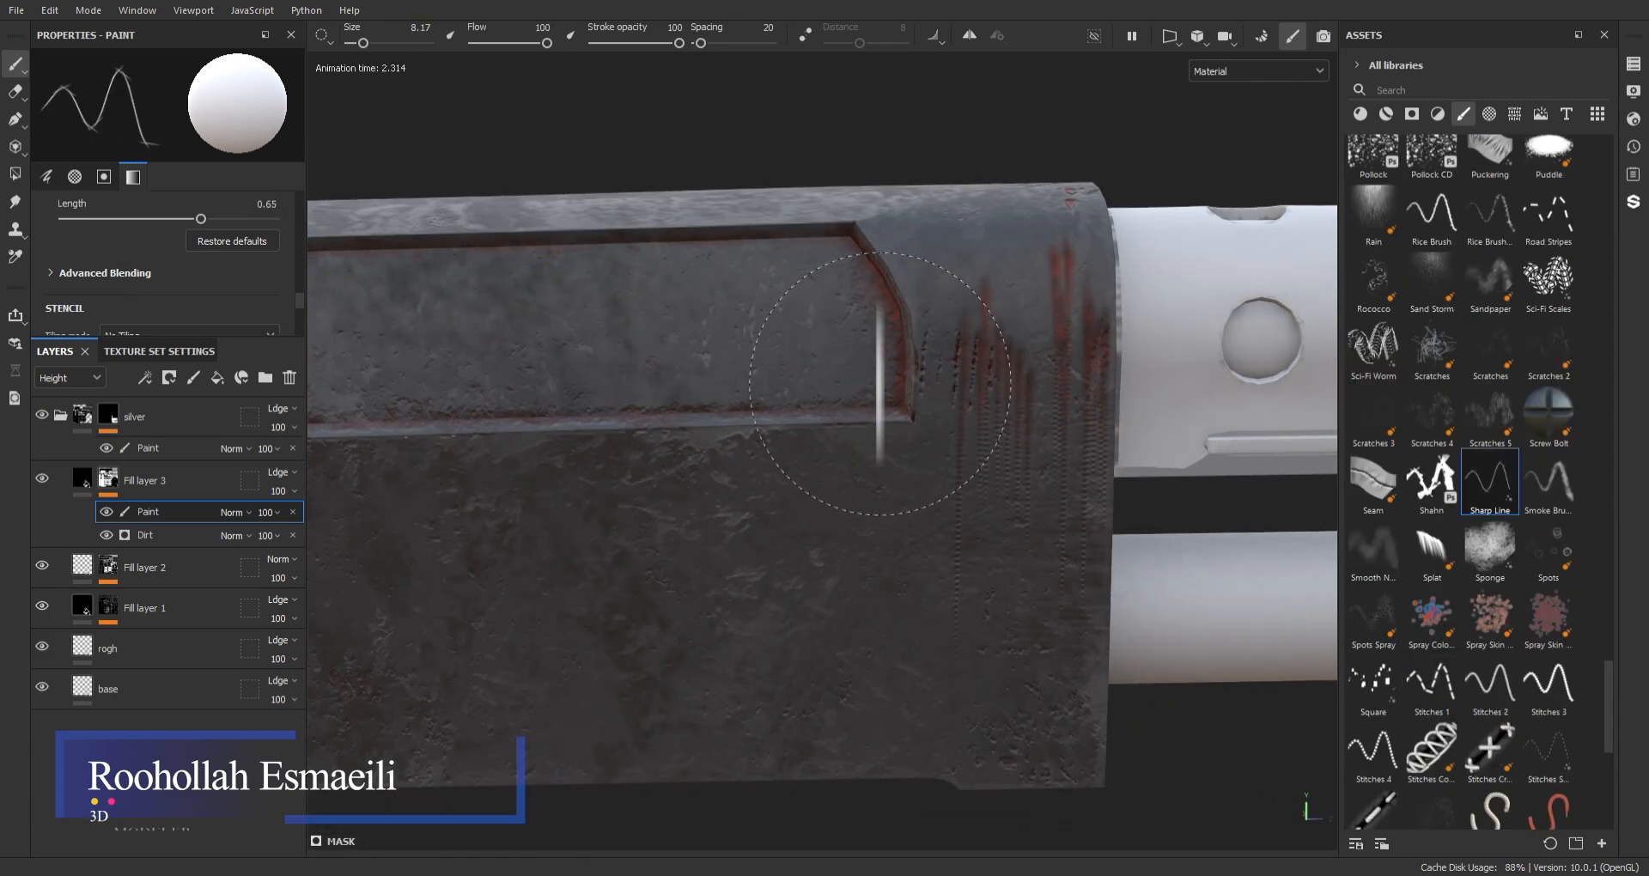
scroll(1028, 464, down, 4)
alt+middle_drag(670, 425, 902, 431)
alt+middle_drag(650, 463, 902, 414)
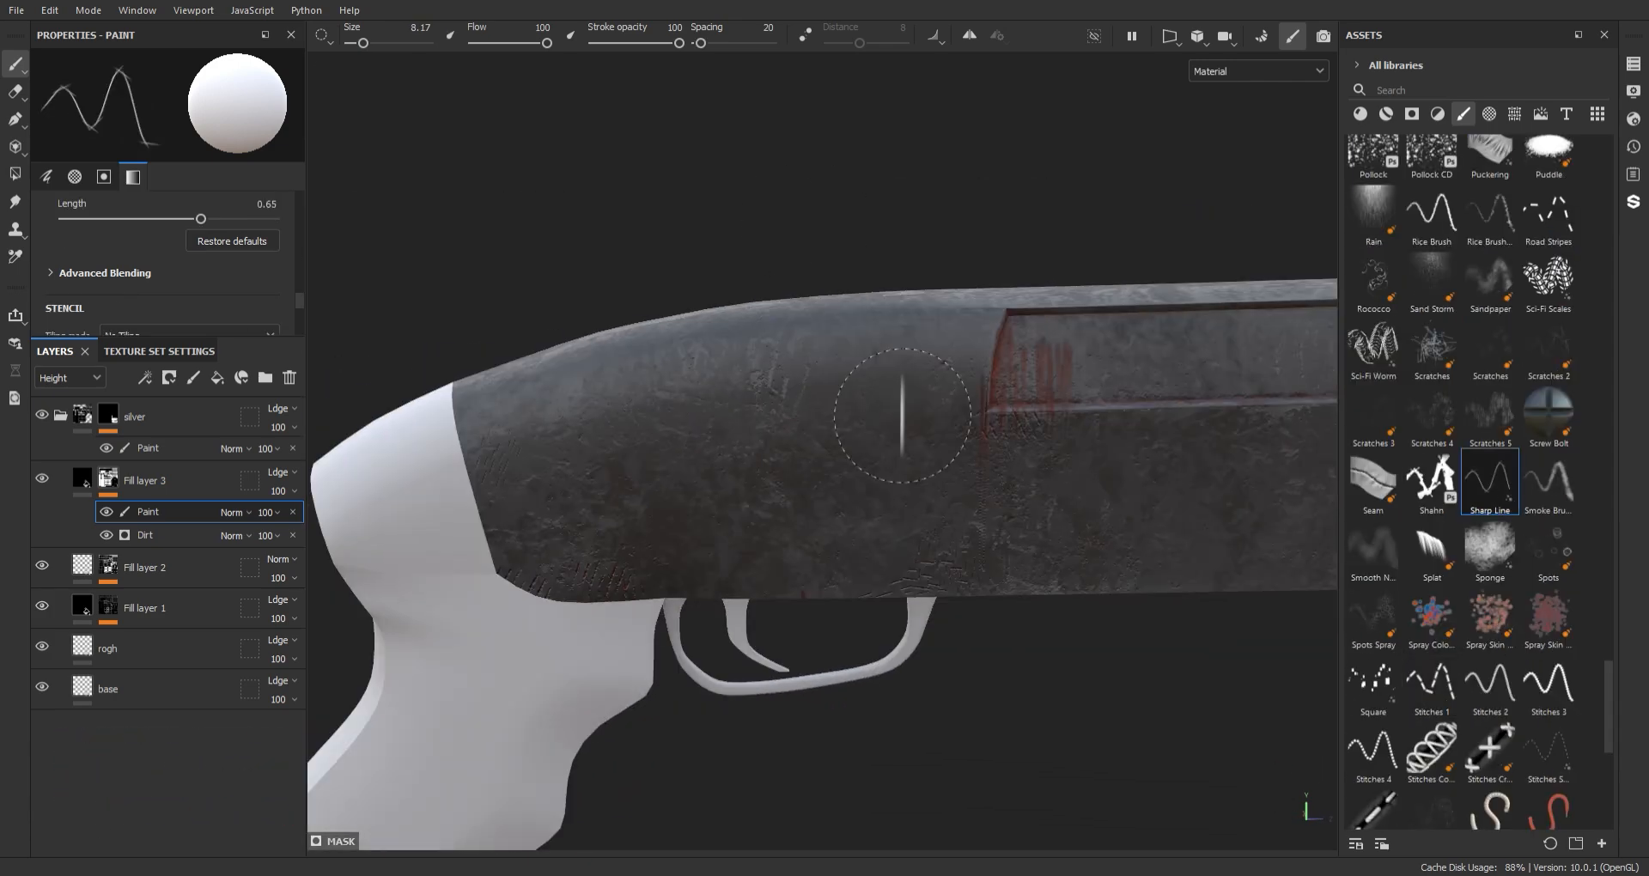
mouse_move(902, 414)
alt+mouse_down()
mouse_move(1208, 321)
mouse_move(887, 559)
mouse_move(765, 493)
alt+mouse_up()
alt+middle_drag(765, 493, 946, 497)
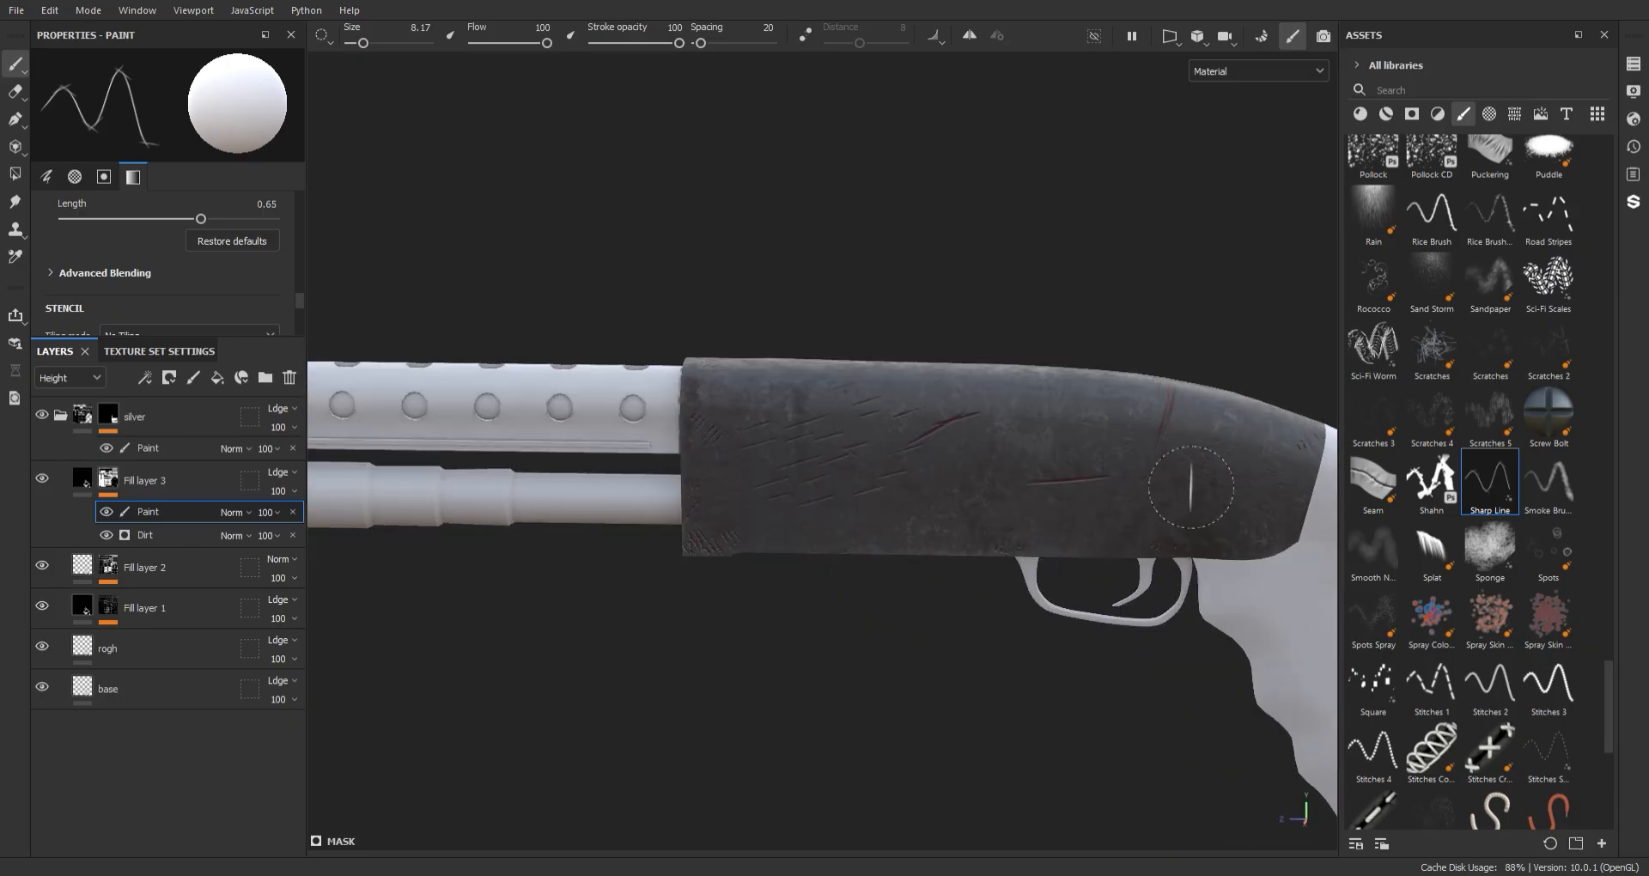
- Choose the Scratches brush at size 15 and inspect the wear painted around the receiver
click(1429, 354)
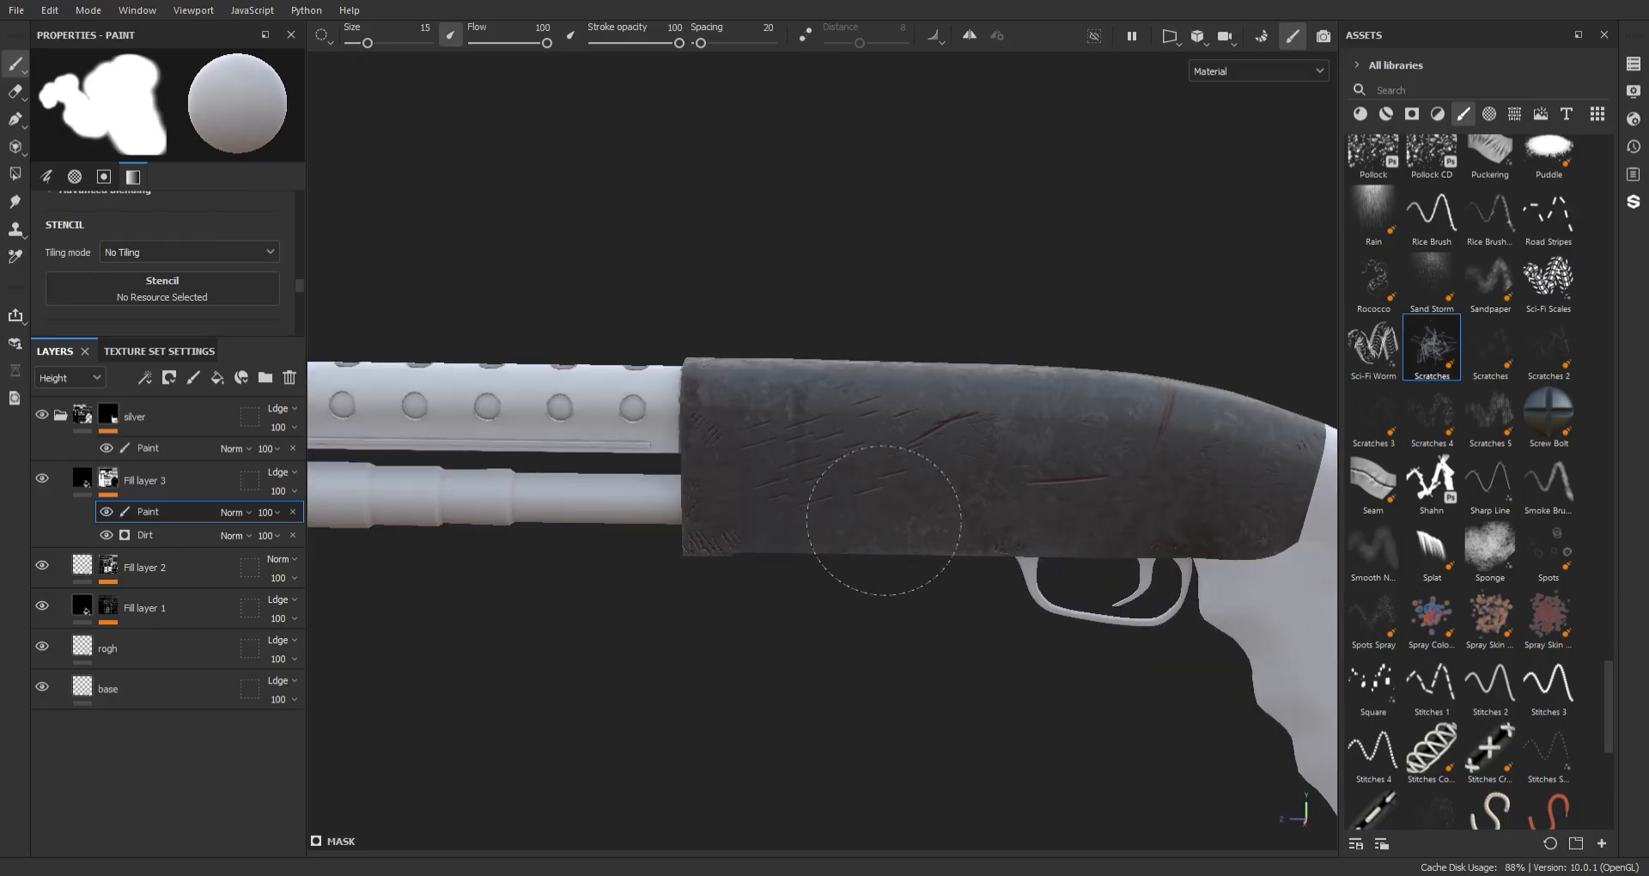
alt+drag(1055, 398, 867, 430)
alt+right_drag(867, 430, 883, 530)
alt+drag(884, 530, 1061, 550)
alt+right_drag(1061, 550, 1030, 343)
alt+drag(1031, 343, 847, 307)
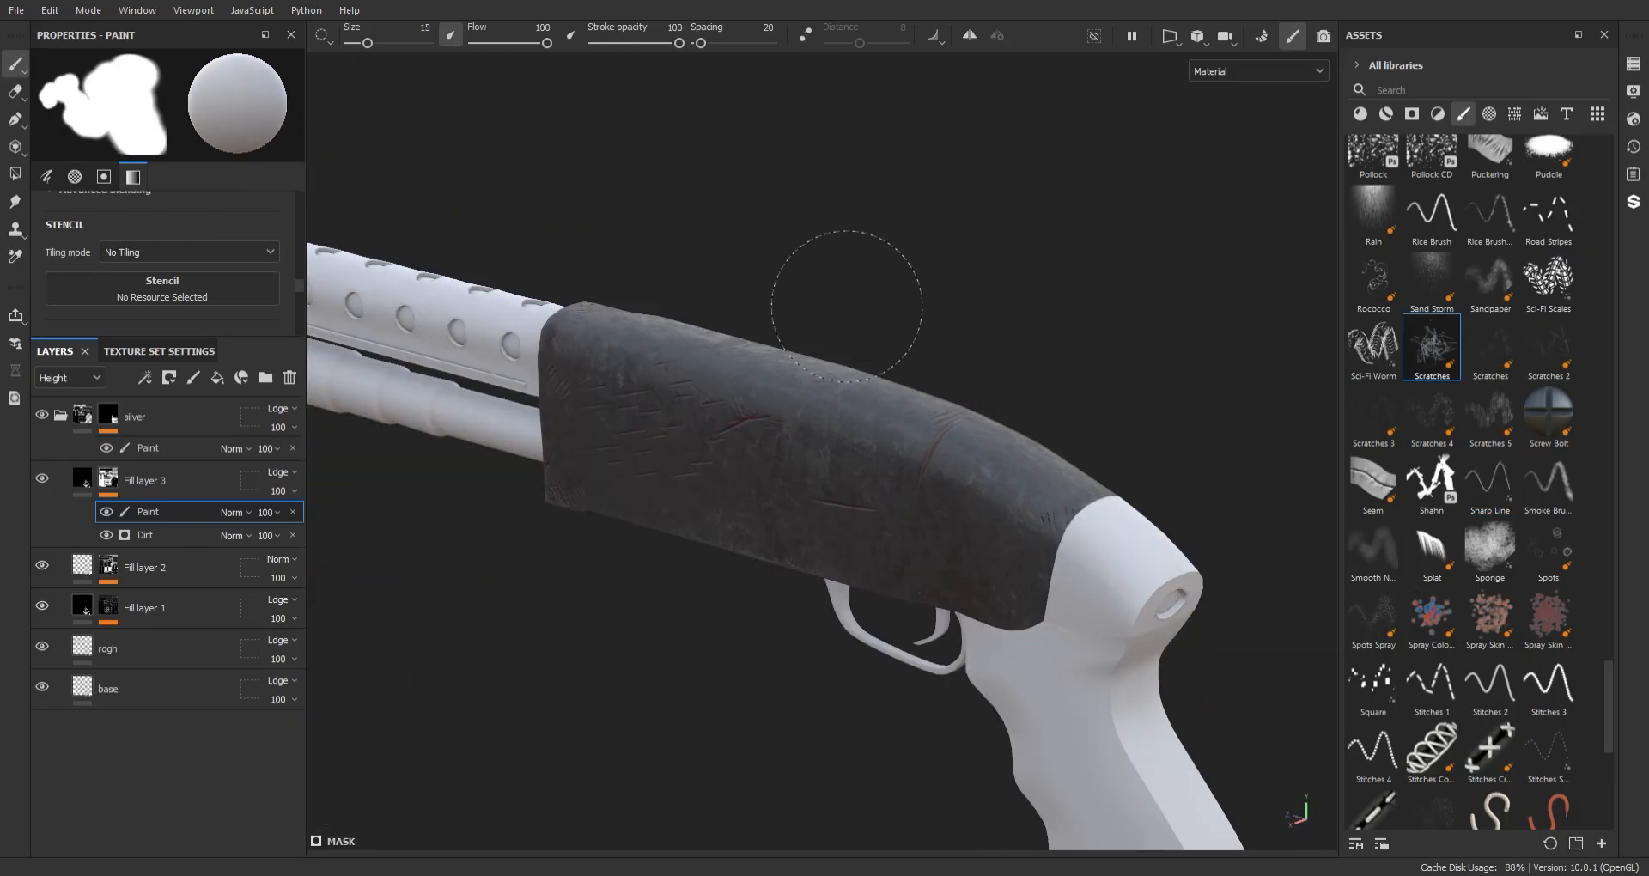
- Paint fine scratches across the receiver side below and behind the ejection port with the Scratches brush at size 15
alt+drag(862, 533, 1203, 524)
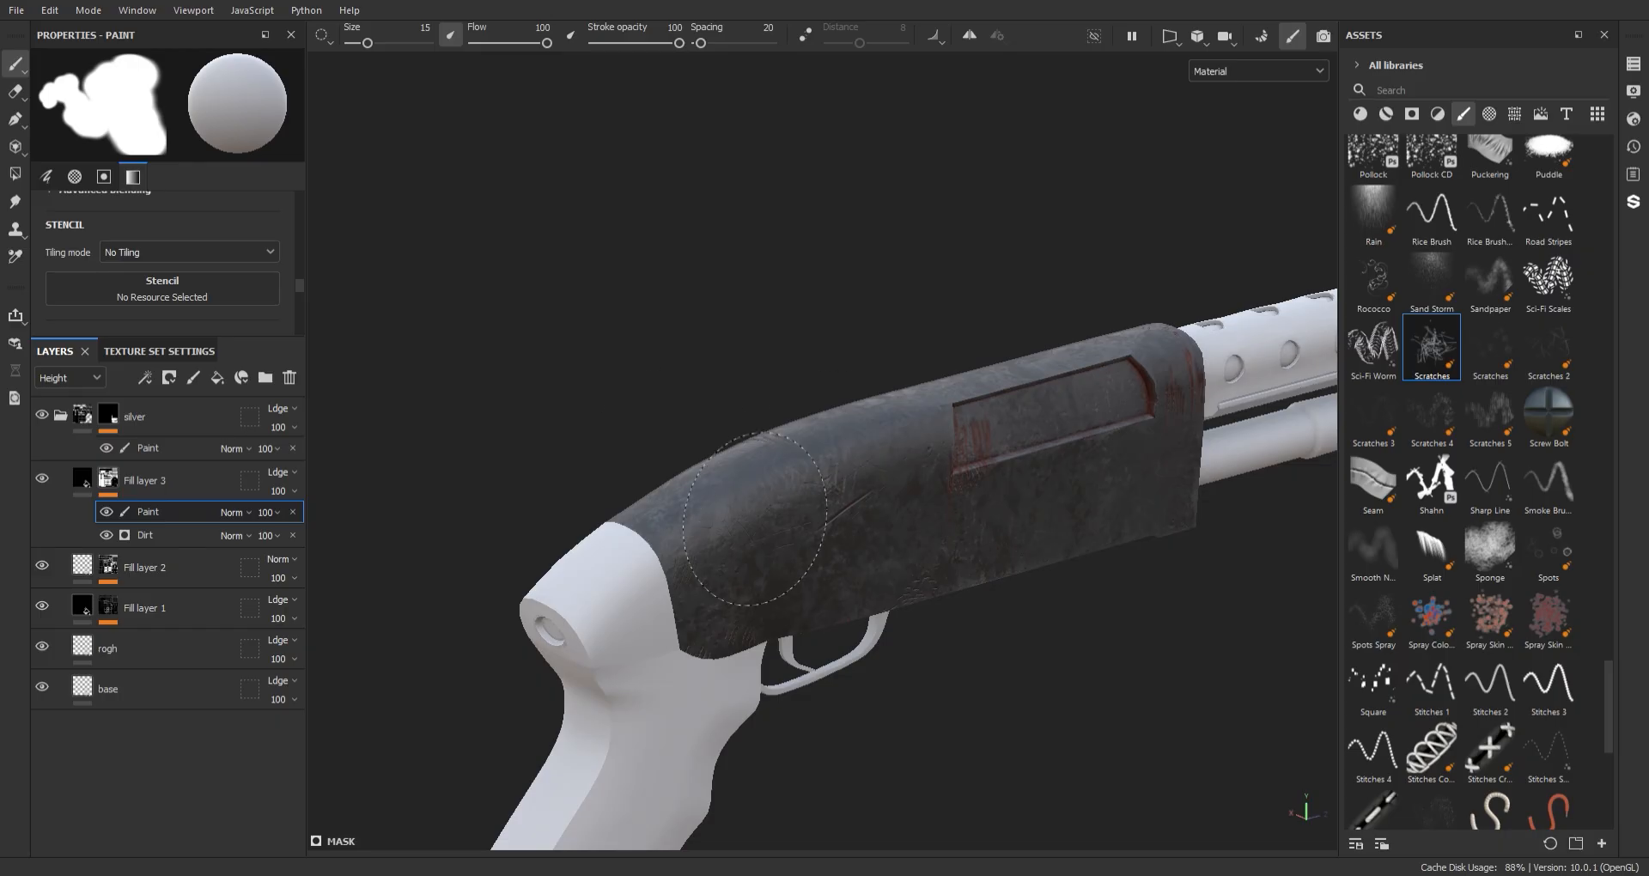
alt+middle_drag(755, 519, 804, 410)
alt+drag(804, 409, 700, 365)
alt+right_drag(700, 365, 787, 422)
alt+right_drag(975, 557, 931, 441)
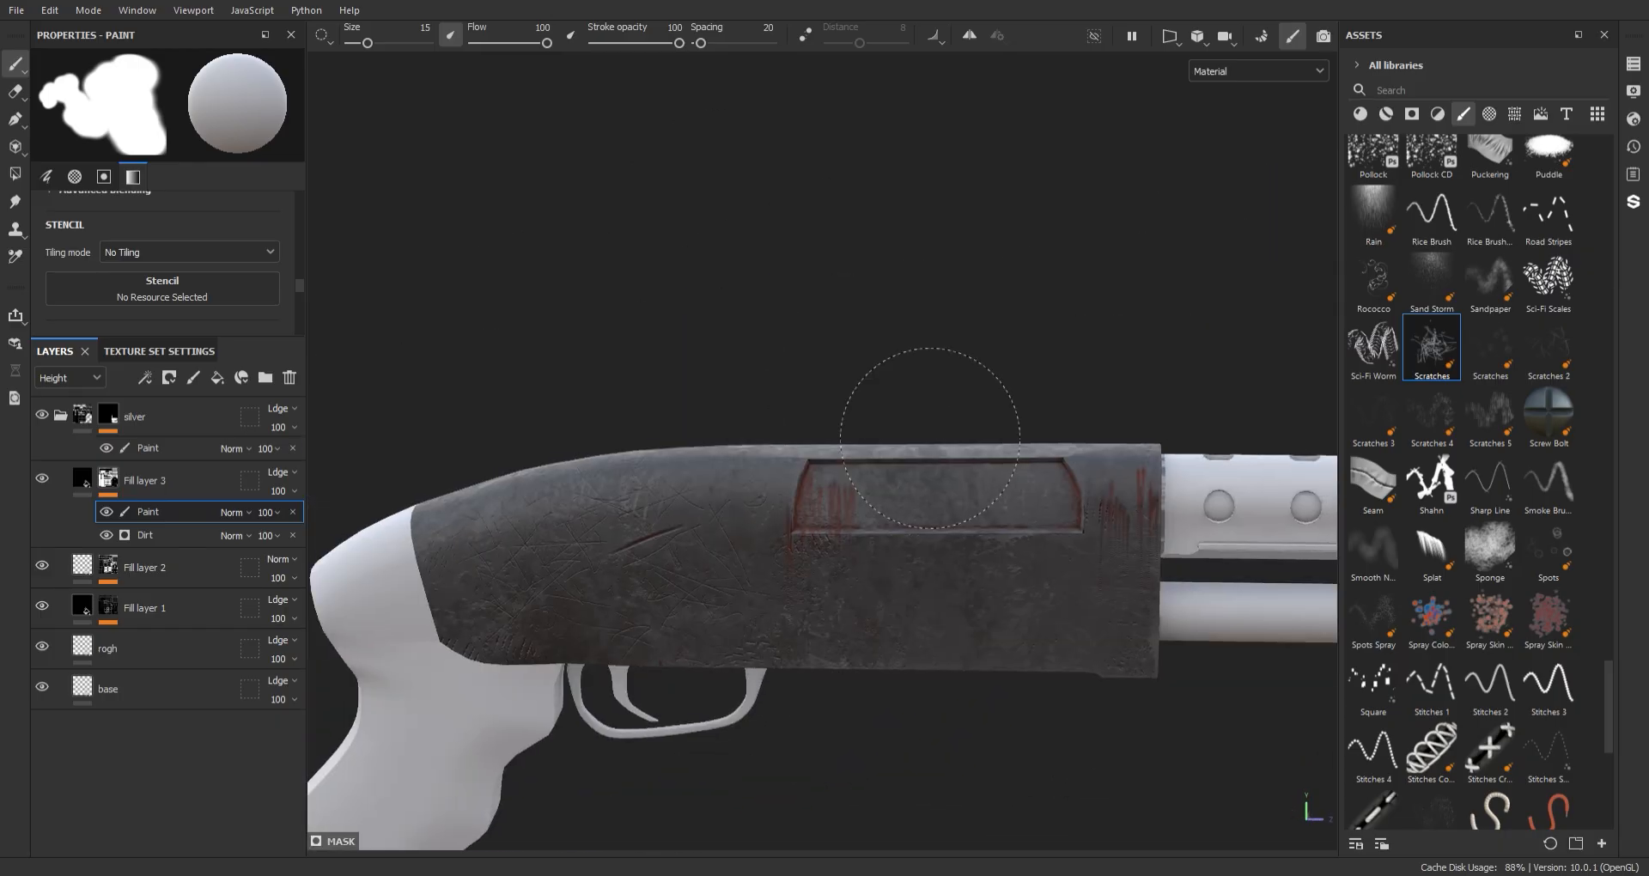
alt+drag(931, 442, 876, 395)
alt+right_drag(876, 395, 1004, 485)
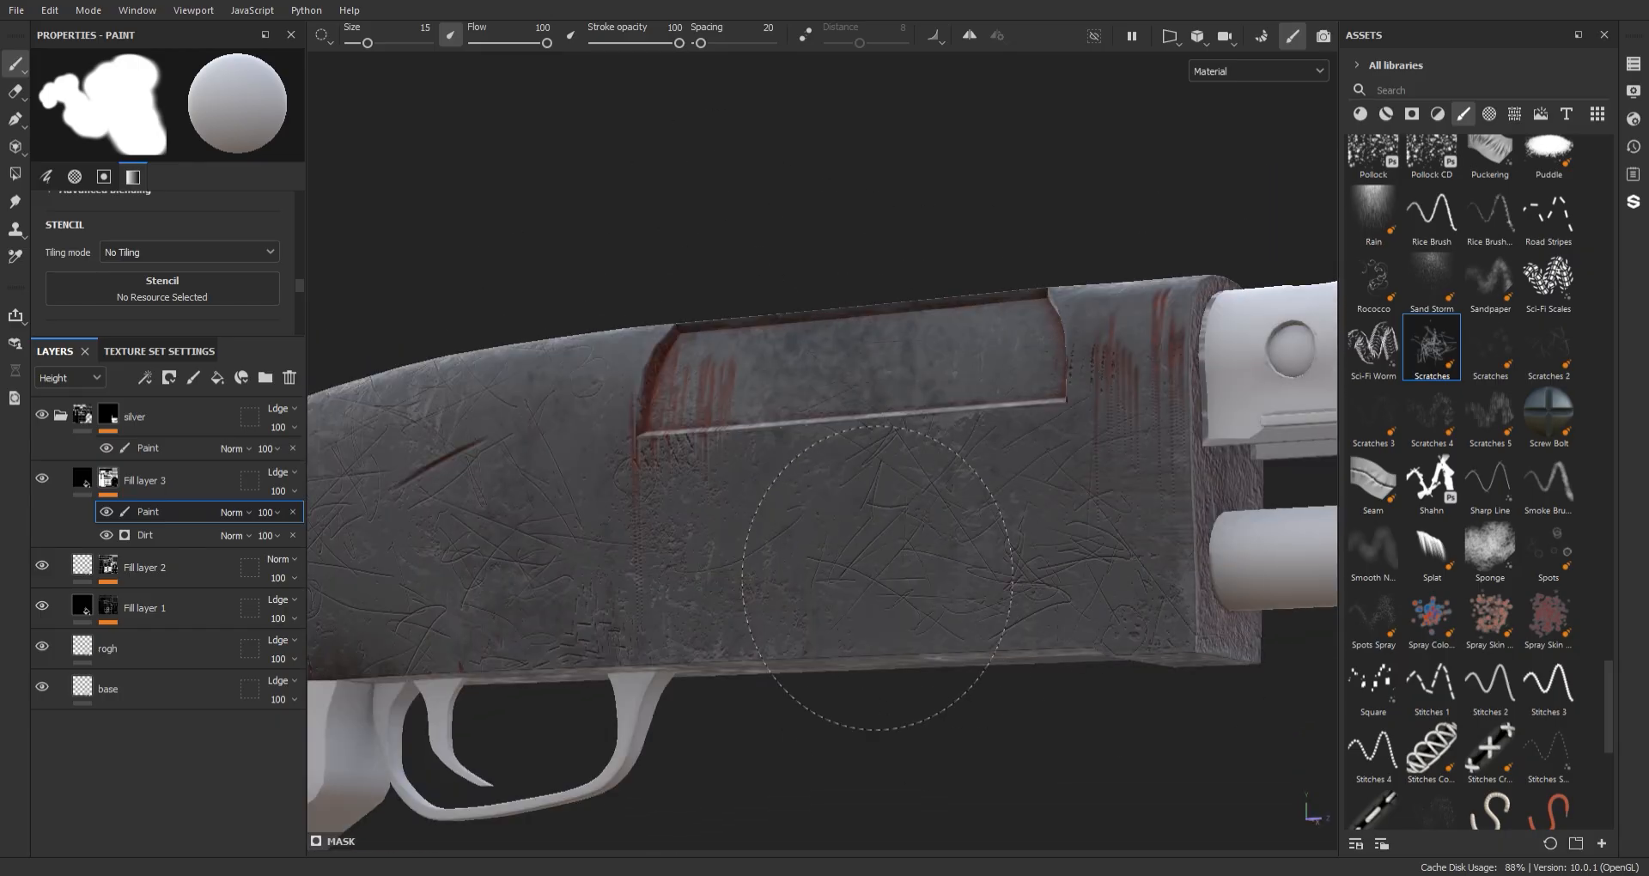
mouse_move(877, 577)
alt+mouse_down()
mouse_move(884, 390)
mouse_move(1011, 375)
mouse_move(1068, 431)
mouse_move(949, 584)
alt+mouse_up()
alt+right_drag(987, 365, 1074, 416)
alt+middle_drag(846, 516, 1044, 541)
alt+shift+drag(1045, 541, 1013, 353)
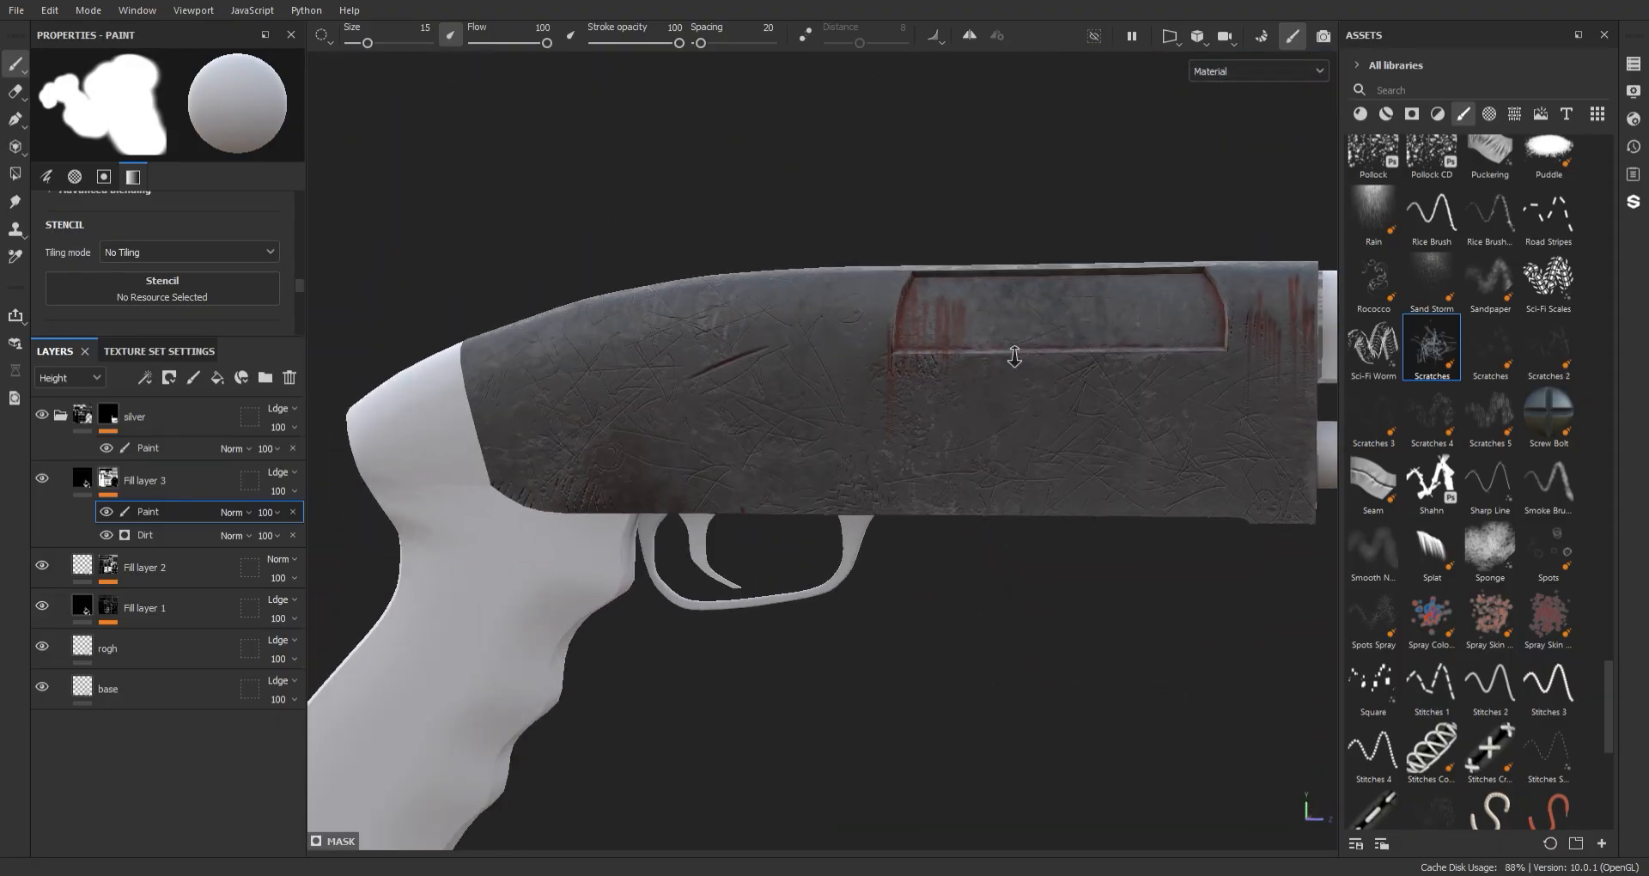
- Add a paint effect to the mask of Fill layer 1, above its Grunge and Metal Edge Wear effects
click(106, 612)
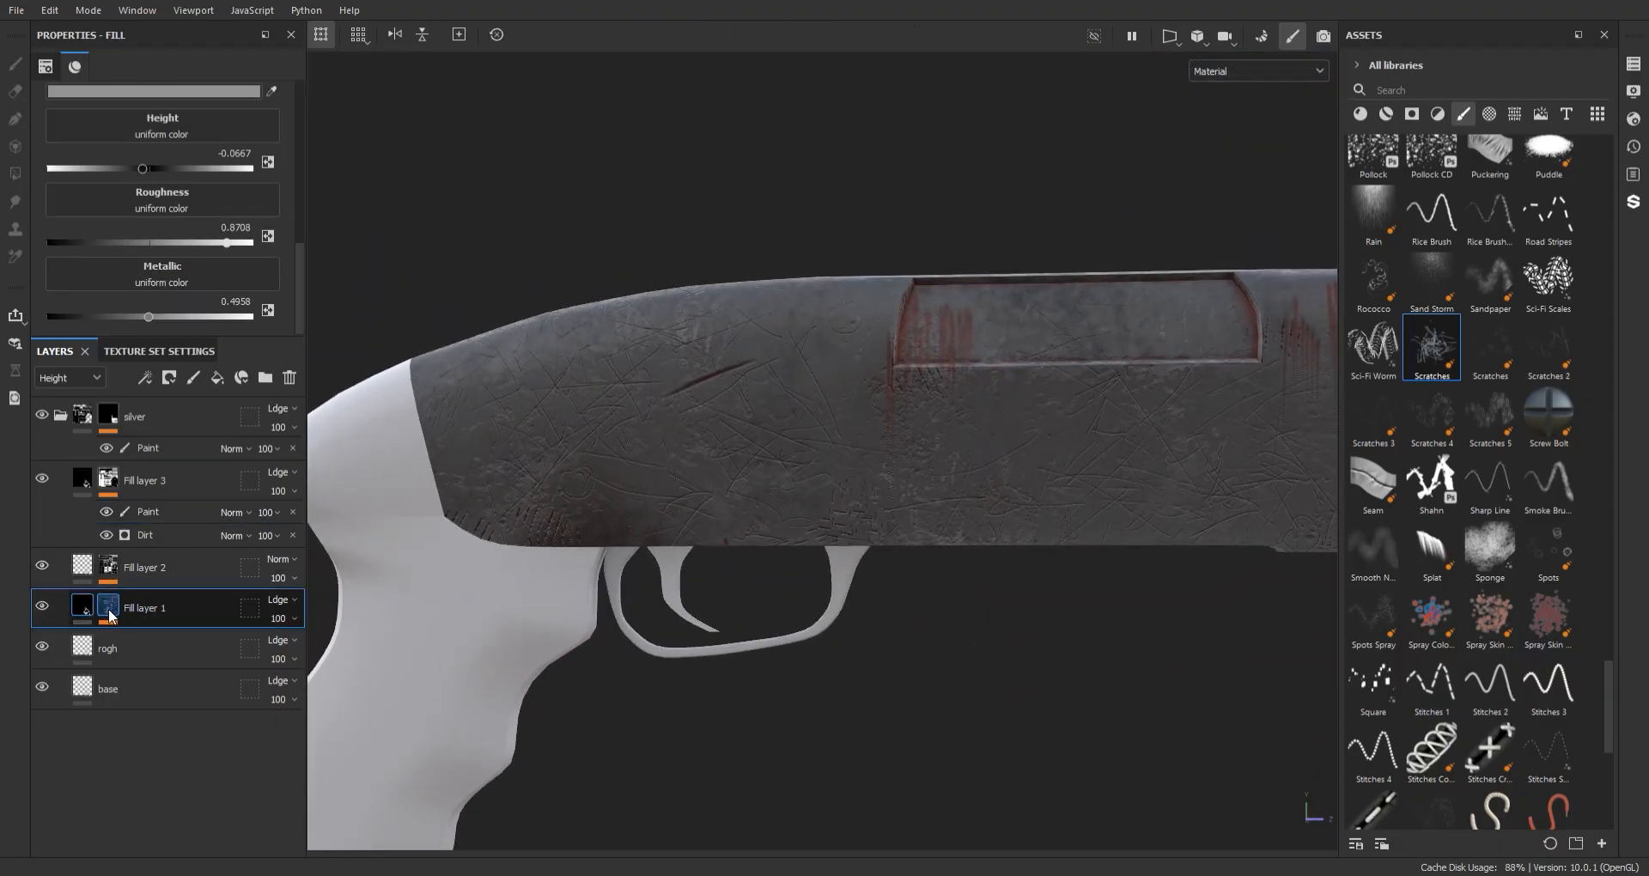
right_click(163, 638)
click(222, 509)
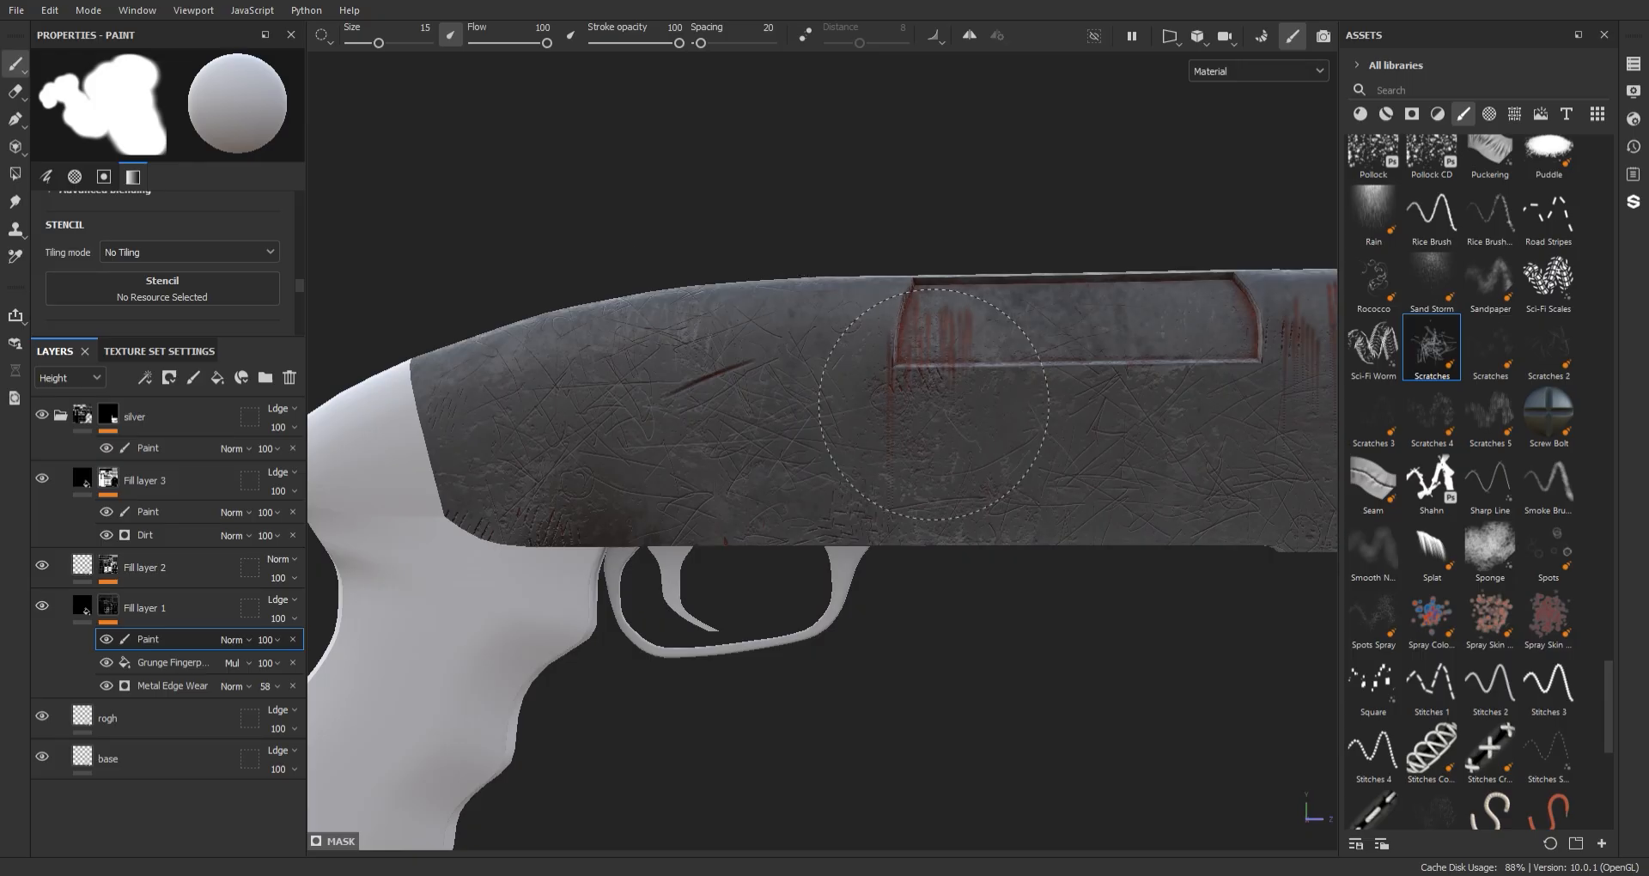
- Paint dense light scratches over the receiver in Fill layer 1's mask with the Scratches brush
mouse_move(933, 404)
alt+mouse_down()
mouse_move(975, 313)
mouse_move(1049, 357)
mouse_move(674, 505)
mouse_move(721, 510)
alt+mouse_up()
mouse_move(618, 502)
alt+mouse_down()
mouse_move(859, 395)
mouse_move(965, 460)
mouse_move(824, 522)
alt+mouse_up()
alt+right_drag(824, 522, 993, 272)
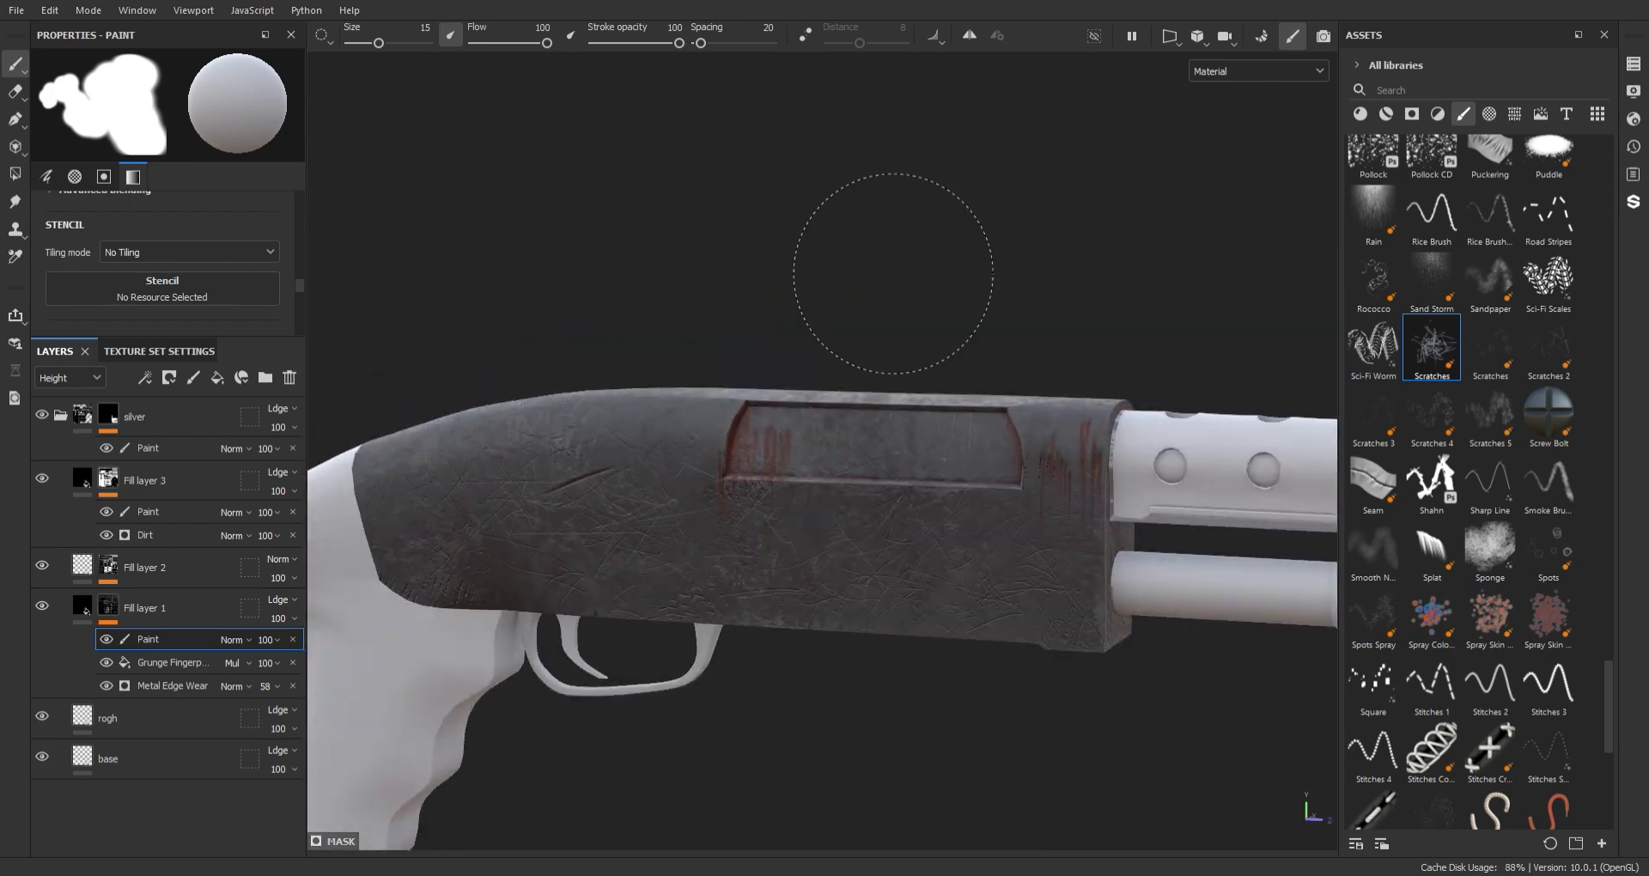
alt+drag(994, 273, 1056, 558)
alt+drag(622, 385, 515, 378)
alt+middle_drag(515, 378, 479, 331)
- Select the paint effect on Fill layer 3's mask and set up the eraser with a speckled Kyle's Real brush at size 15.01
click(151, 512)
key(e)
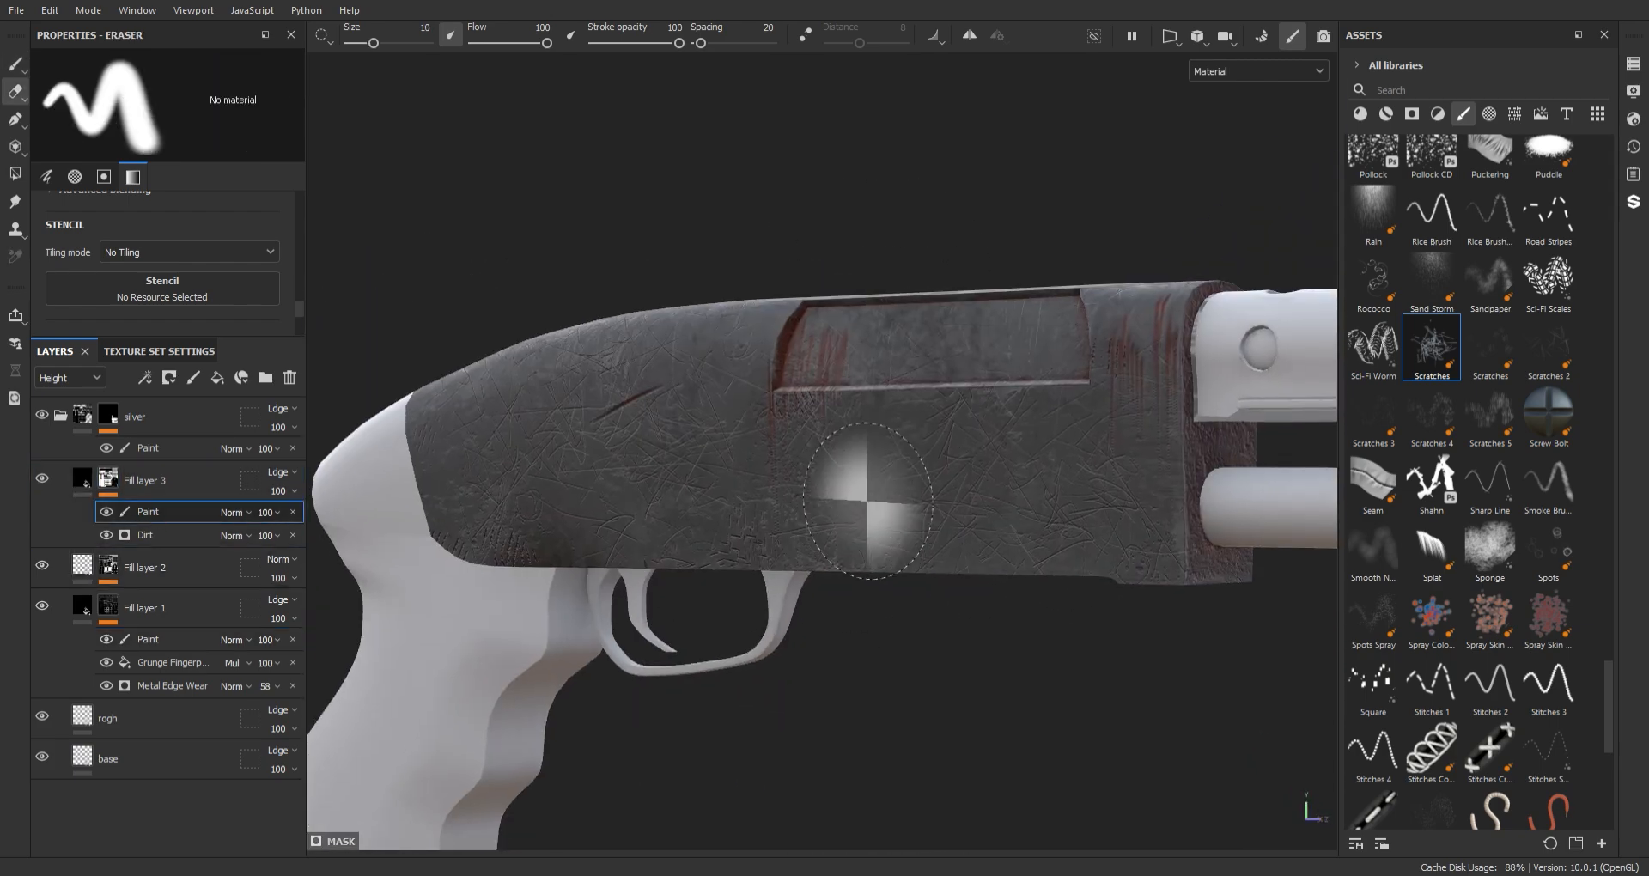
drag(1608, 688, 1609, 515)
click(1498, 518)
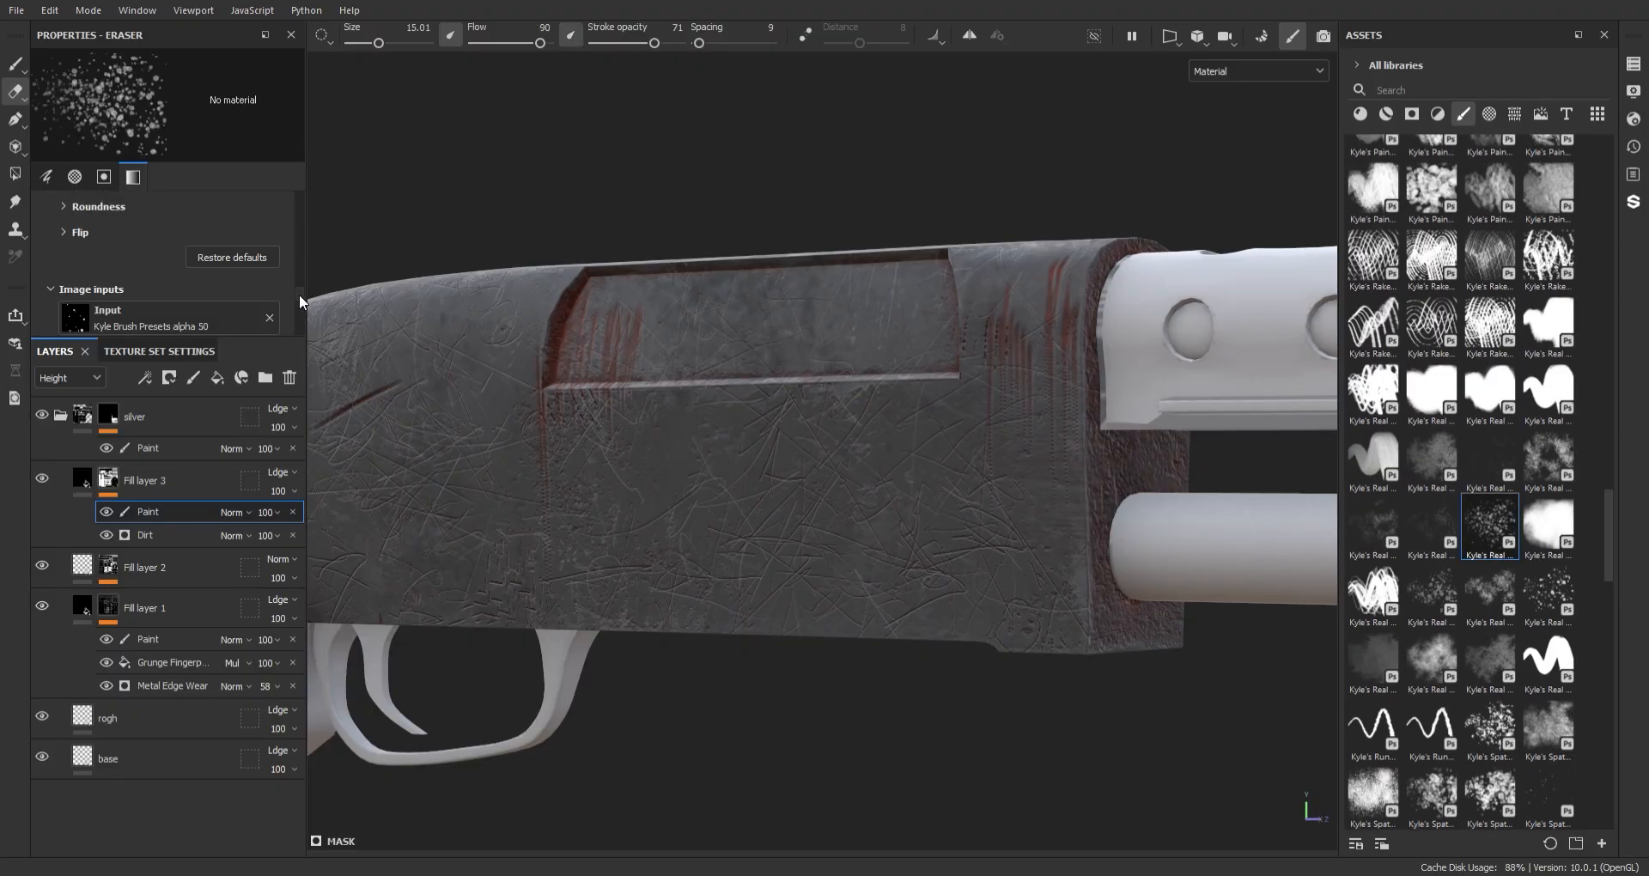
mouse_move(299, 325)
mouse_down()
mouse_move(298, 251)
mouse_move(299, 326)
mouse_up()
click(129, 477)
scroll(770, 417, up, 2)
scroll(770, 416, up, 1)
click(145, 535)
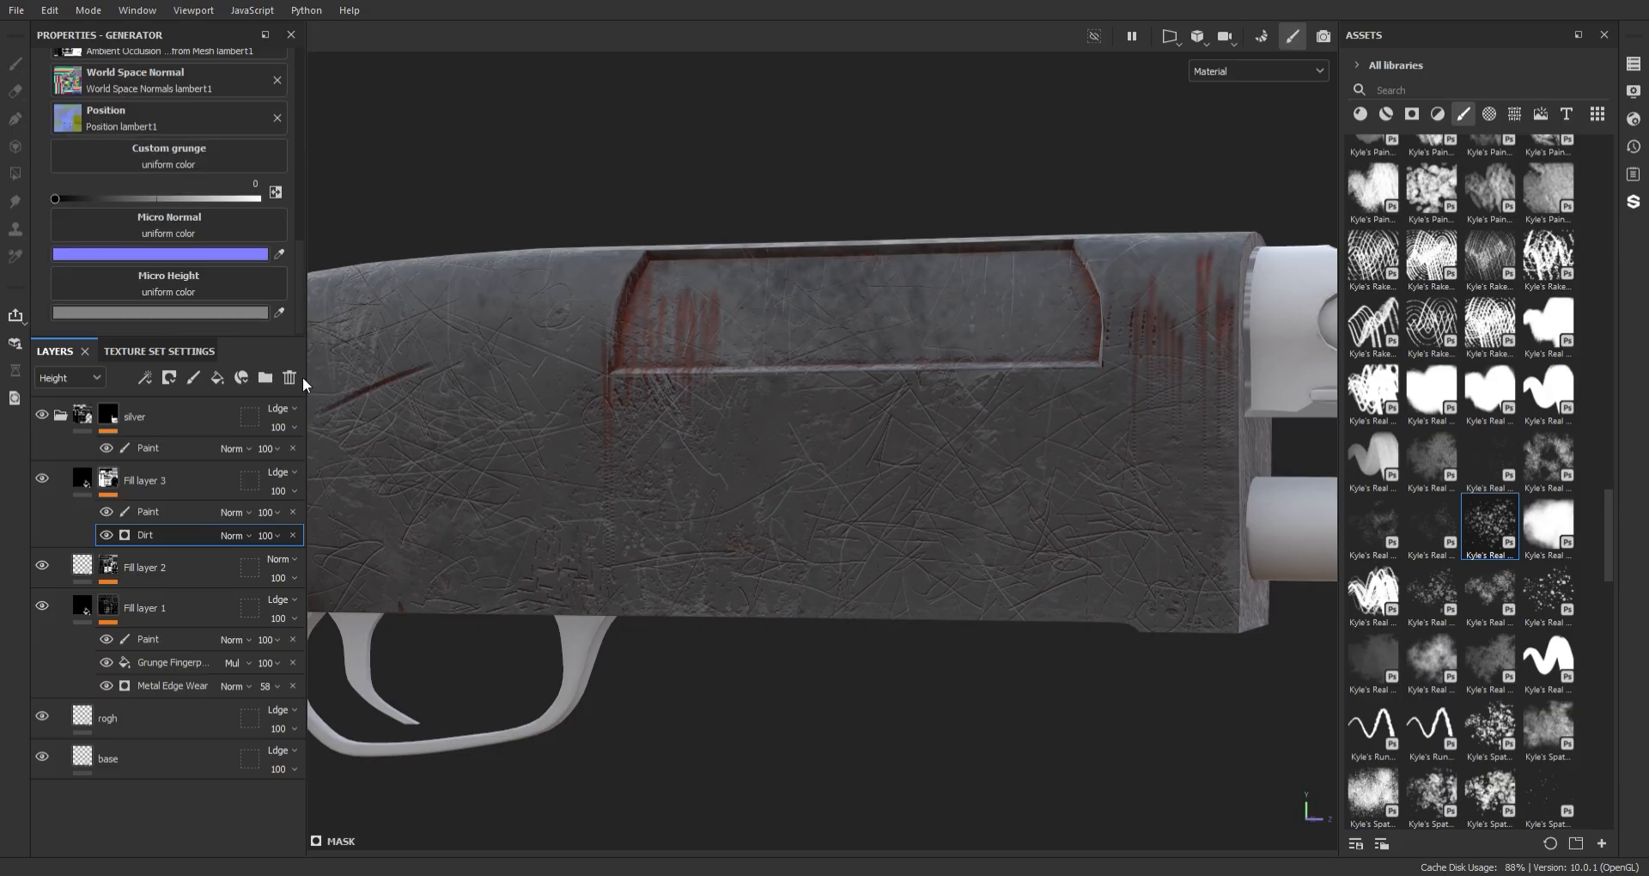
- Break up the rust leaks around the ejection port by erasing flecks in Fill layer 3's paint effect with the speckled eraser
click(158, 512)
mouse_move(299, 324)
mouse_down()
mouse_move(301, 243)
mouse_move(299, 326)
mouse_up()
alt+drag(724, 347, 794, 387)
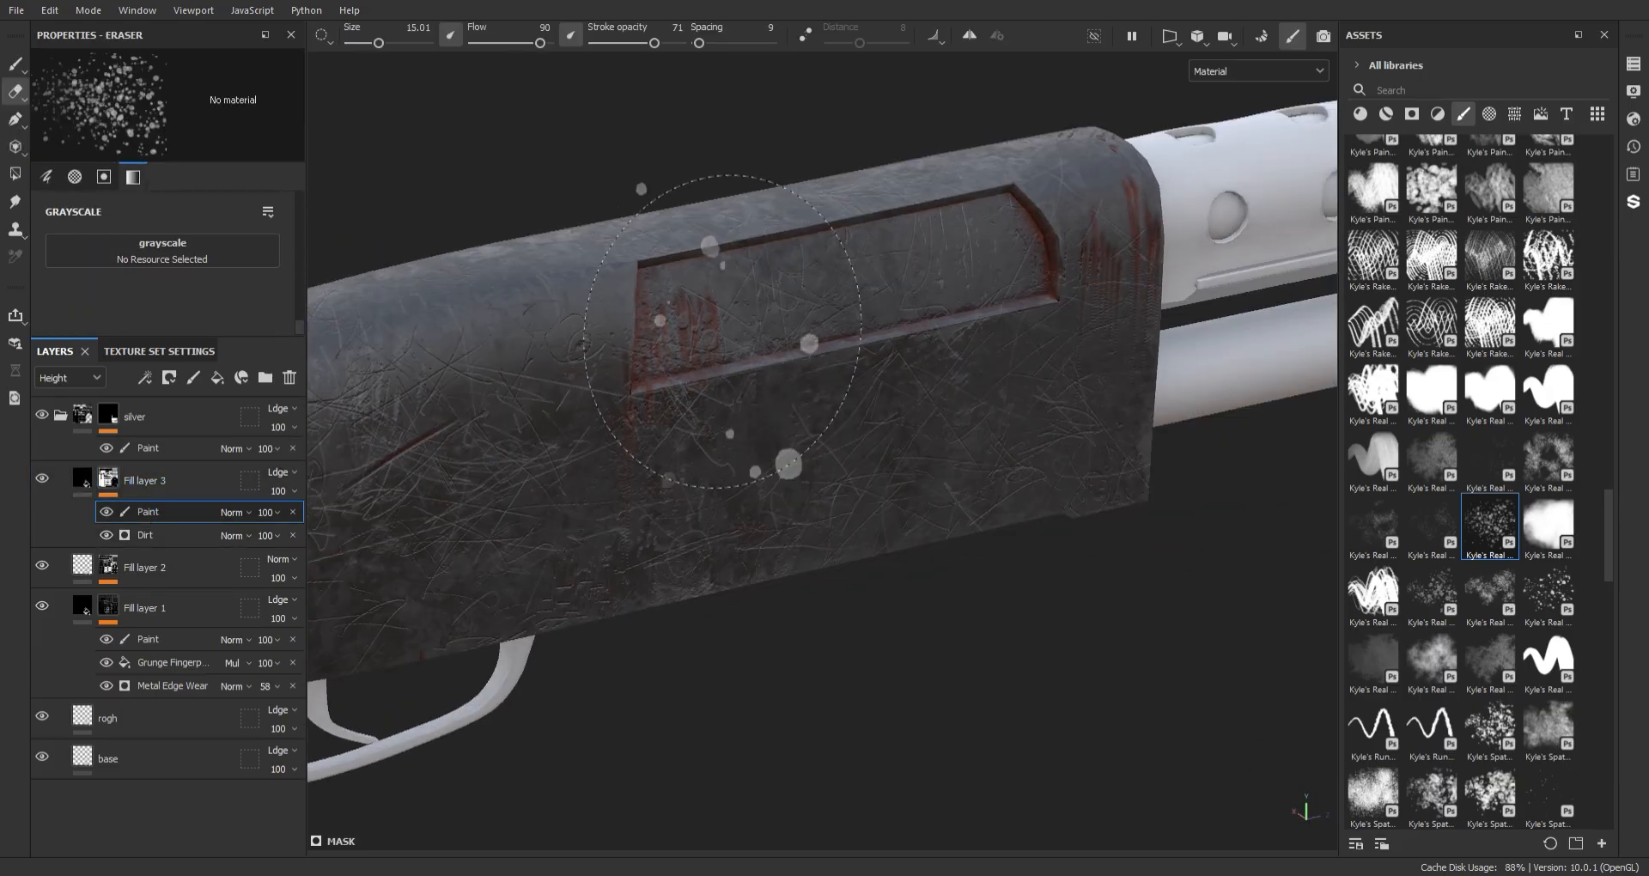
alt+middle_drag(466, 460, 812, 390)
alt+drag(812, 391, 773, 344)
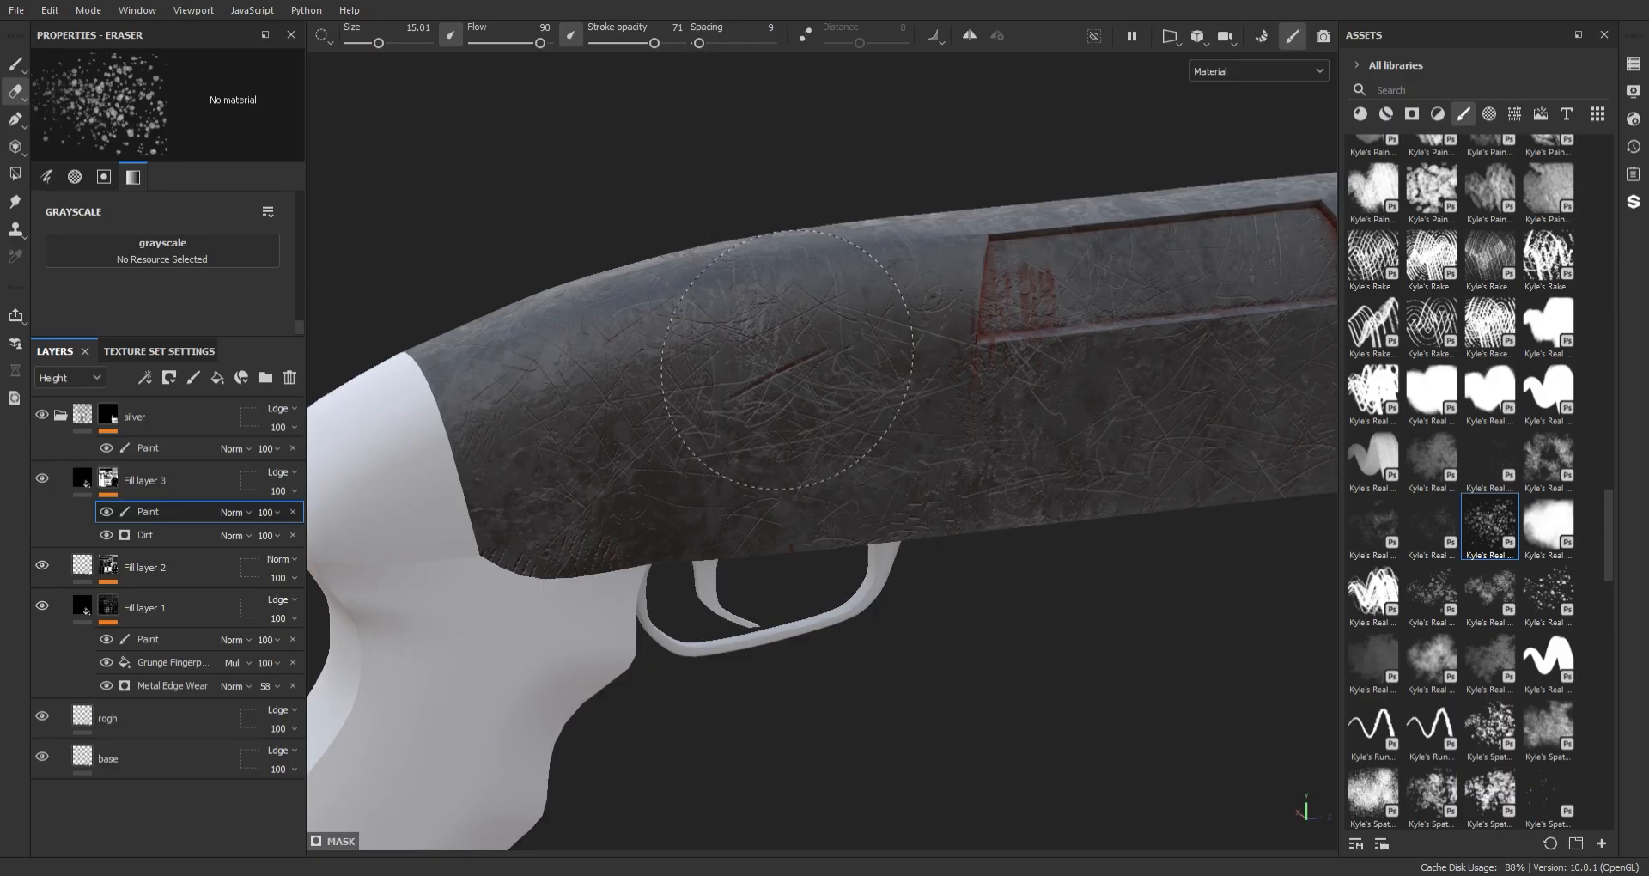
alt+right_drag(788, 360, 965, 158)
alt+drag(965, 158, 1049, 488)
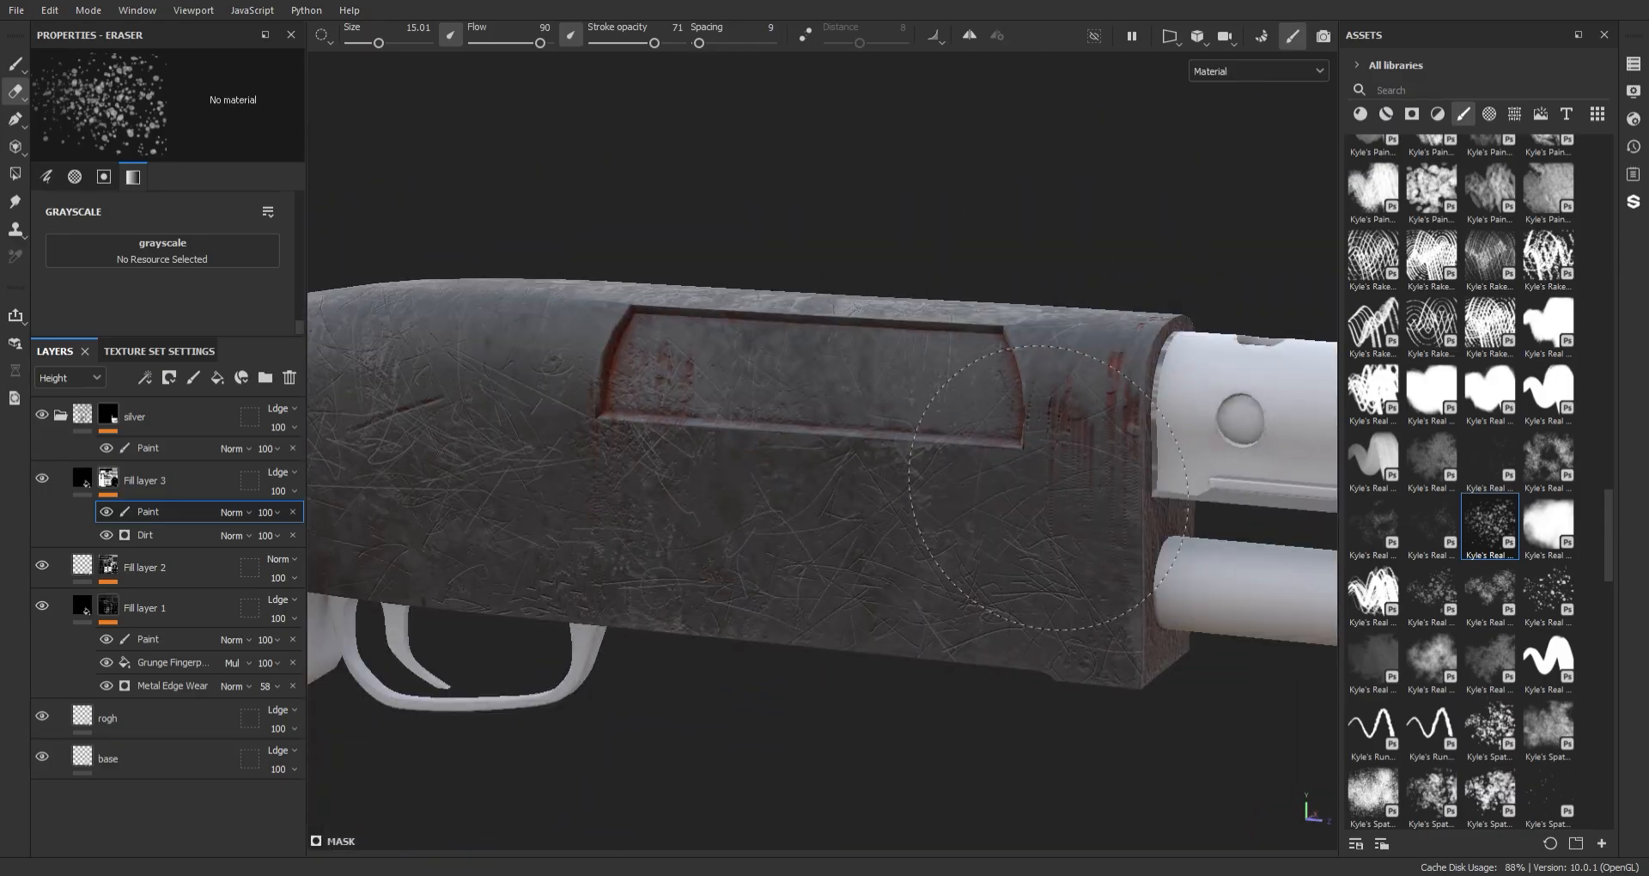
- Erase flecks from the rust on the receiver's barrel-end face and from the gouges on the side opposite the ejection port
alt+drag(1112, 353, 481, 284)
alt+middle_drag(481, 284, 711, 542)
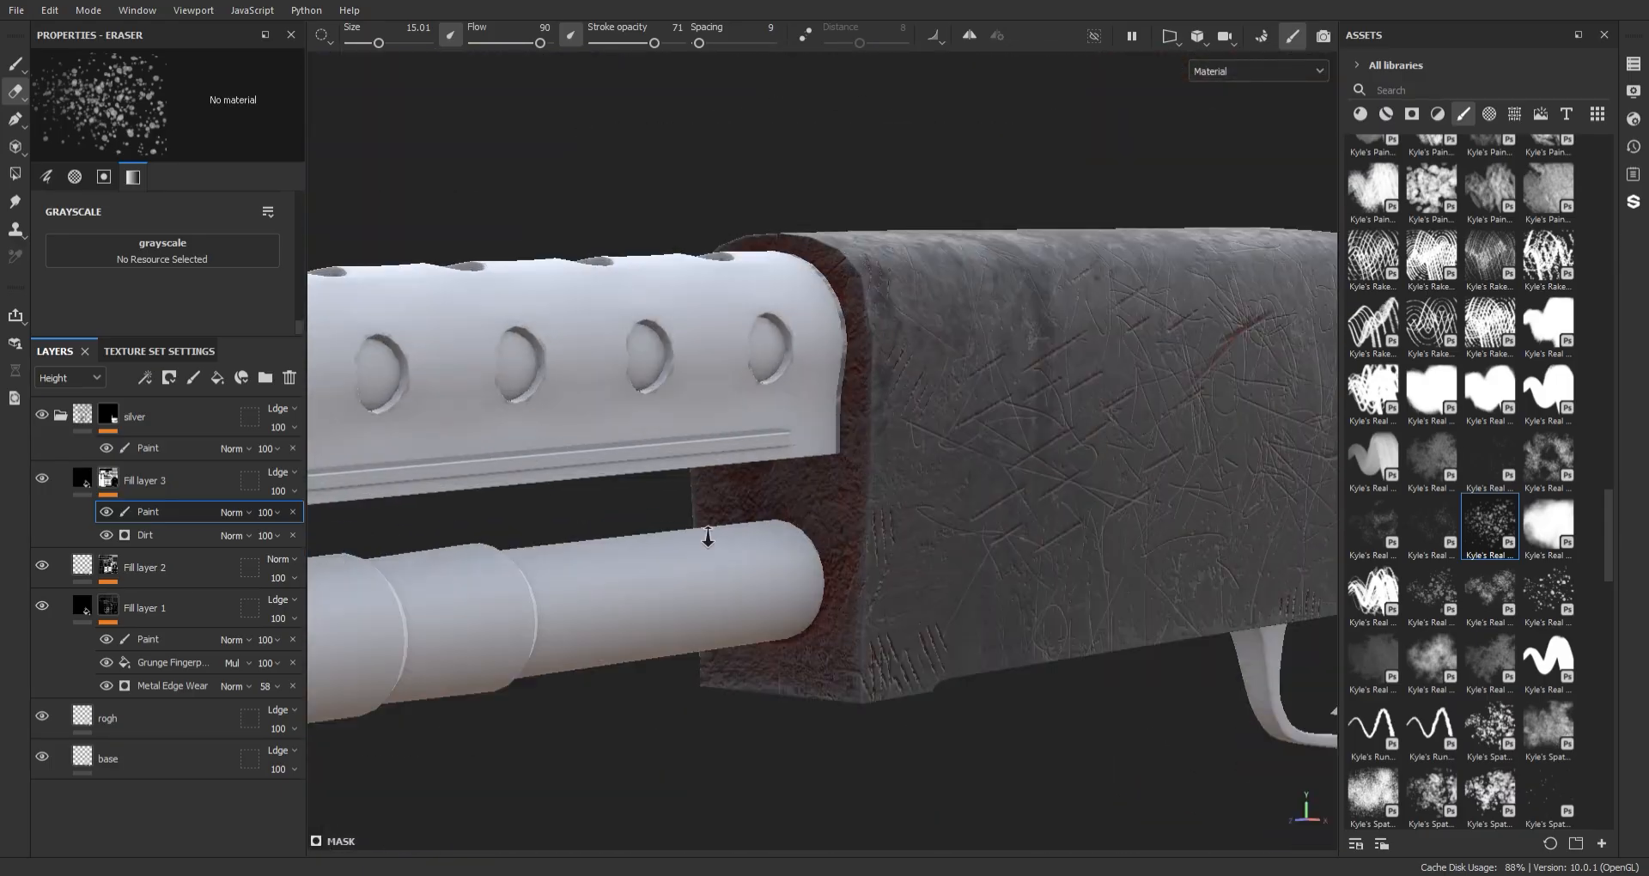
alt+right_drag(710, 541, 928, 348)
alt+drag(928, 348, 1011, 420)
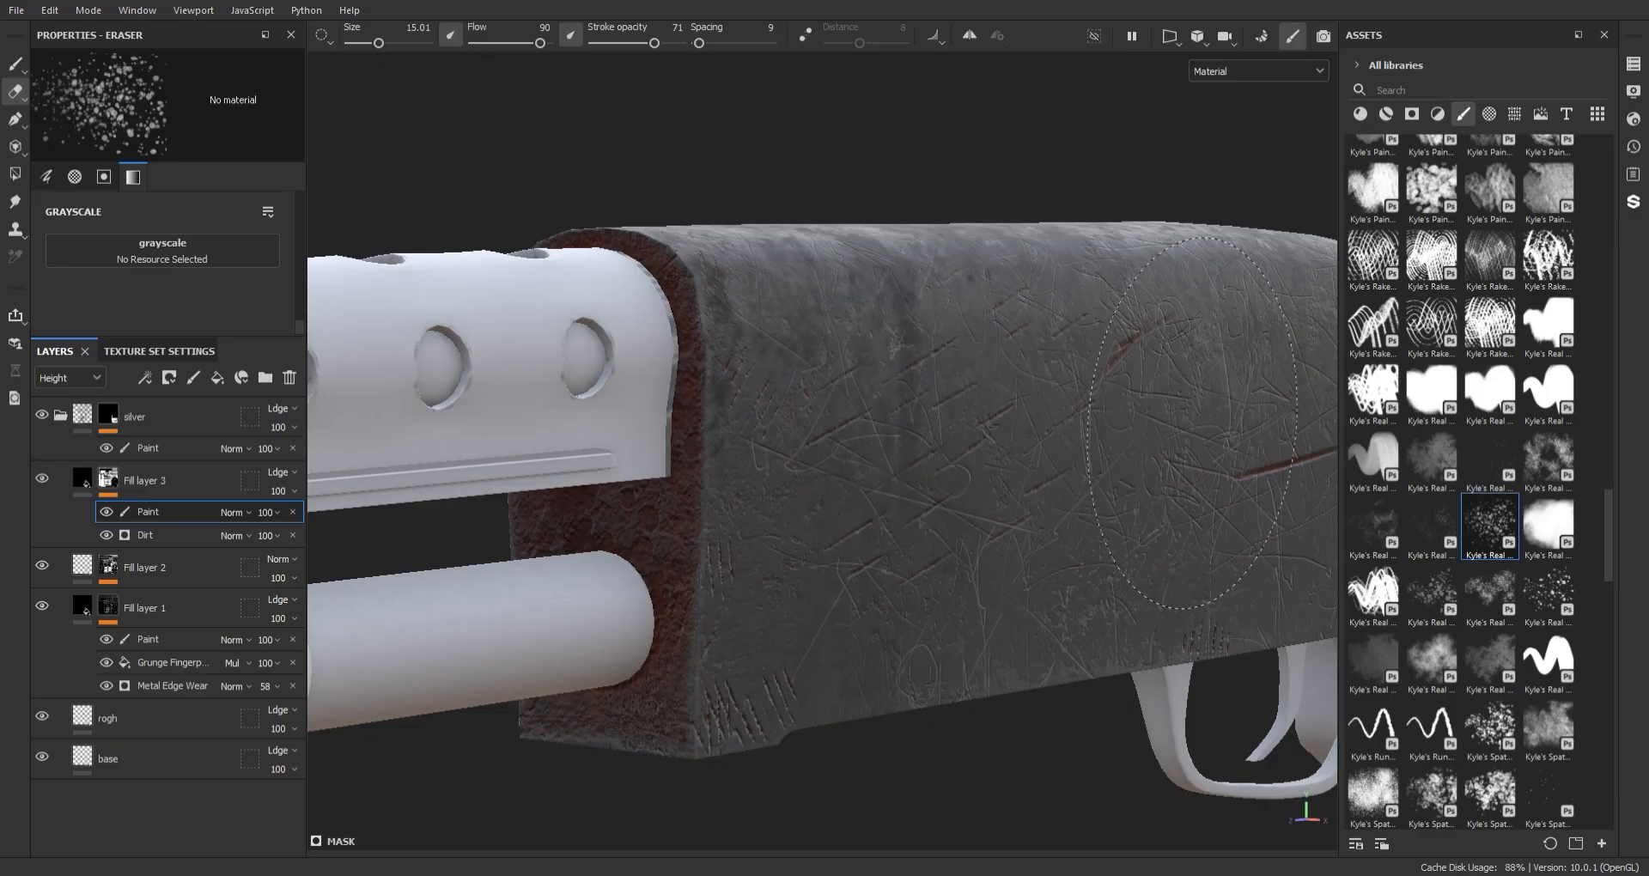
alt+drag(1192, 423, 920, 461)
alt+right_drag(920, 460, 841, 449)
alt+middle_drag(864, 481, 897, 538)
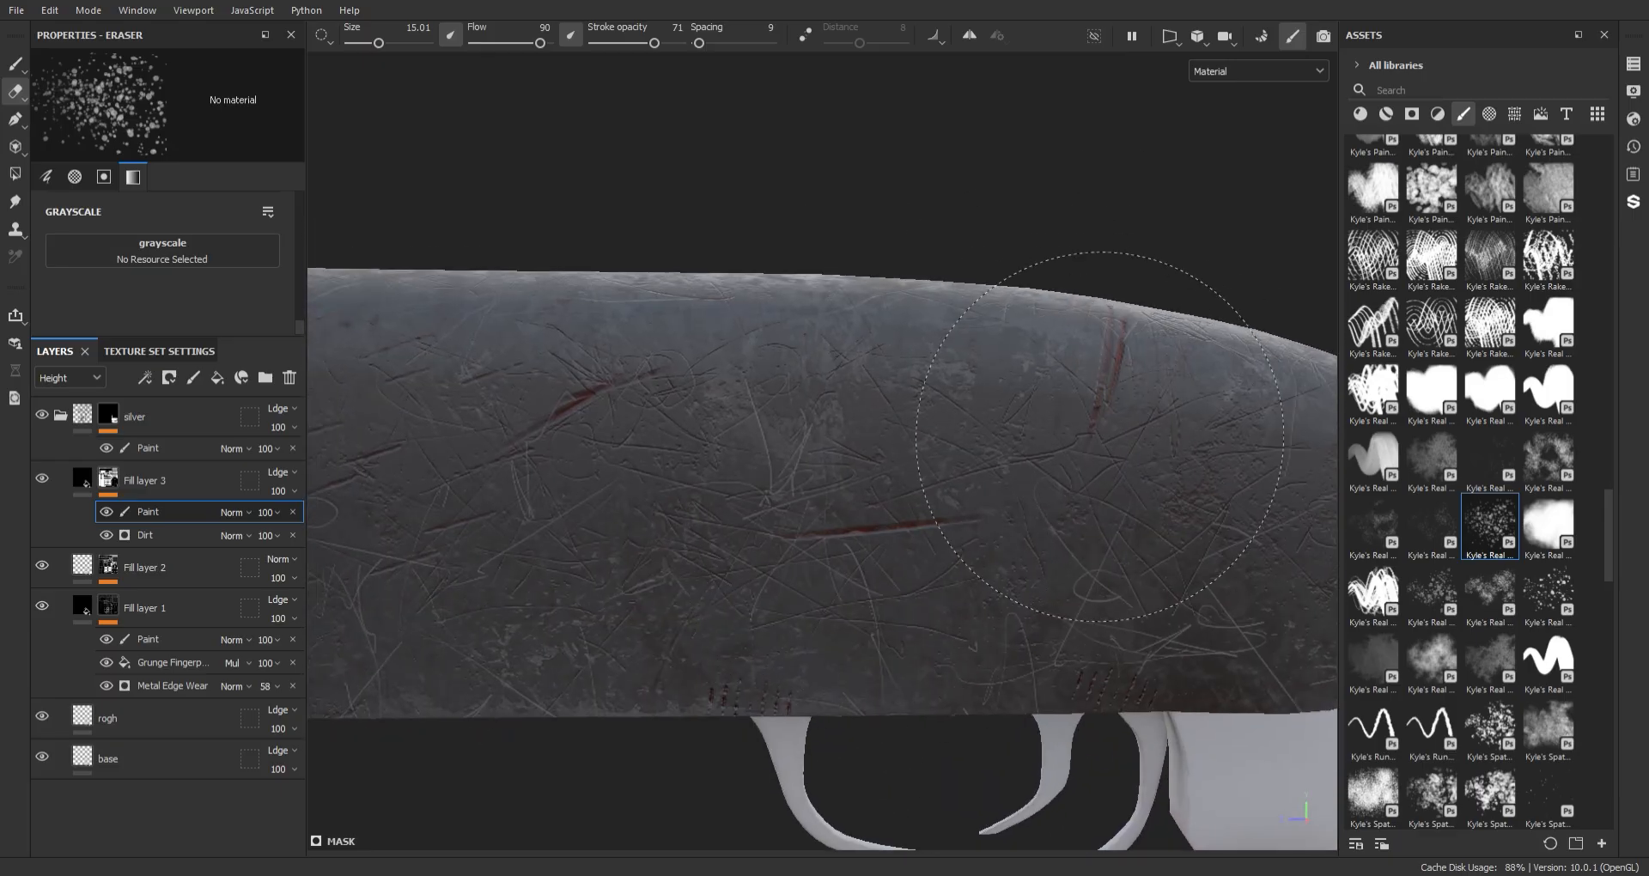
alt+middle_drag(1100, 437, 1288, 427)
alt+right_drag(1288, 427, 836, 335)
alt+drag(835, 335, 893, 571)
alt+right_drag(894, 572, 967, 531)
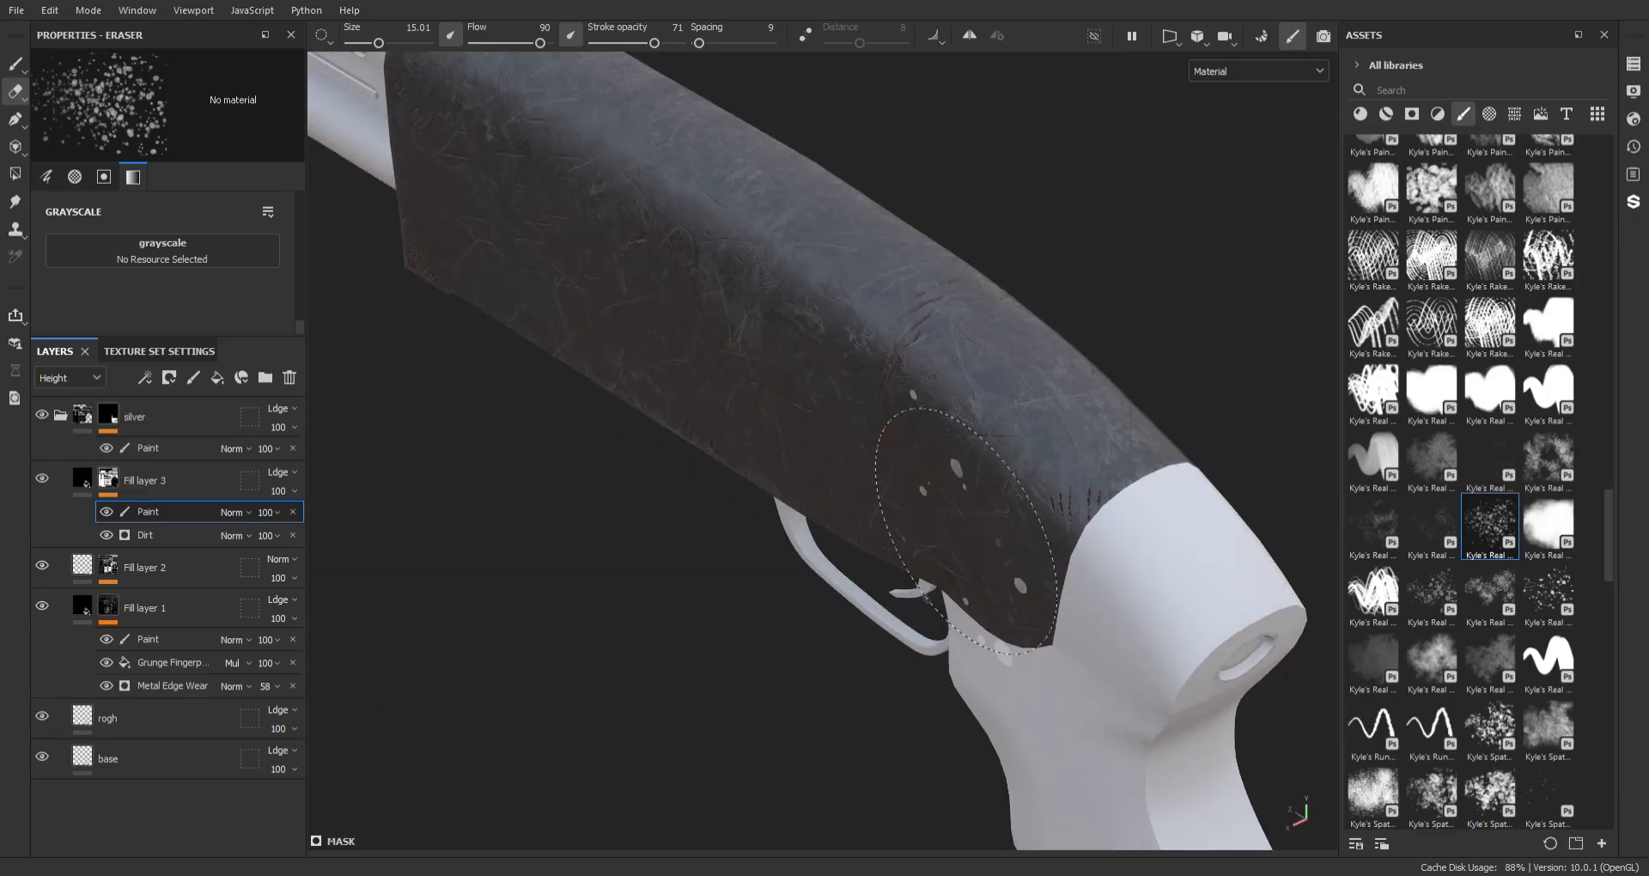
- Erase patches of rust around the ejection port's frame and barrel end with a cloudy Kyle's Real brush at size 3.38
alt+drag(1082, 575, 991, 519)
alt+middle_drag(990, 519, 1042, 457)
alt+drag(618, 544, 657, 537)
alt+drag(661, 378, 839, 449)
mouse_move(839, 449)
alt+right_down()
mouse_move(798, 481)
mouse_move(783, 455)
alt+right_up()
alt+drag(752, 428, 1199, 566)
alt+drag(1069, 624, 1119, 557)
click(1548, 459)
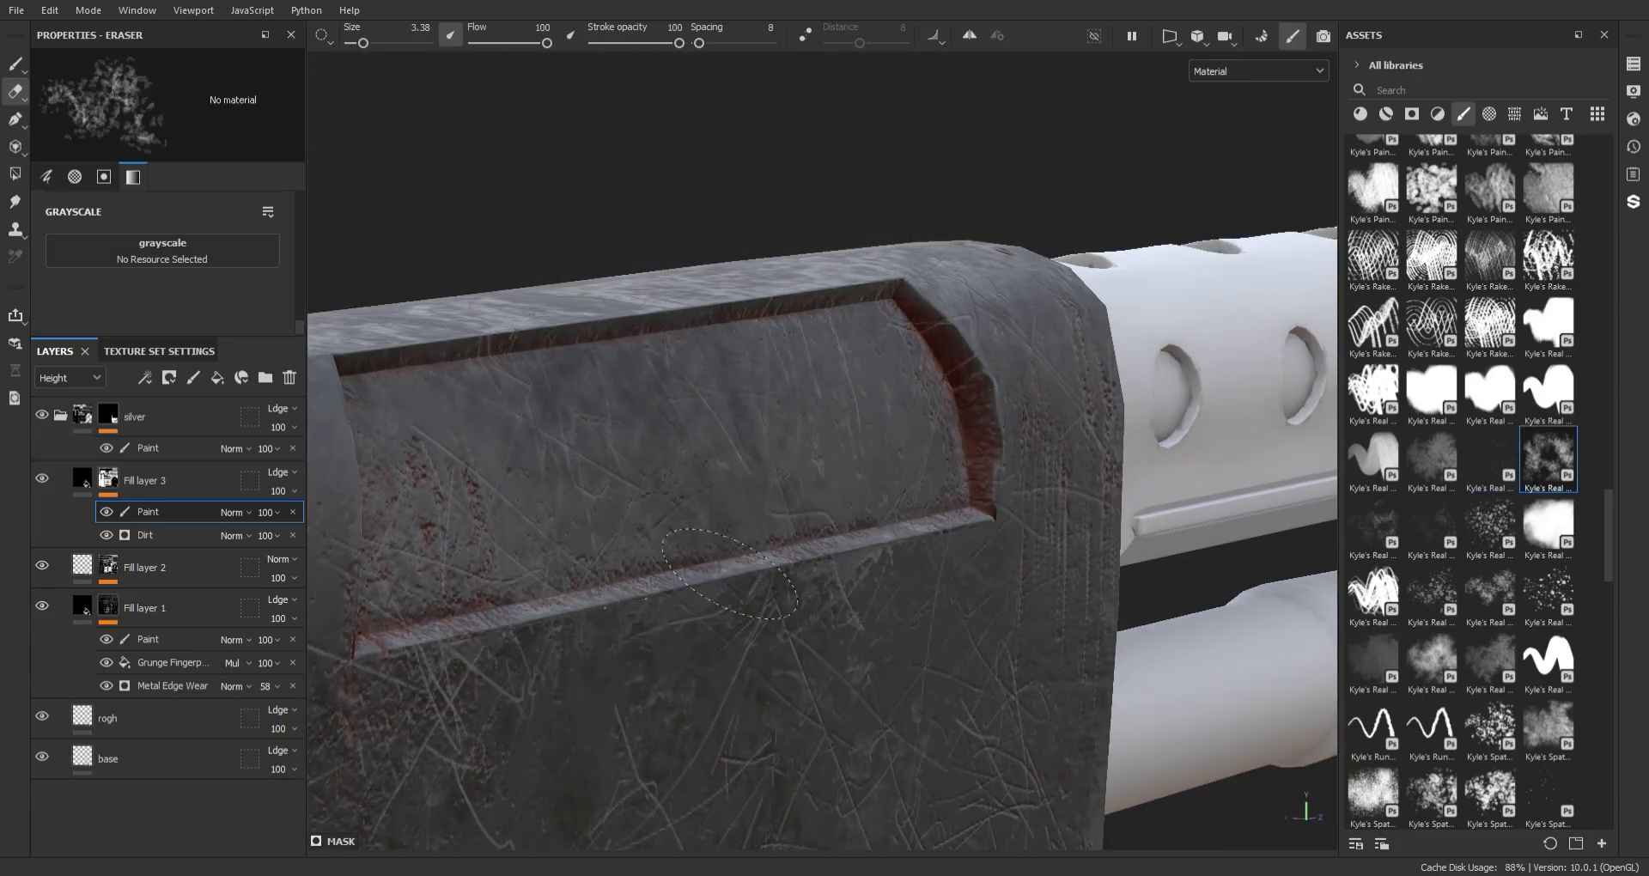
alt+drag(492, 509, 613, 647)
alt+drag(463, 542, 945, 429)
- Check the Metal Rust fill settings of Fill layer 3 and view the whole receiver
click(73, 494)
scroll(206, 290, down, 2)
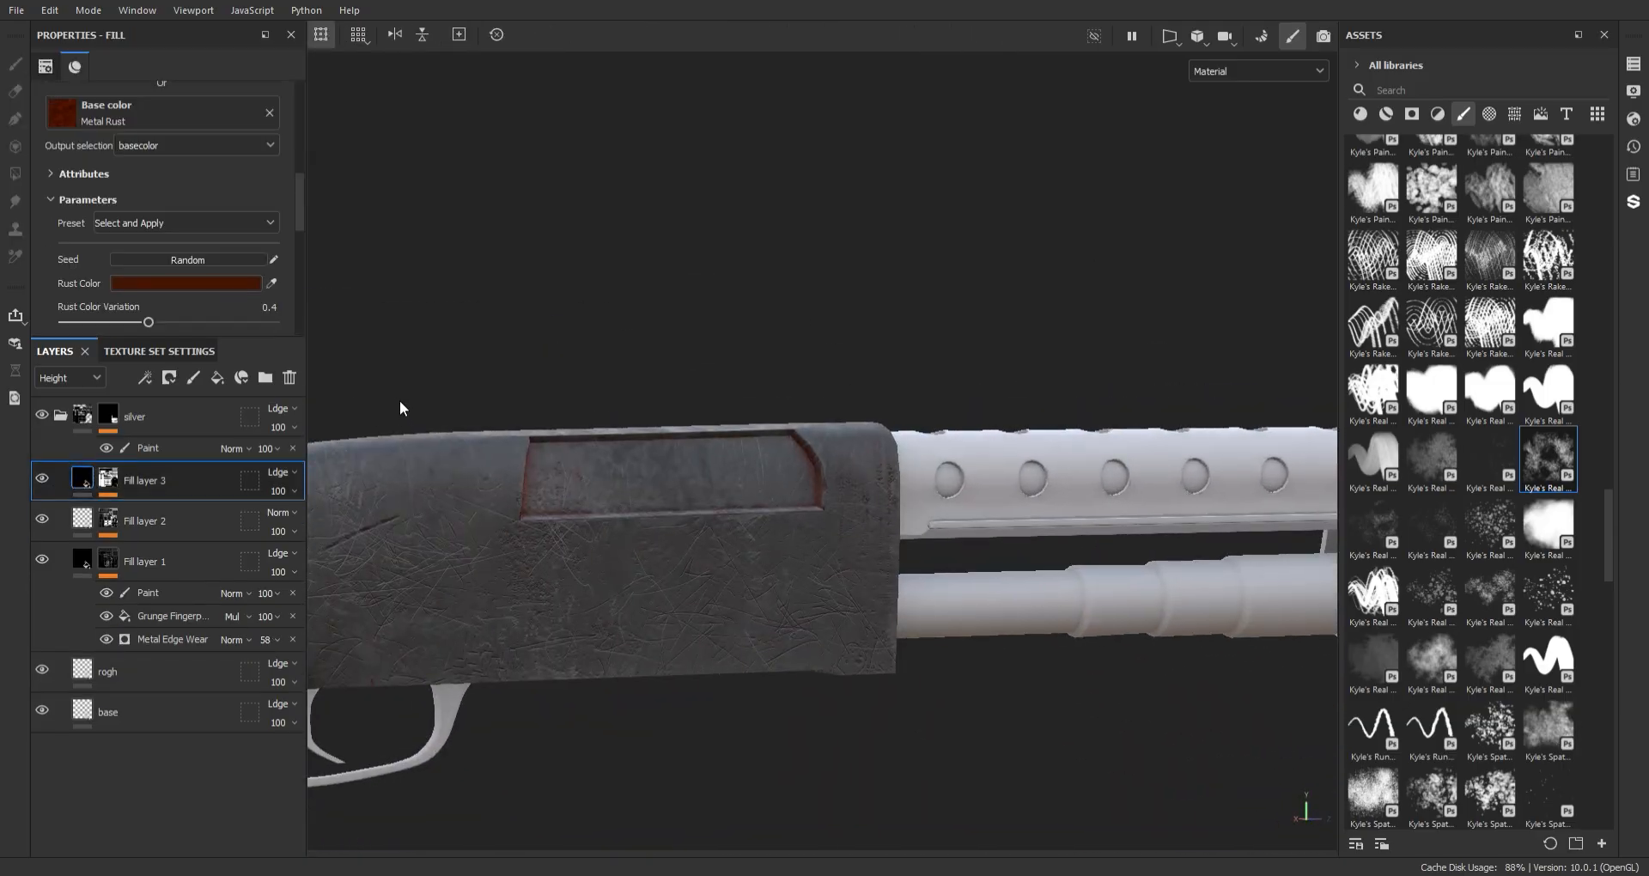
alt+drag(404, 417, 761, 300)
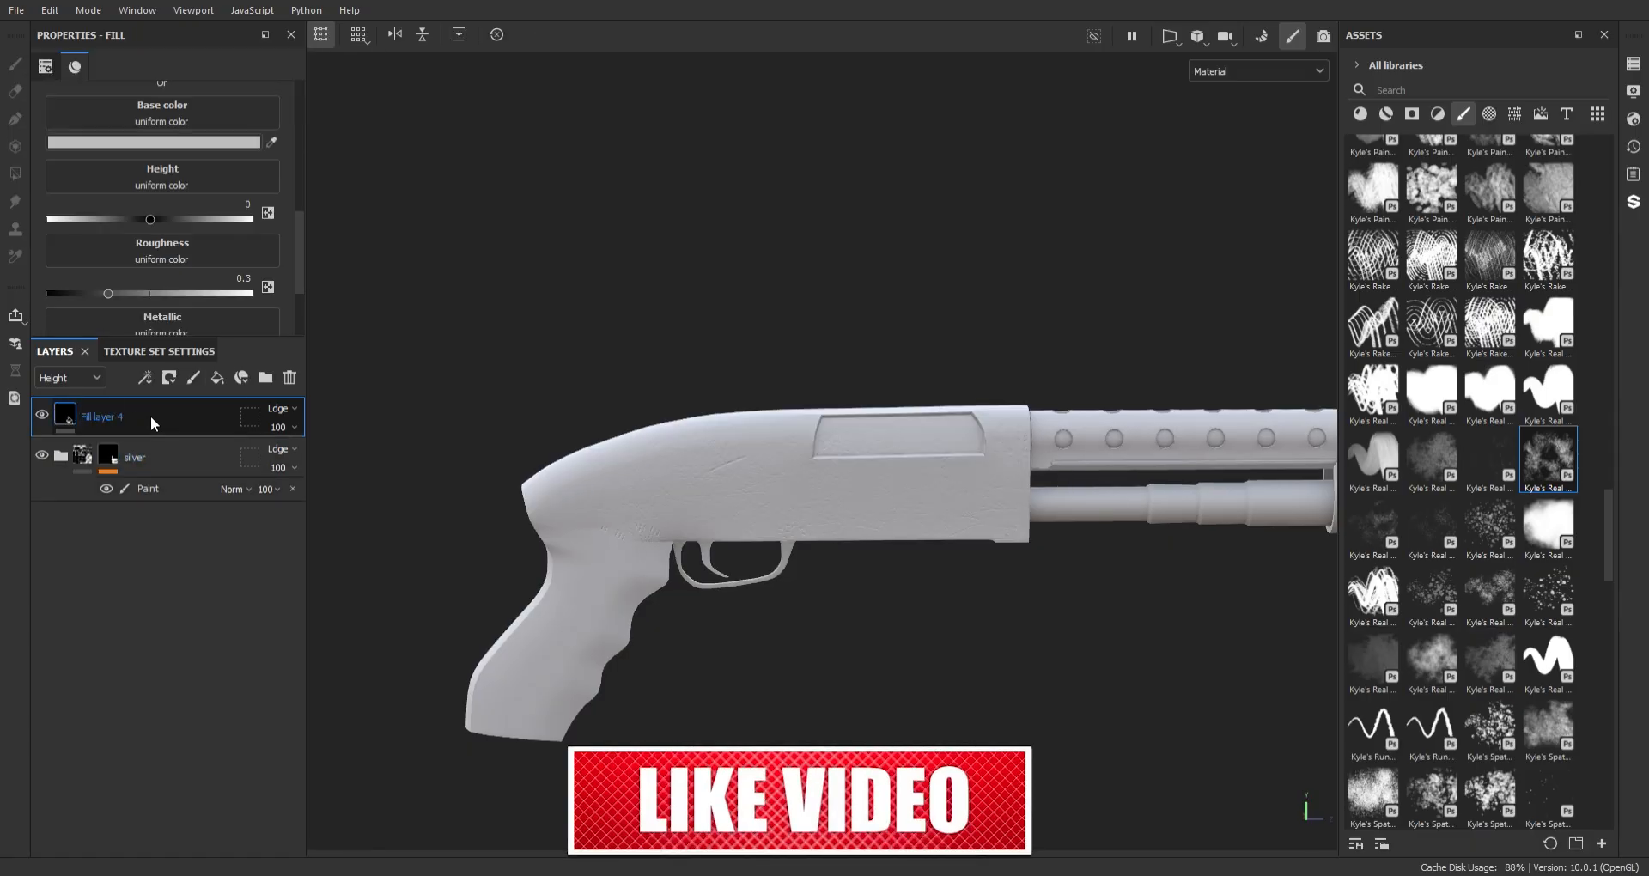
- Put a new fill layer in a new folder above the silver folder and set both blending modes to Normal
click(151, 415)
click(131, 456)
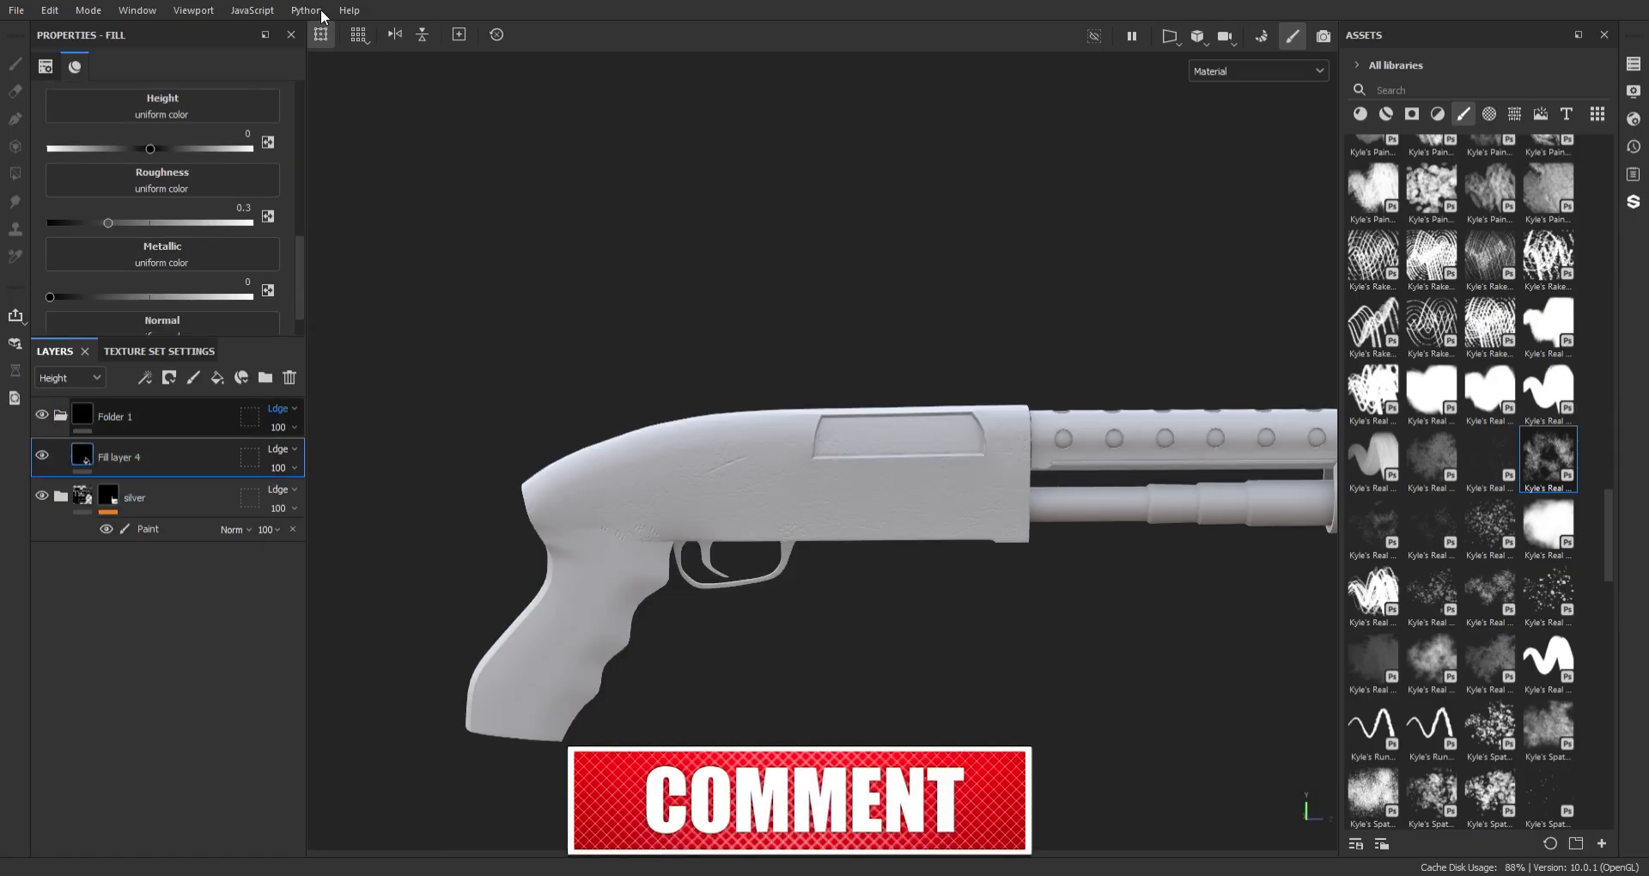
click(278, 448)
scroll(291, 194, up, 5)
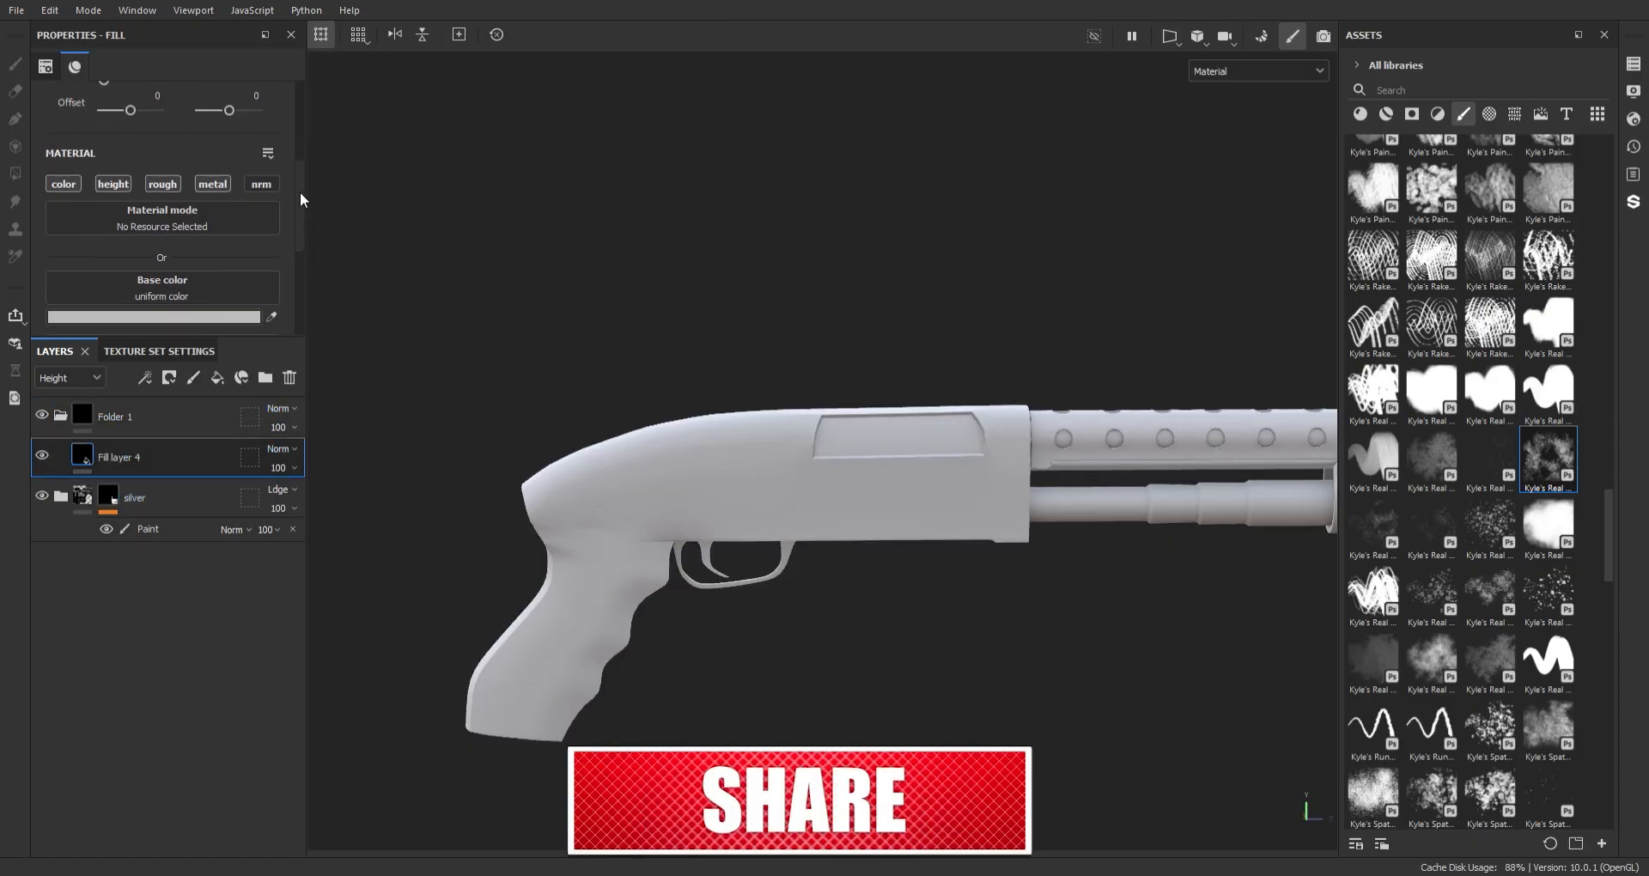
- Turn off Fill layer 4's metal channel, set its roughness to 1 and make its base color black
scroll(301, 193, down, 2)
click(249, 316)
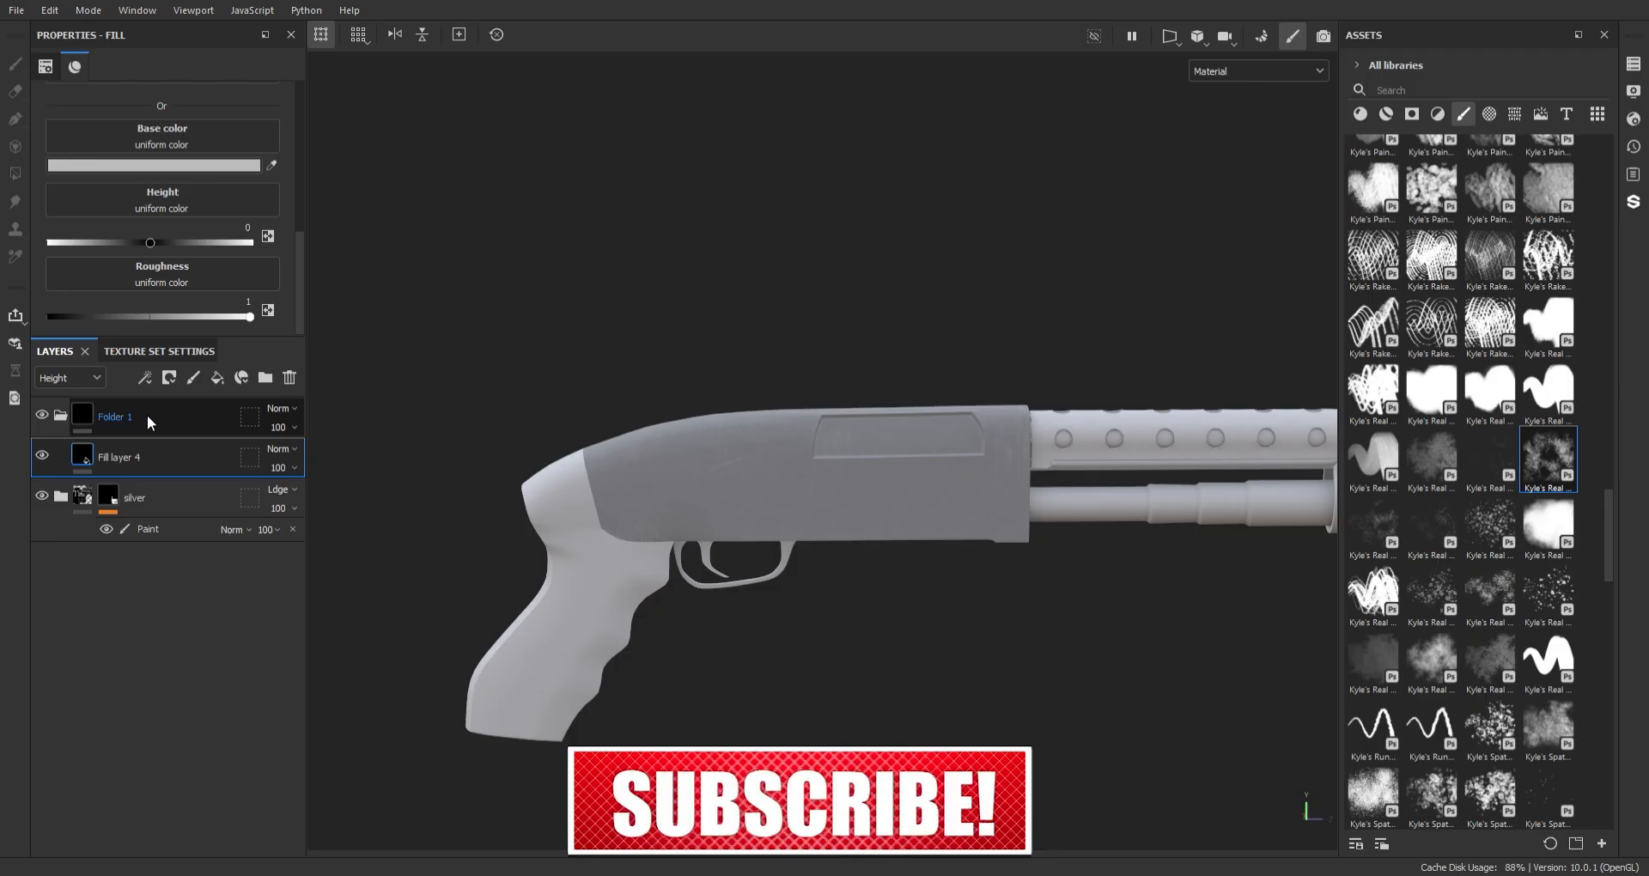
scroll(292, 271, up, 3)
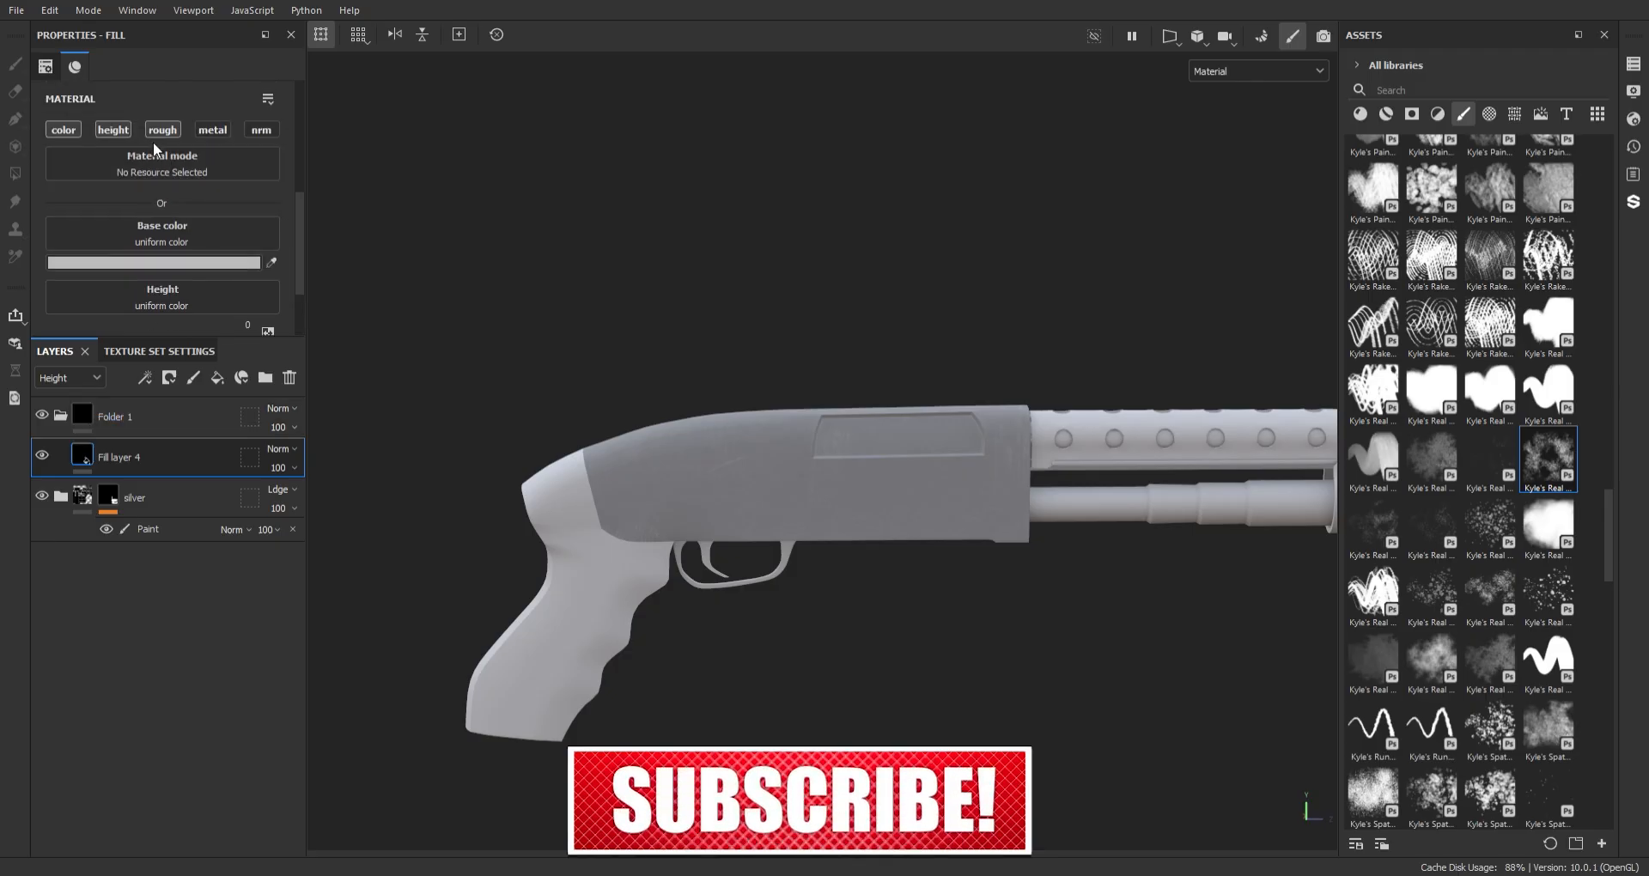
scroll(189, 273, down, 2)
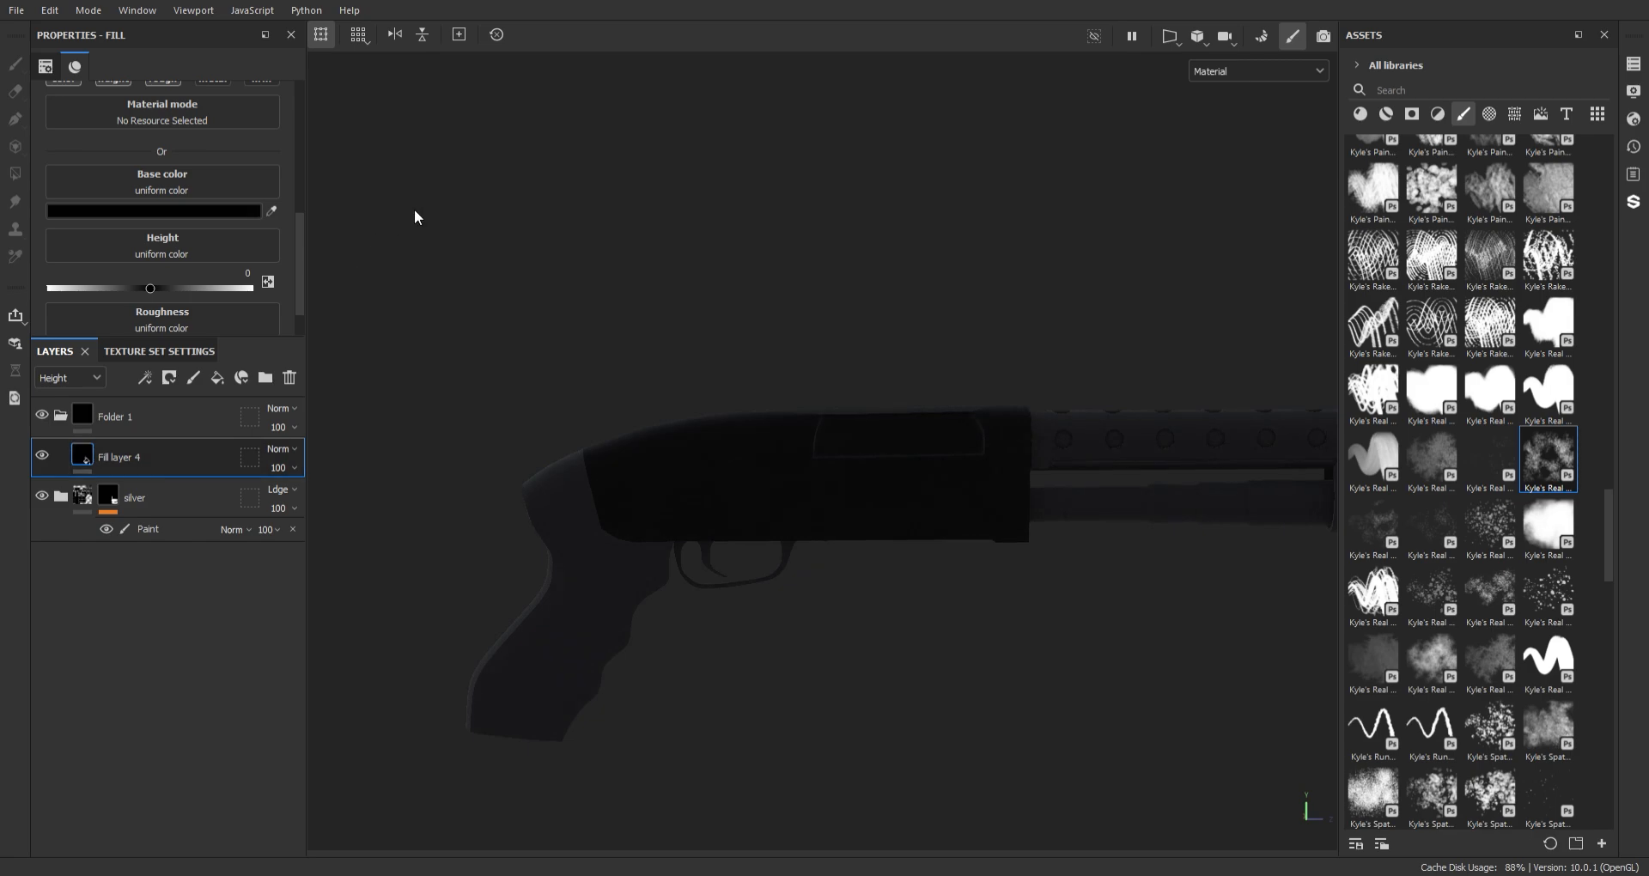
- Add a black mask to Folder 1 and reveal only the pistol grip by filling its parts with Polygon Fill
click(151, 419)
click(158, 409)
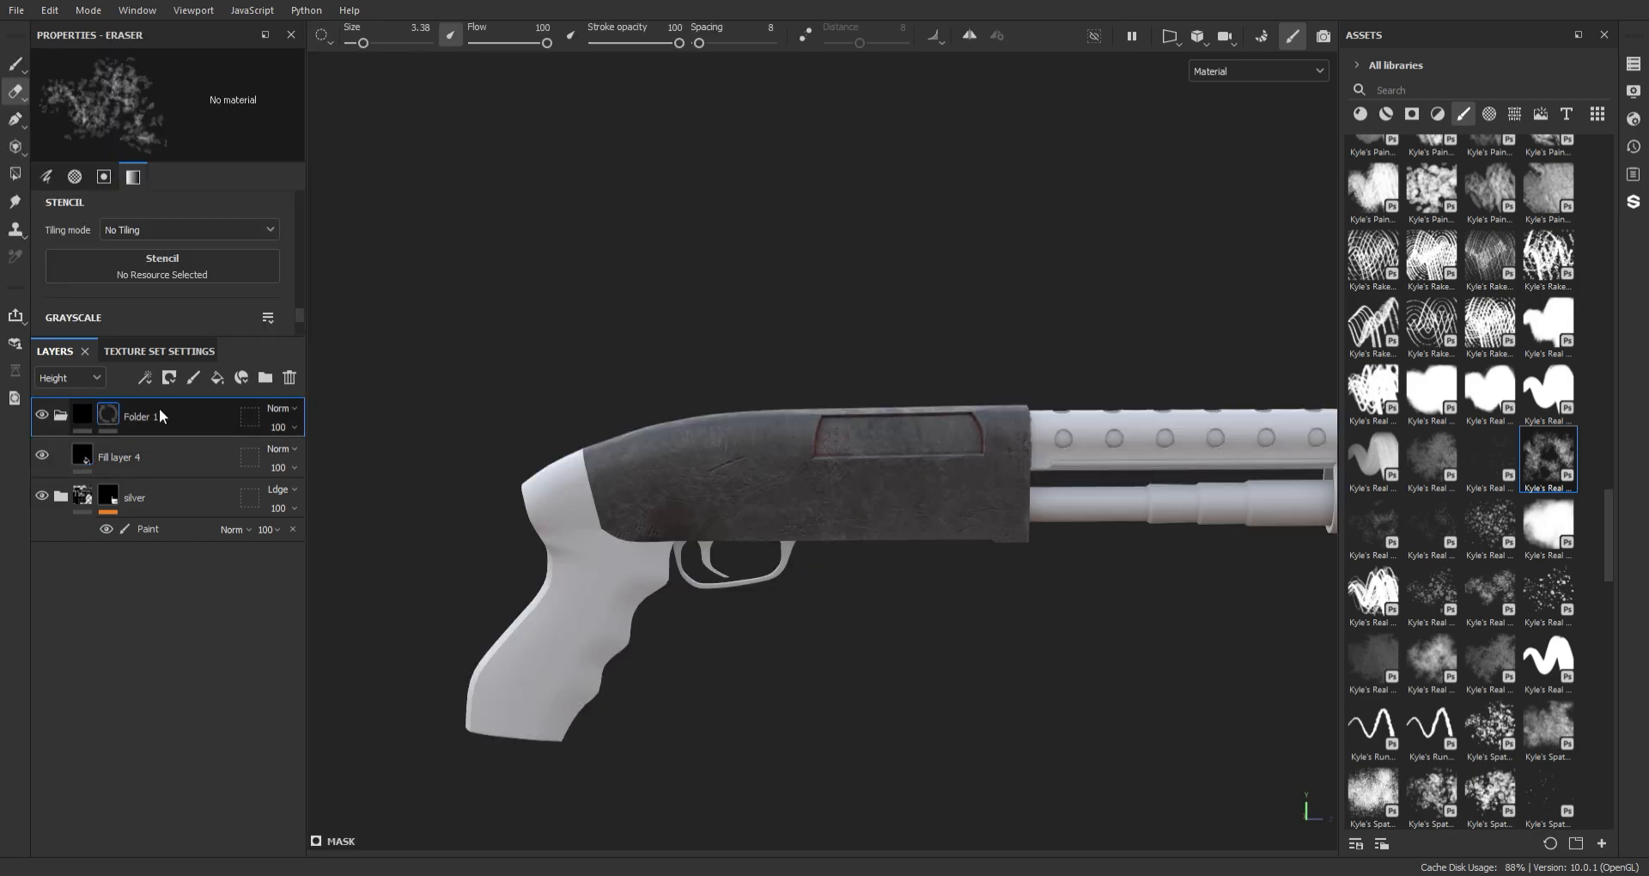
key(4)
scroll(570, 412, up, 3)
middle_drag(755, 369, 805, 504)
scroll(805, 504, down, 3)
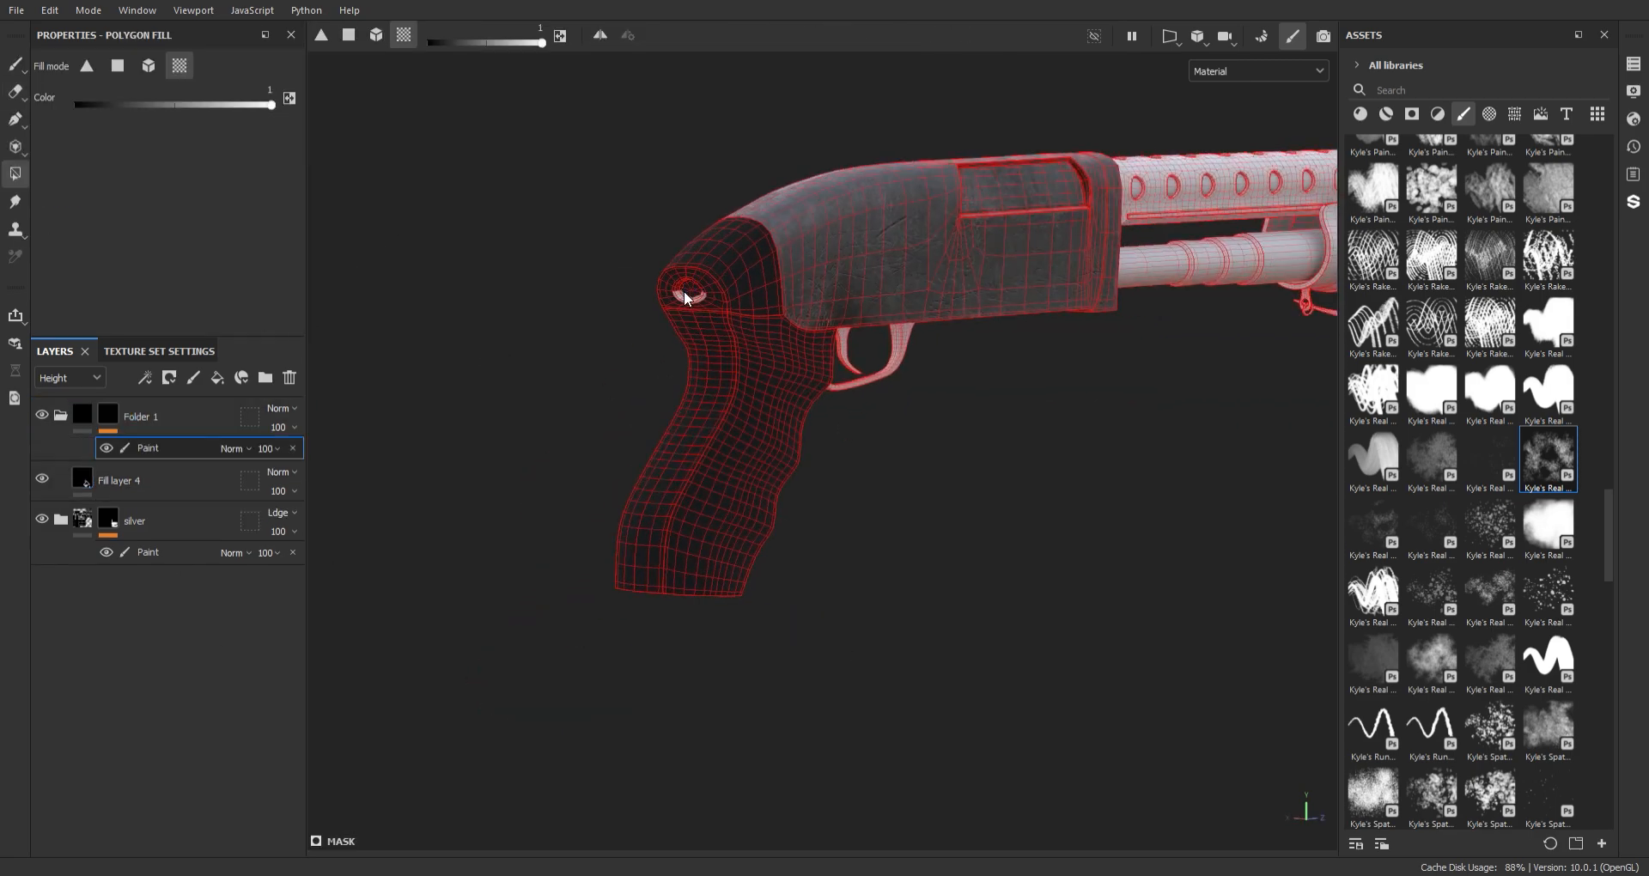
mouse_move(805, 505)
alt+mouse_down()
mouse_move(739, 464)
mouse_move(688, 332)
alt+mouse_up()
key(1)
scroll(738, 464, up, 3)
key(4)
key(1)
scroll(723, 369, up, 1)
alt+middle_drag(719, 387, 733, 393)
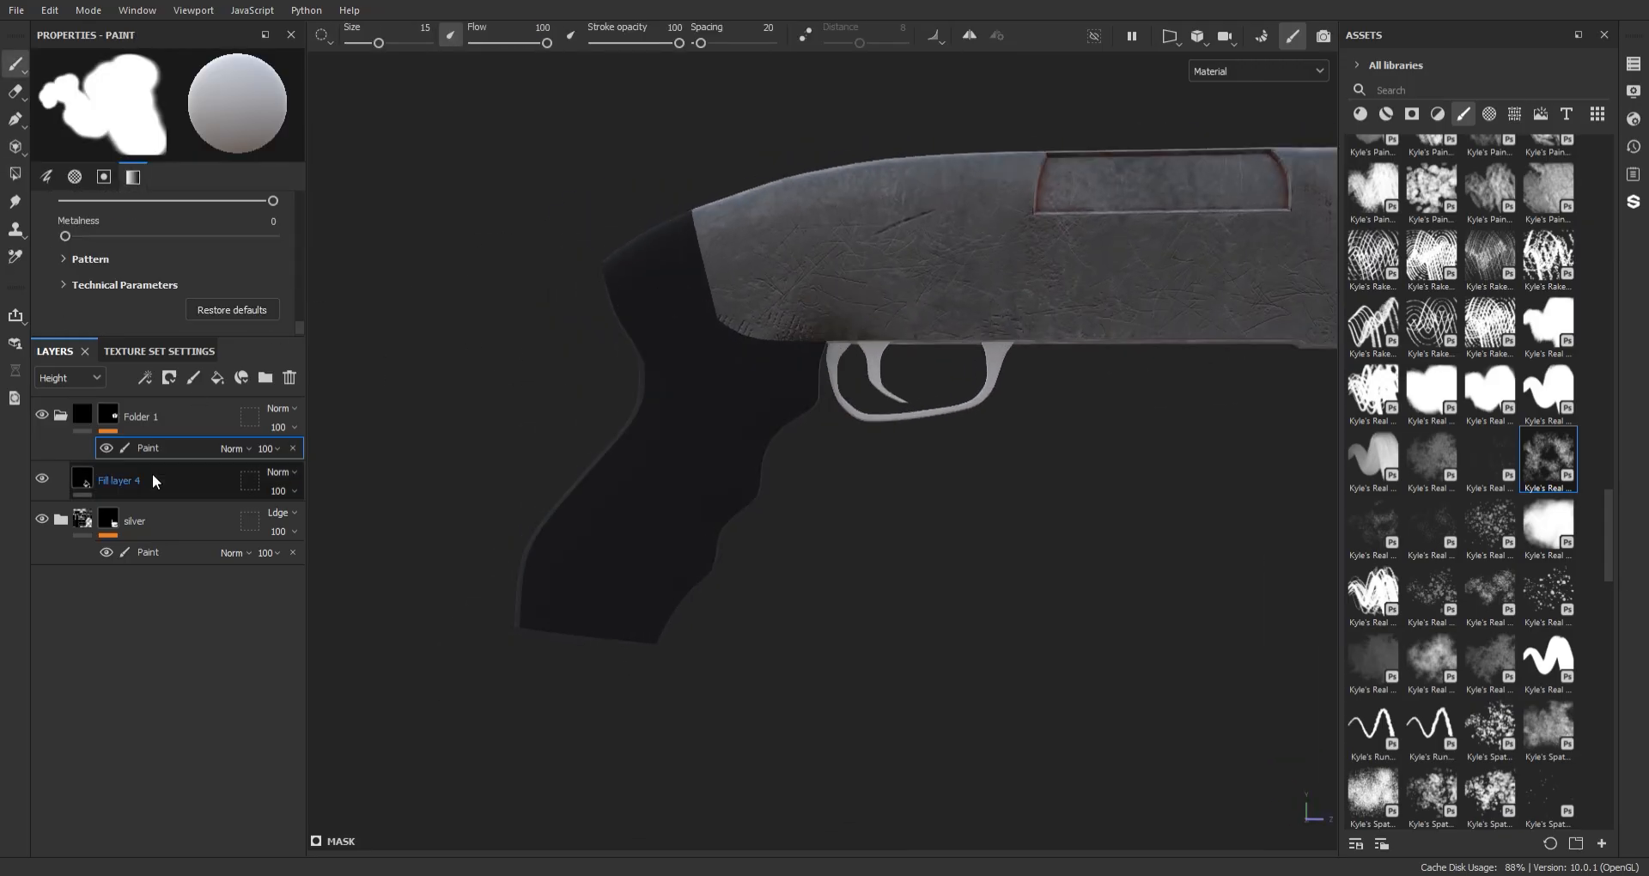
- Turn off the height channel of Fill layer 4, leaving only color and roughness enabled
click(152, 474)
mouse_move(300, 285)
mouse_down()
mouse_move(296, 228)
mouse_move(295, 267)
mouse_up()
click(113, 181)
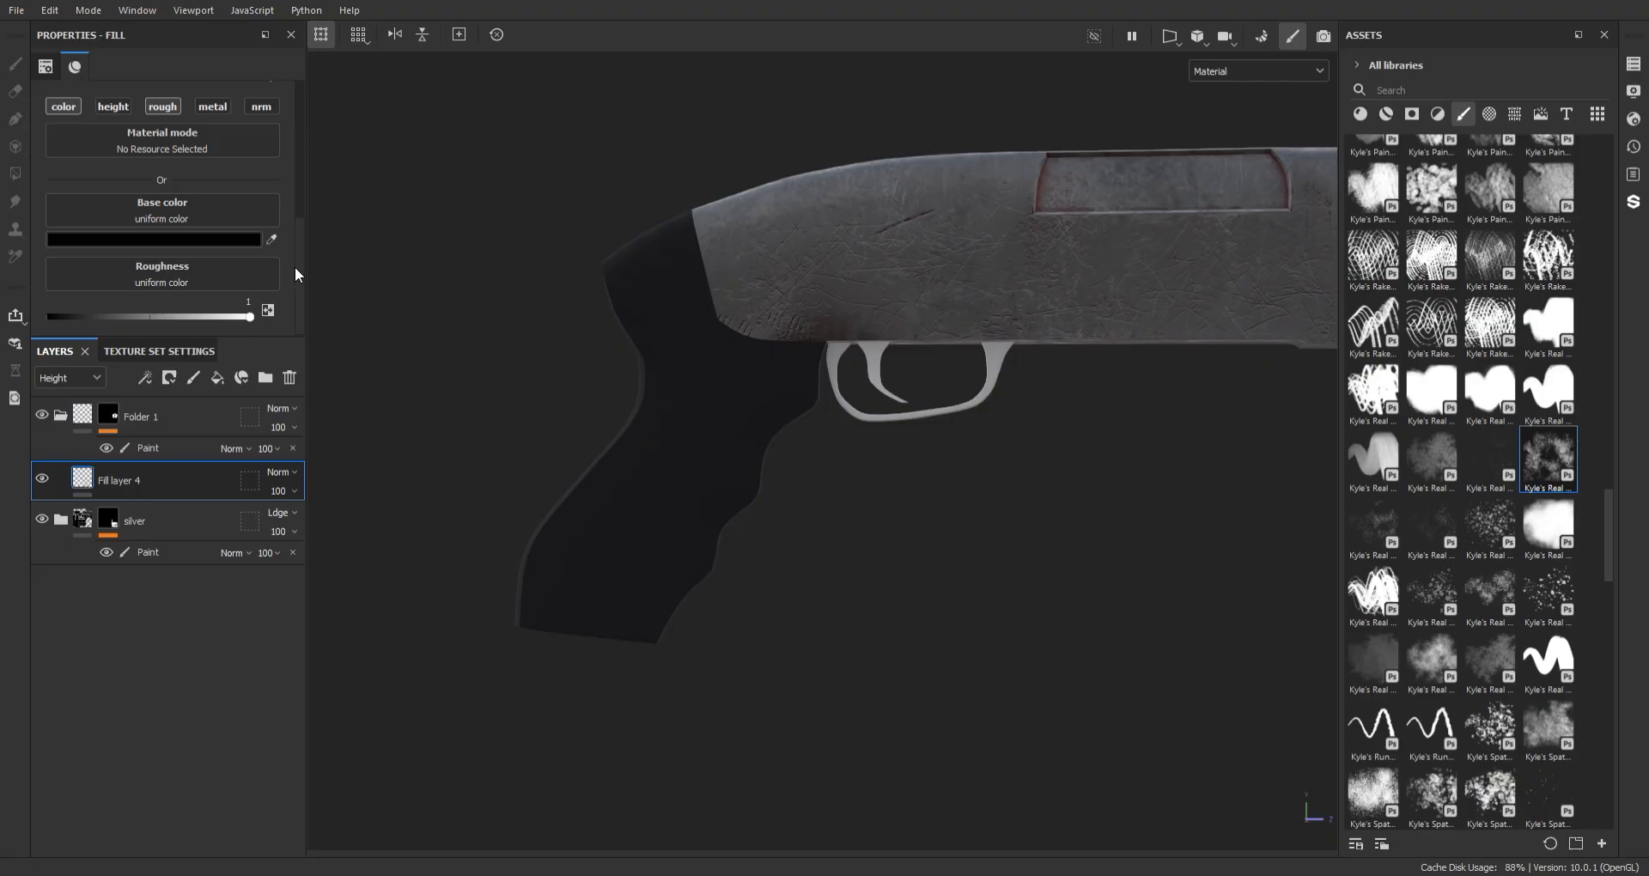
- Add a fill layer above Fill layer 4 with color and metal off and assign the Fabric Medieval Cross pattern to its height
click(216, 379)
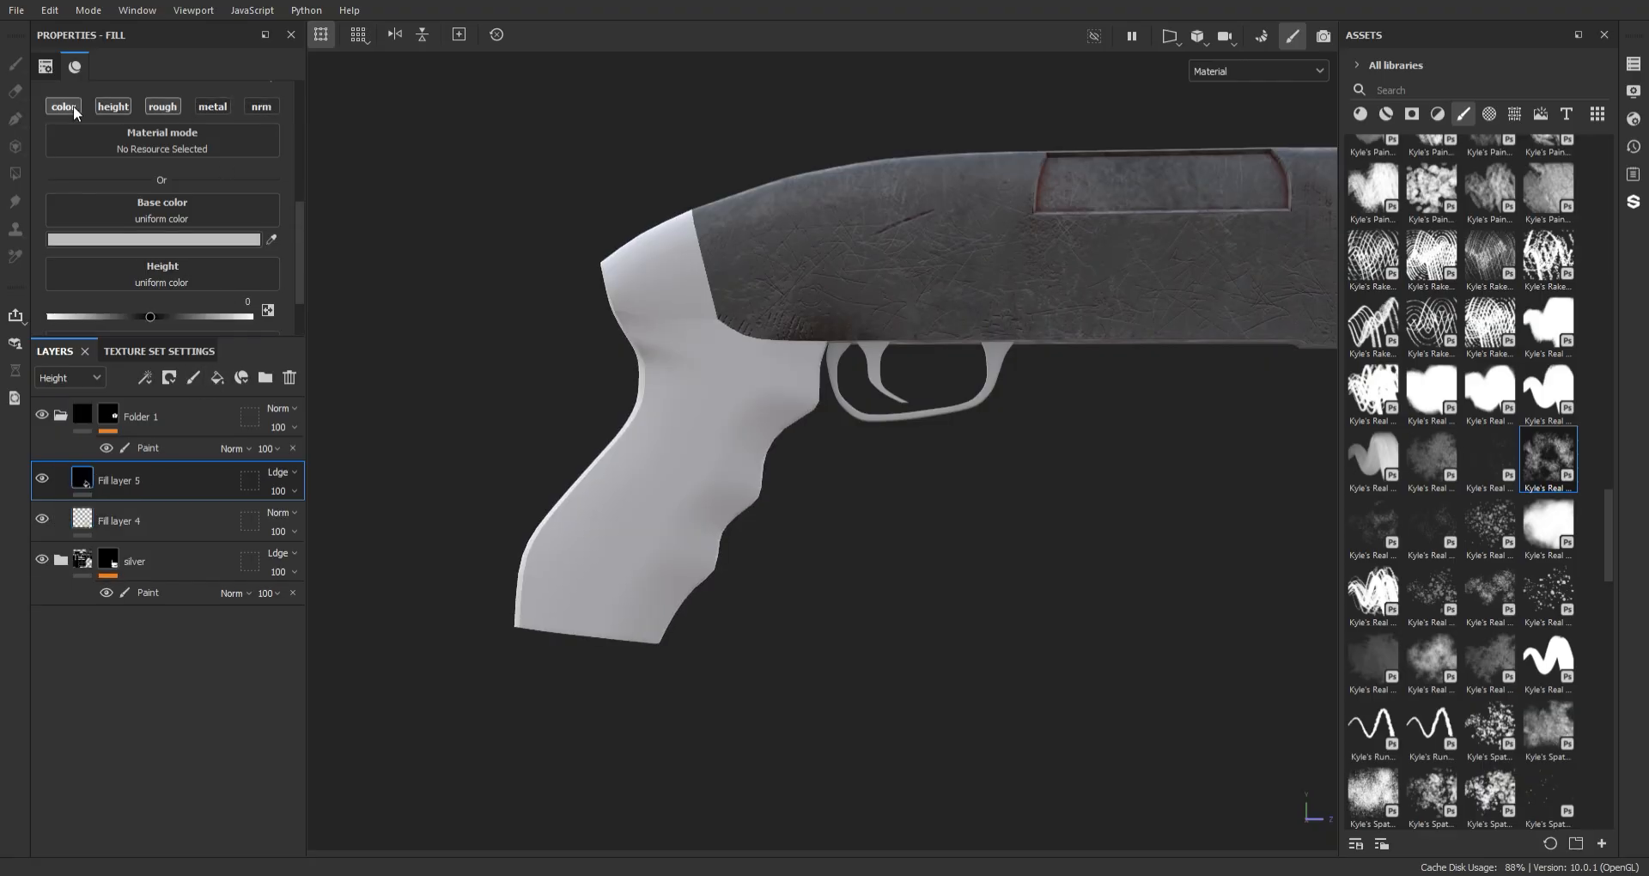
click(74, 109)
click(1490, 114)
click(1515, 114)
drag(1609, 163, 1611, 300)
drag(1437, 379, 168, 206)
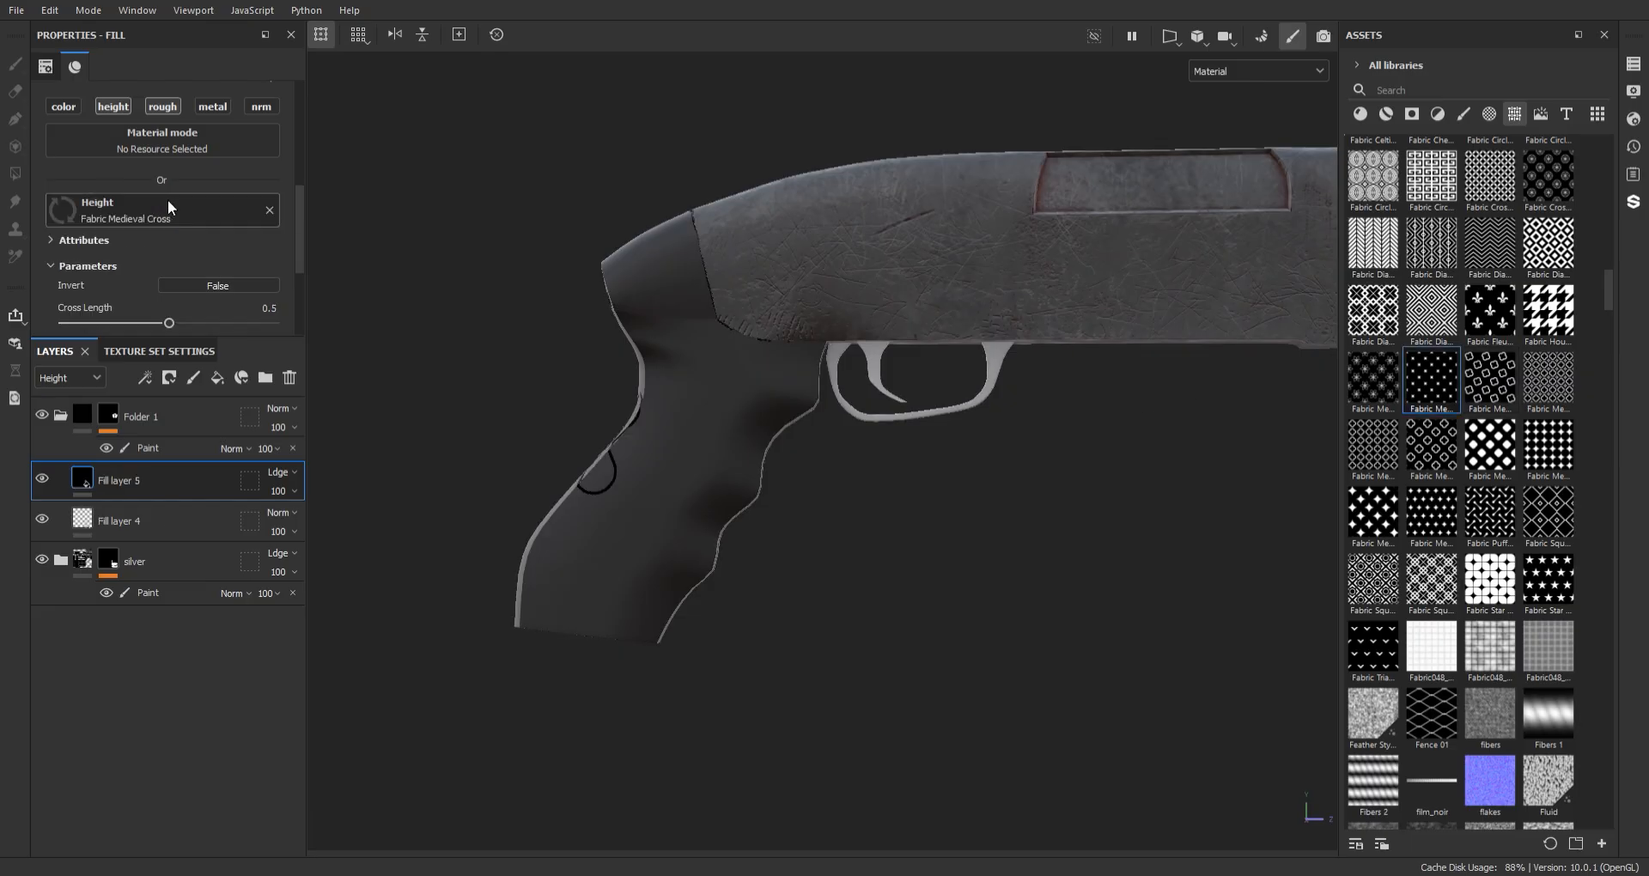
- Switch the cross pattern fill on the grip to Tri-planar projection
alt+drag(687, 429, 756, 438)
scroll(123, 249, down, 4)
scroll(122, 250, up, 1)
scroll(122, 251, down, 1)
scroll(124, 253, up, 10)
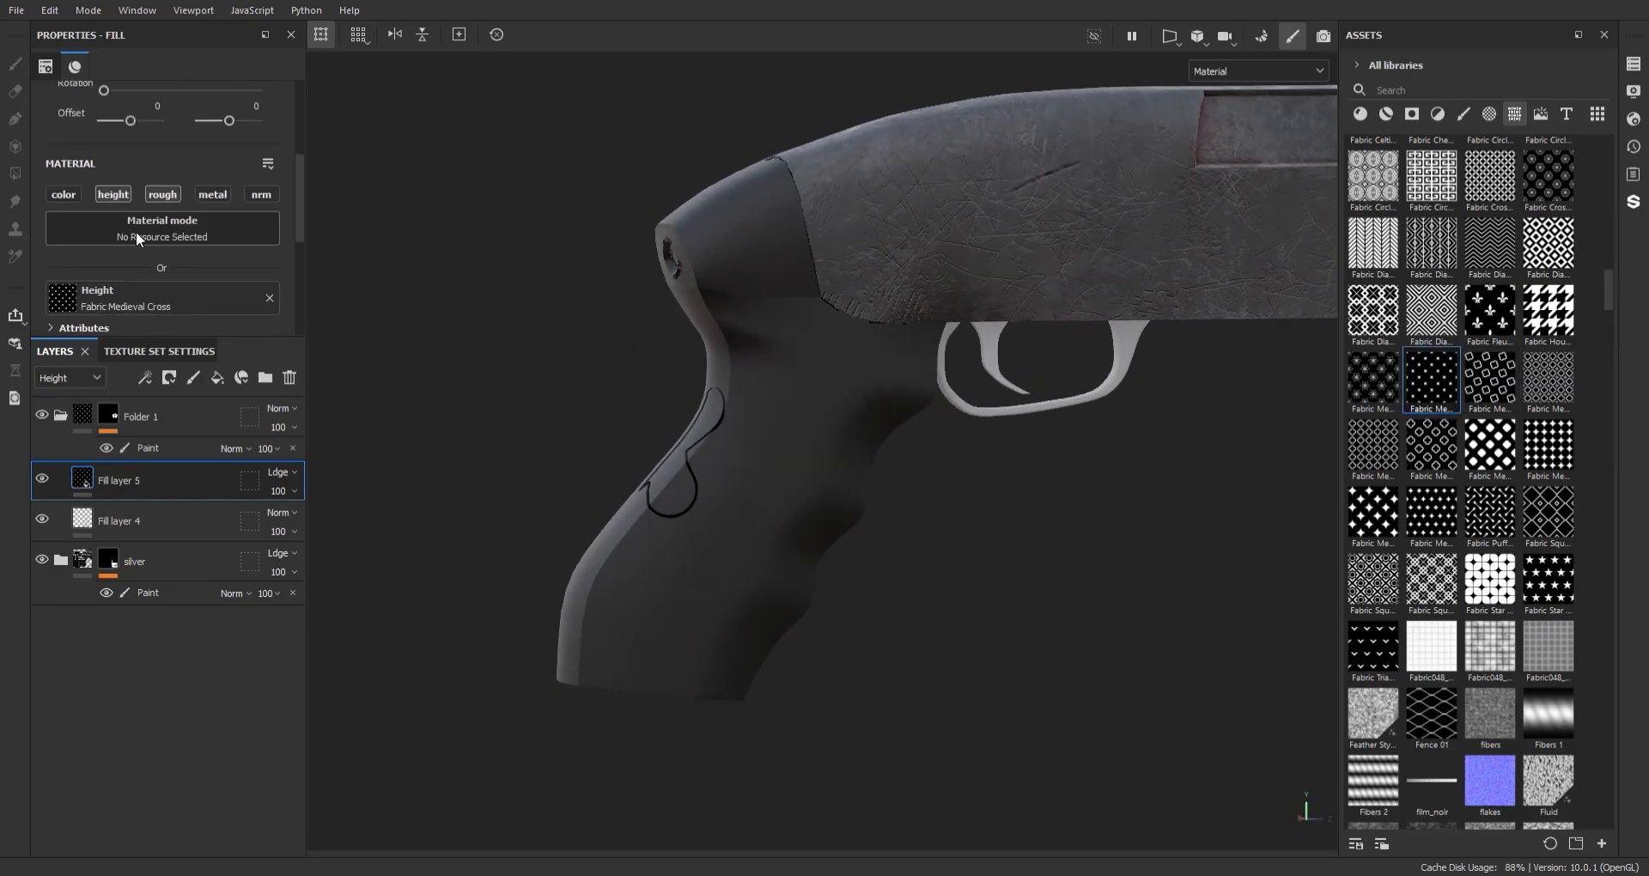
click(154, 129)
click(153, 167)
alt+drag(589, 323, 554, 331)
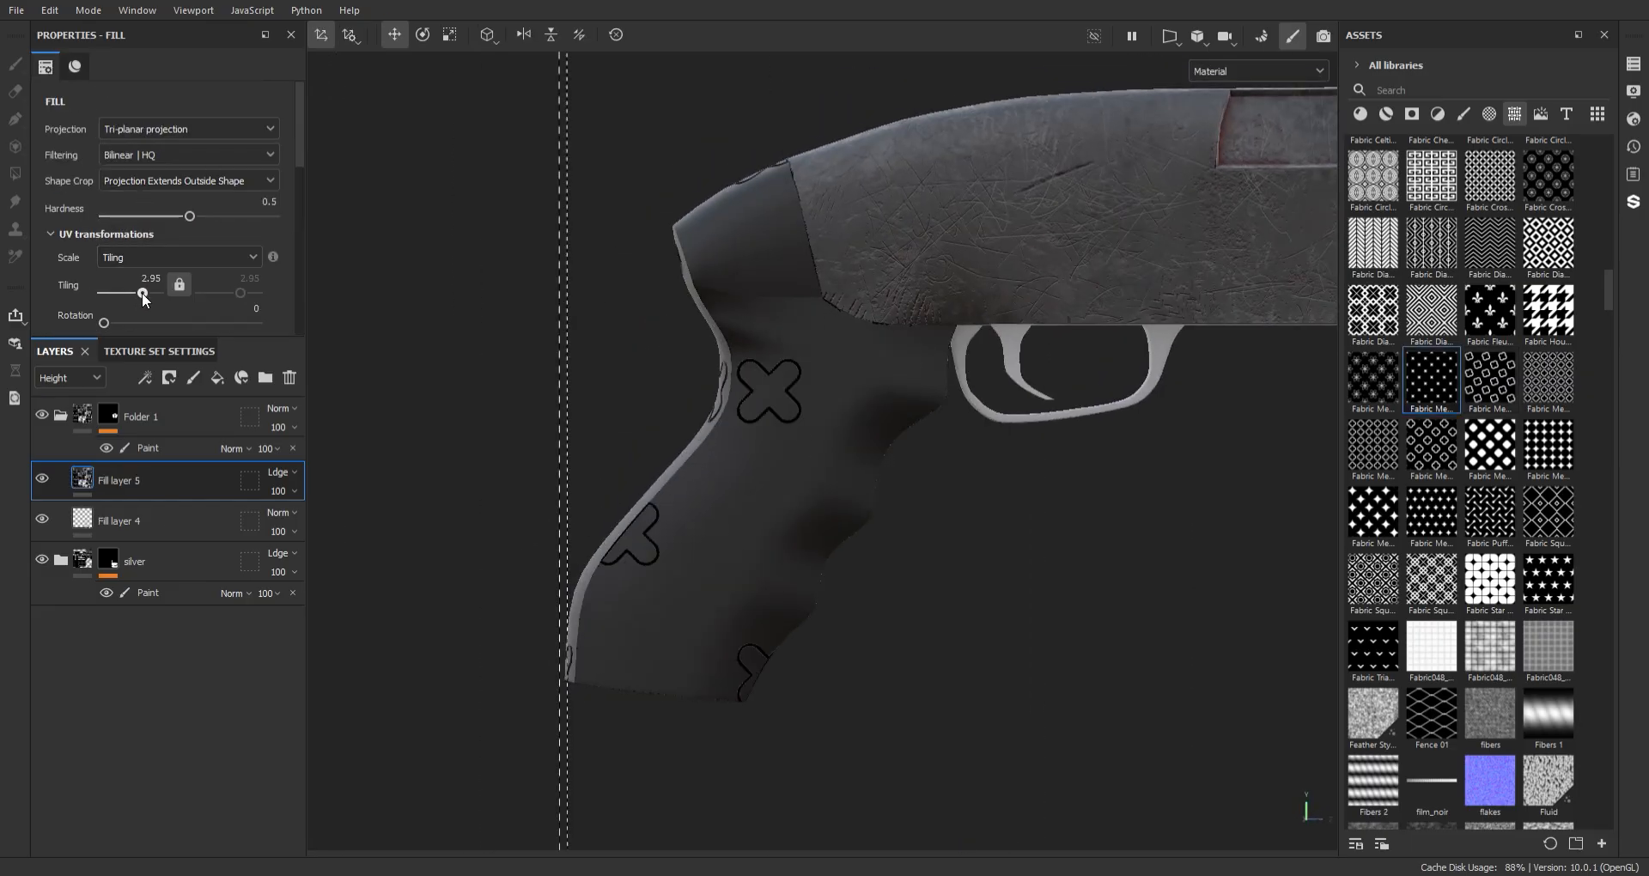
- Set the tiling of the grip's cross pattern to 50
drag(142, 294, 156, 296)
mouse_move(1014, 317)
alt+mouse_down()
mouse_move(1155, 305)
mouse_move(1025, 315)
alt+mouse_up()
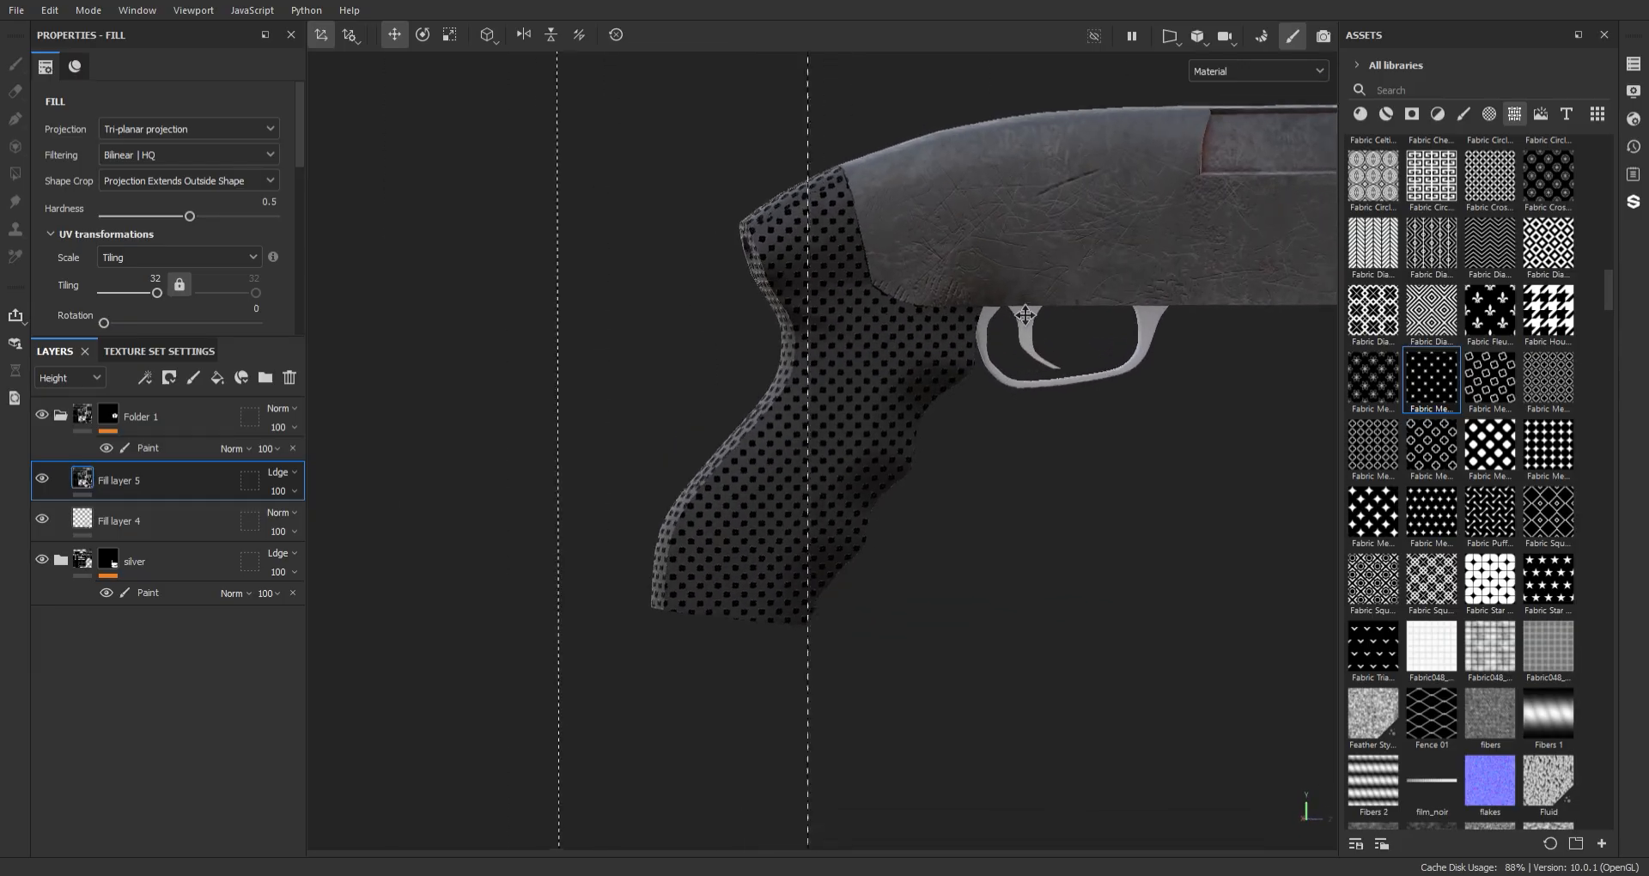
click(154, 278)
text(50)
key(Return)
scroll(520, 350, up, 3)
- Add a black mask to Fill layer 5 and prepare to paint it with Polygon Fill in quad mode
double_click(135, 481)
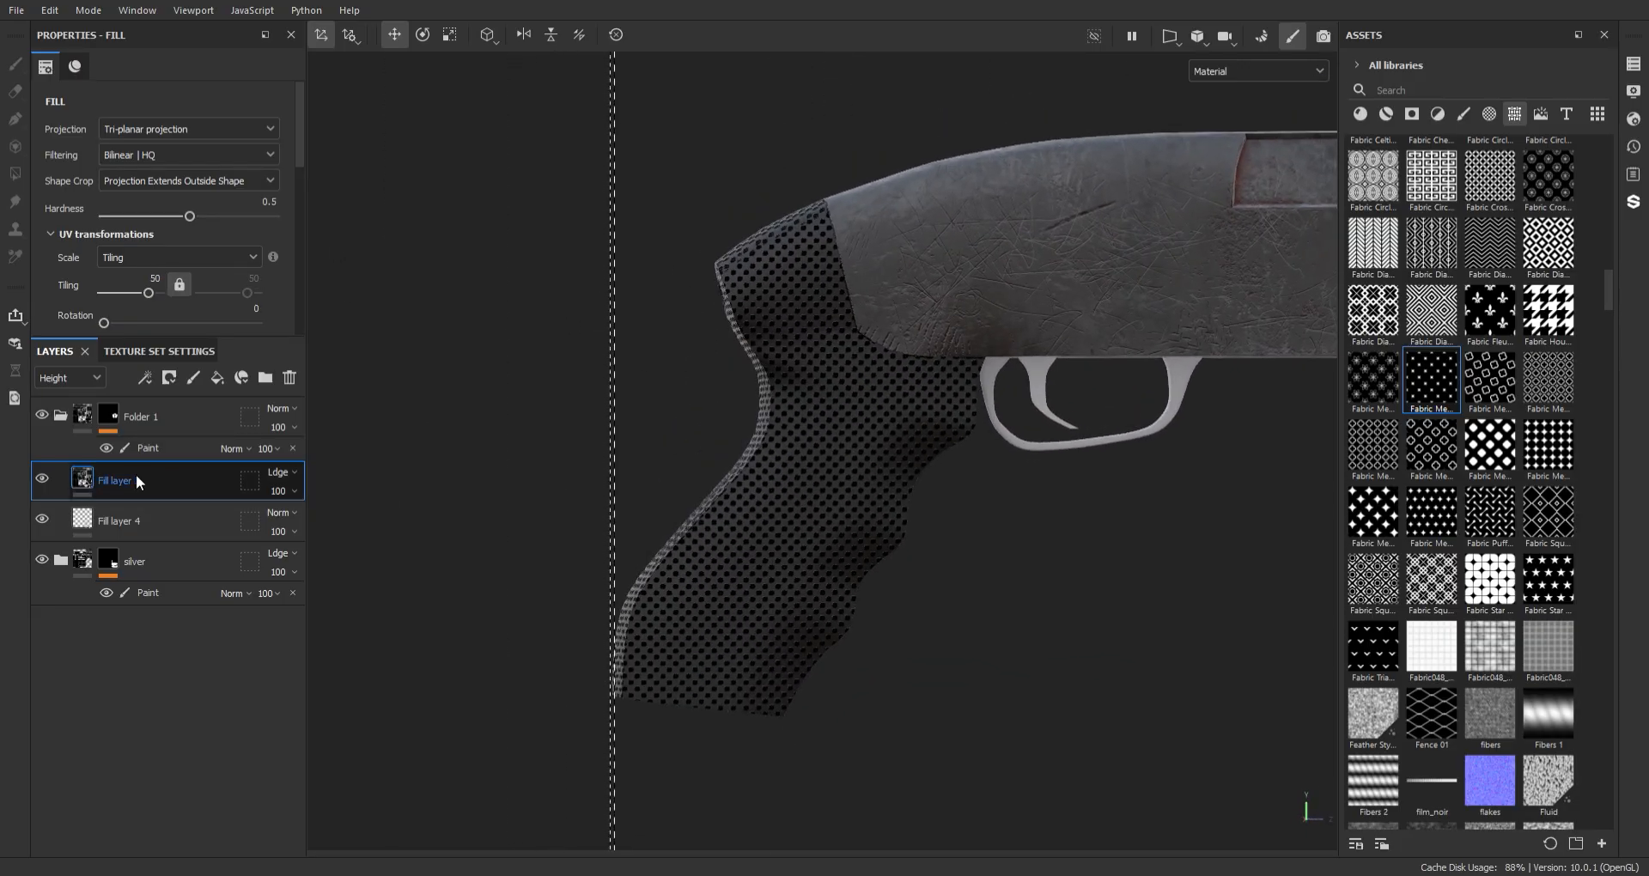
right_click(136, 479)
click(168, 517)
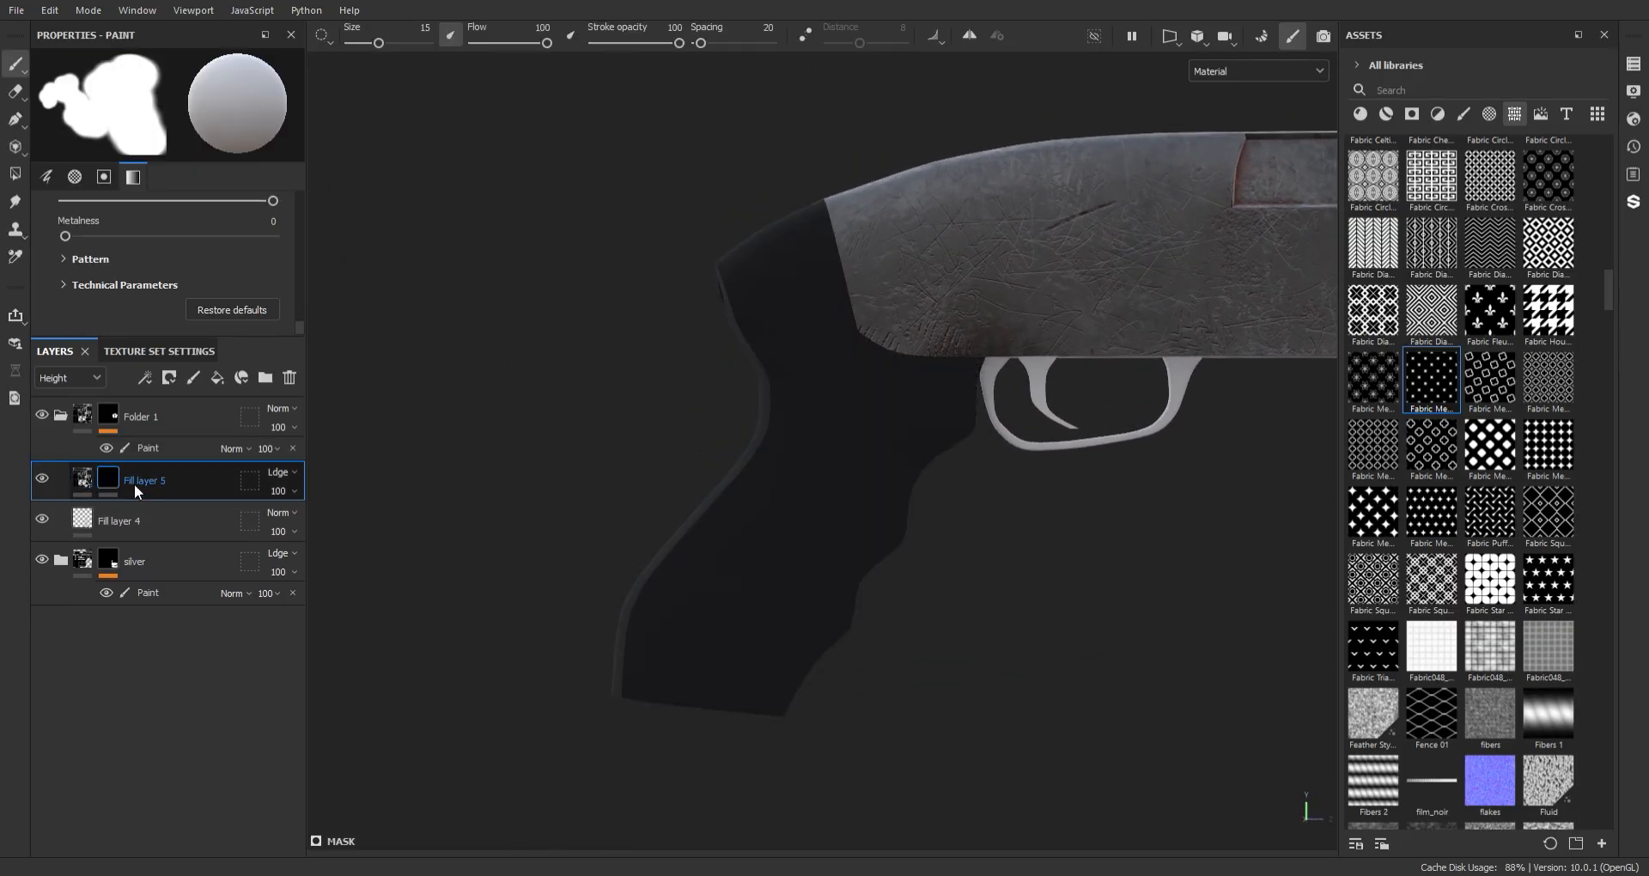
key(4)
alt+middle_drag(756, 495, 733, 464)
click(349, 35)
alt+middle_drag(596, 289, 571, 228)
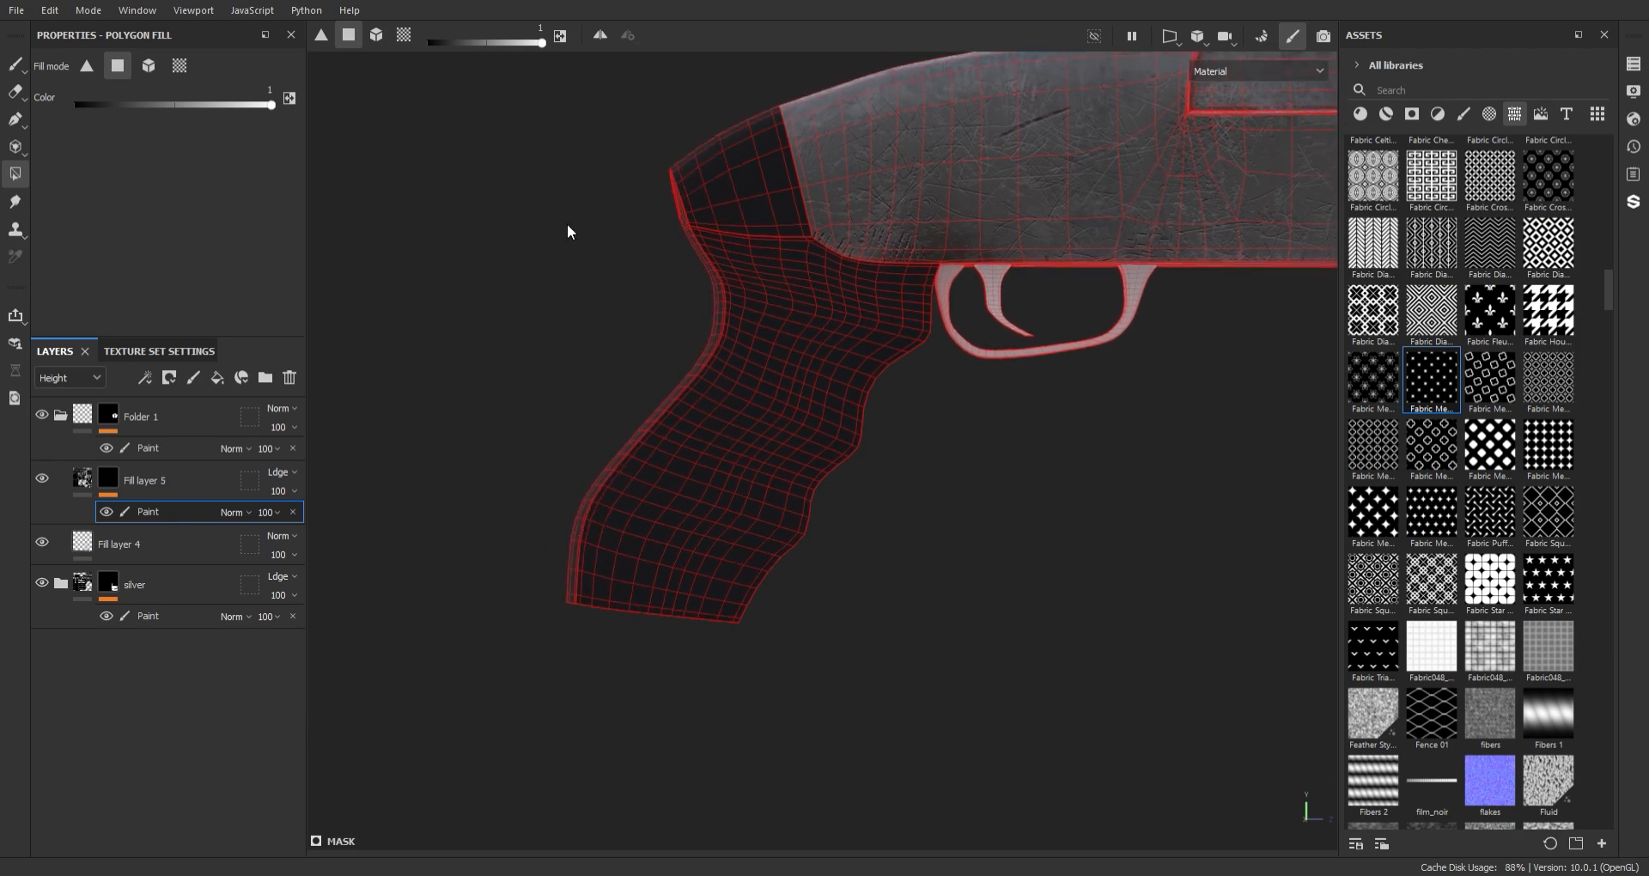
alt+middle_drag(646, 393, 662, 362)
alt+drag(662, 362, 649, 362)
scroll(703, 427, up, 1)
alt+drag(913, 303, 905, 317)
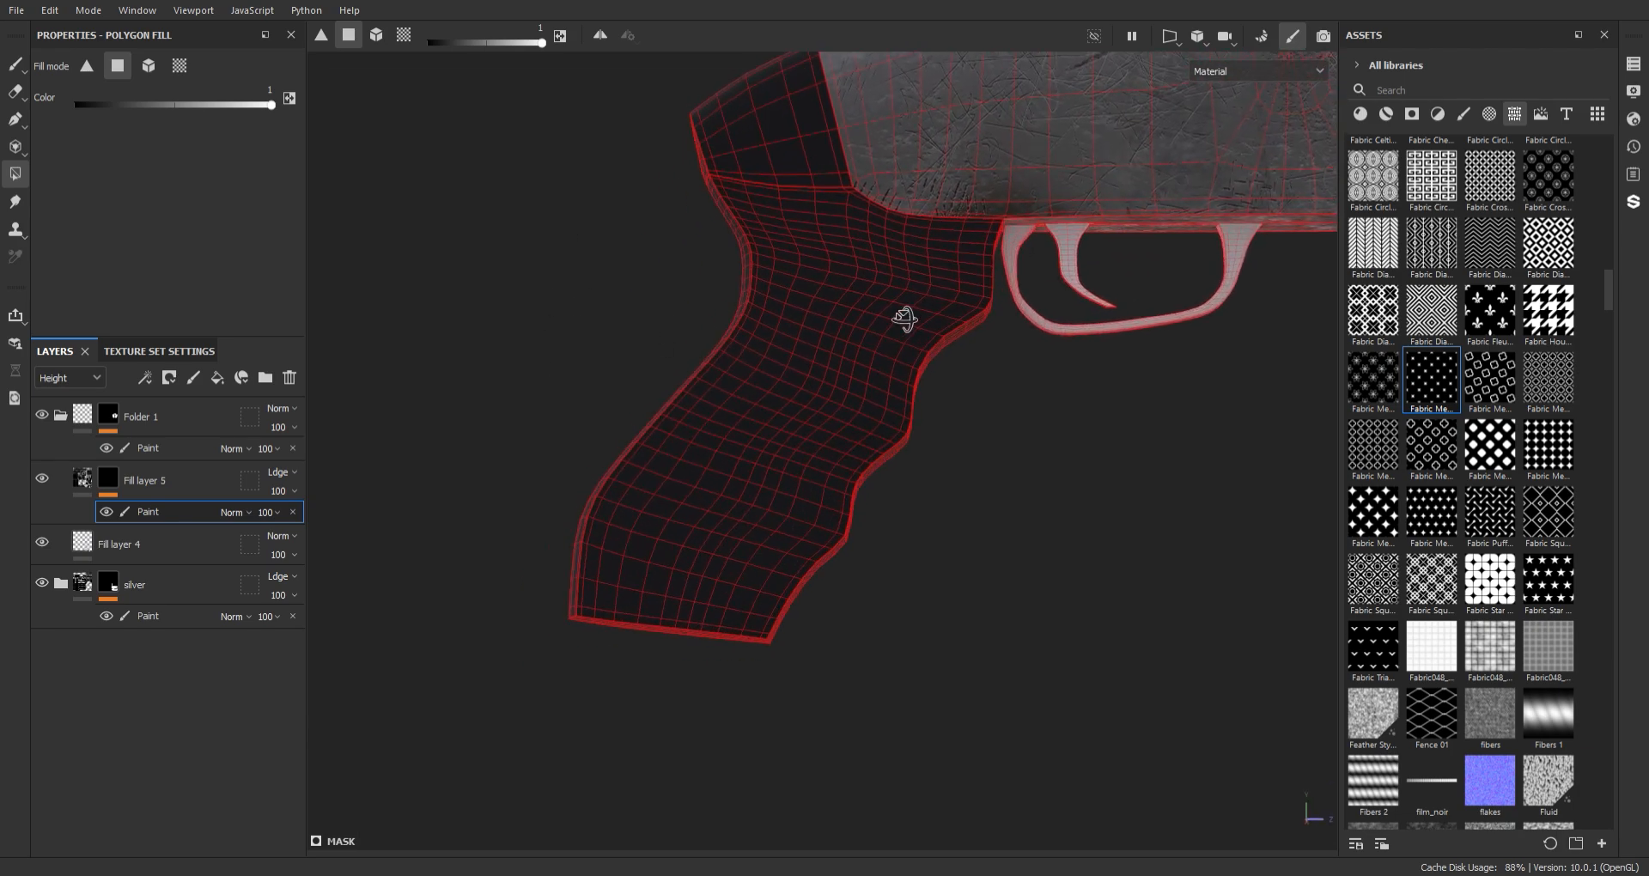
drag(629, 372, 916, 505)
alt+drag(915, 505, 795, 402)
key(ctrl+z)
- Fill the middle section of polygons on one side of the grip in Fill layer 5's mask
scroll(810, 427, up, 1)
click(784, 386)
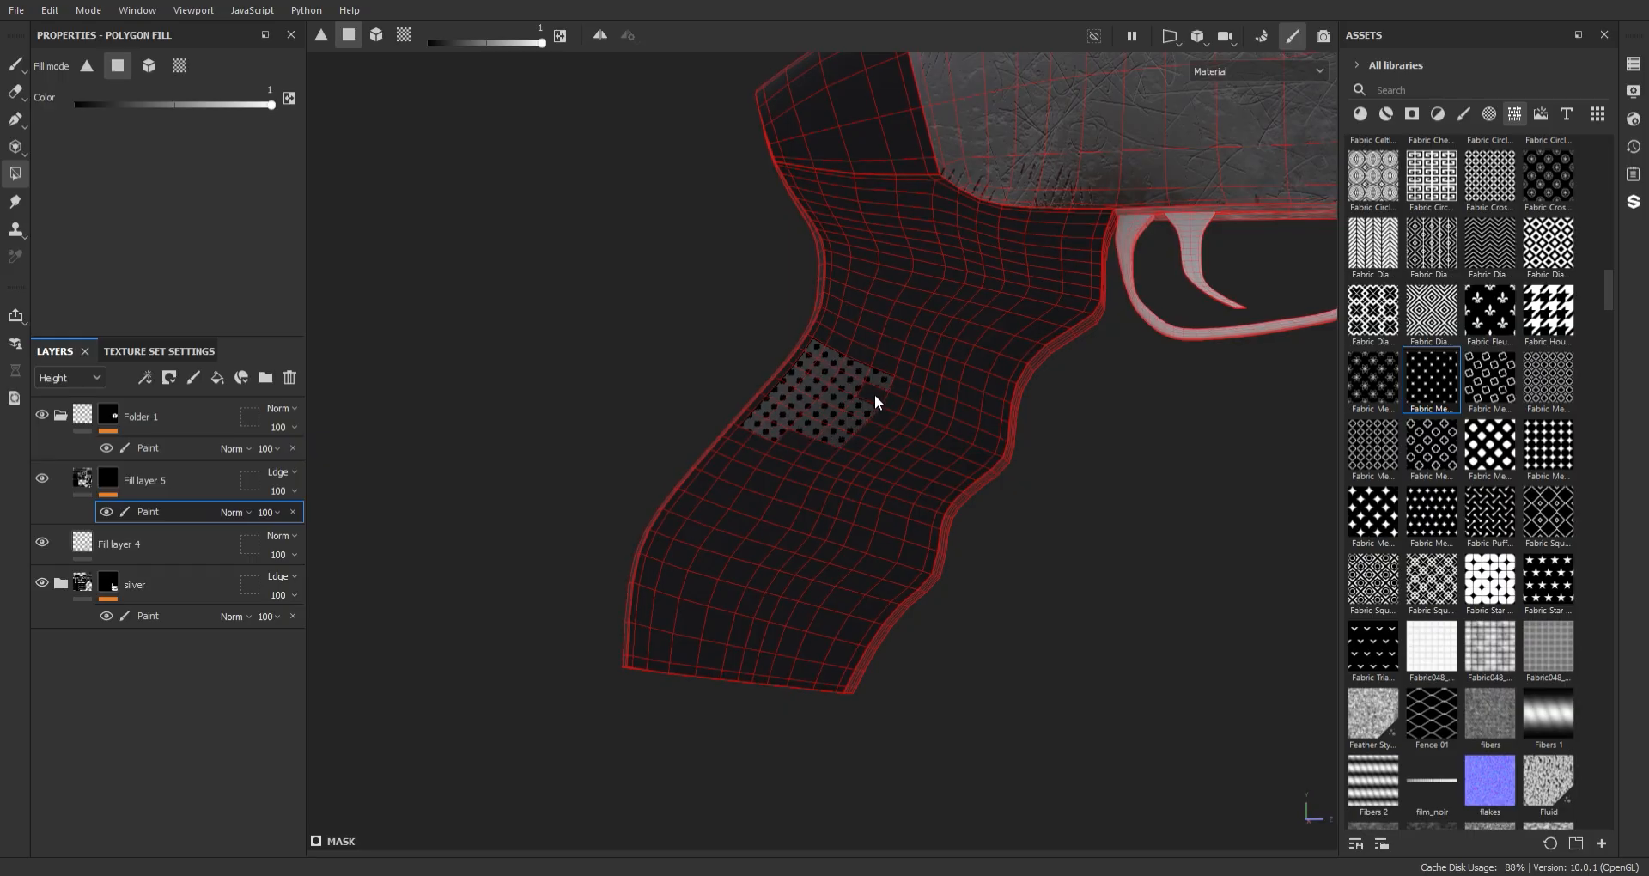
alt+drag(875, 402, 833, 402)
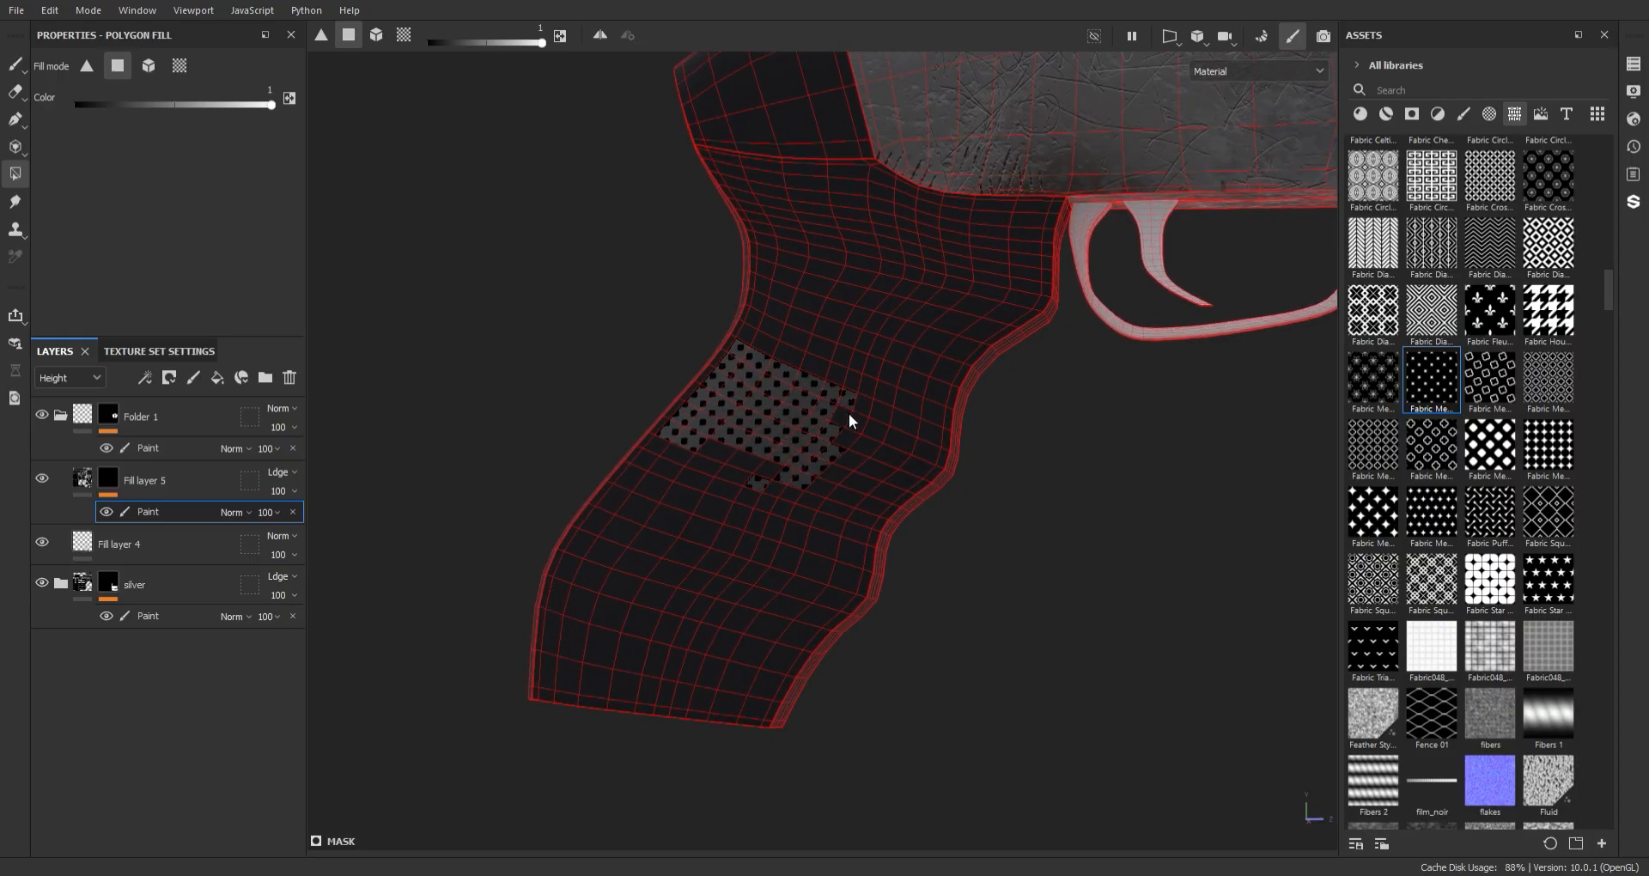
drag(734, 444, 862, 573)
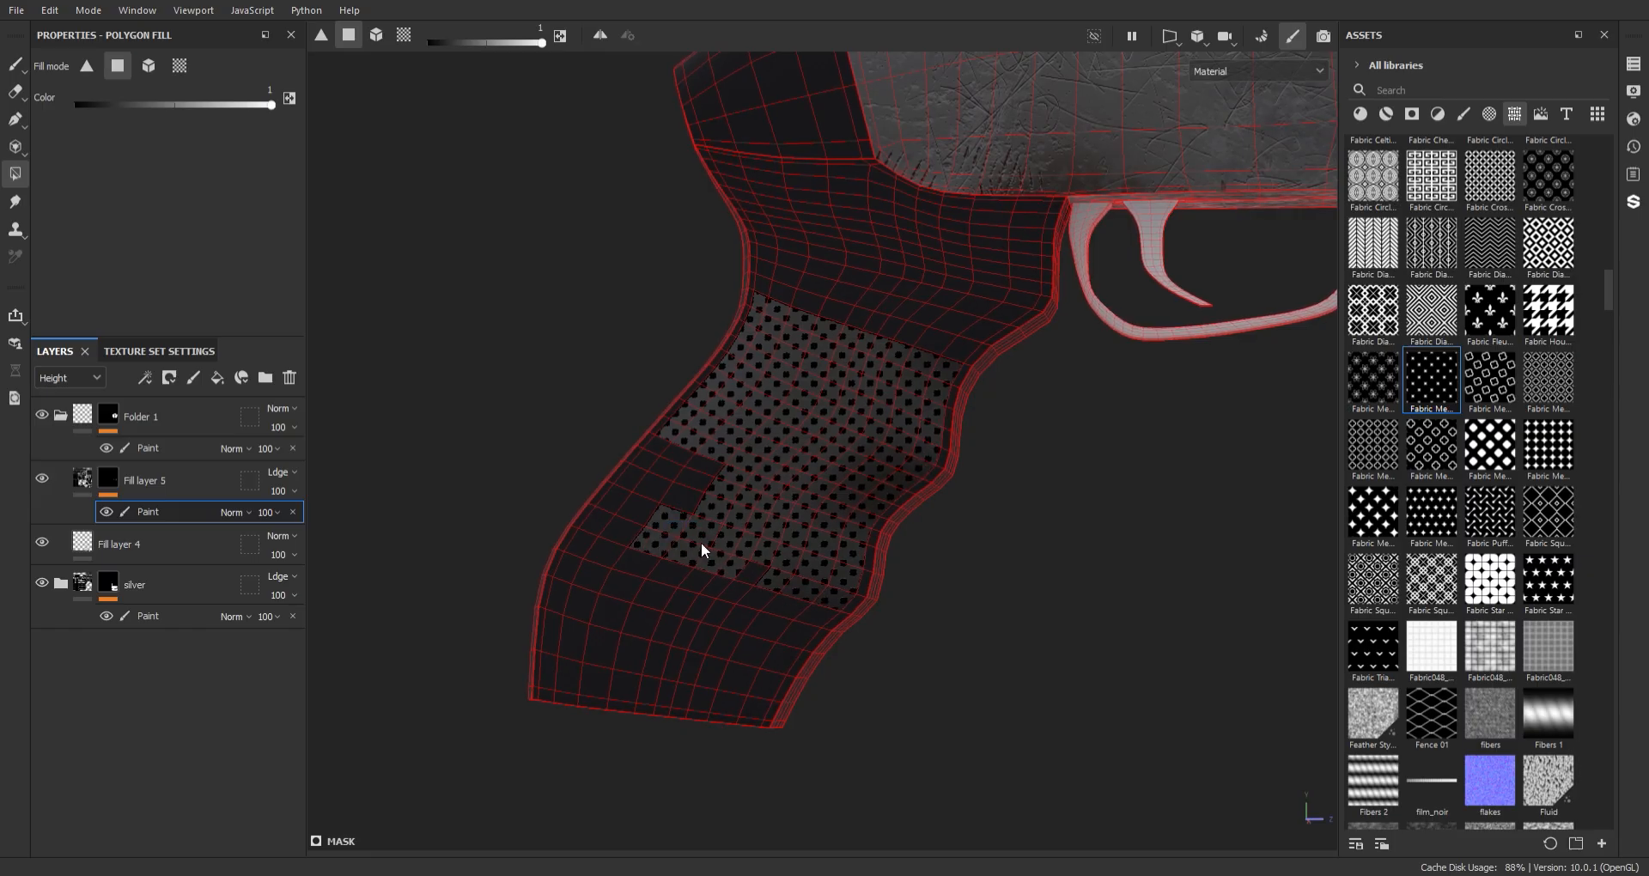
click(749, 573)
- Fill the matching middle section on the opposite side of the grip in white, completing its upper and rear edges
alt+drag(777, 545, 816, 507)
drag(723, 463, 735, 570)
drag(707, 355, 627, 429)
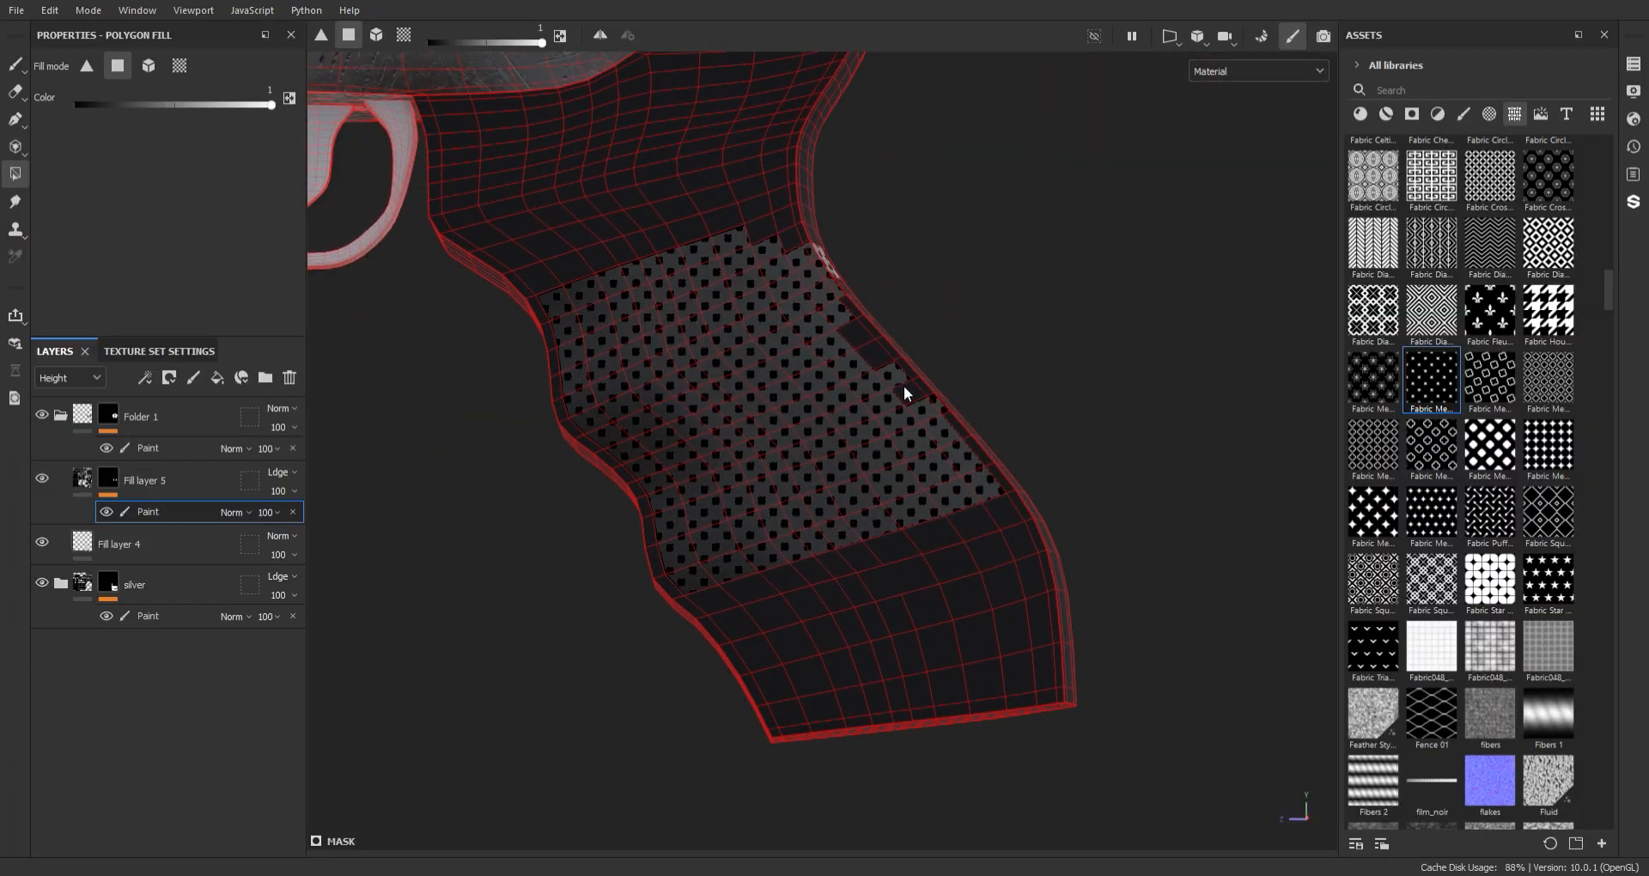
drag(904, 389, 855, 335)
alt+middle_drag(918, 341, 944, 438)
alt+drag(945, 438, 755, 434)
alt+drag(744, 361, 892, 600)
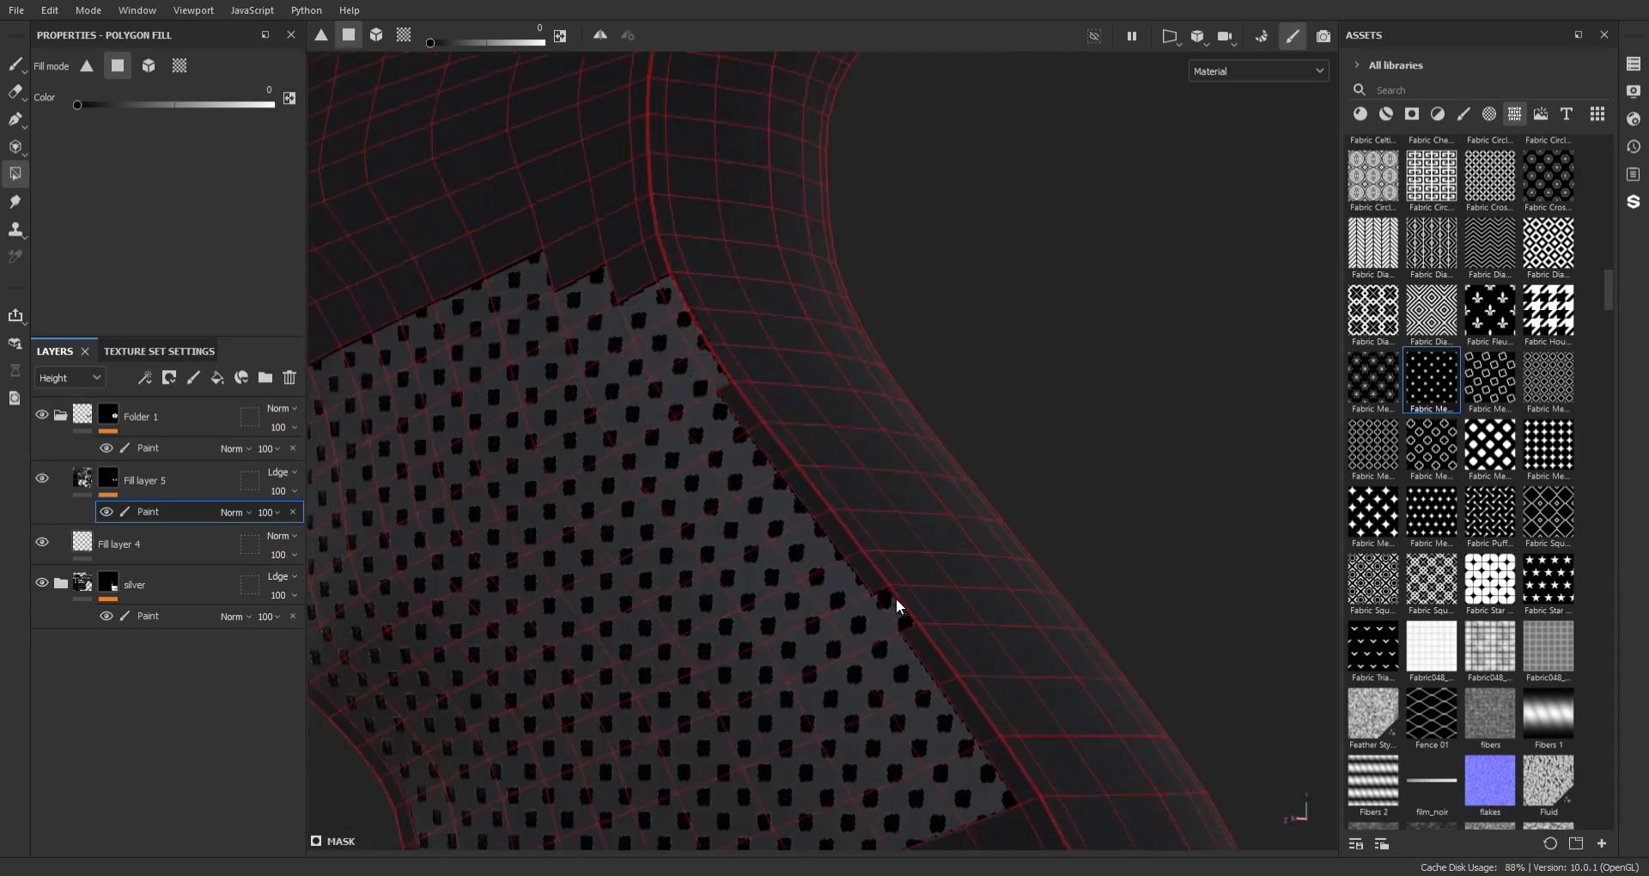
alt+middle_drag(716, 354, 796, 433)
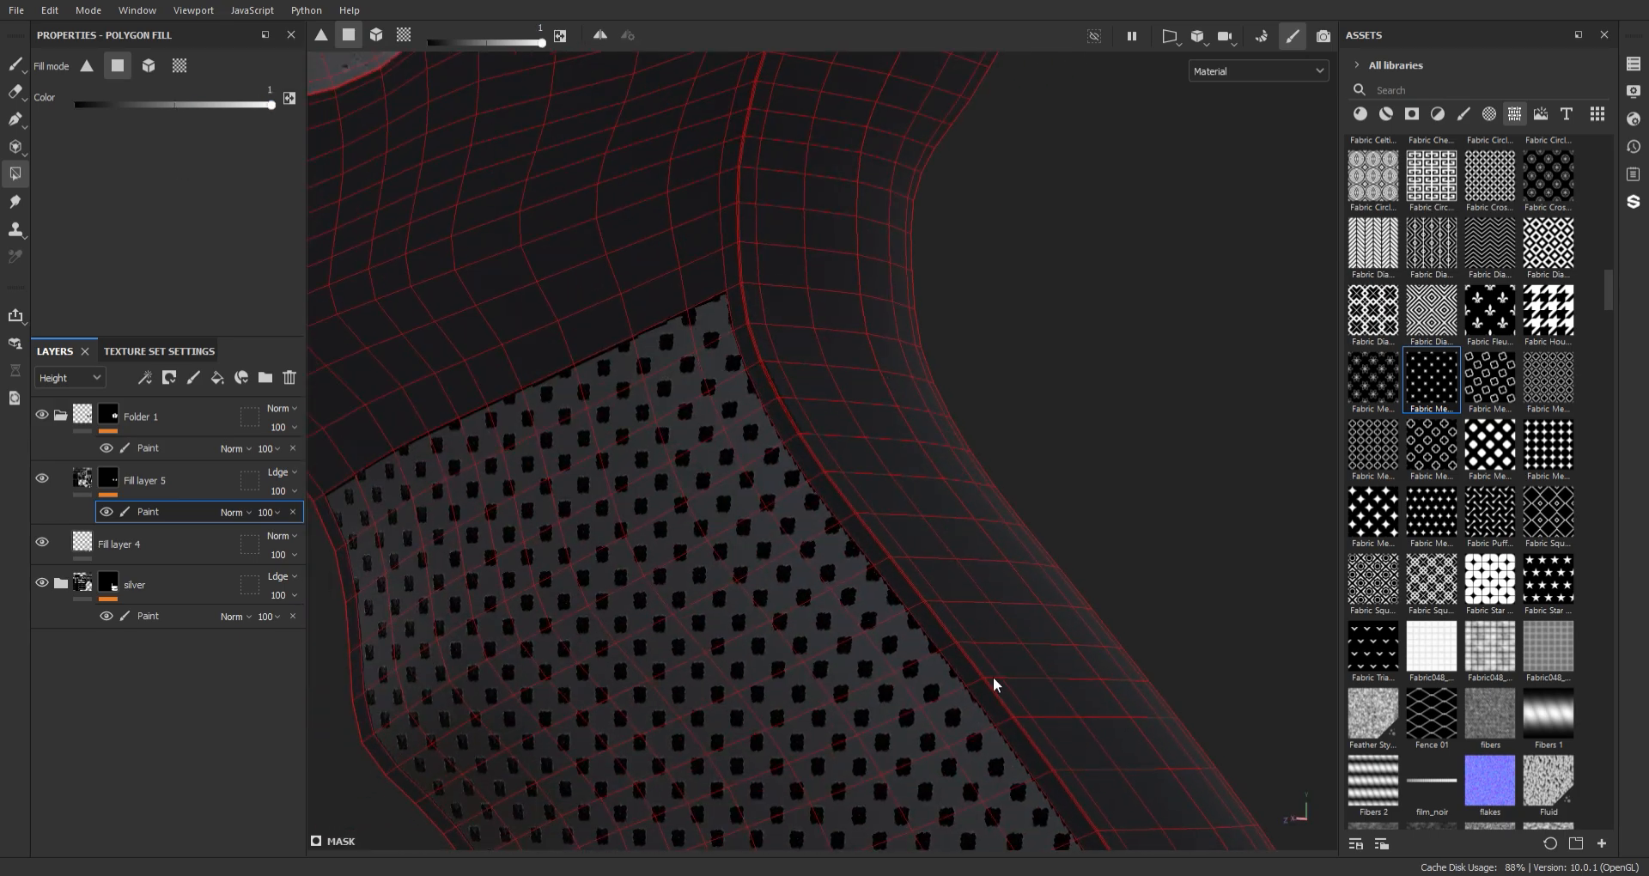
- Extend the masked pattern area toward the butt of the grip and erase the stray polygon on the grip's back strip
alt+drag(994, 685, 707, 493)
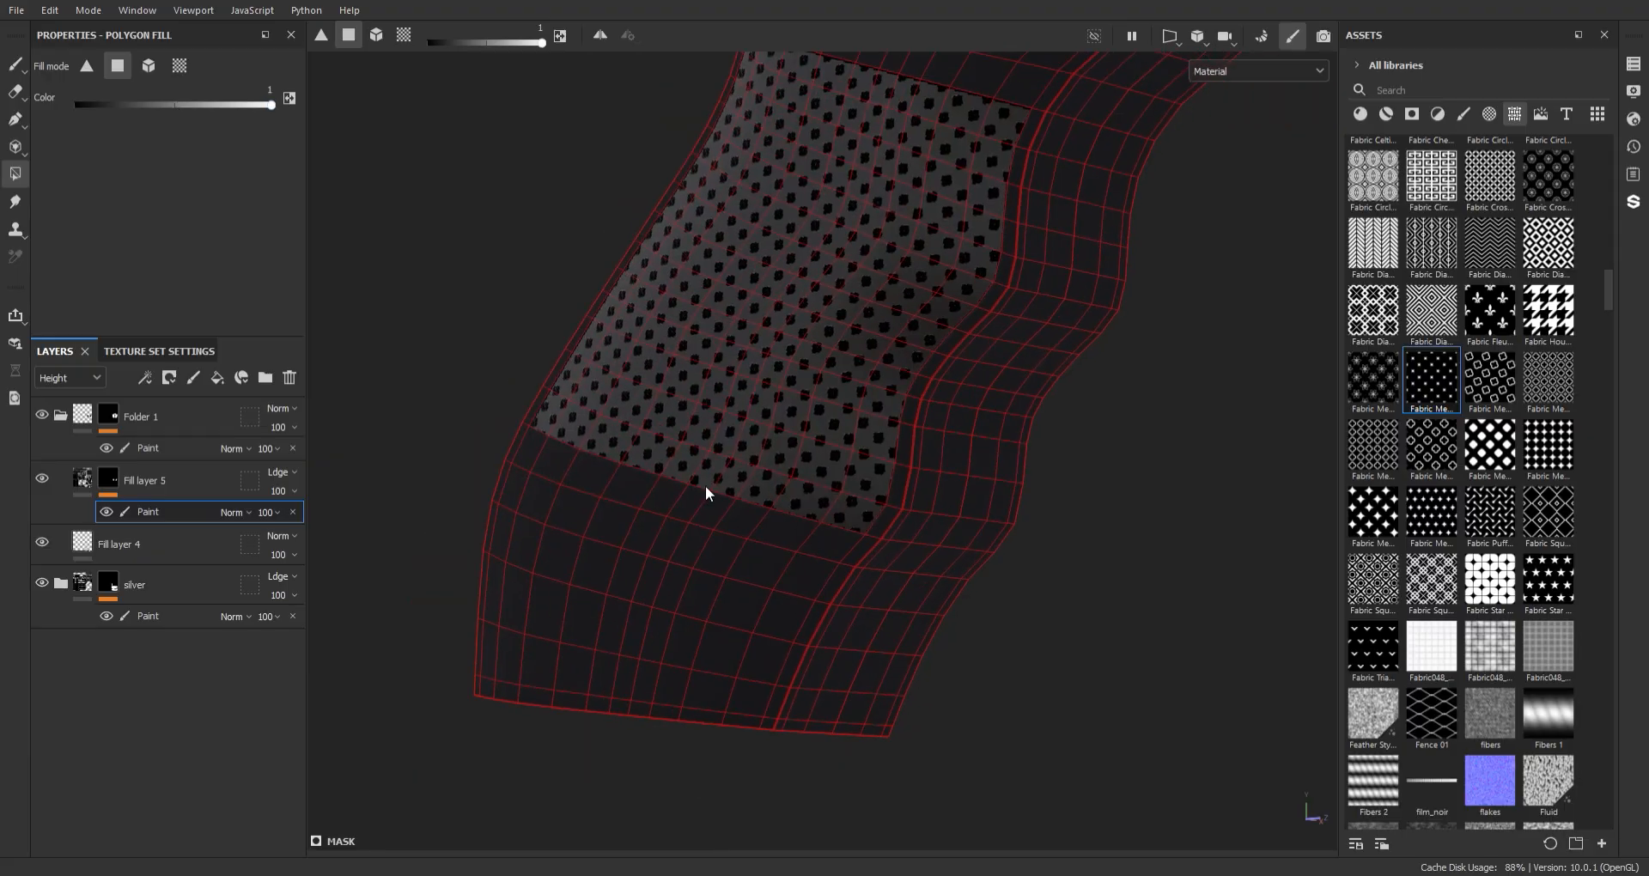
mouse_move(609, 480)
mouse_down()
mouse_move(733, 563)
mouse_move(554, 525)
mouse_up()
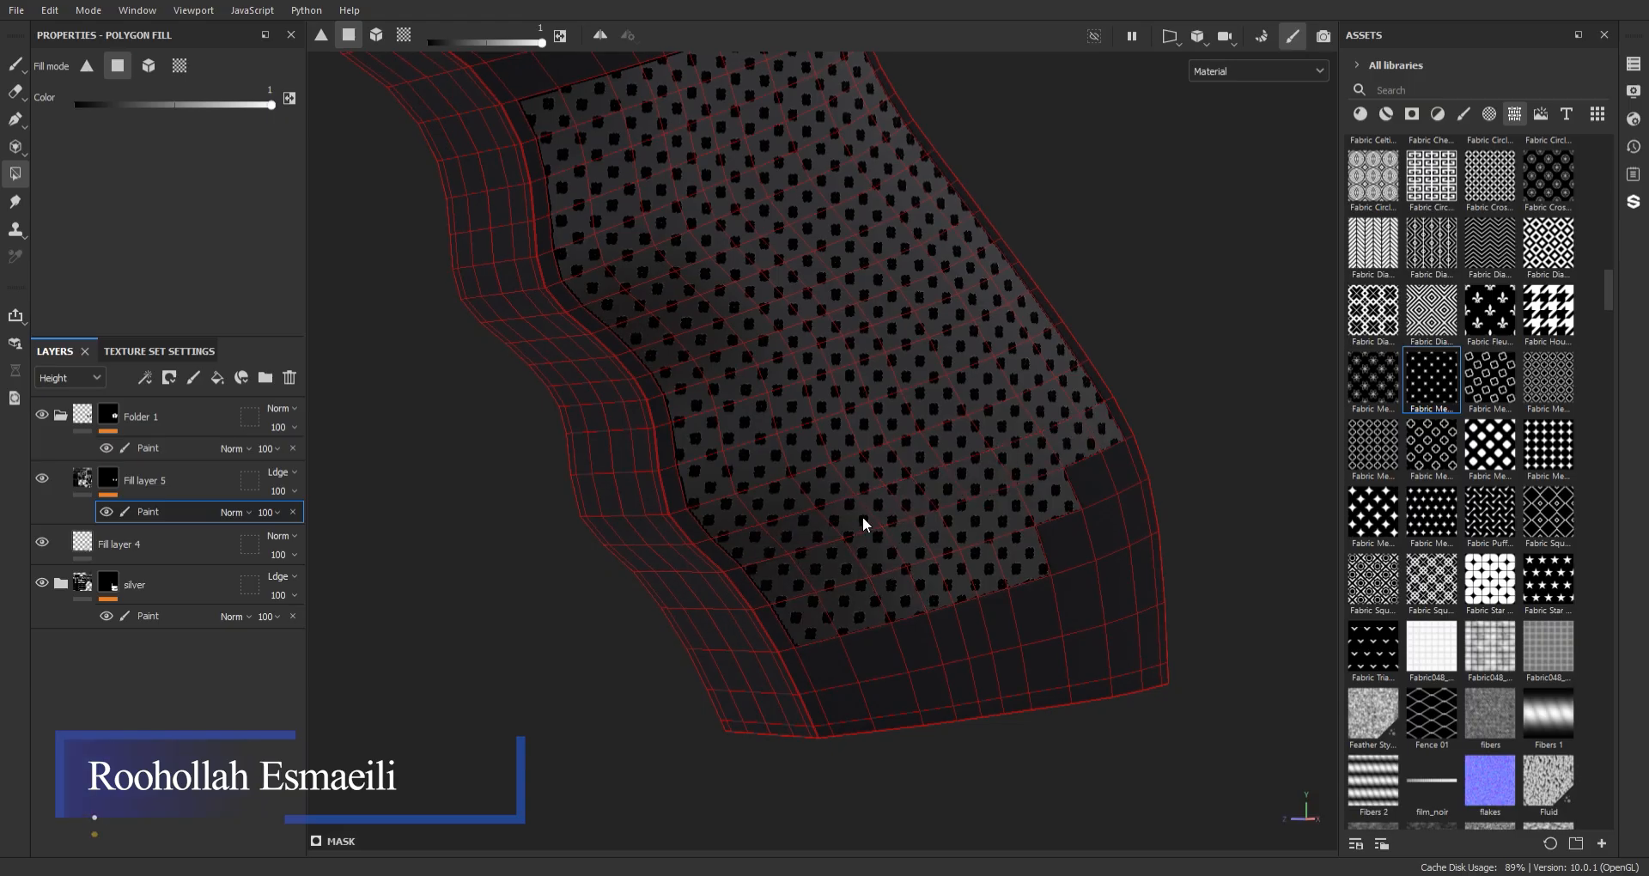
alt+drag(1131, 506, 1021, 481)
alt+drag(1169, 496, 1048, 503)
key(x)
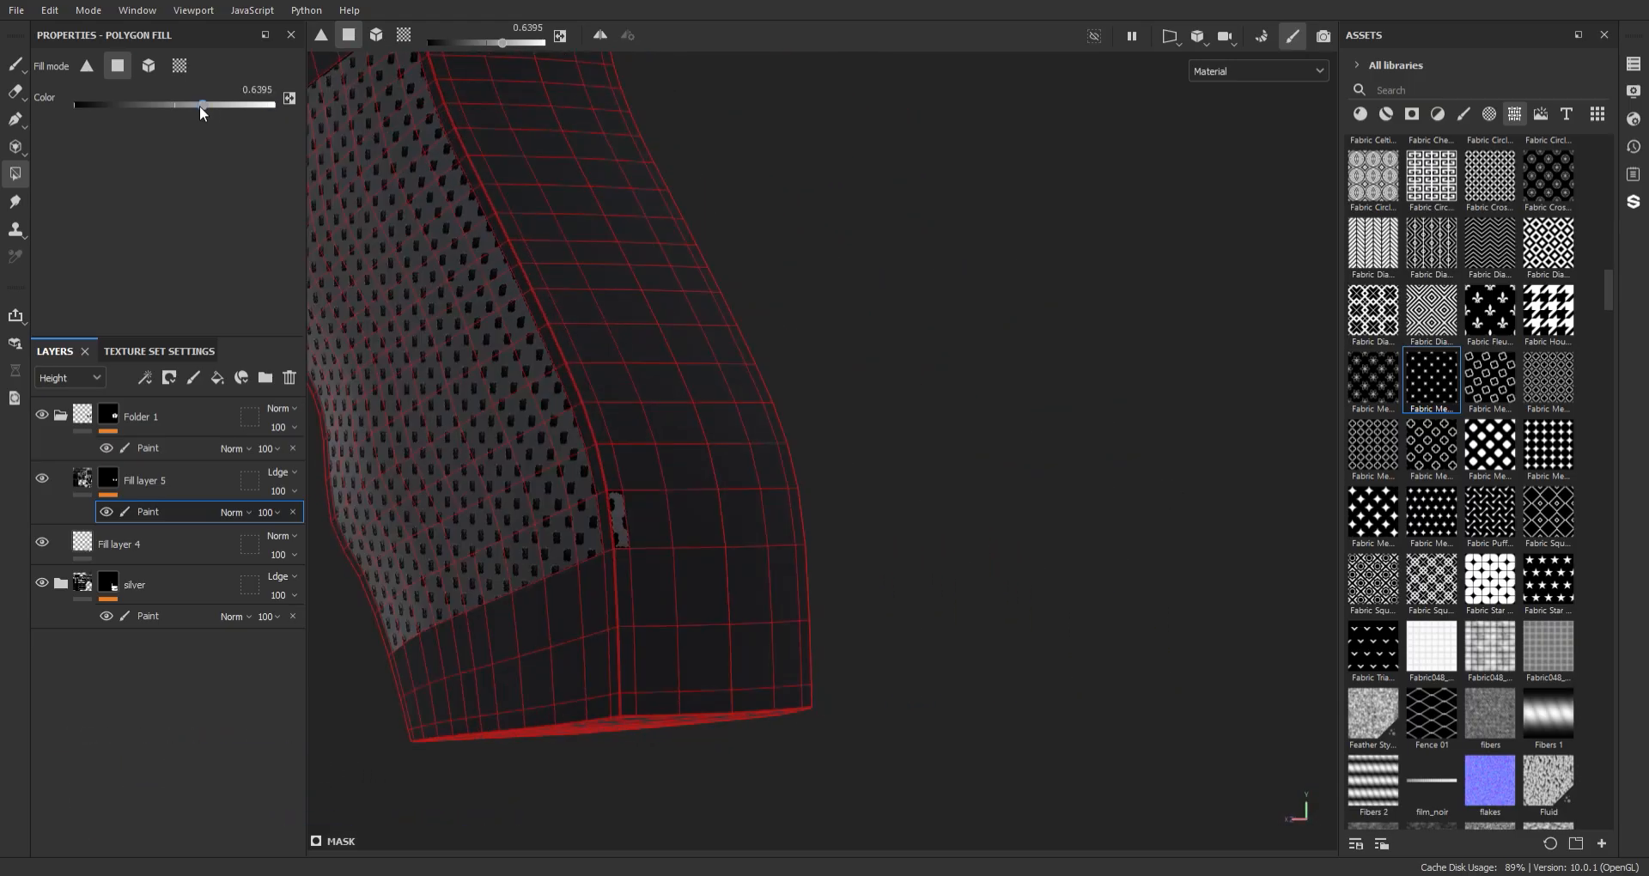
click(617, 518)
ctrl+alt+drag(806, 541, 859, 593)
click(1082, 661)
- Fill the remaining gaps in the lowest row of the grip's pattern area with white and return to the Paint tool
alt+drag(1084, 657, 1014, 421)
key(x)
click(751, 539)
alt+drag(1108, 549, 996, 567)
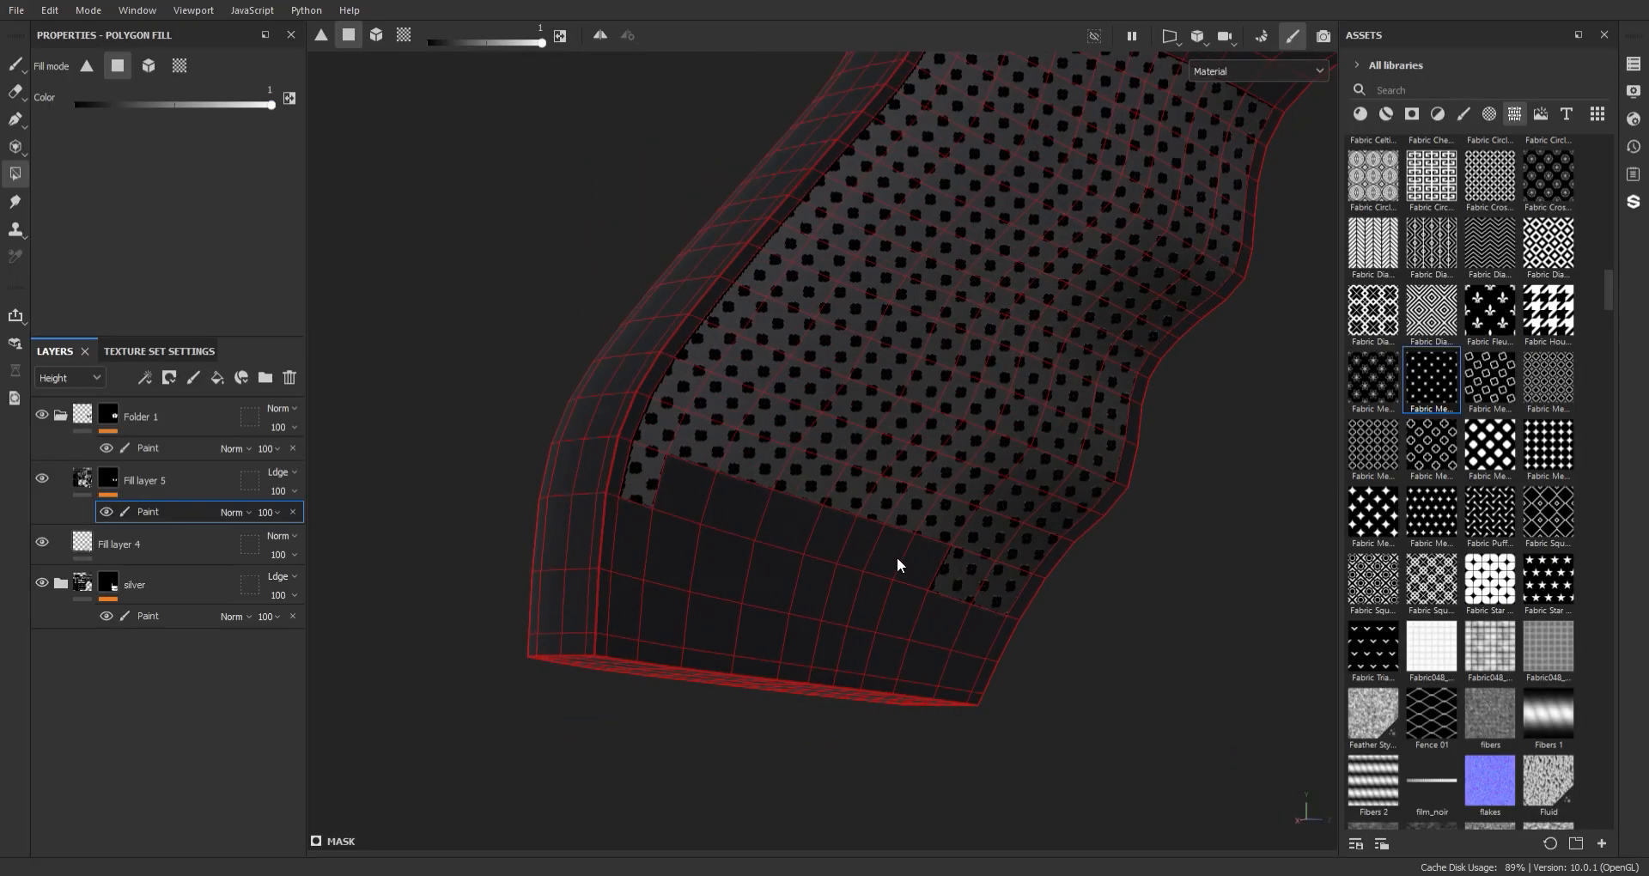
click(692, 497)
mouse_move(1108, 515)
alt+right_down()
mouse_move(1082, 405)
mouse_move(950, 184)
alt+right_up()
key(1)
mouse_move(950, 184)
alt+mouse_down()
mouse_move(1065, 284)
mouse_move(1256, 336)
alt+mouse_up()
alt+right_drag(1255, 335, 1271, 404)
alt+drag(1202, 391, 1084, 414)
- Replace the height texture of Fill layer 5 with Fabric048_2K-PNG_Roughness
drag(1611, 285, 1611, 321)
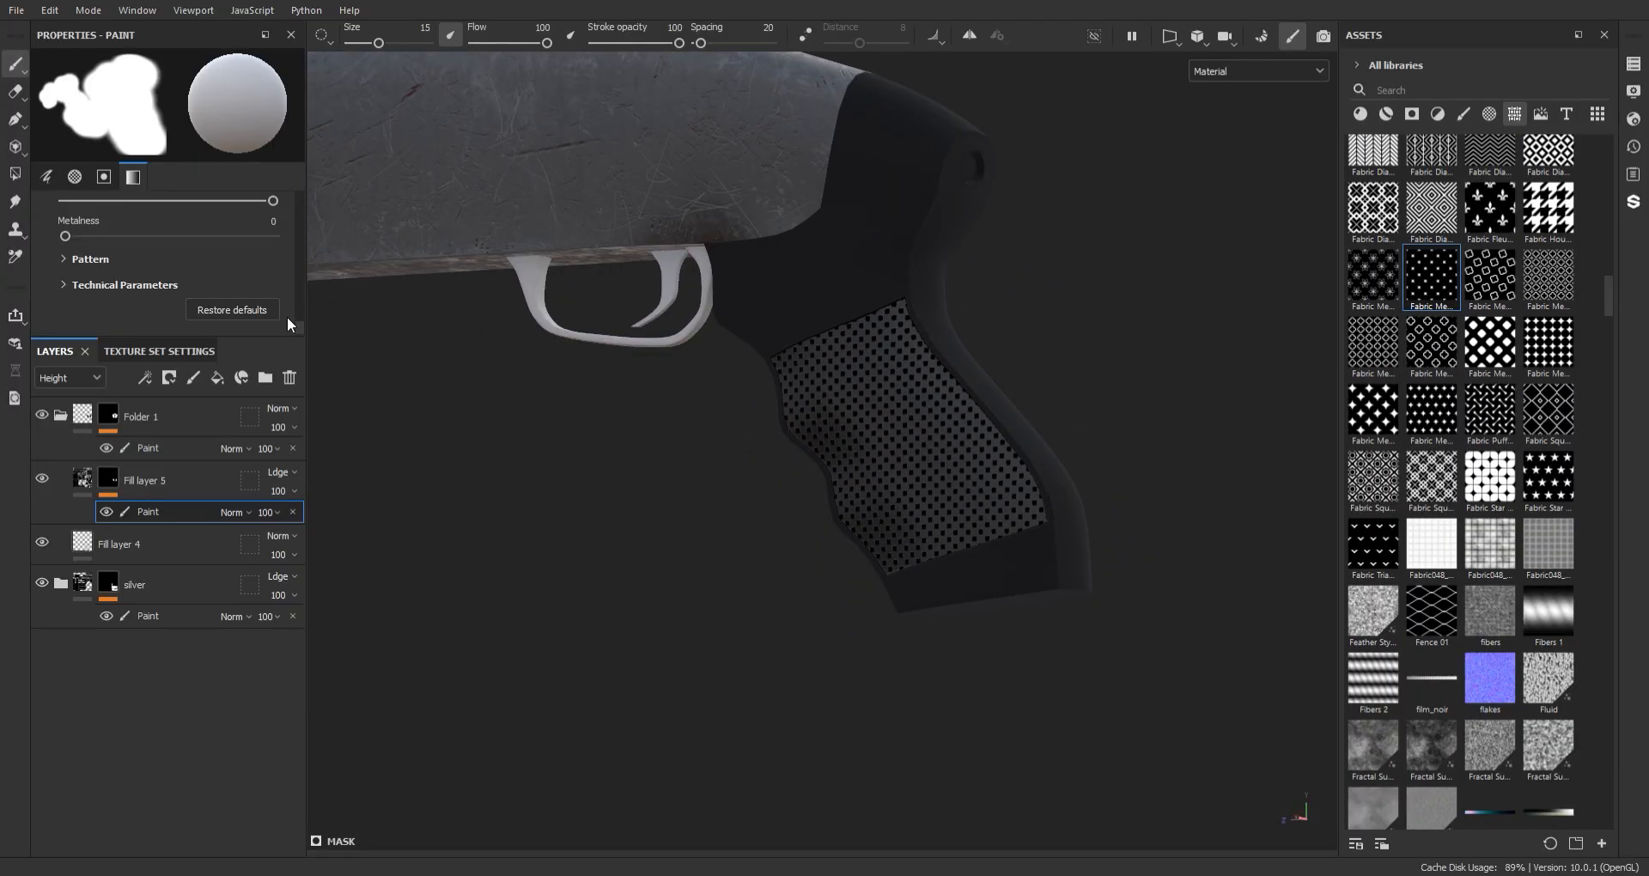
drag(287, 317, 292, 252)
click(84, 480)
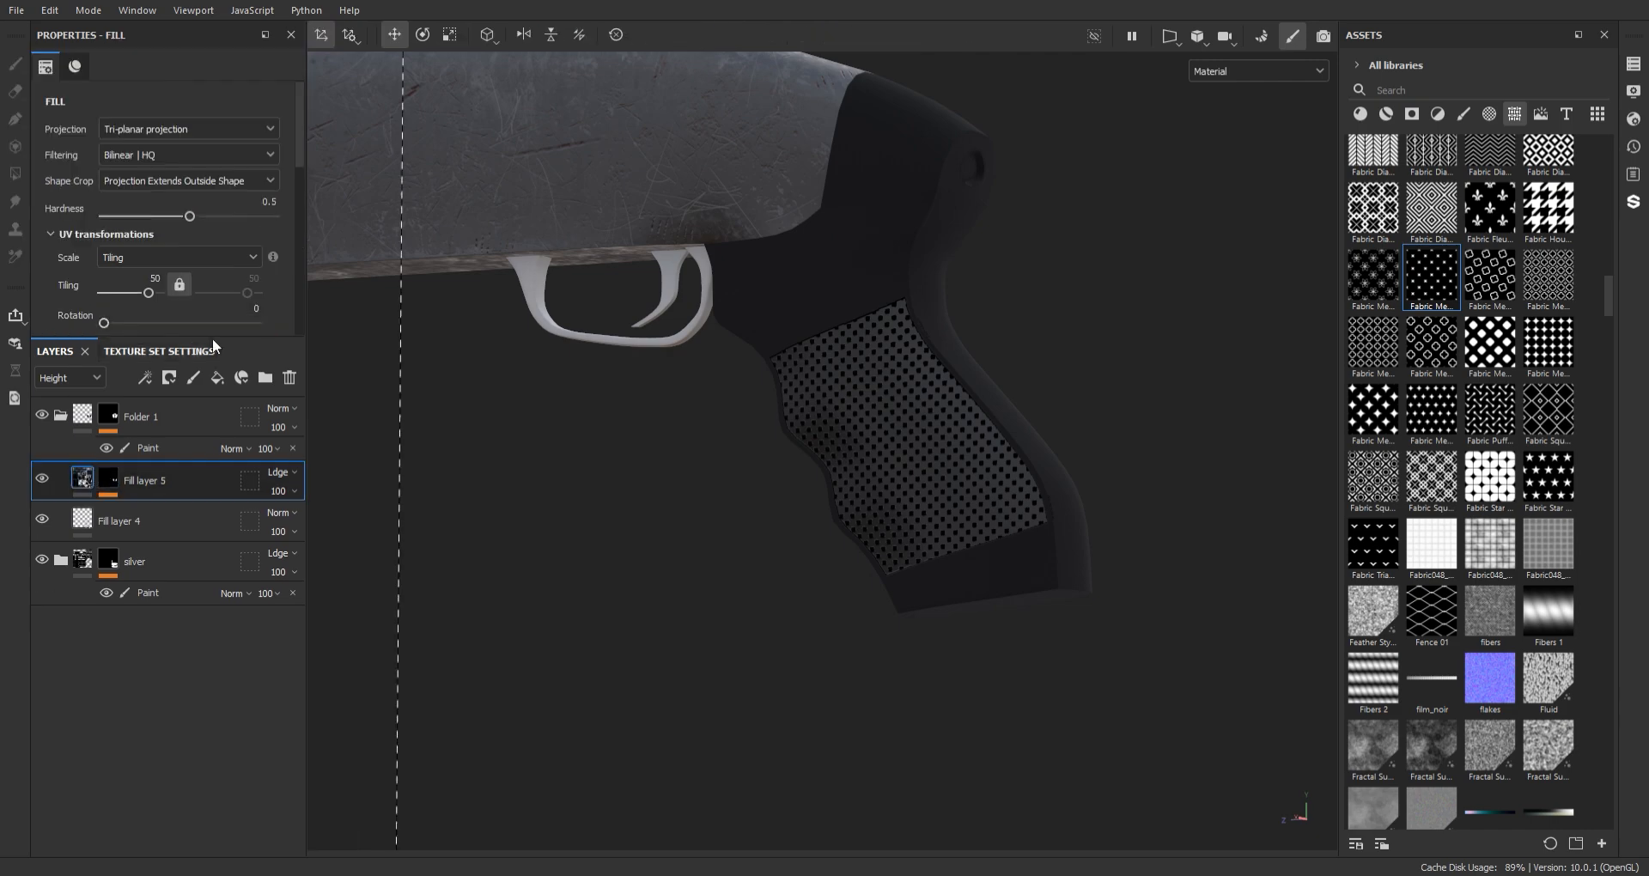
scroll(225, 301, down, 2)
scroll(259, 254, up, 2)
scroll(279, 193, down, 3)
scroll(207, 194, up, 3)
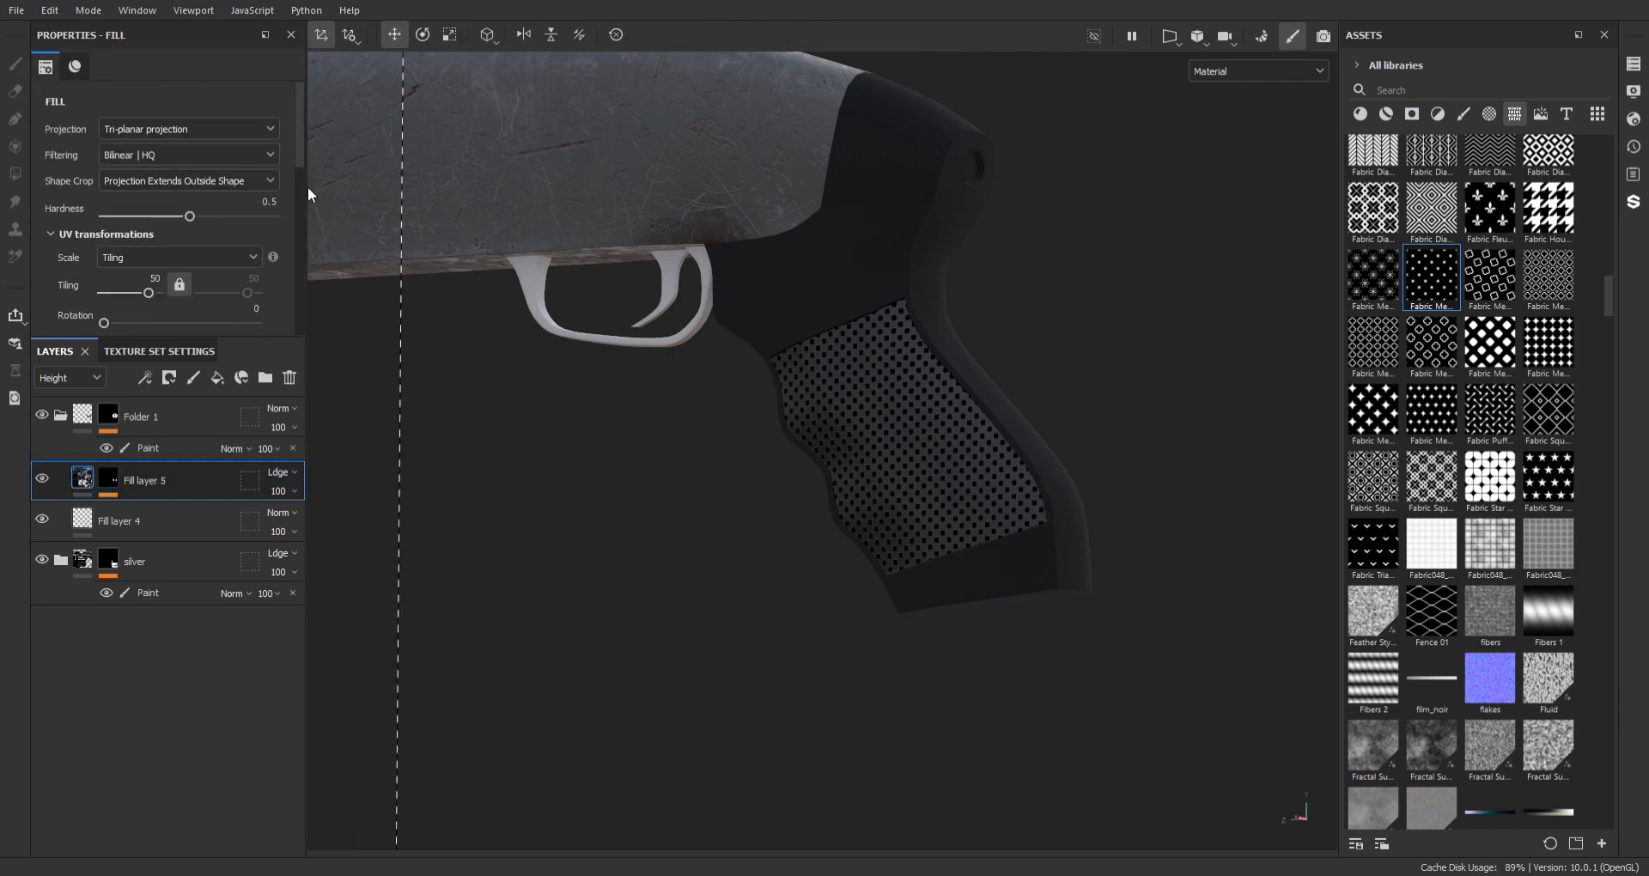
scroll(287, 265, down, 5)
drag(1544, 552, 128, 156)
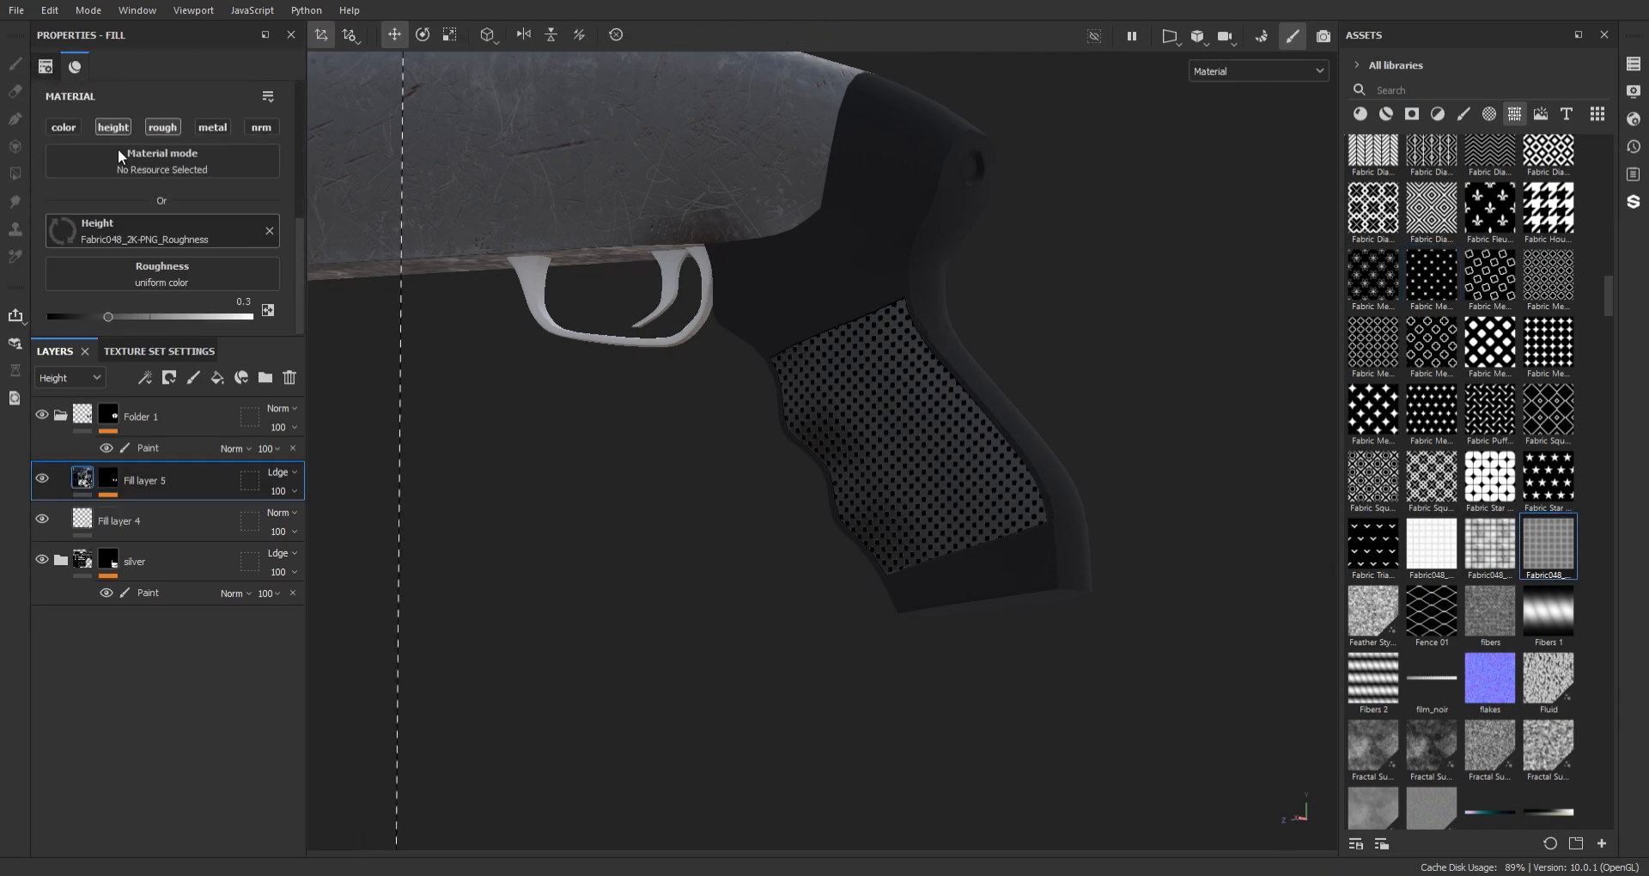
scroll(915, 408, up, 4)
mouse_move(915, 408)
alt+mouse_down()
mouse_move(884, 450)
mouse_move(673, 482)
mouse_move(824, 254)
alt+mouse_up()
scroll(800, 273, down, 5)
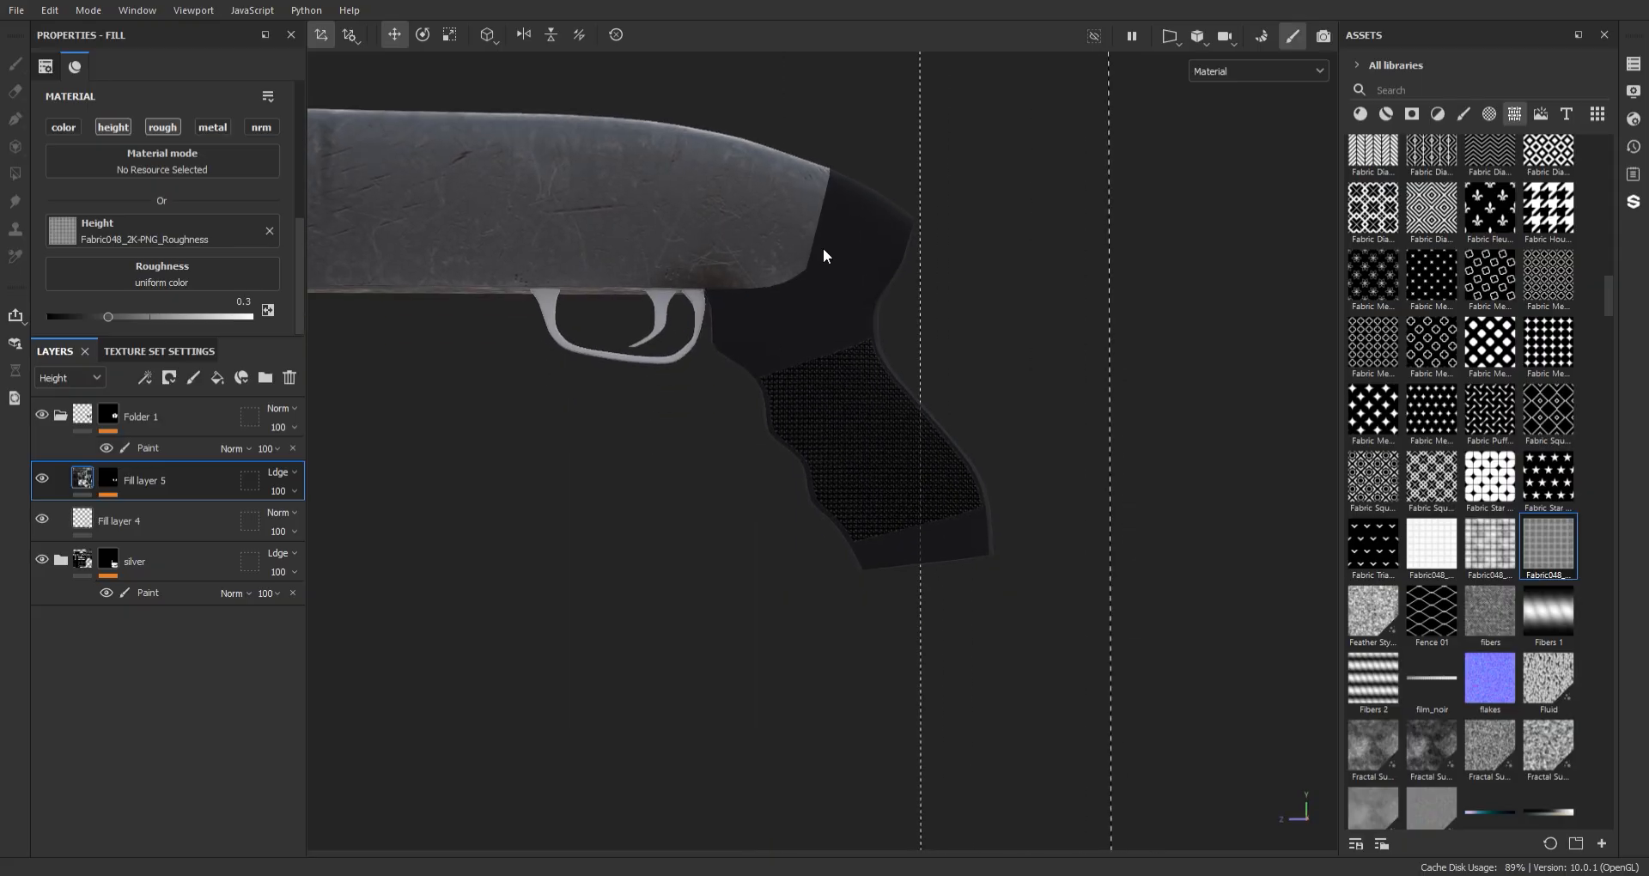
scroll(825, 254, up, 4)
click(108, 479)
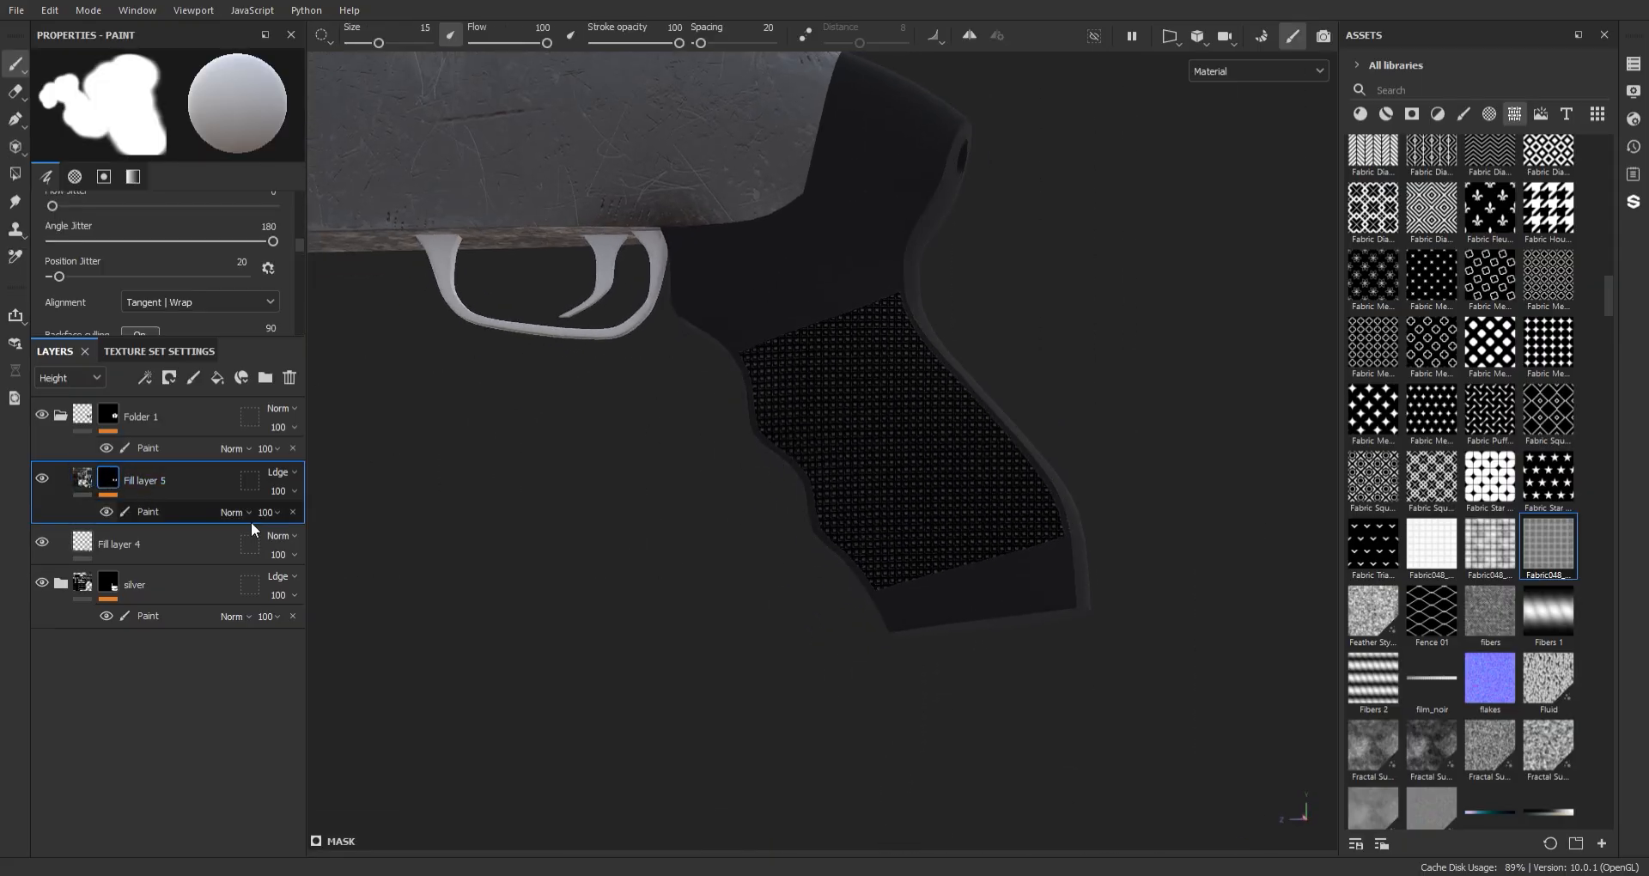
click(149, 514)
mouse_move(719, 339)
alt+mouse_down()
mouse_move(696, 408)
mouse_move(726, 455)
alt+mouse_up()
scroll(725, 455, up, 3)
key(2)
mouse_move(851, 468)
mouse_down()
mouse_move(899, 424)
mouse_move(913, 455)
mouse_move(586, 438)
mouse_move(847, 394)
mouse_move(962, 348)
mouse_move(662, 560)
mouse_move(606, 550)
mouse_up()
key(ctrl+z)
scroll(839, 430, up, 3)
scroll(913, 455, down, 5)
- Show the Roughness channel in the layer stack and lower Fill layer 5's opacity to 12
click(82, 478)
click(70, 378)
click(70, 424)
drag(284, 490, 286, 525)
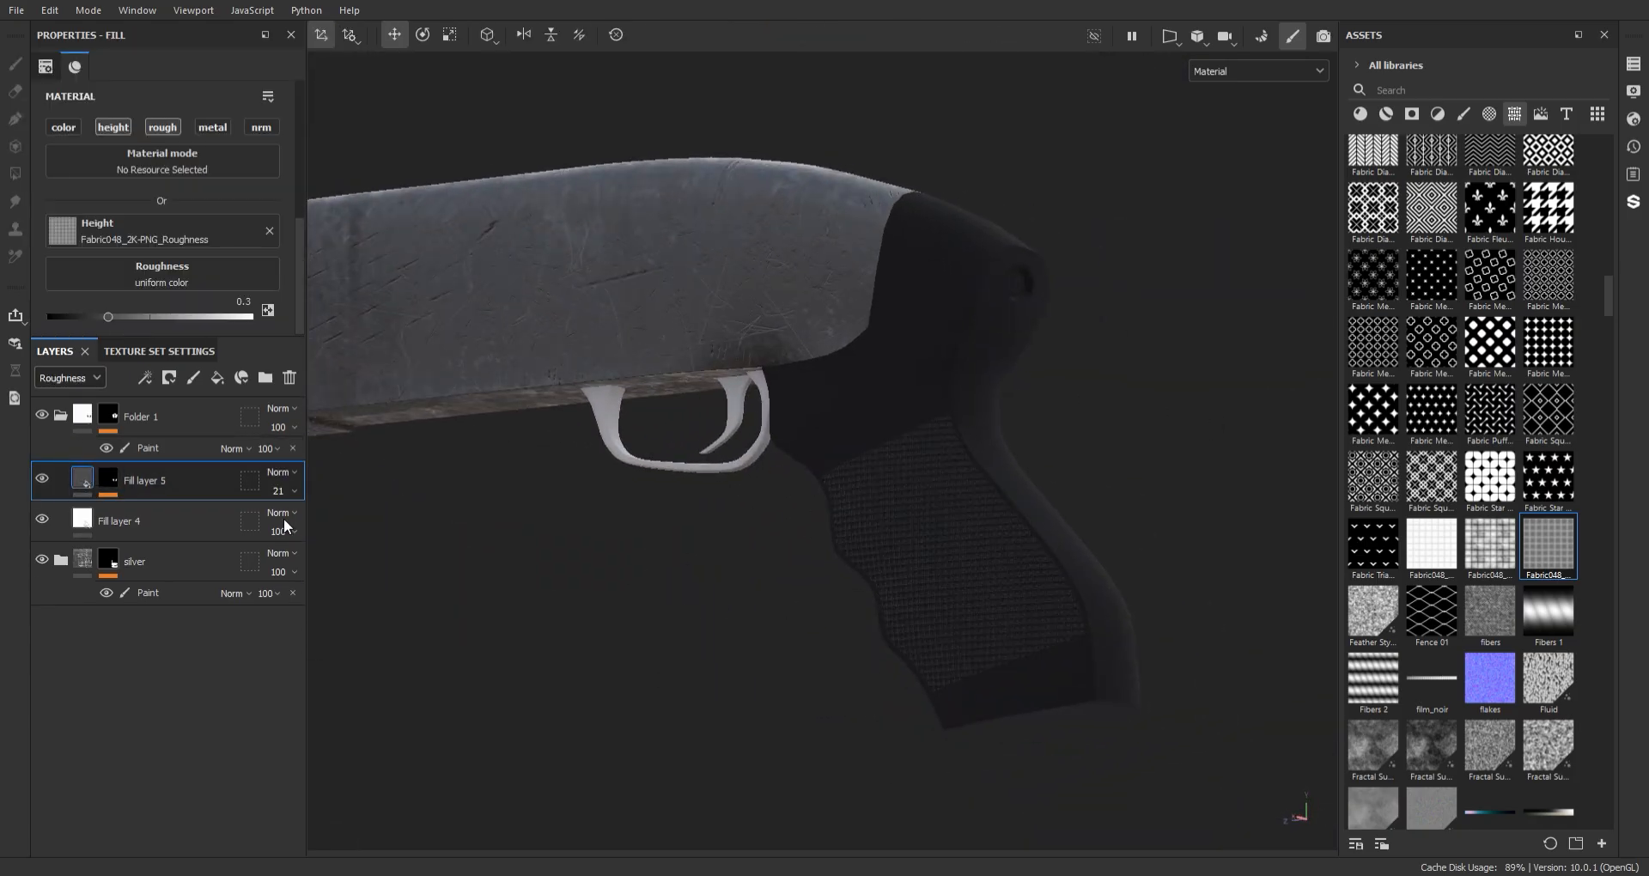
alt+right_drag(1001, 515, 1142, 703)
alt+drag(1142, 703, 859, 602)
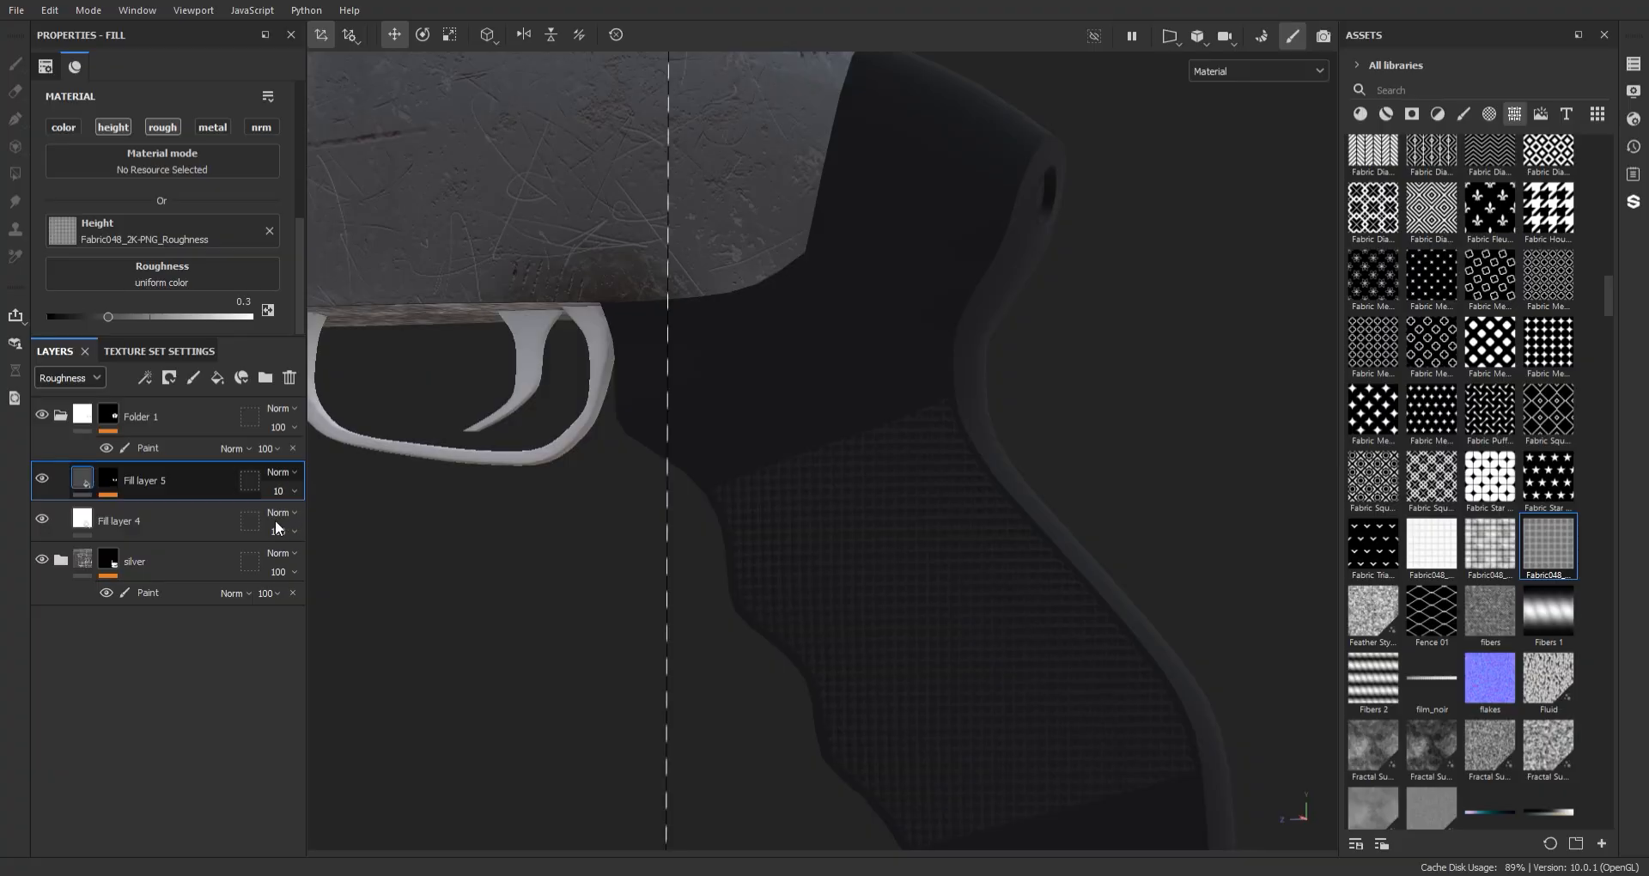
drag(275, 521, 275, 519)
- Toggle Fill layer 5's visibility and examine its effect on the grip from several angles
alt+right_drag(1014, 730, 834, 584)
alt+drag(1013, 696, 755, 504)
click(41, 478)
click(38, 477)
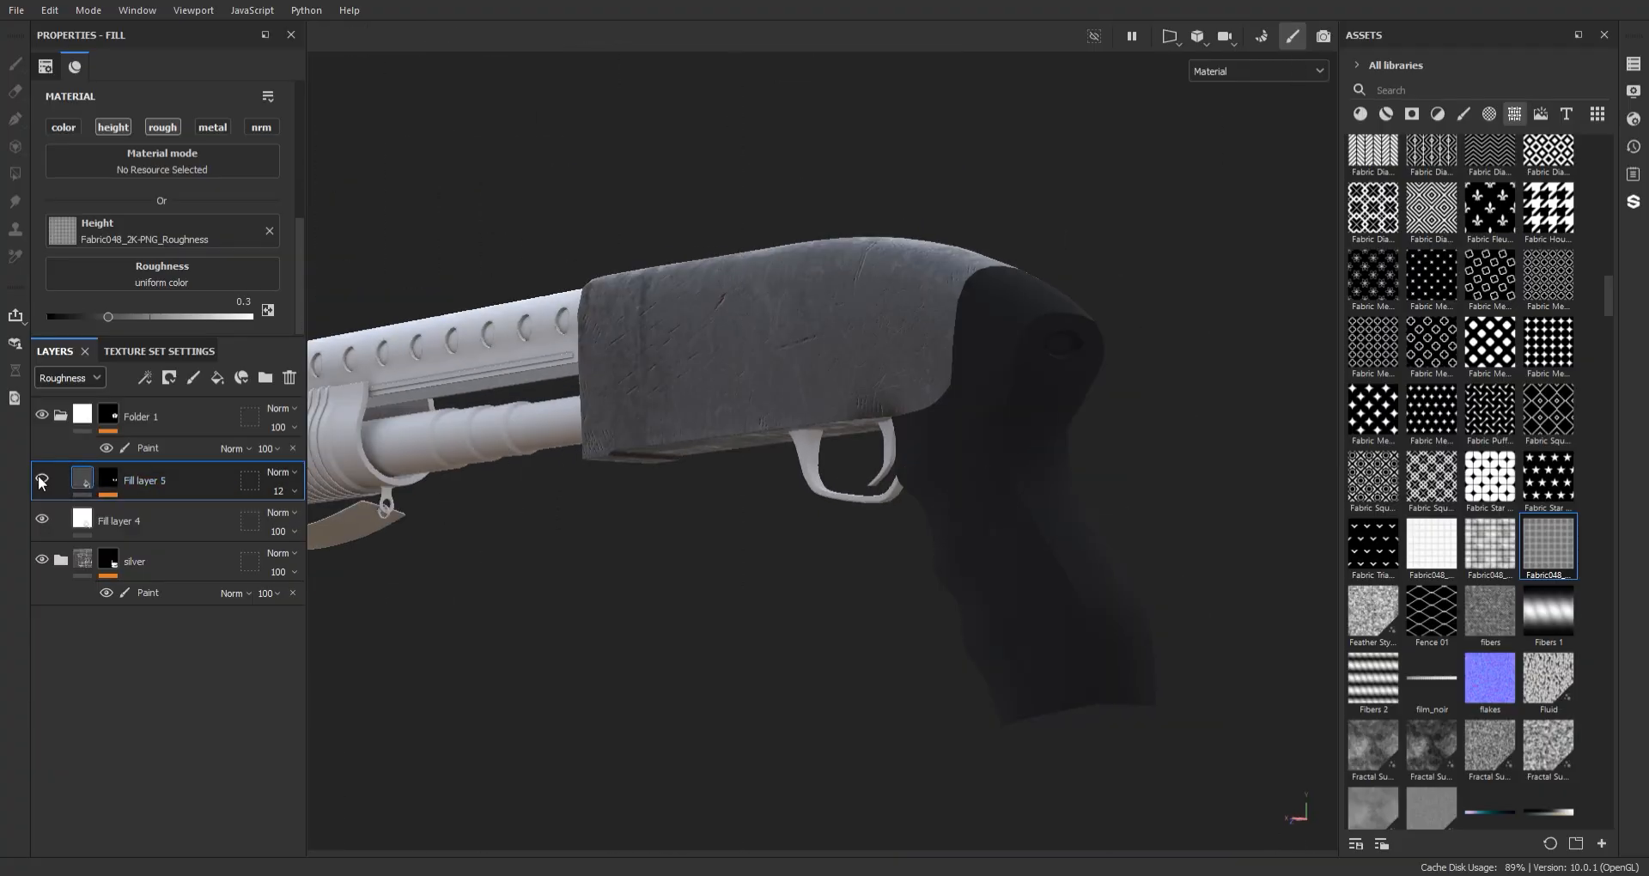
click(40, 481)
alt+drag(755, 412, 755, 490)
alt+right_drag(996, 515, 1156, 603)
alt+drag(1156, 604, 957, 481)
alt+right_drag(957, 482, 1039, 542)
- Add a fill layer above Fill layer 5 with roughness 1 and height -0.0667, using Normal blending in the Height channel
click(217, 378)
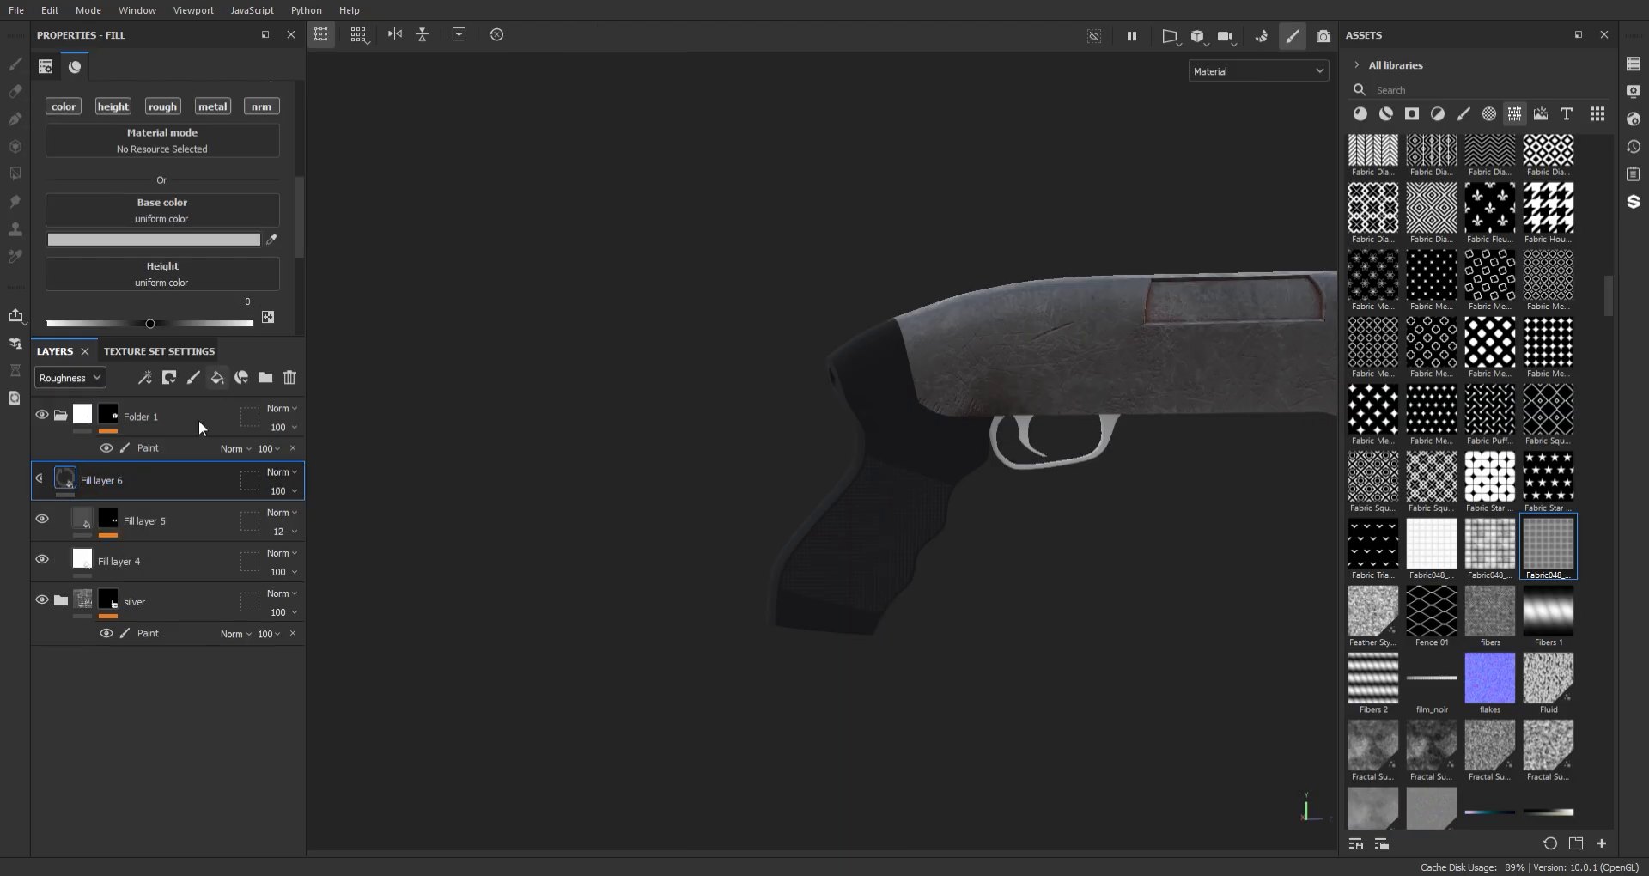
scroll(201, 147, down, 2)
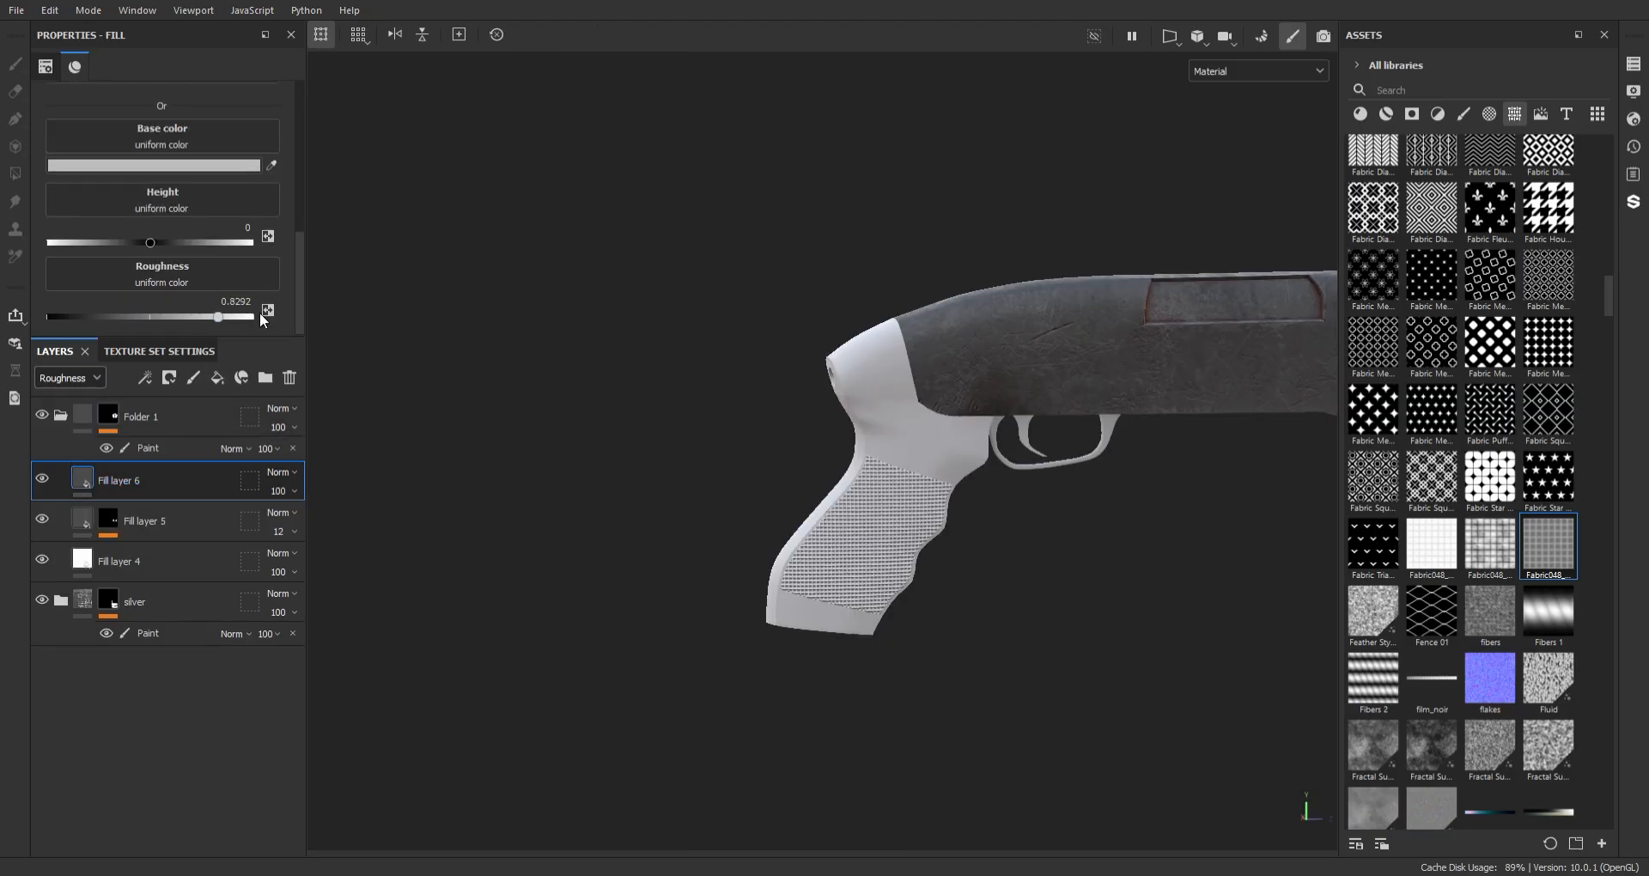
drag(145, 243, 142, 243)
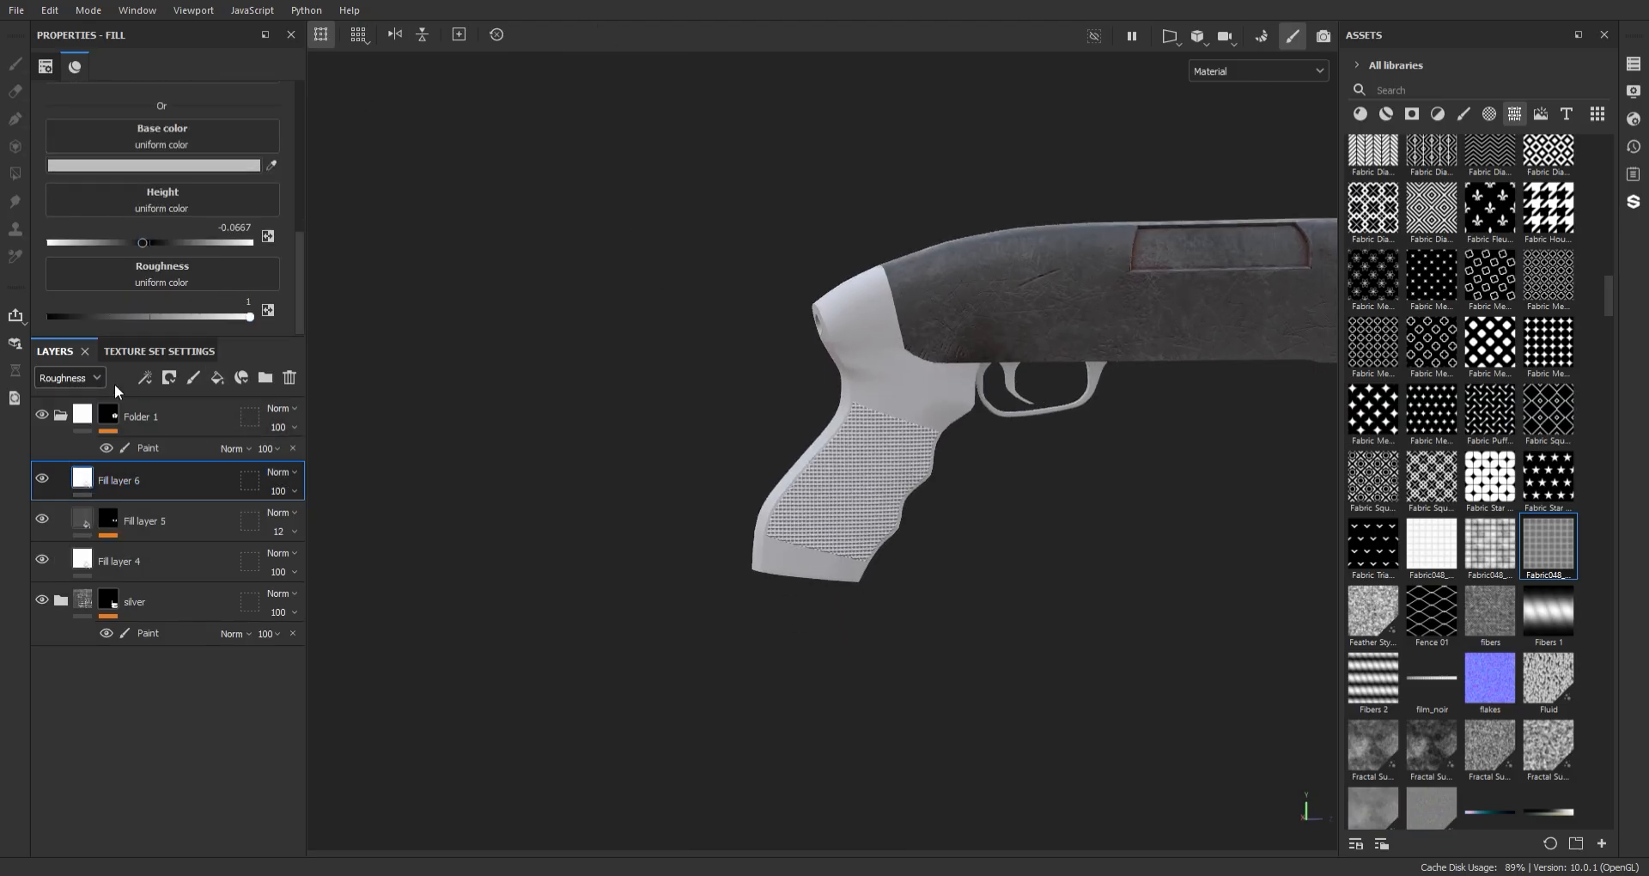
click(70, 413)
click(285, 472)
click(290, 491)
- Mask Fill layer 6 with a Metal Edge Wear generator using wear level 0.85 and wear contrast 0.57
alt+drag(639, 309, 601, 321)
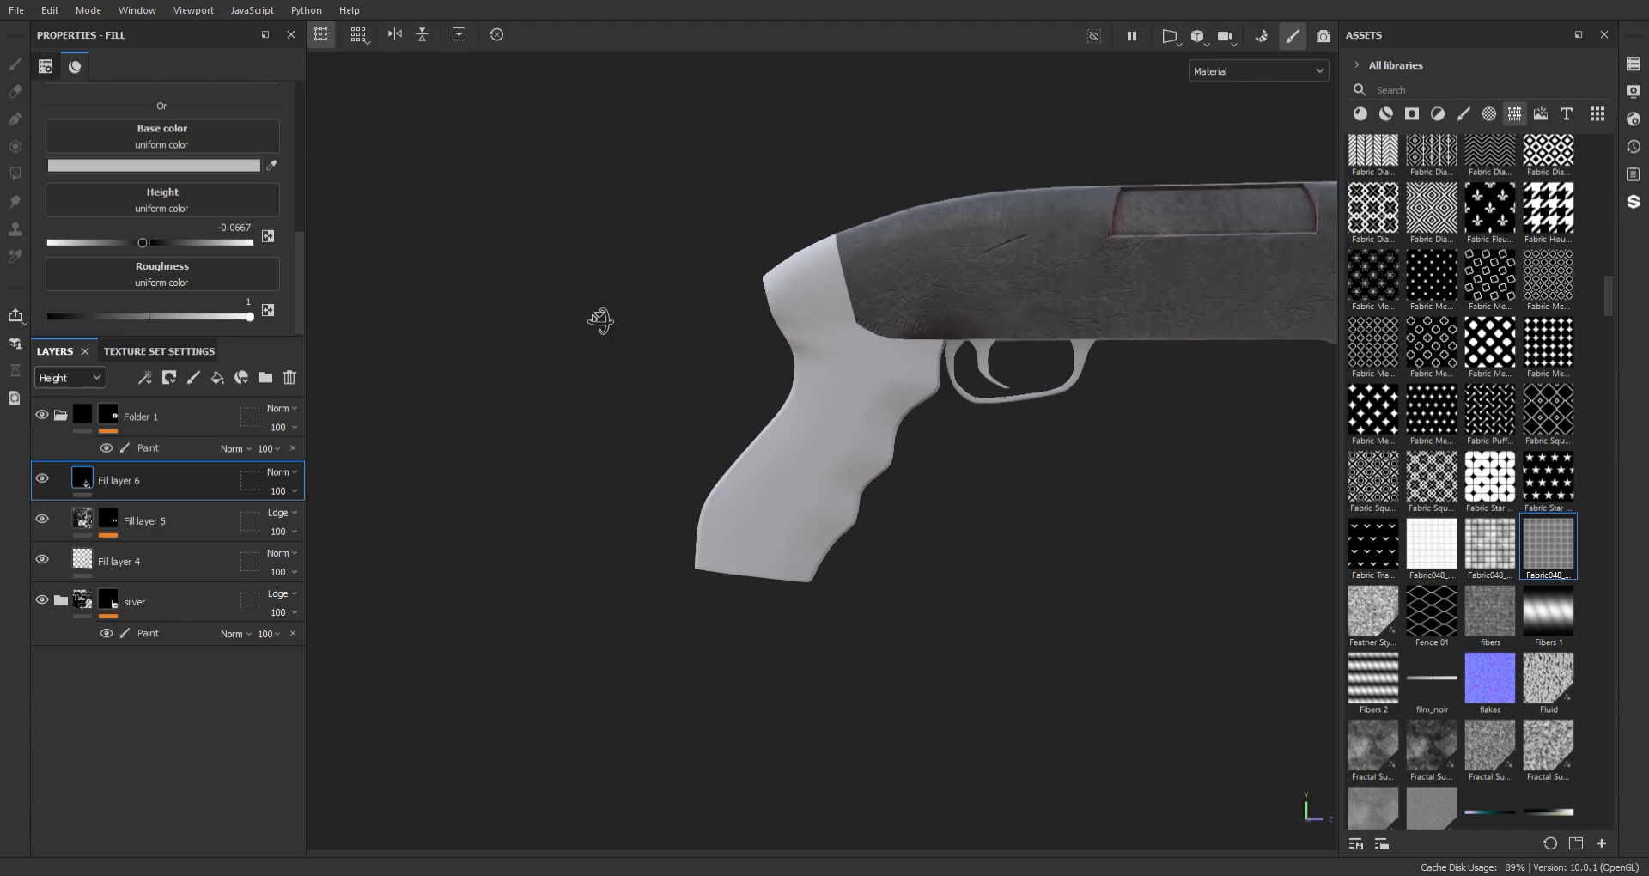
alt+middle_drag(623, 303, 612, 318)
scroll(229, 235, up, 2)
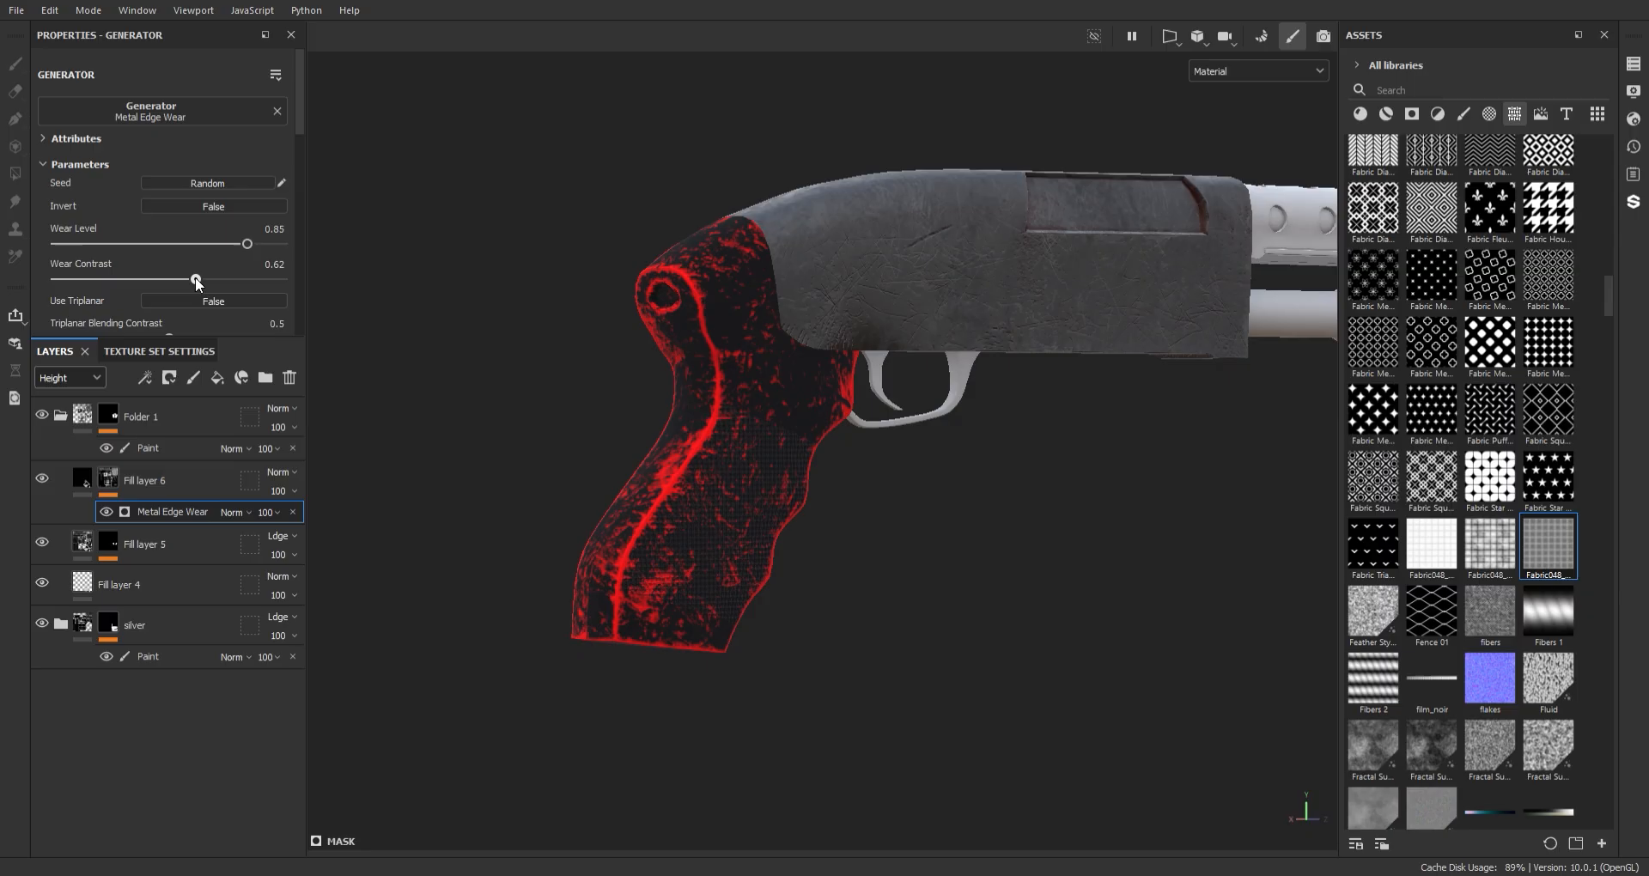
drag(196, 279, 184, 279)
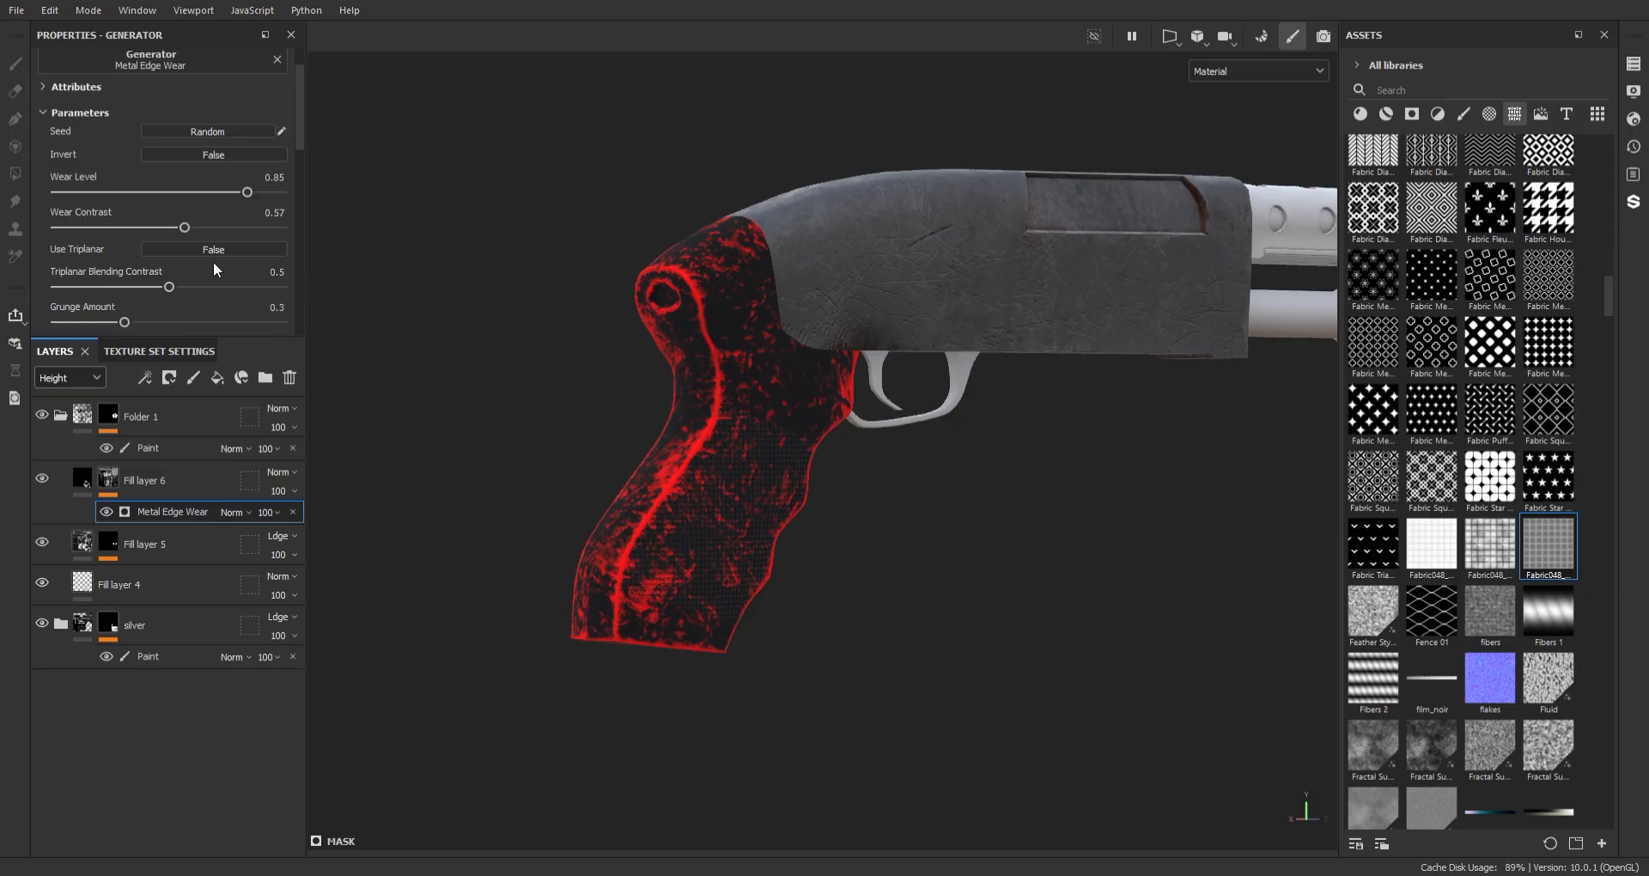
scroll(213, 261, down, 2)
- Add a fill with Grunge Map 014 above the Metal Edge Wear generator in Fill layer 6's mask and set it to Multiply
right_click(177, 513)
click(256, 783)
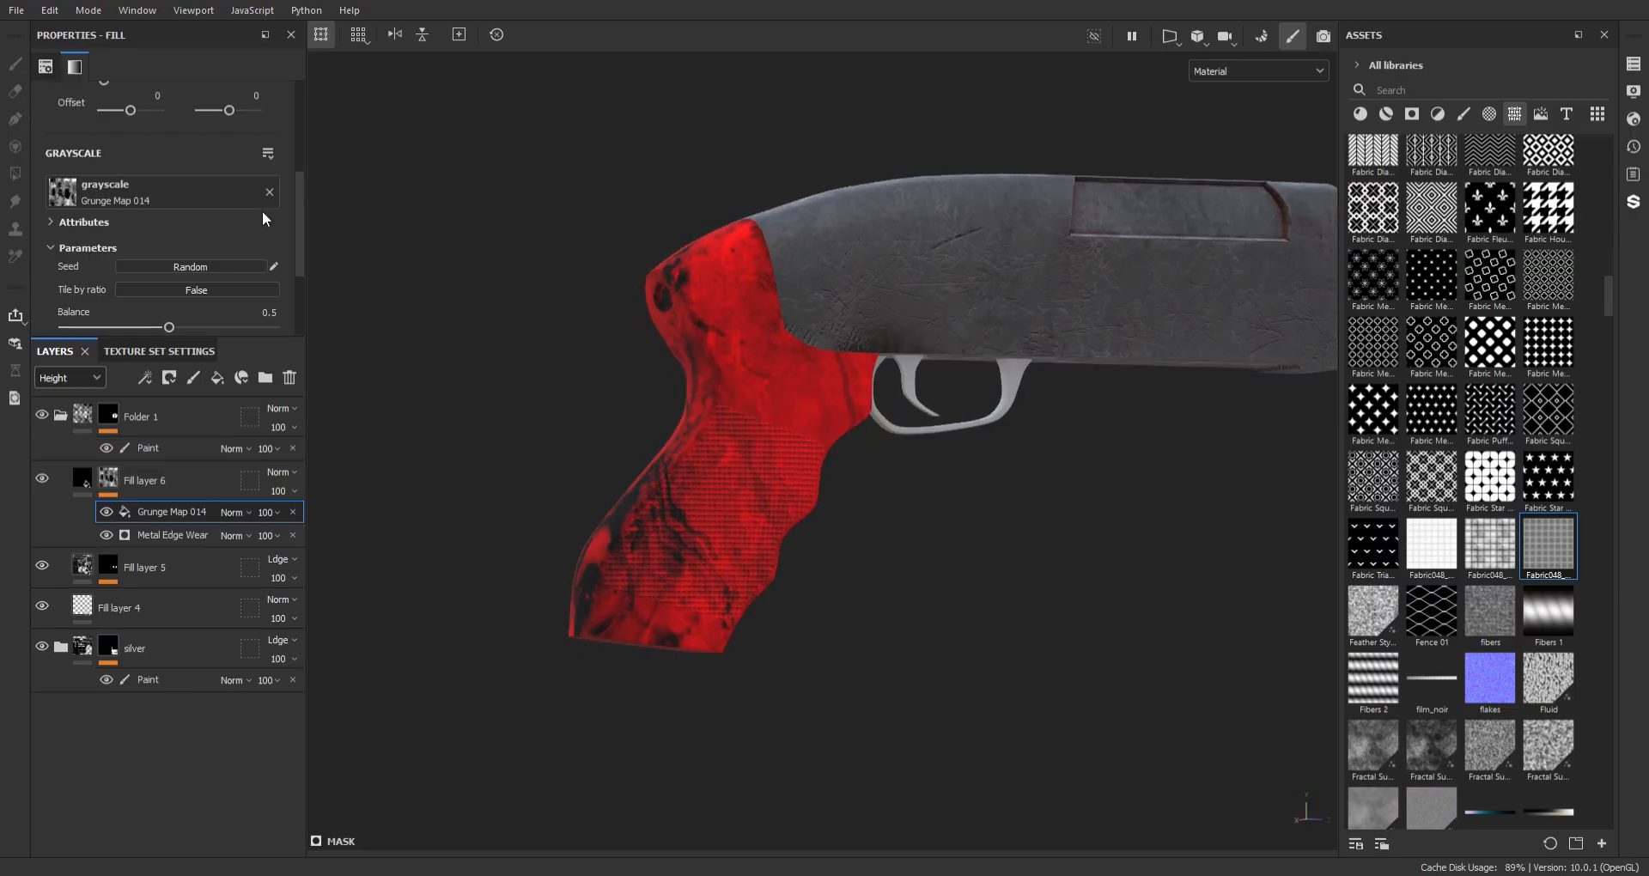
scroll(189, 184, up, 3)
drag(141, 169, 146, 168)
click(231, 512)
click(257, 122)
alt+drag(532, 369, 567, 378)
- Set Metal Edge Wear's grunge amount to 0.51 and curvature weight to about 0.54, and darken Fill layer 6's base color to gray
click(198, 535)
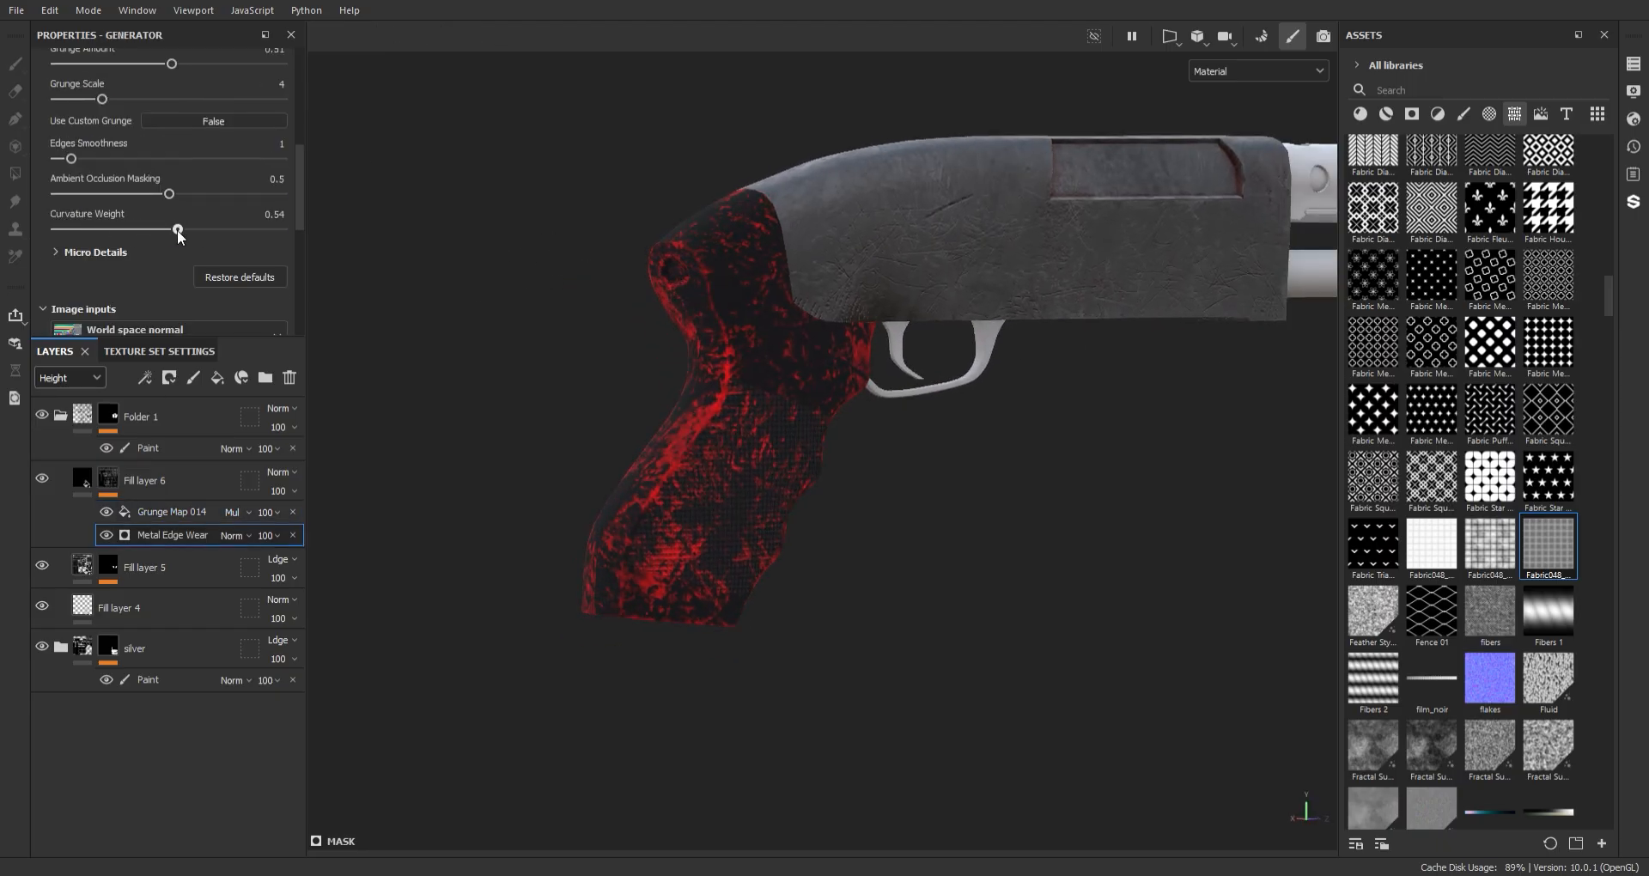
click(111, 493)
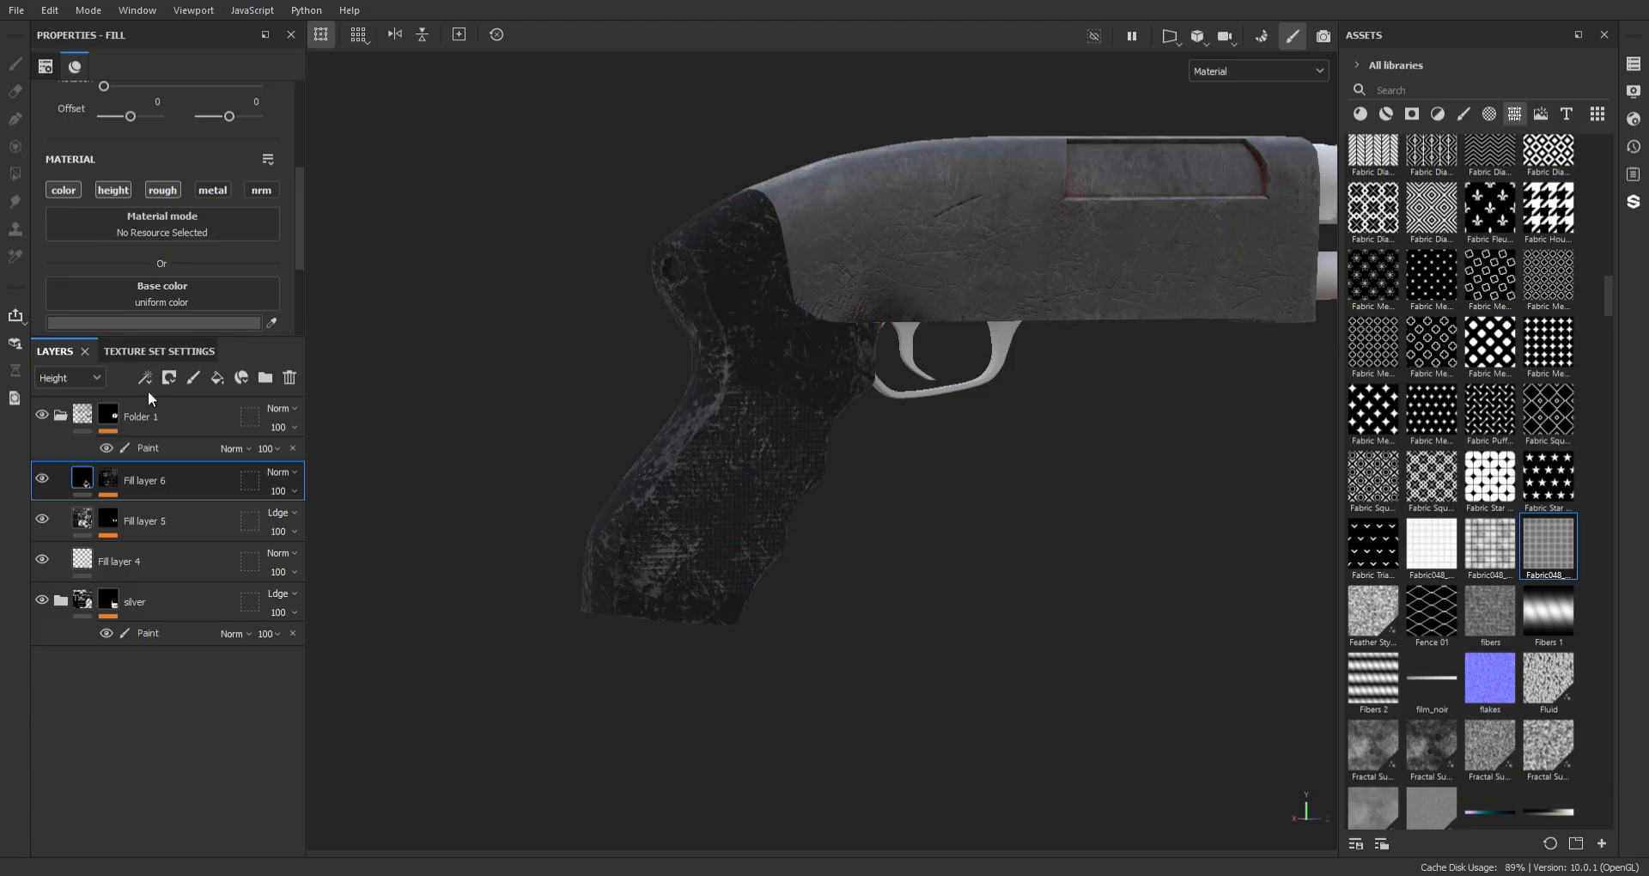
alt+drag(550, 343, 611, 313)
alt+right_drag(720, 290, 795, 348)
alt+middle_drag(704, 318, 723, 426)
alt+drag(724, 426, 426, 226)
alt+drag(812, 290, 832, 372)
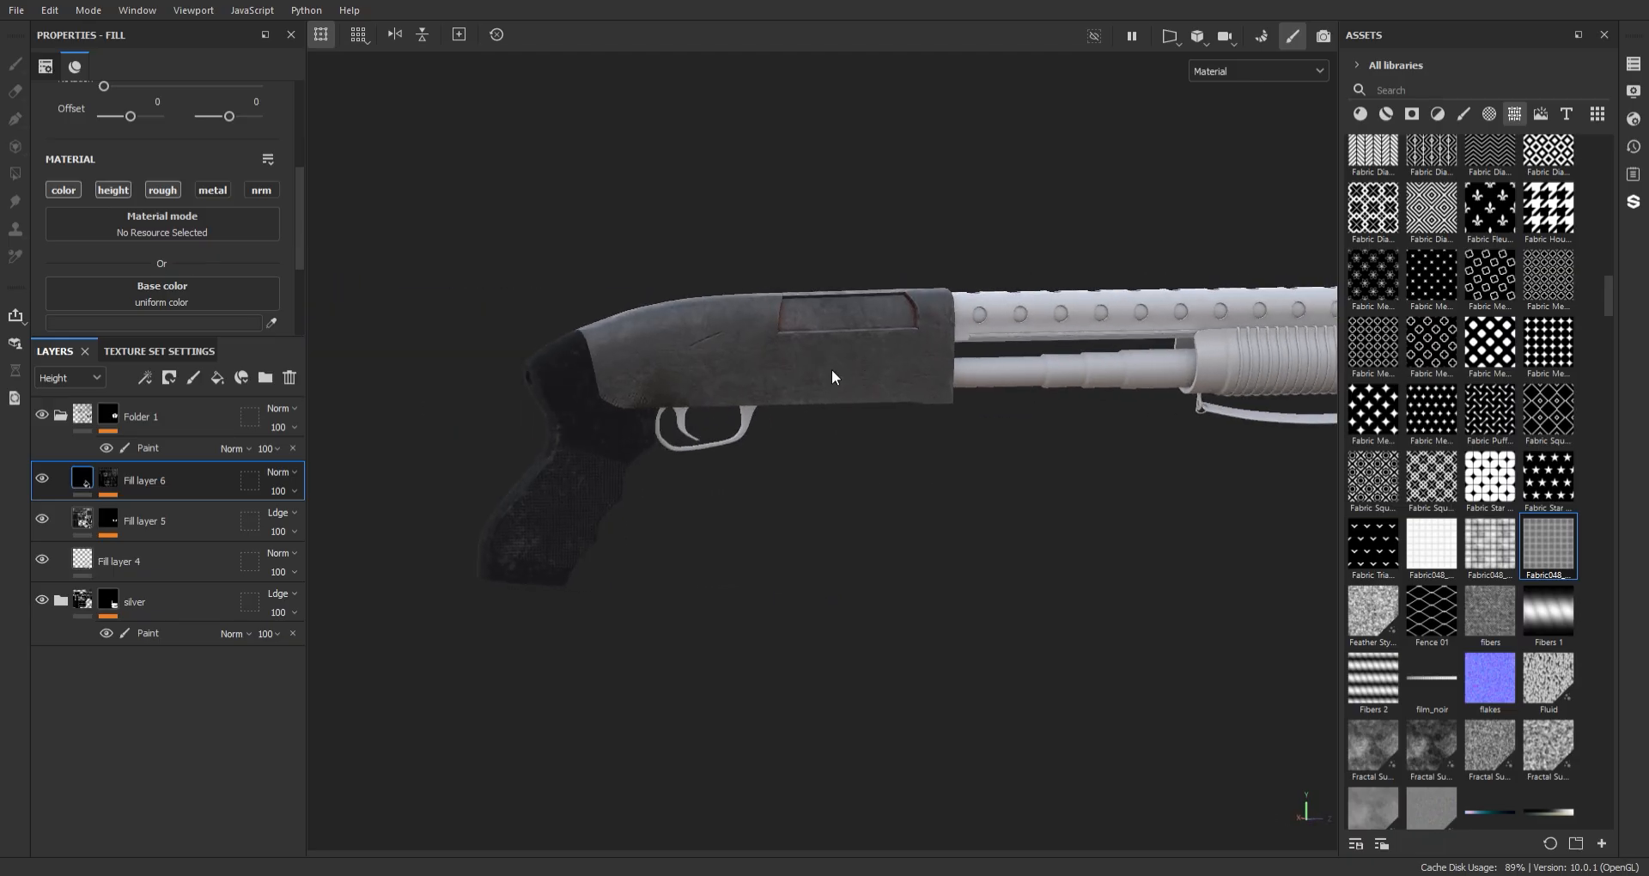
alt+right_drag(832, 372, 764, 361)
- Add a fill layer above Fill layer 6 and turn off its height channel
click(218, 378)
scroll(296, 201, down, 1)
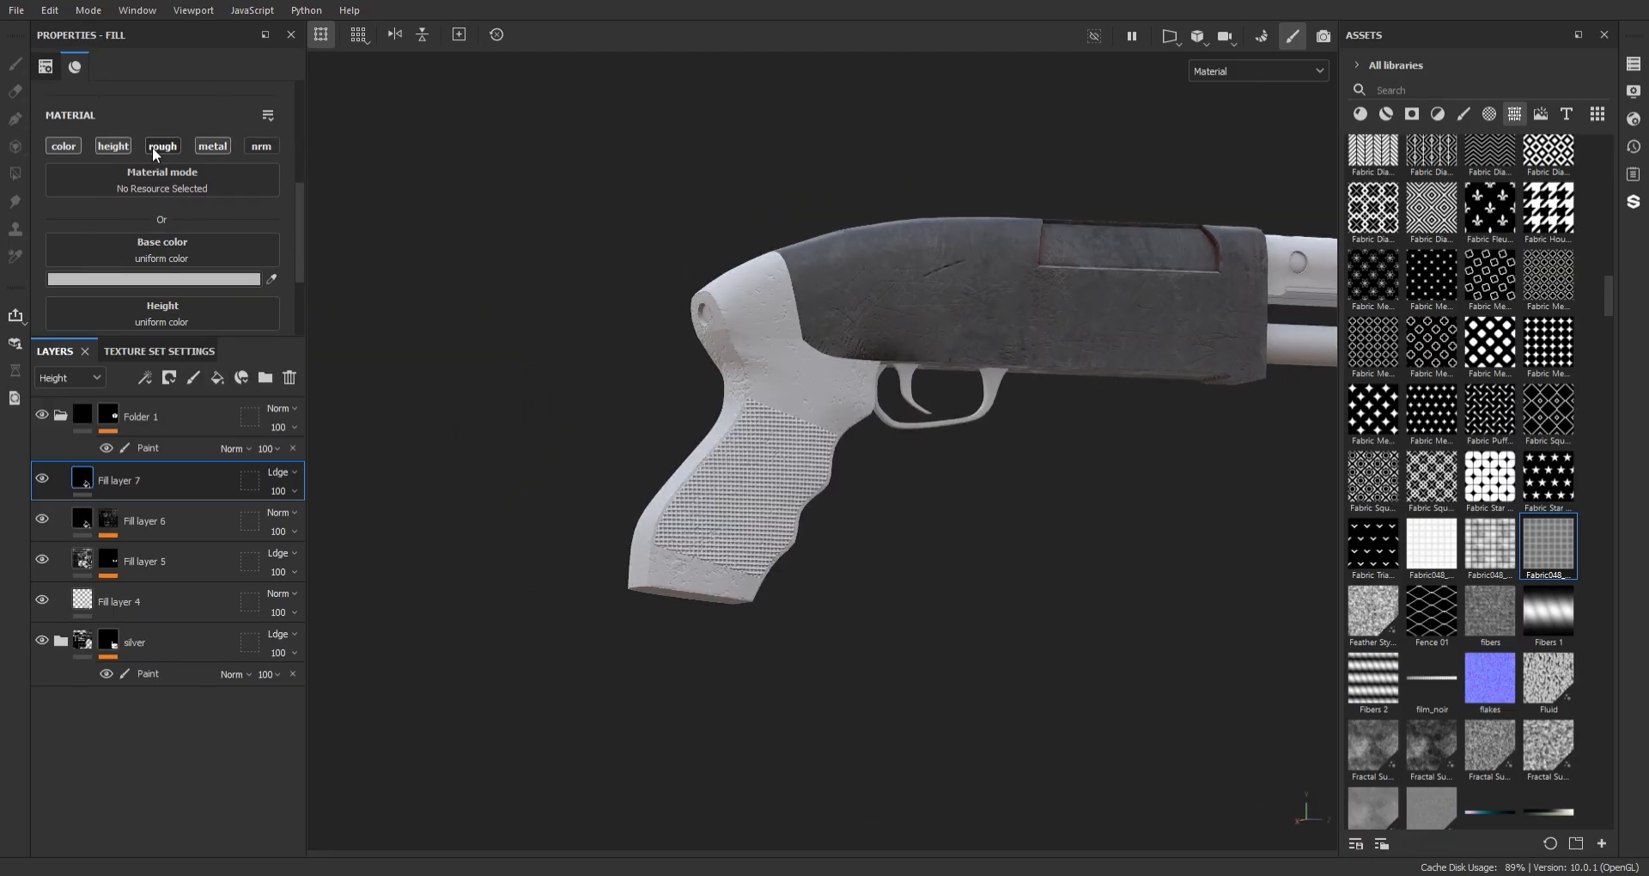
click(122, 147)
scroll(167, 224, down, 1)
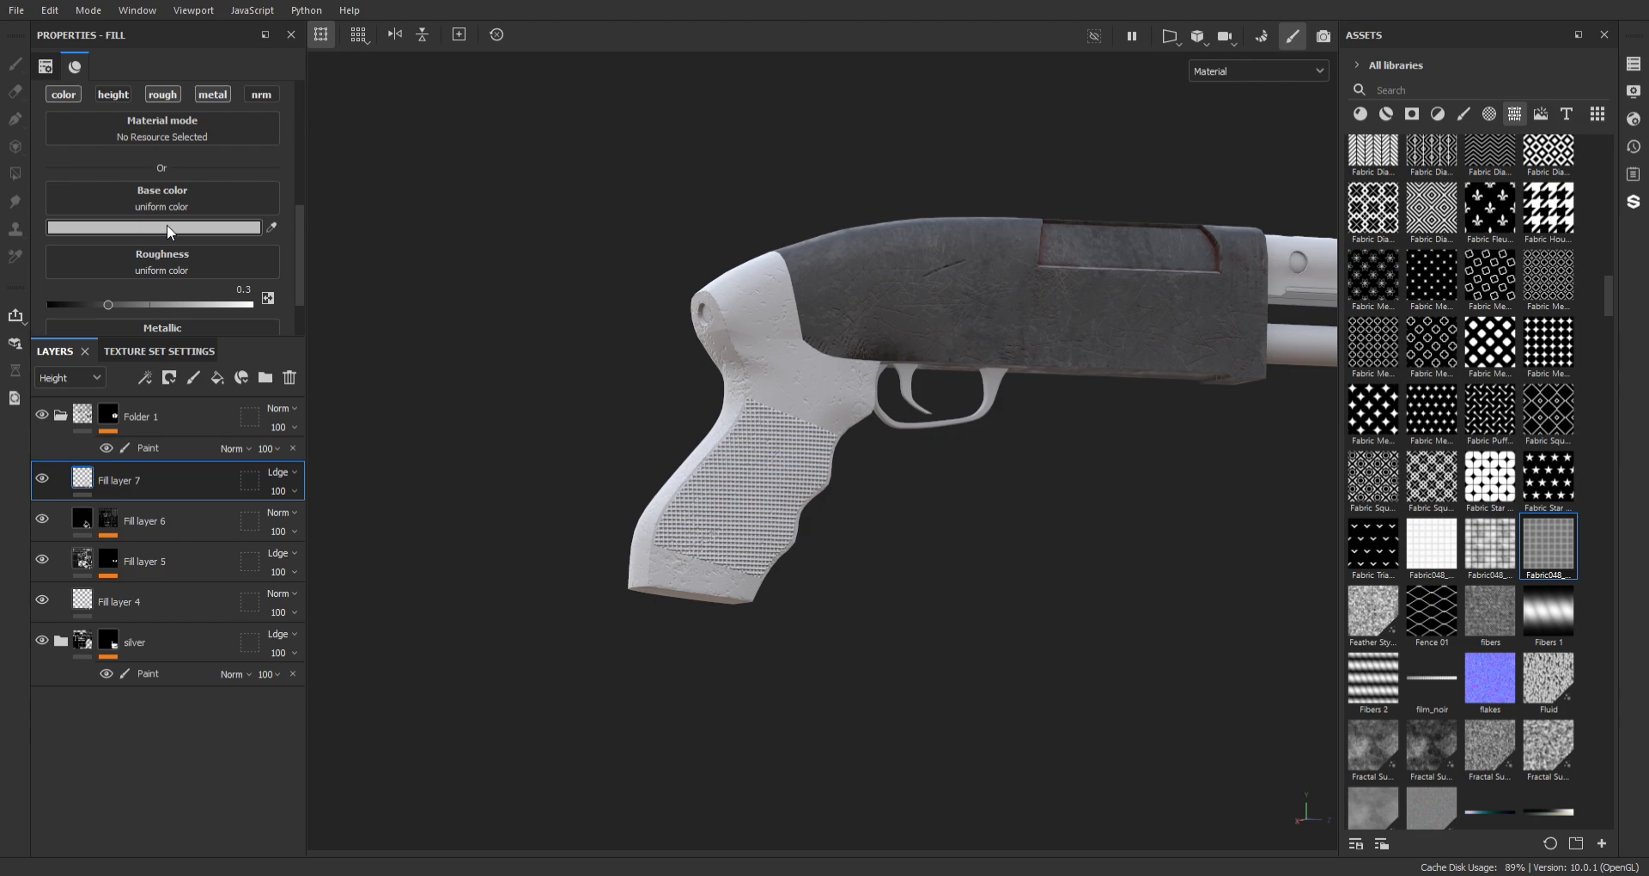
- Set Fill layer 7's base color to gray, roughness to about 0.27 and metallic to 0.825
scroll(295, 239, up, 1)
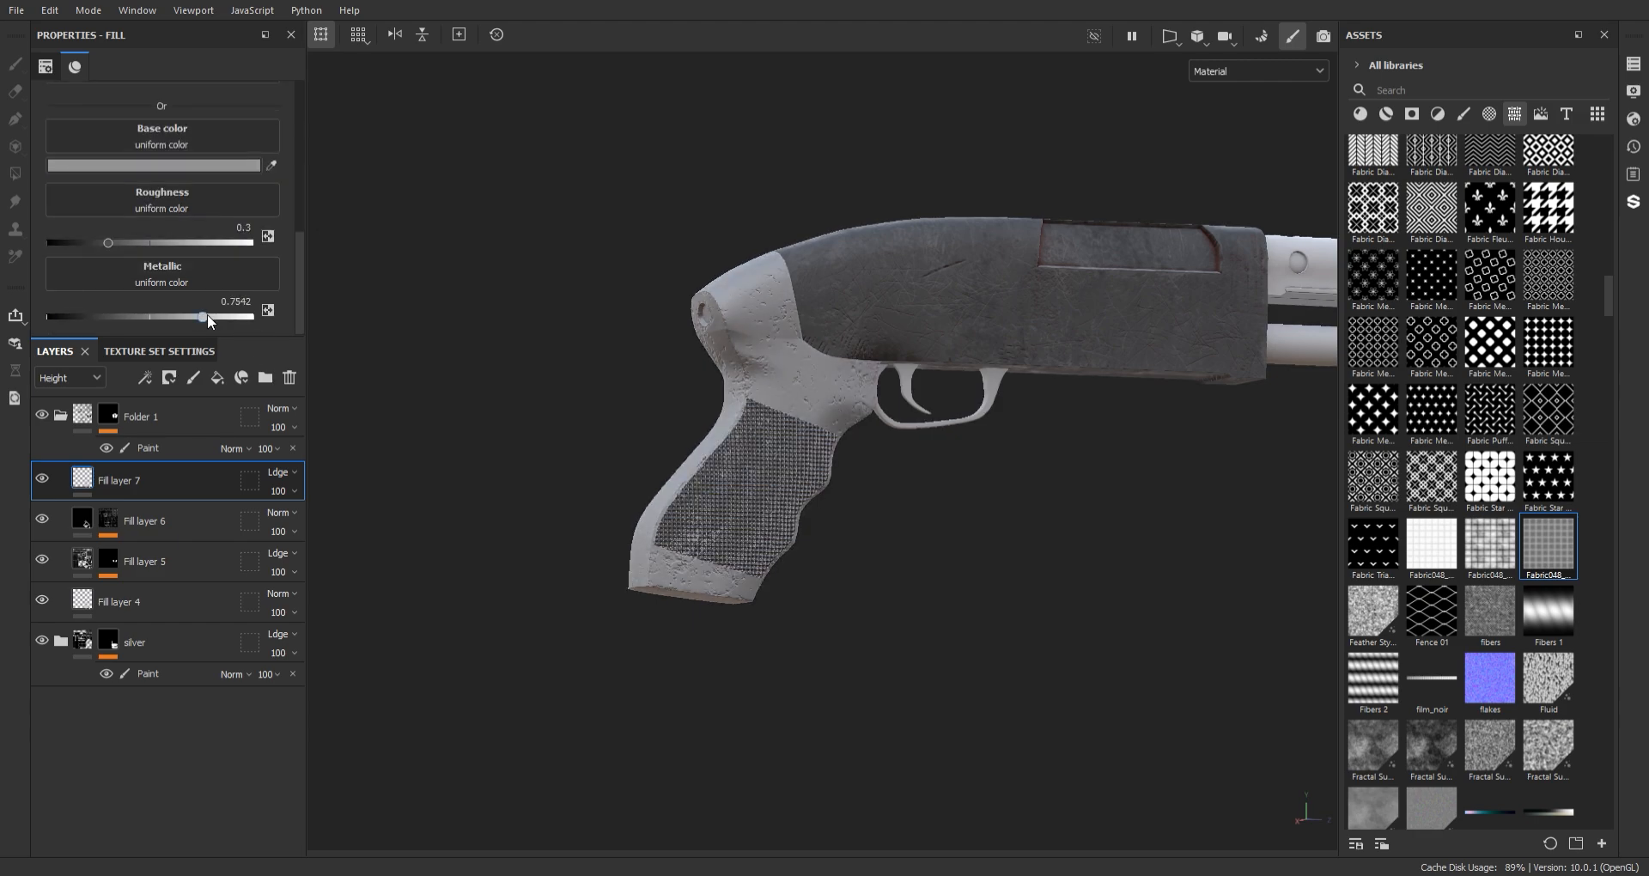
drag(174, 237, 84, 238)
scroll(299, 275, up, 2)
click(242, 378)
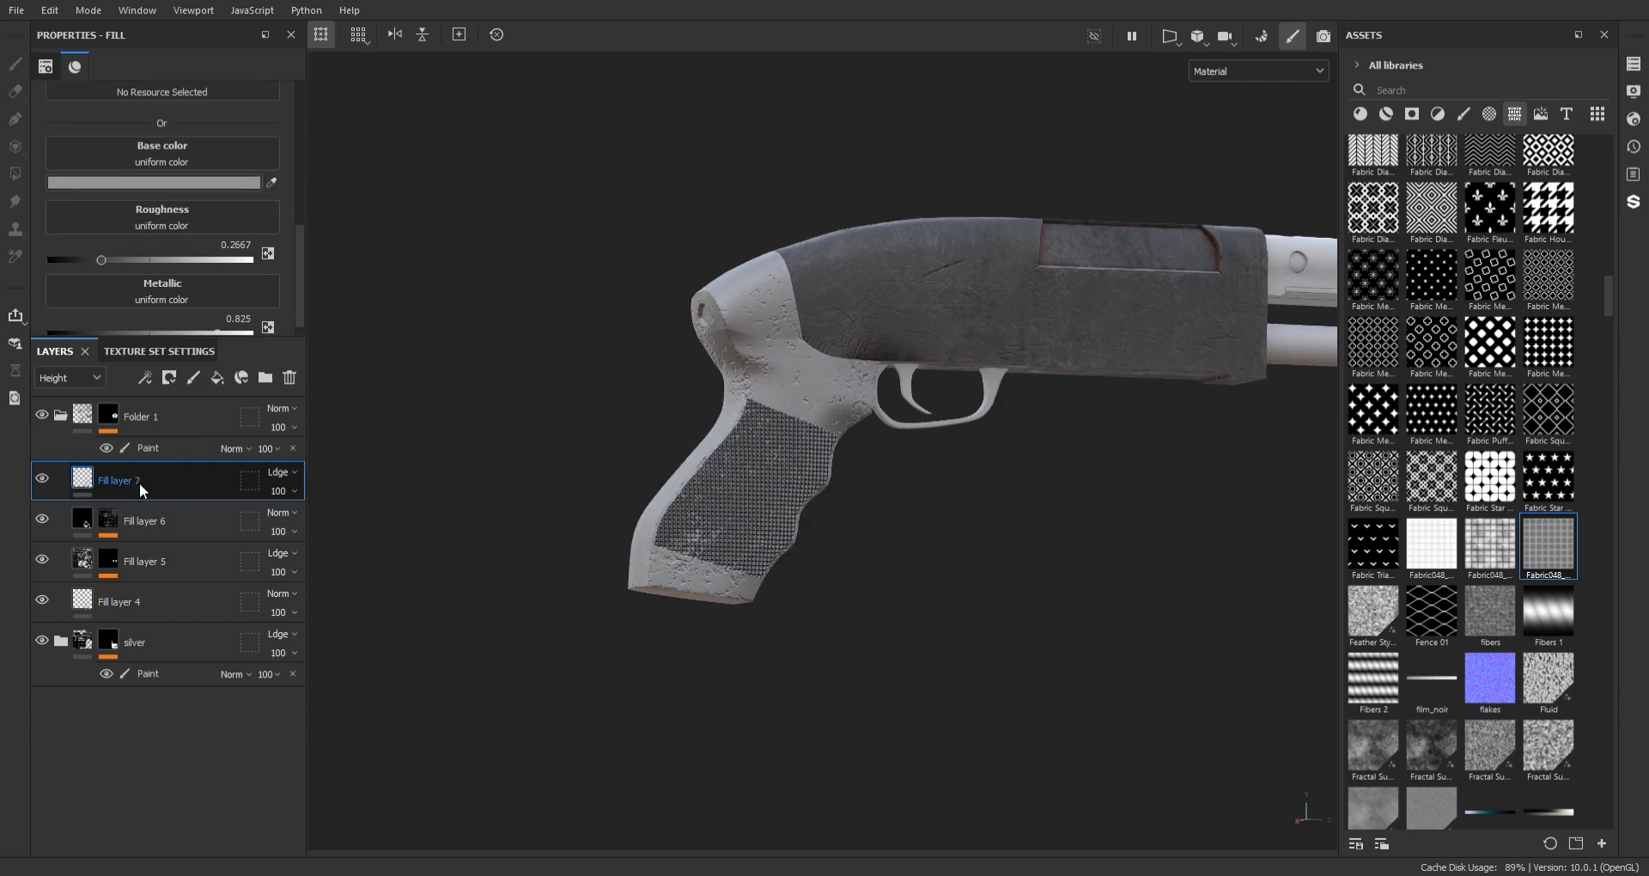
- Mask Fill layer 7 with black and polygon-fill the small round pin at the rear of the grip in that mask
key(e)
key(4)
mouse_move(571, 353)
alt+mouse_down()
mouse_move(504, 162)
mouse_move(765, 353)
mouse_move(814, 369)
alt+mouse_up()
key(1)
mouse_move(951, 474)
alt+mouse_down()
mouse_move(1134, 302)
mouse_move(674, 332)
mouse_move(883, 296)
mouse_move(859, 309)
alt+mouse_up()
scroll(883, 296, up, 3)
alt+middle_drag(859, 309, 913, 309)
- Use polygon fill by mesh to adjust the grip area in Folder 1's mask, and undo the last change
click(154, 447)
key(4)
alt+drag(1042, 514, 799, 400)
click(149, 65)
scroll(895, 449, up, 3)
alt+middle_drag(894, 450, 898, 382)
mouse_move(889, 388)
mouse_down()
mouse_move(753, 465)
mouse_move(784, 423)
mouse_move(976, 350)
mouse_move(968, 246)
mouse_move(895, 288)
mouse_up()
key(1)
scroll(895, 288, up, 1)
key(ctrl+z)
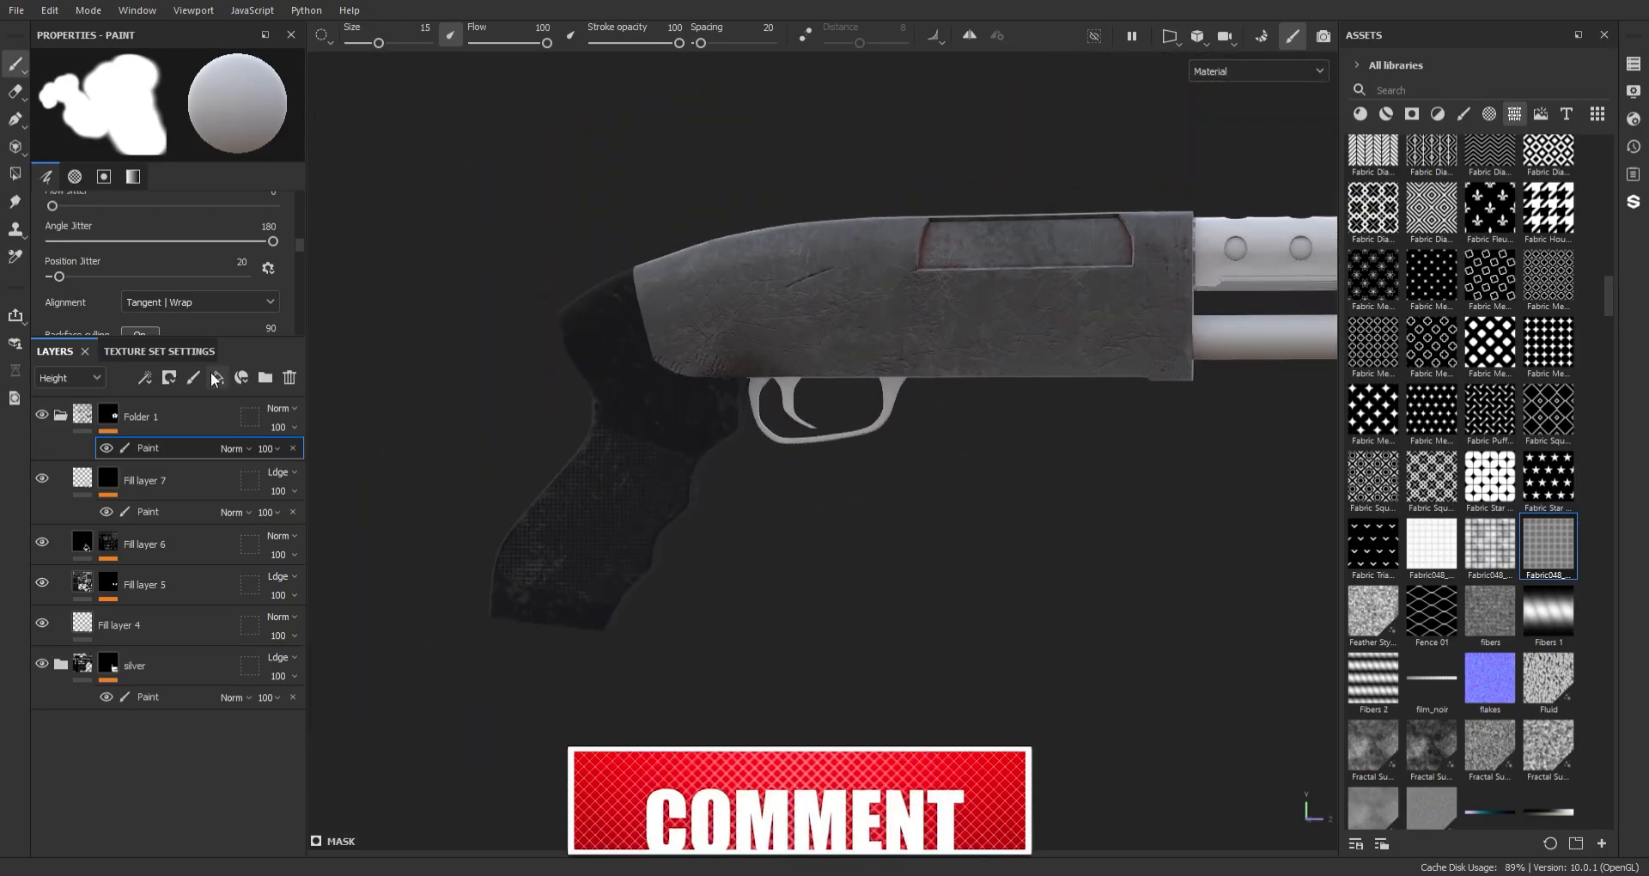
- Collapse Folder 1 and list the available smart materials
click(108, 431)
click(61, 416)
scroll(946, 524, down, 4)
alt+middle_drag(1097, 267, 821, 276)
alt+drag(821, 276, 970, 361)
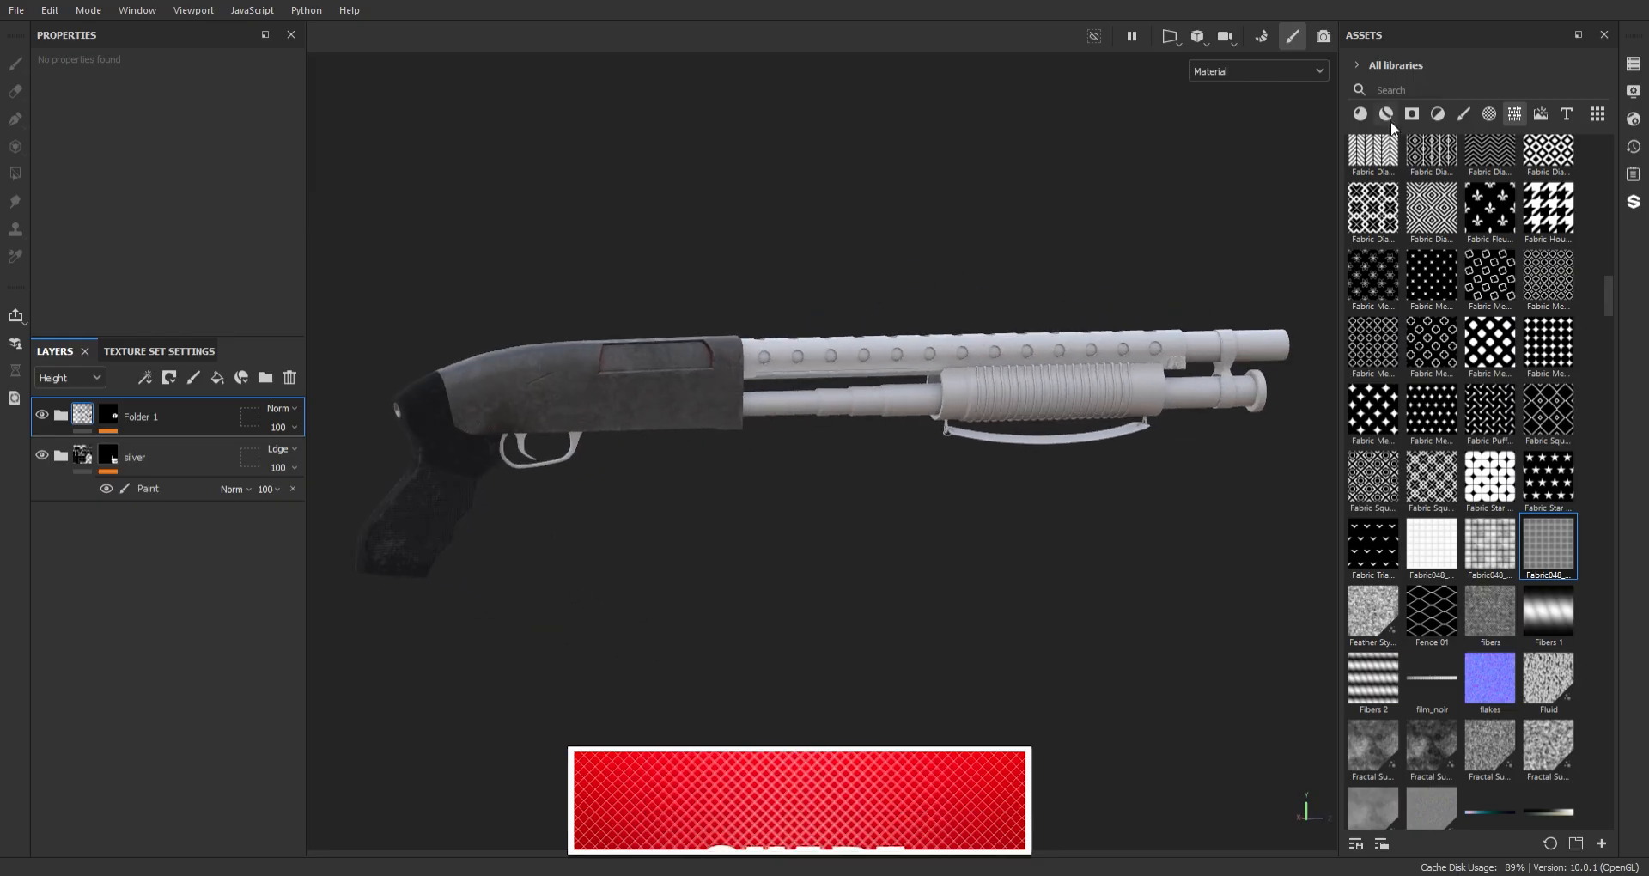
click(1385, 113)
scroll(1481, 529, down, 10)
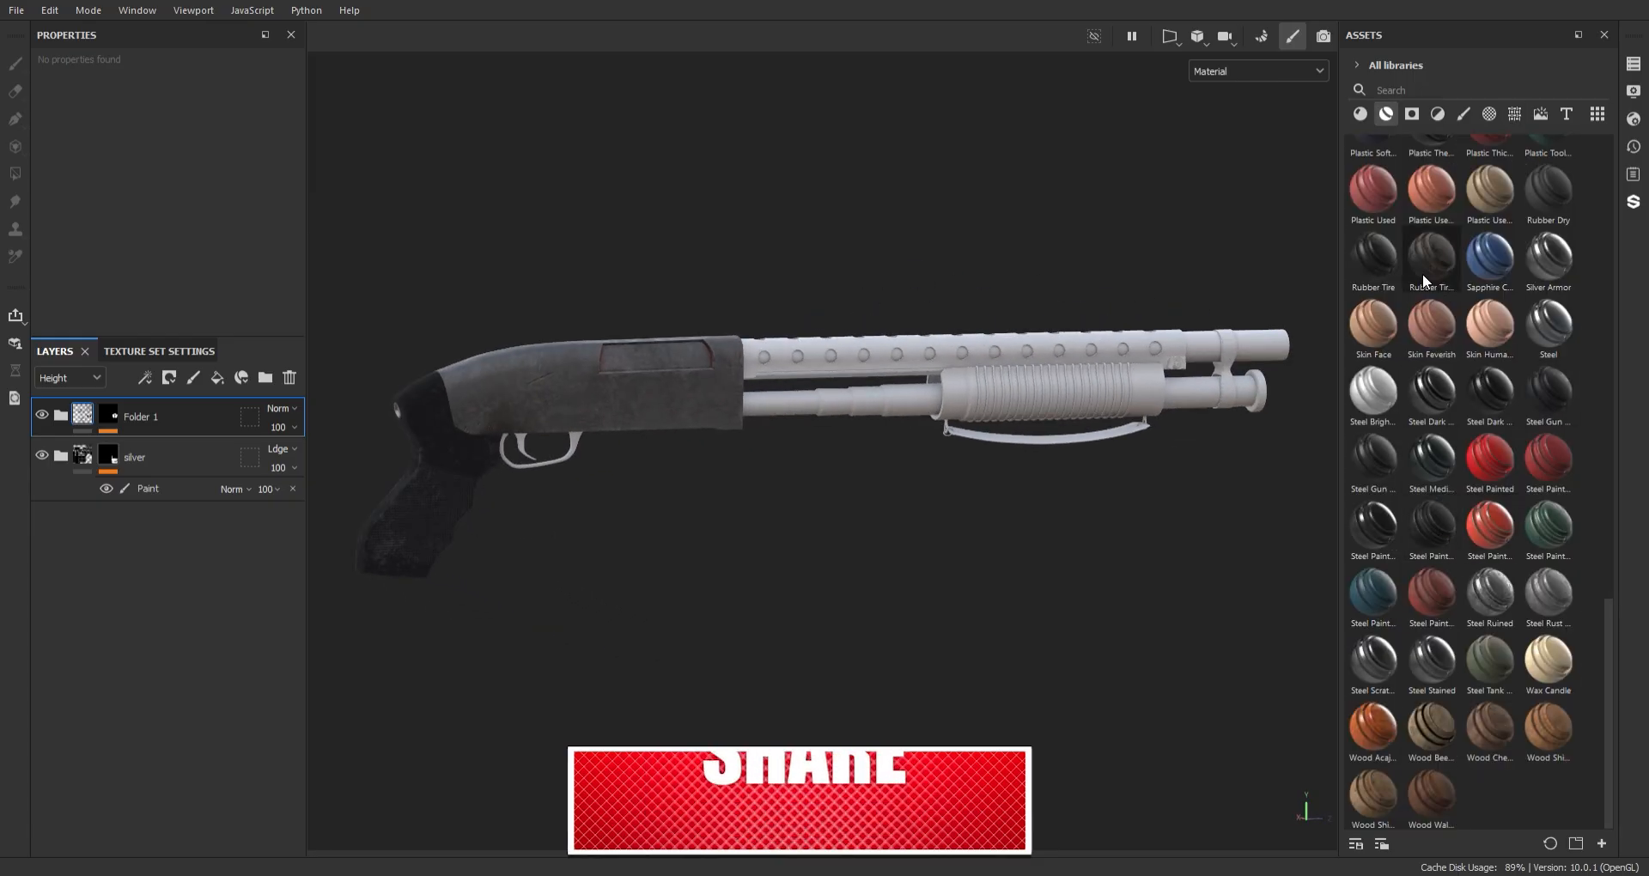
- Try a rubber tire smart material and a dark painted steel smart material on the shotgun, undoing each one
drag(1423, 273, 1115, 291)
alt+right_drag(997, 239, 910, 335)
scroll(1039, 234, down, 3)
alt+drag(910, 335, 957, 305)
key(ctrl+z)
mouse_move(1436, 525)
mouse_down()
mouse_move(1154, 378)
mouse_move(1059, 460)
mouse_move(1062, 404)
mouse_move(971, 361)
mouse_up()
key(ctrl+z)
- Apply the Steel Ruined smart material to the shotgun and group it in a new folder
scroll(1601, 598, up, 2)
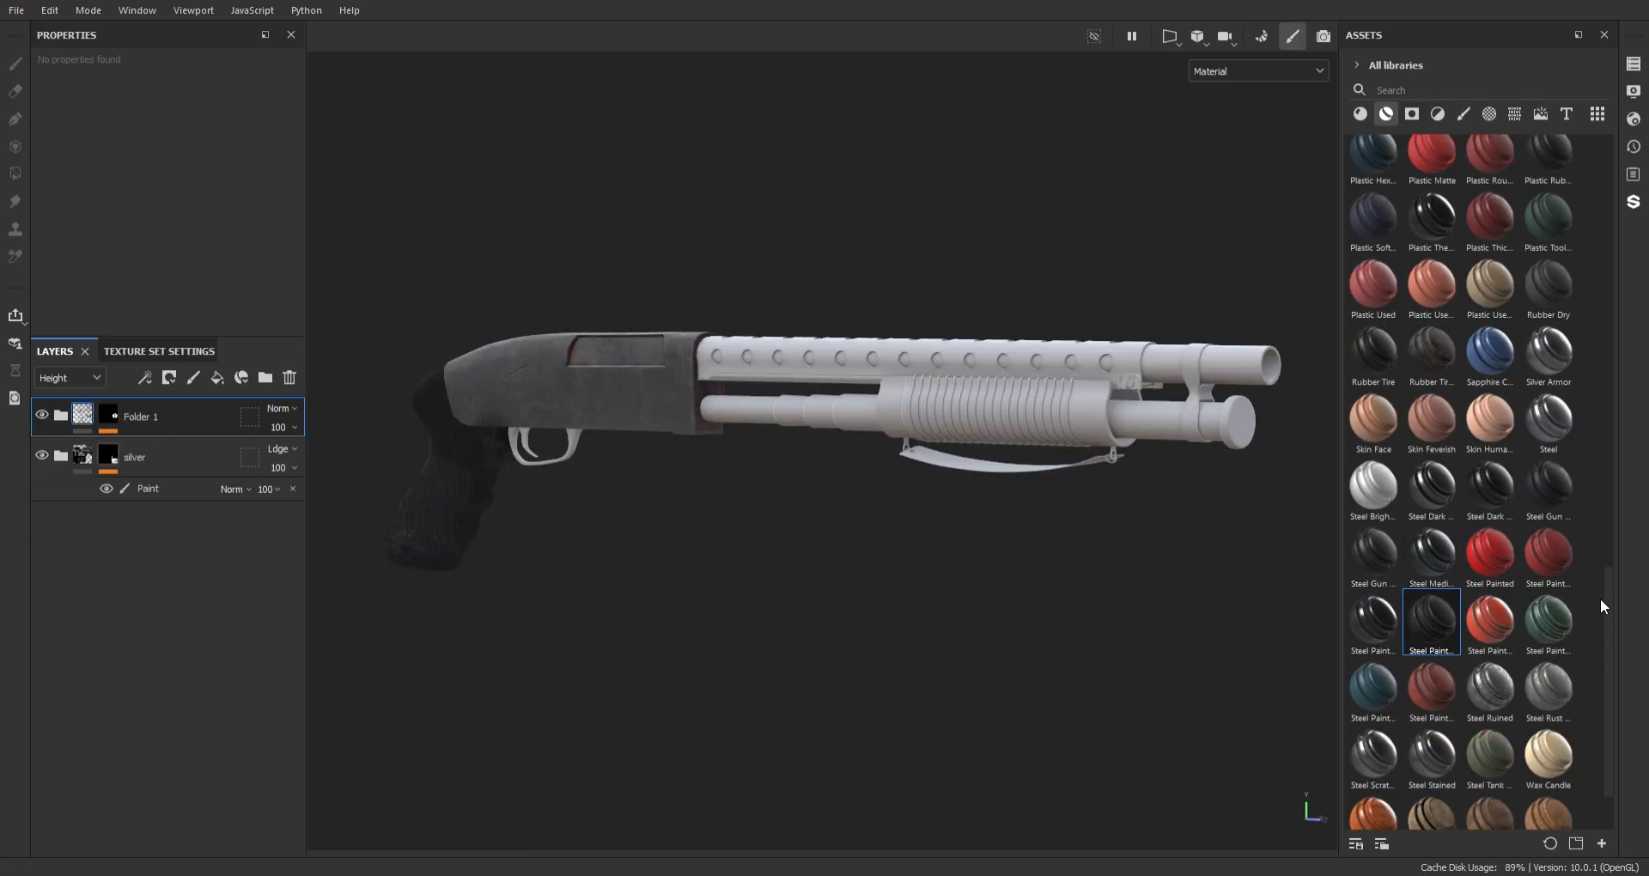
mouse_move(1502, 701)
mouse_down()
mouse_move(921, 251)
mouse_move(969, 283)
mouse_move(983, 295)
mouse_move(897, 269)
mouse_up()
alt+middle_drag(897, 269, 904, 272)
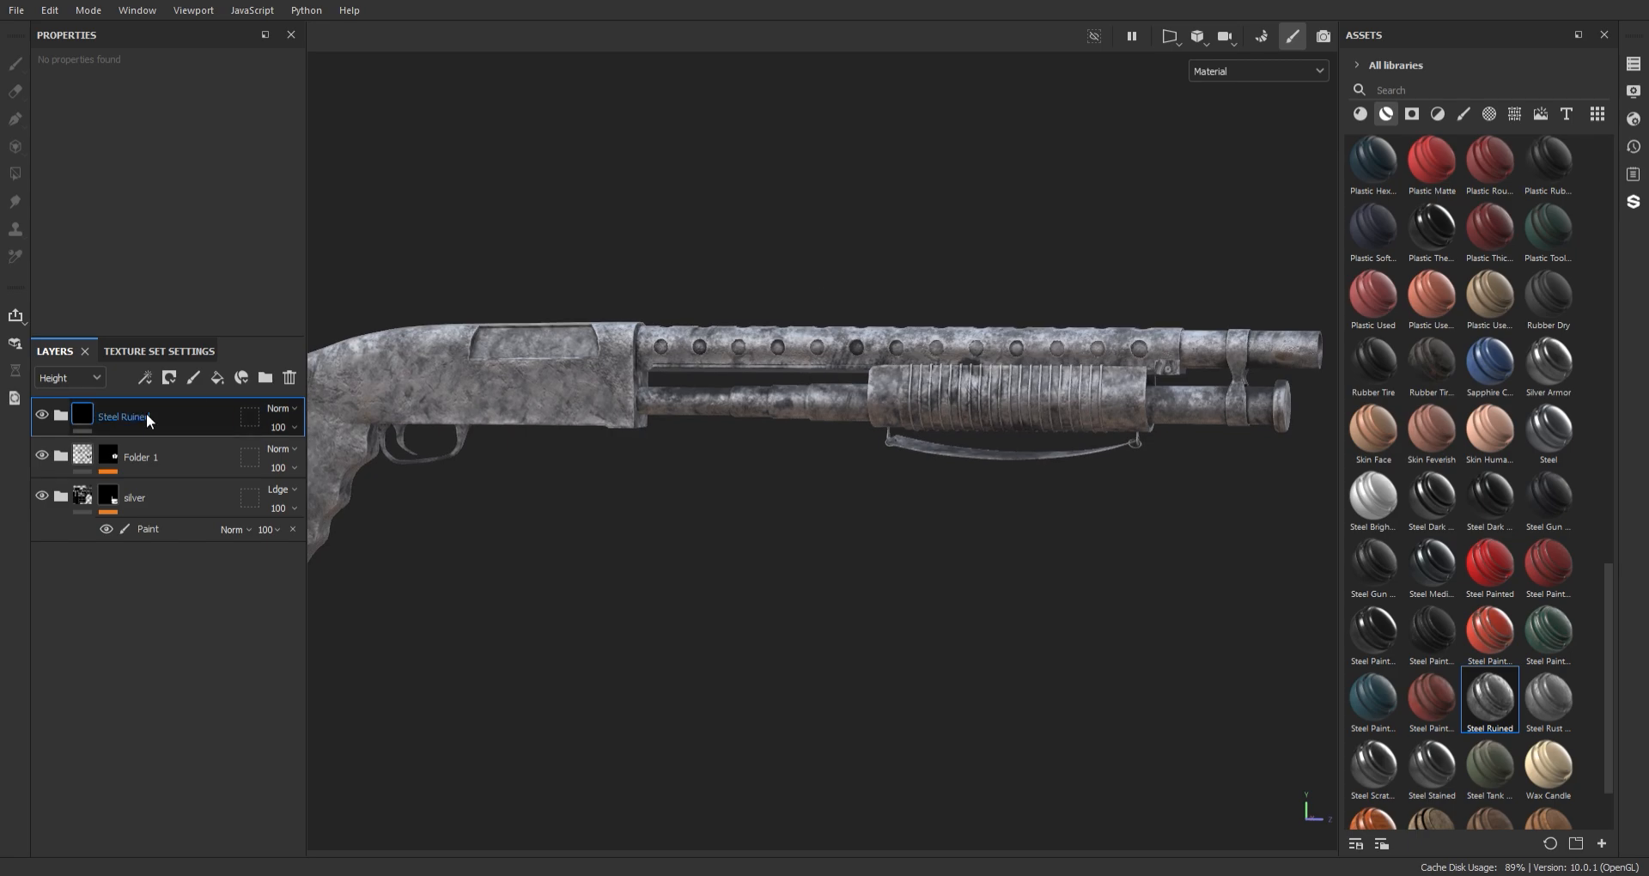
key(ctrl+g)
- Add a black mask to Folder 2 and polygon-fill the barrel, perforated heat shield and magazine tube in it
right_click(146, 414)
click(229, 14)
alt+middle_drag(790, 299, 708, 256)
alt+drag(1176, 300, 1105, 301)
click(1118, 319)
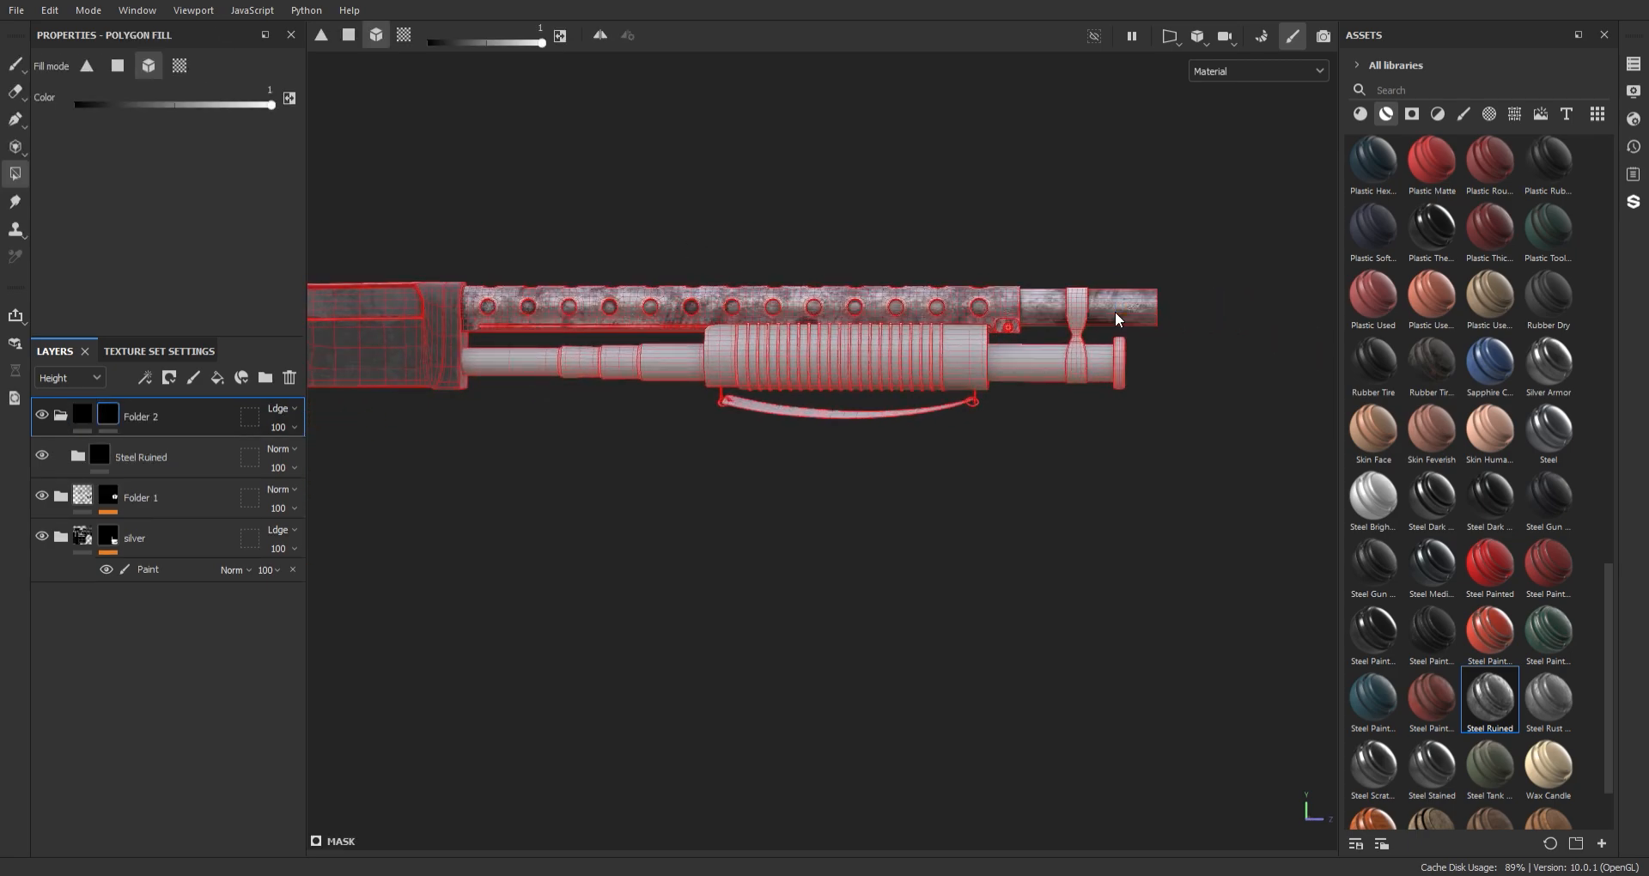
alt+middle_drag(1102, 352, 1205, 319)
key(1)
mouse_move(927, 330)
alt+mouse_down()
mouse_move(611, 151)
mouse_move(877, 343)
alt+mouse_up()
alt+middle_drag(880, 365, 979, 368)
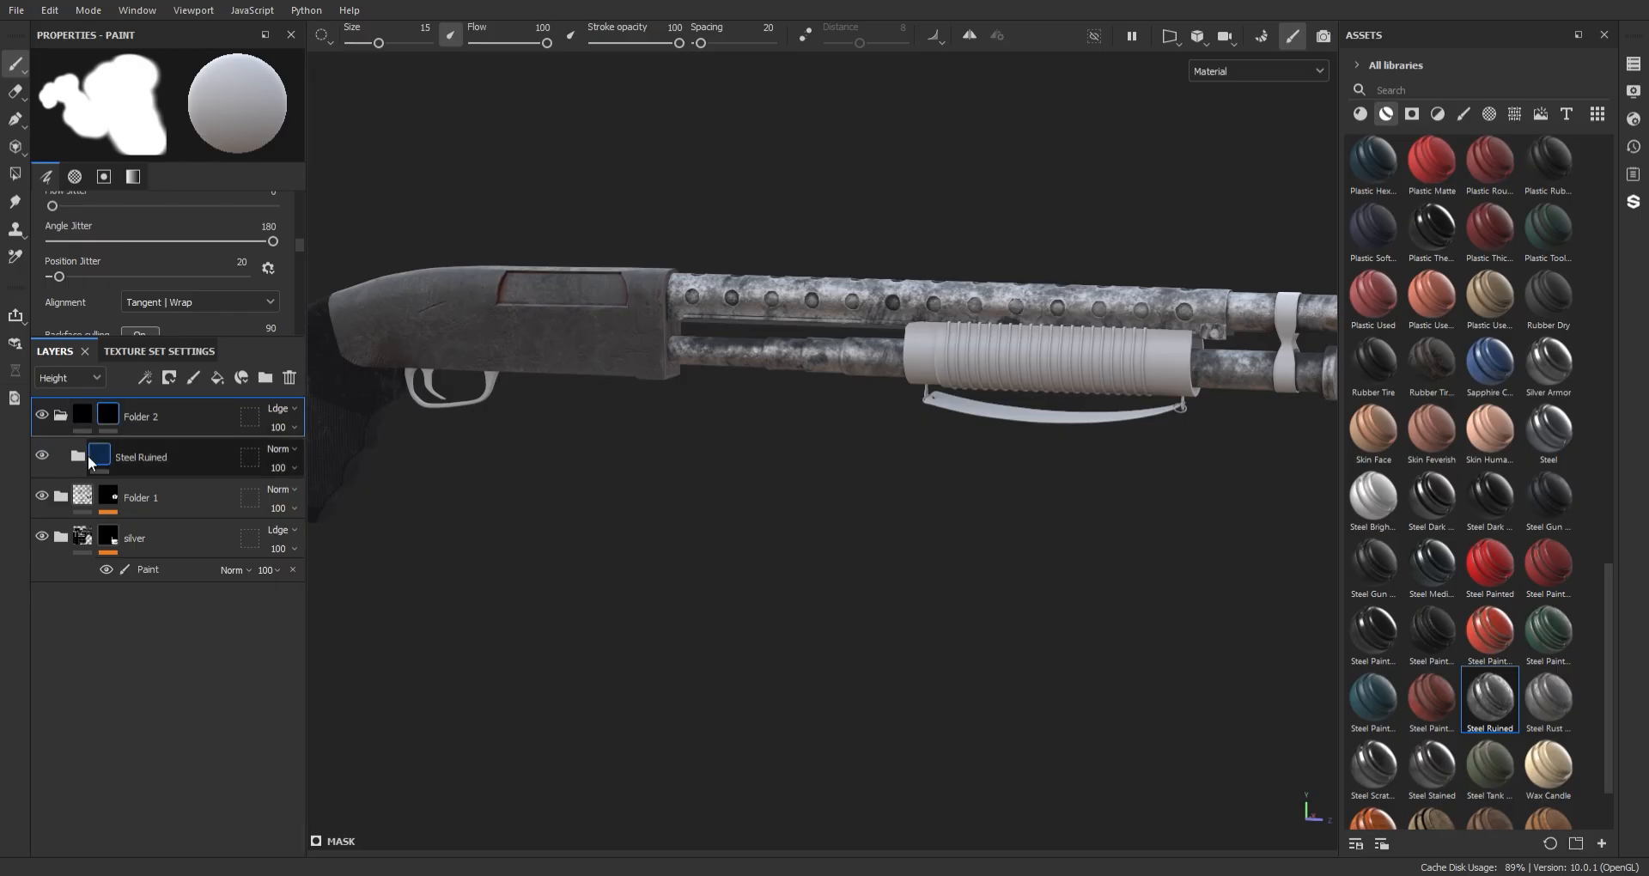
- Expand Steel Ruined and darken the base color of its Base layer
click(86, 457)
scroll(88, 455, down, 1)
scroll(803, 653, up, 5)
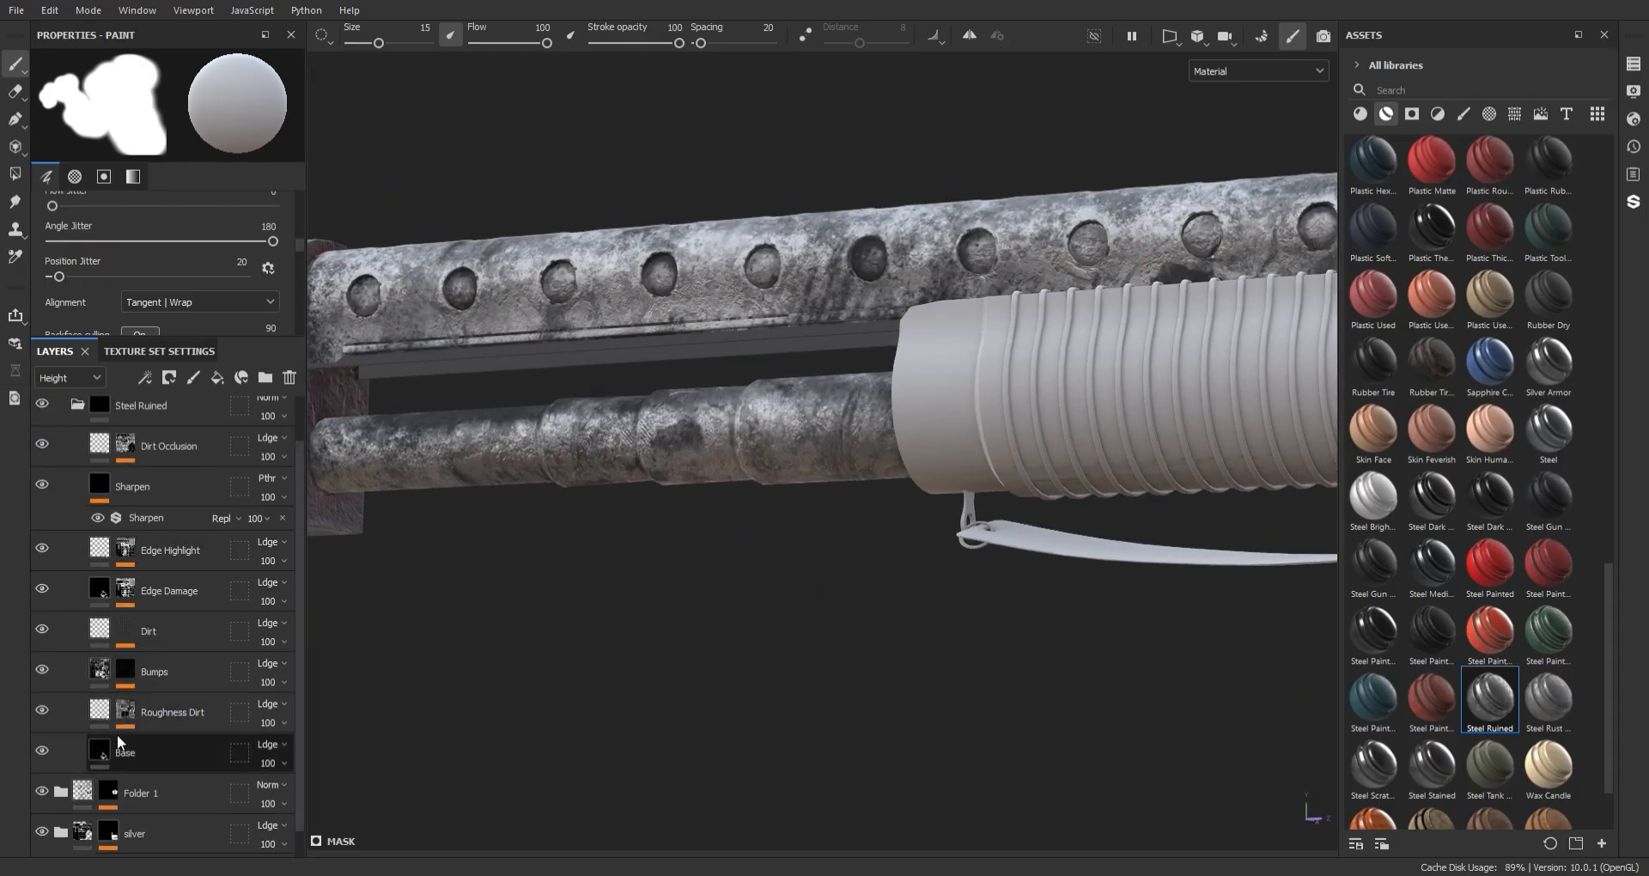
click(120, 749)
scroll(120, 739, down, 1)
key(f)
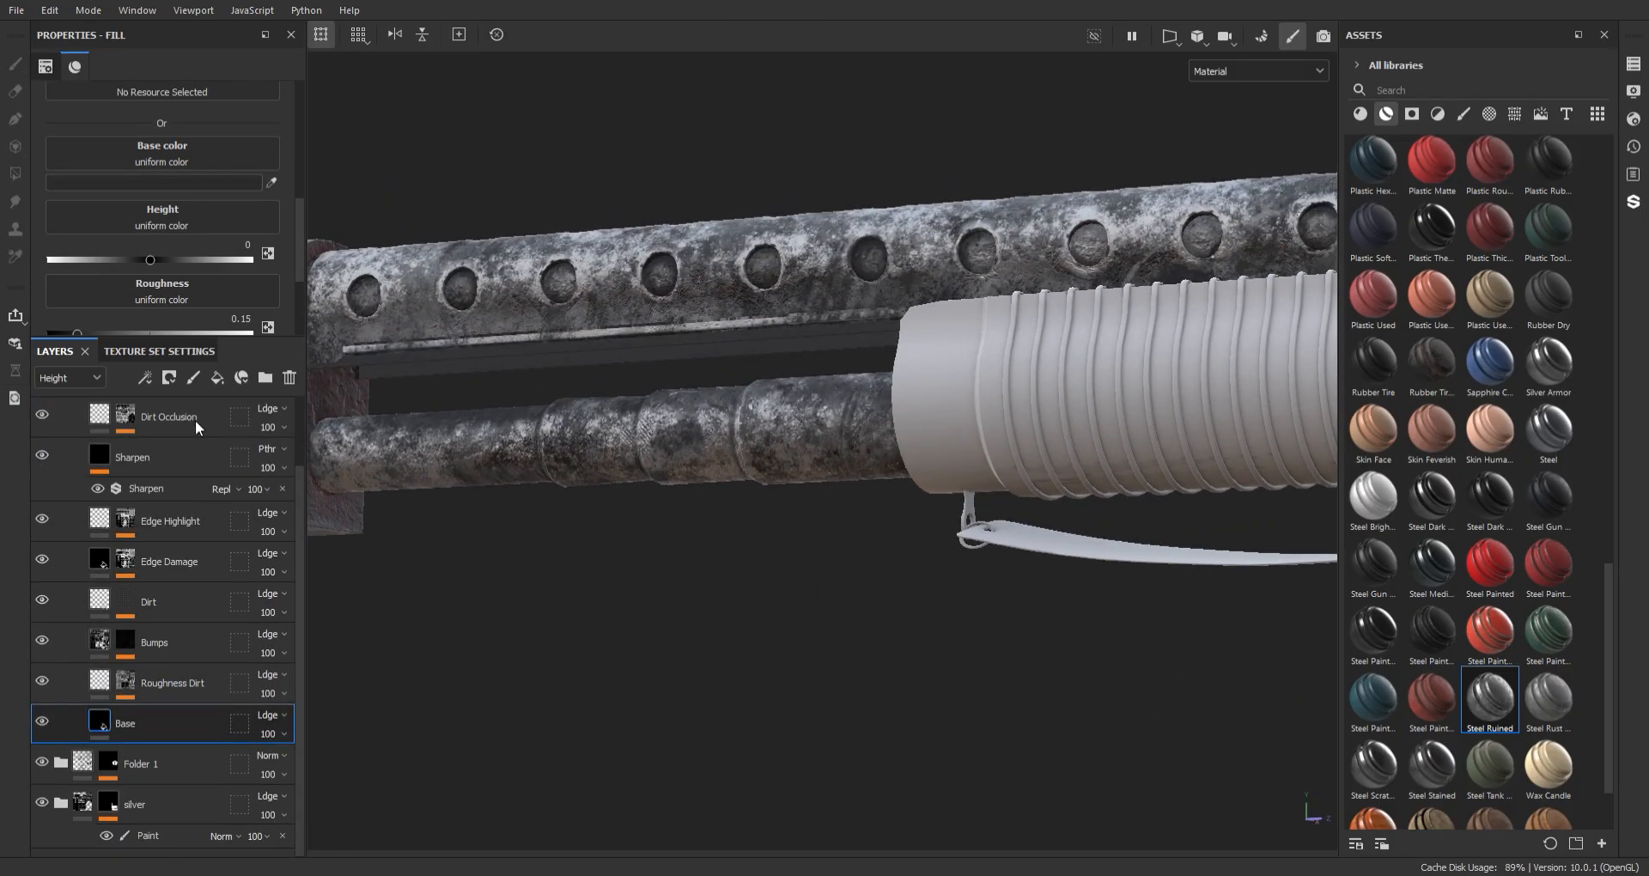
scroll(429, 225, up, 3)
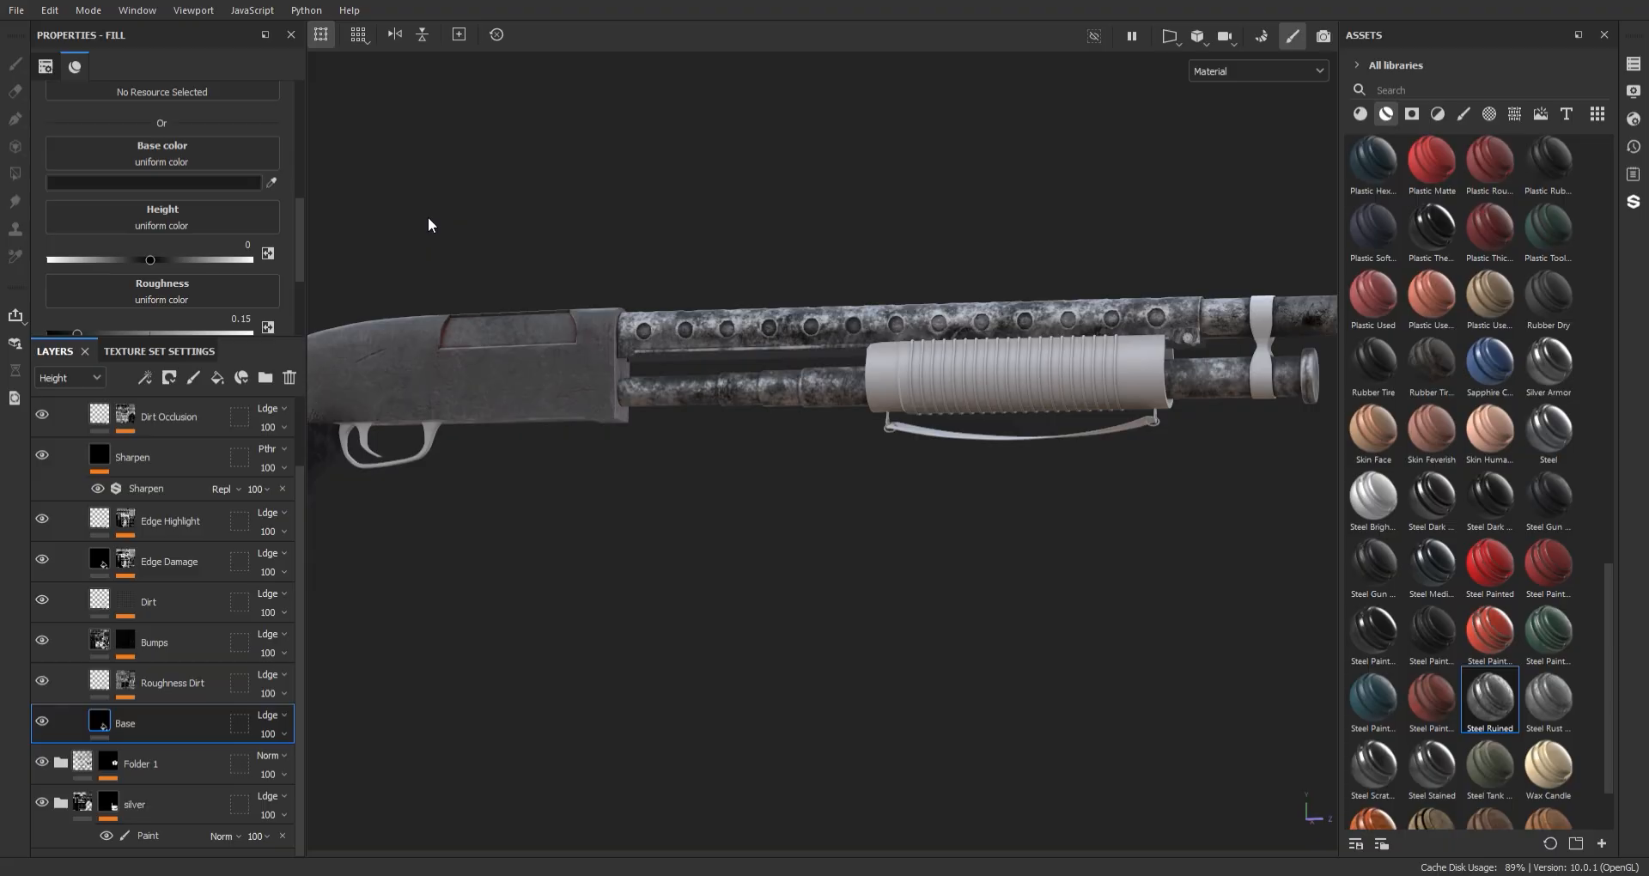
- Darken the base color of Steel Ruined's Edge Highlight layer to mid gray
click(41, 683)
click(99, 524)
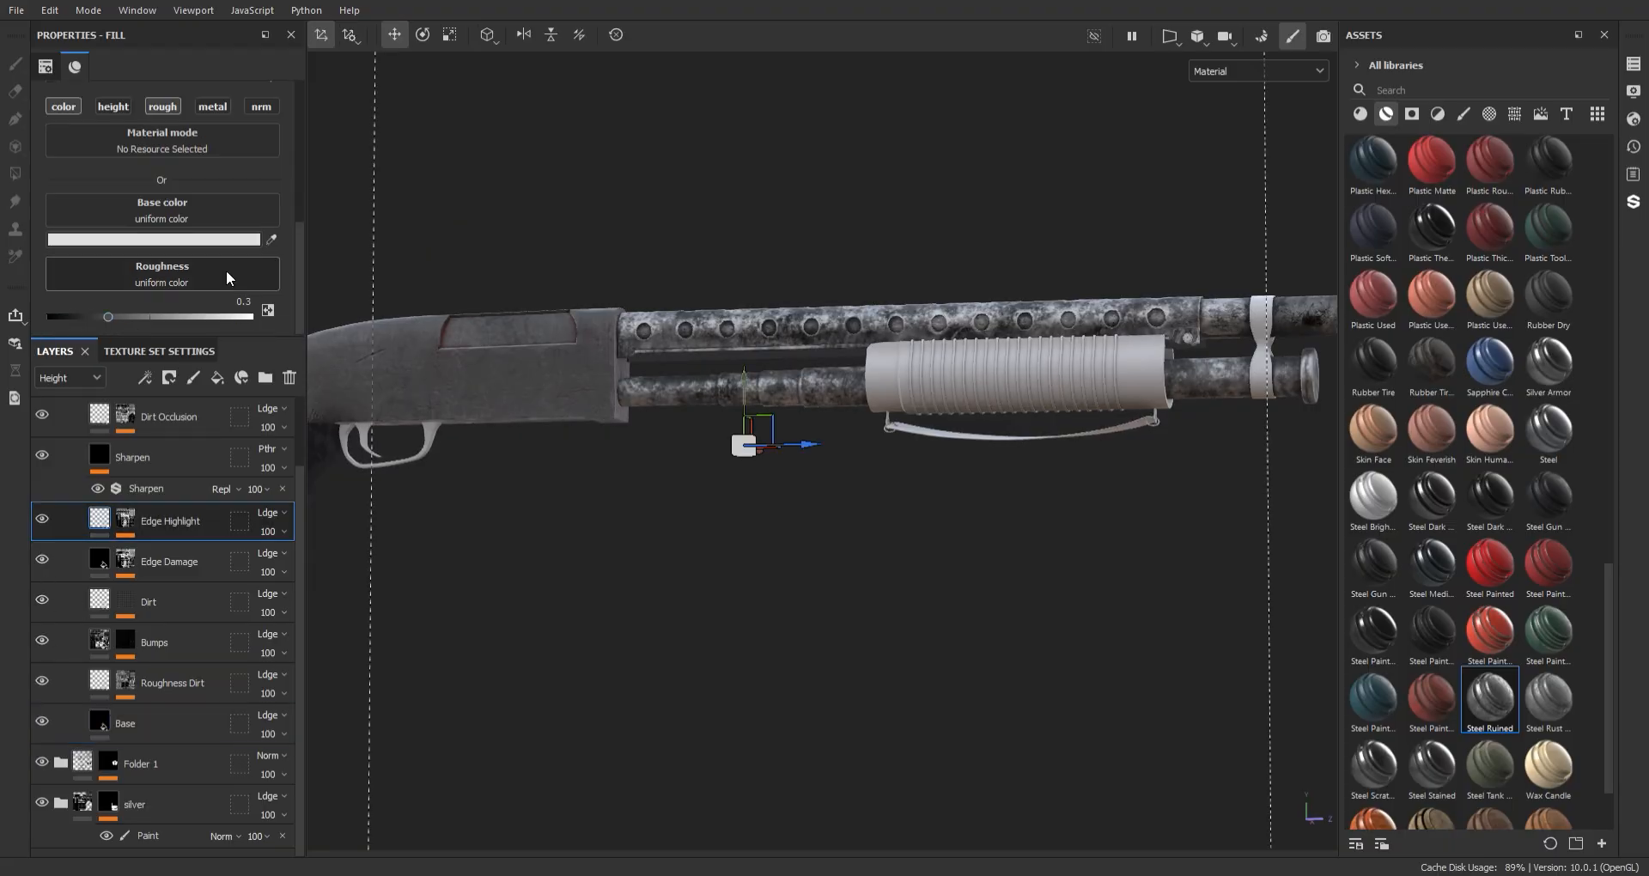
drag(229, 241, 163, 241)
key(f)
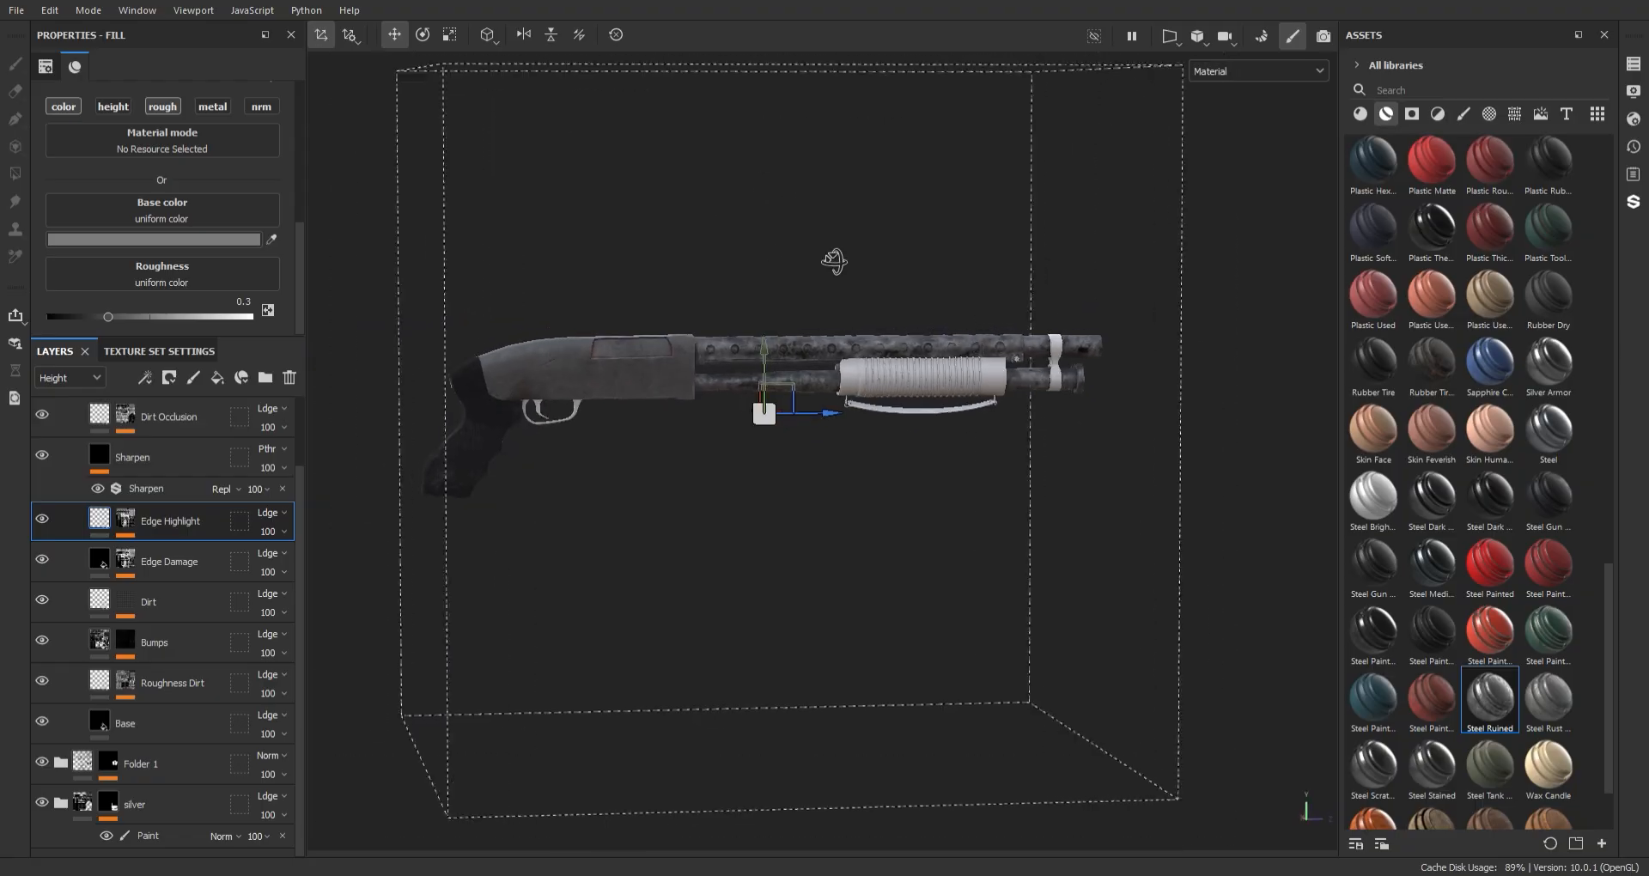
- Check the darkened barrel finish from several angles and collapse Folder 2
alt+drag(878, 293, 794, 320)
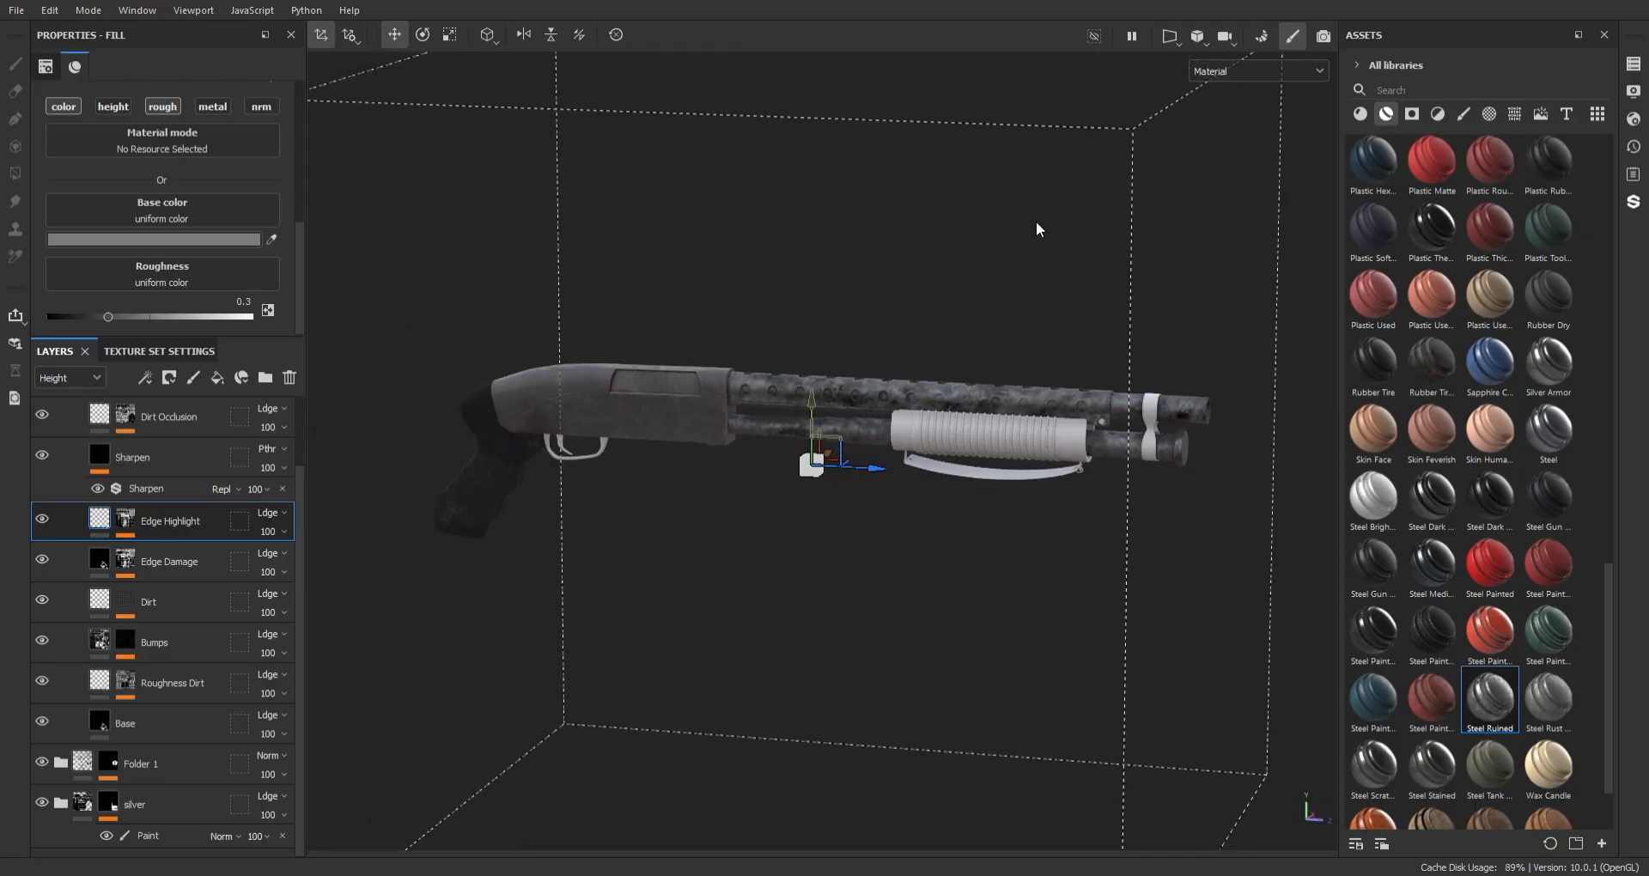
alt+drag(1013, 365, 486, 328)
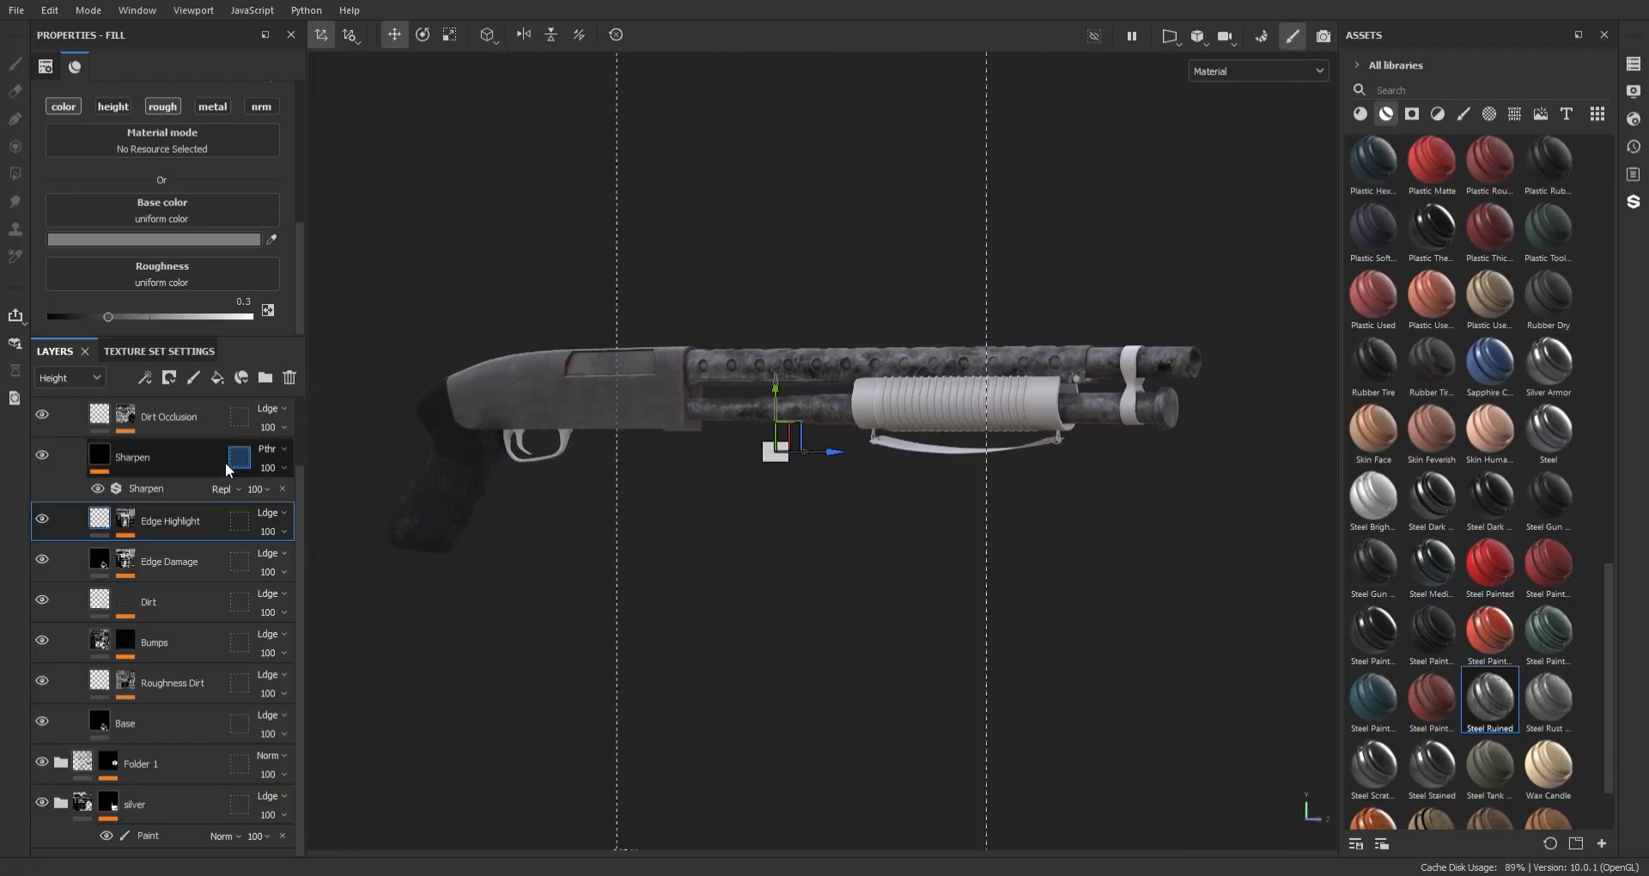
drag(227, 468, 230, 463)
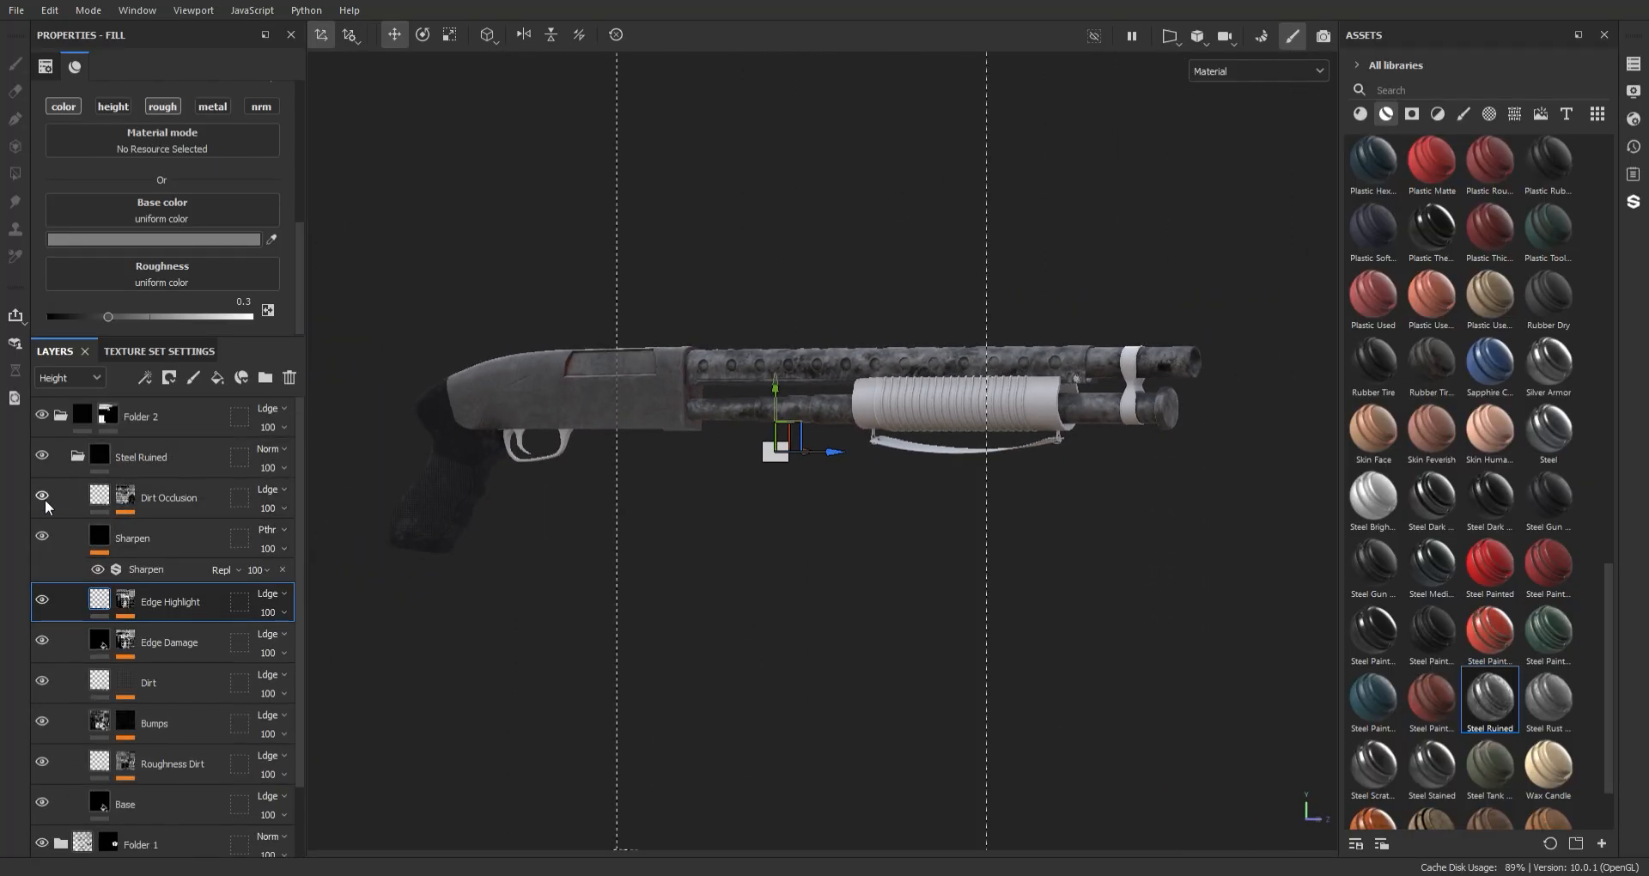
click(68, 459)
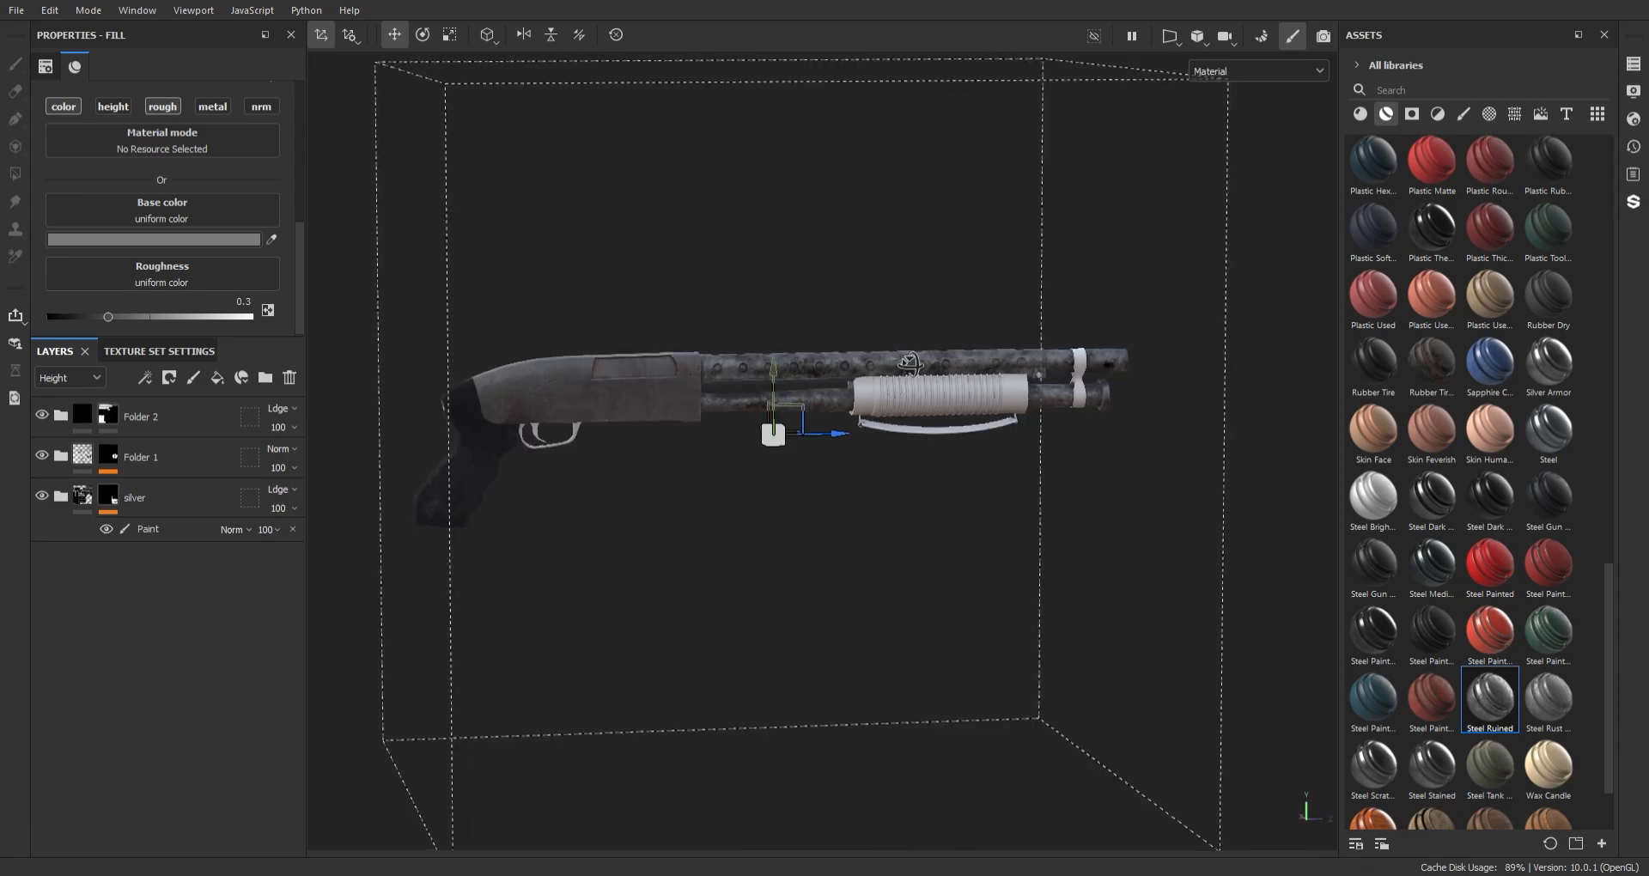
alt+right_drag(861, 592, 861, 624)
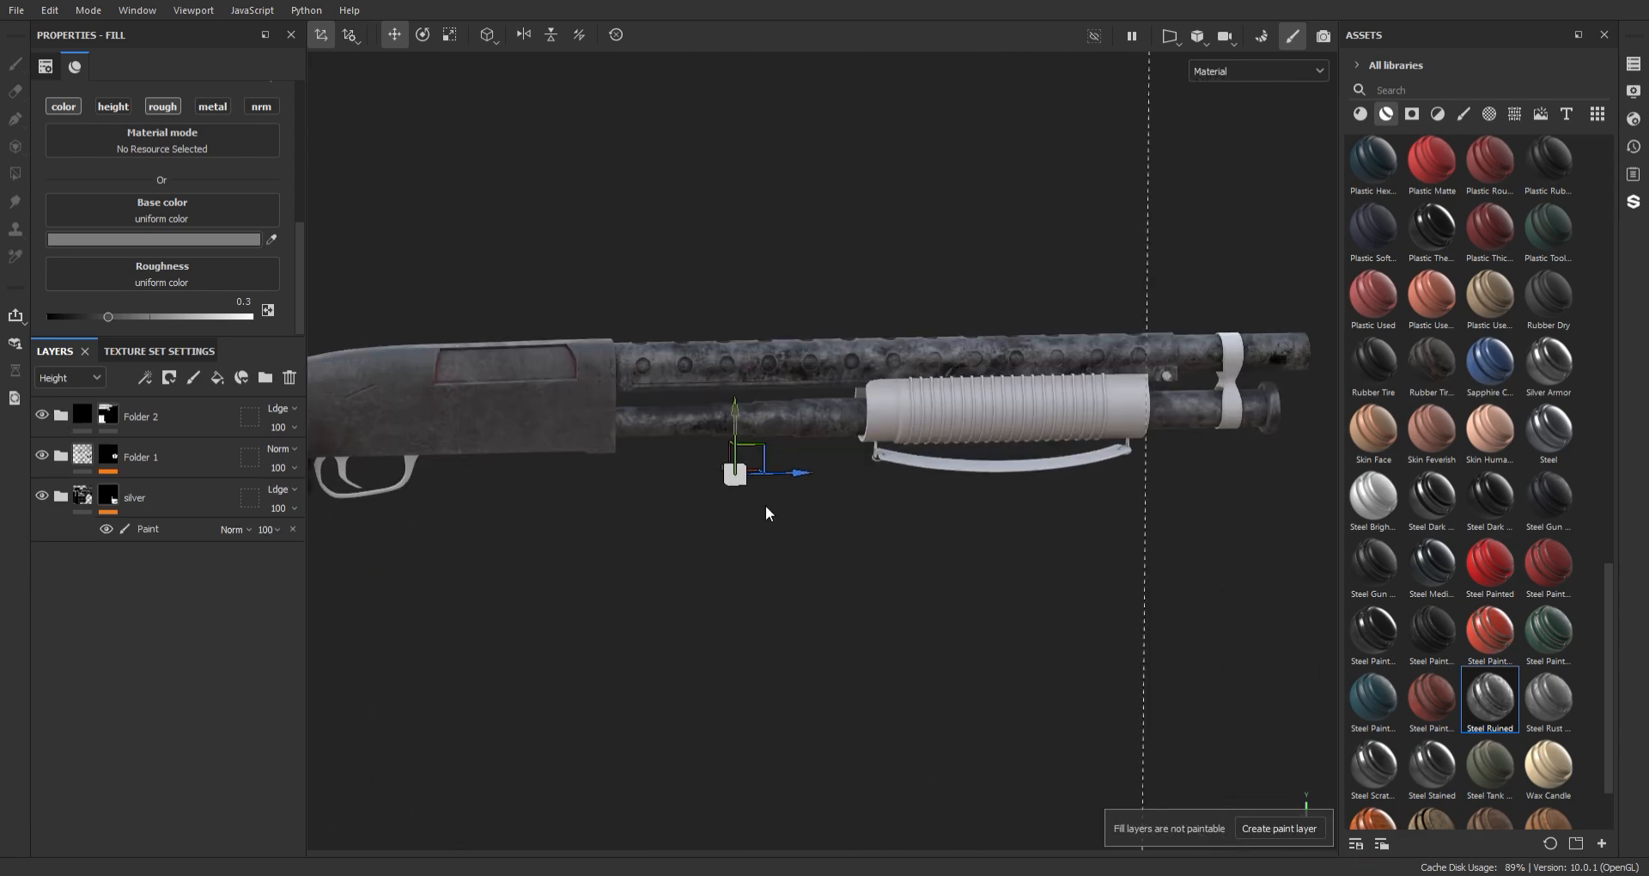
alt+drag(766, 507, 553, 298)
alt+right_drag(552, 298, 950, 394)
alt+middle_drag(950, 394, 931, 247)
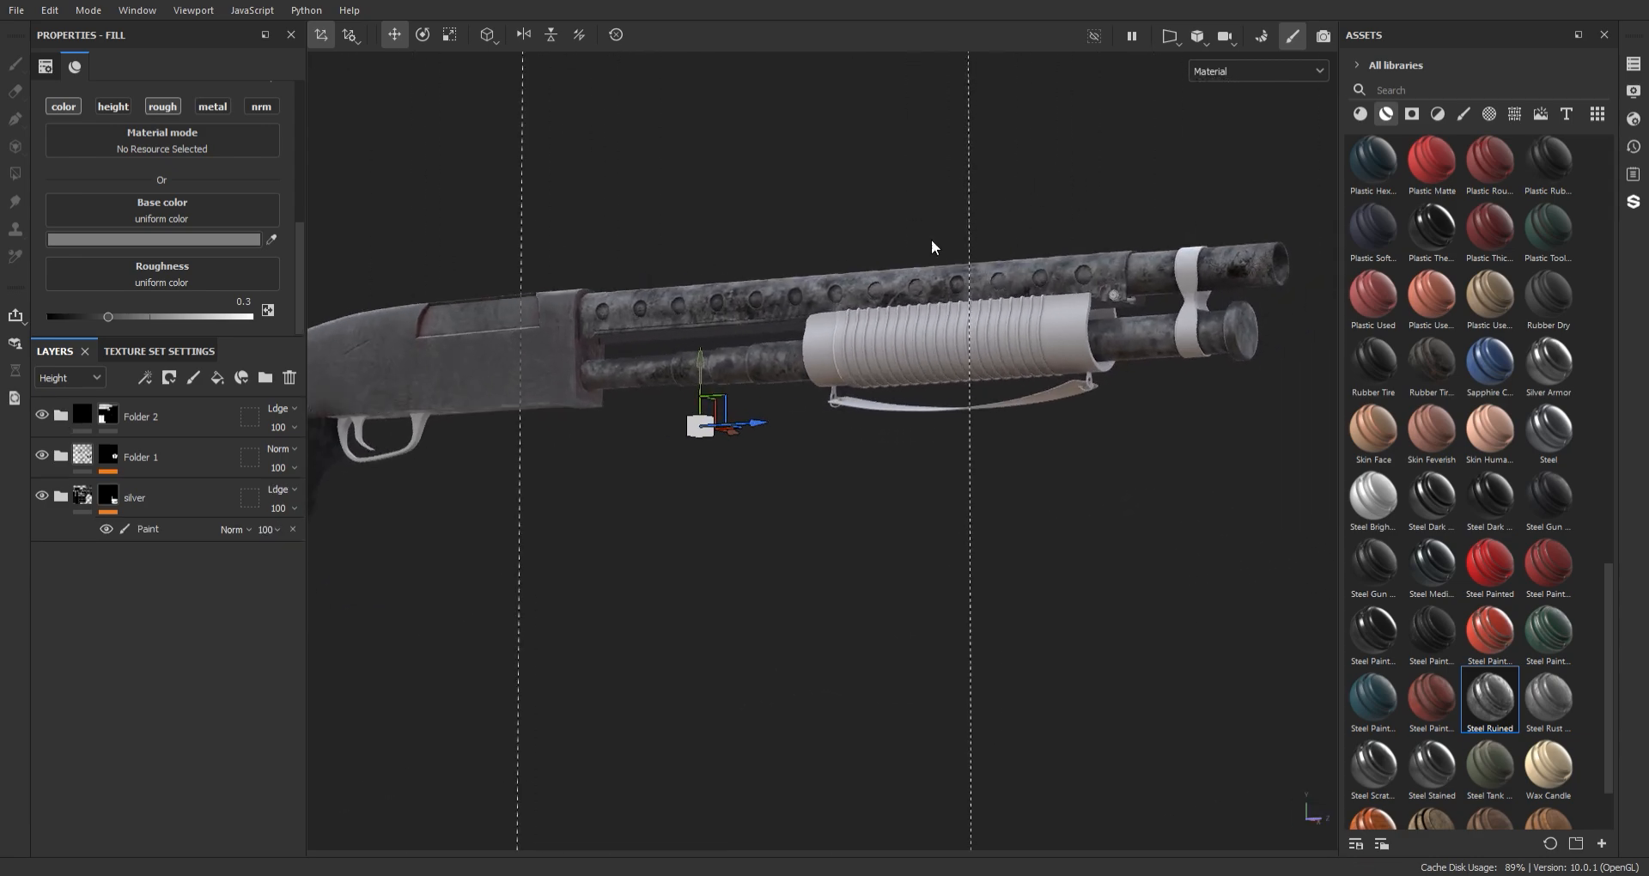
- Rename Folder 1 as pla and polygon-fill the pump forend's body in its mask
click(150, 462)
click(108, 455)
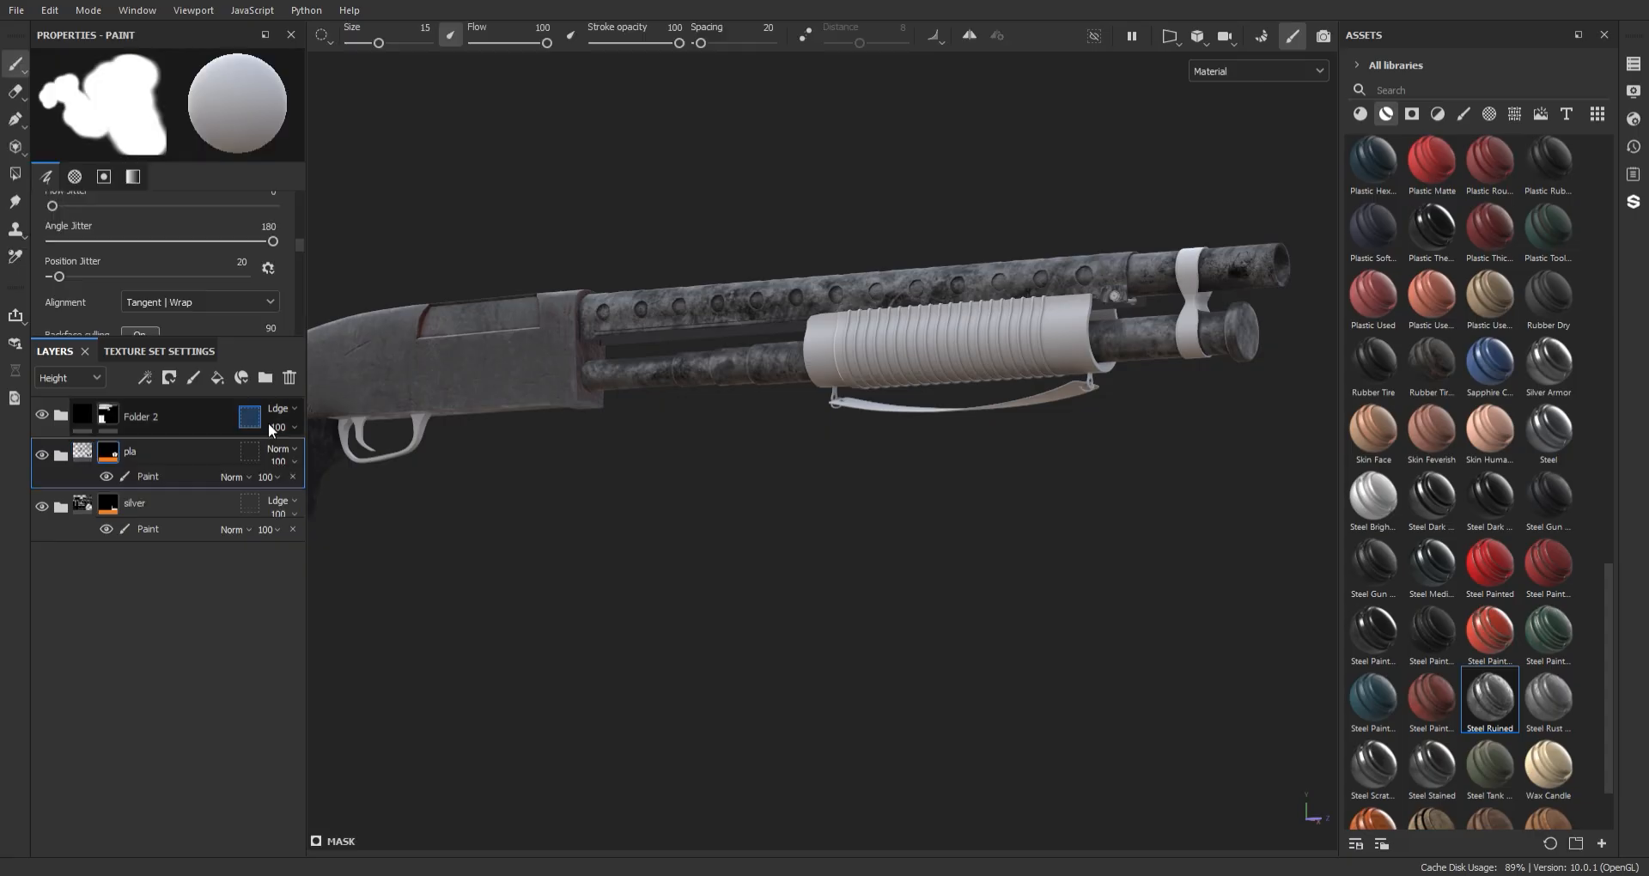
key(4)
alt+middle_drag(684, 259, 640, 246)
alt+drag(641, 246, 842, 274)
click(954, 300)
- Polygon-fill all the raised ribs around the pump forend in the pla folder's mask
alt+middle_drag(955, 301, 944, 404)
alt+right_drag(945, 404, 1061, 468)
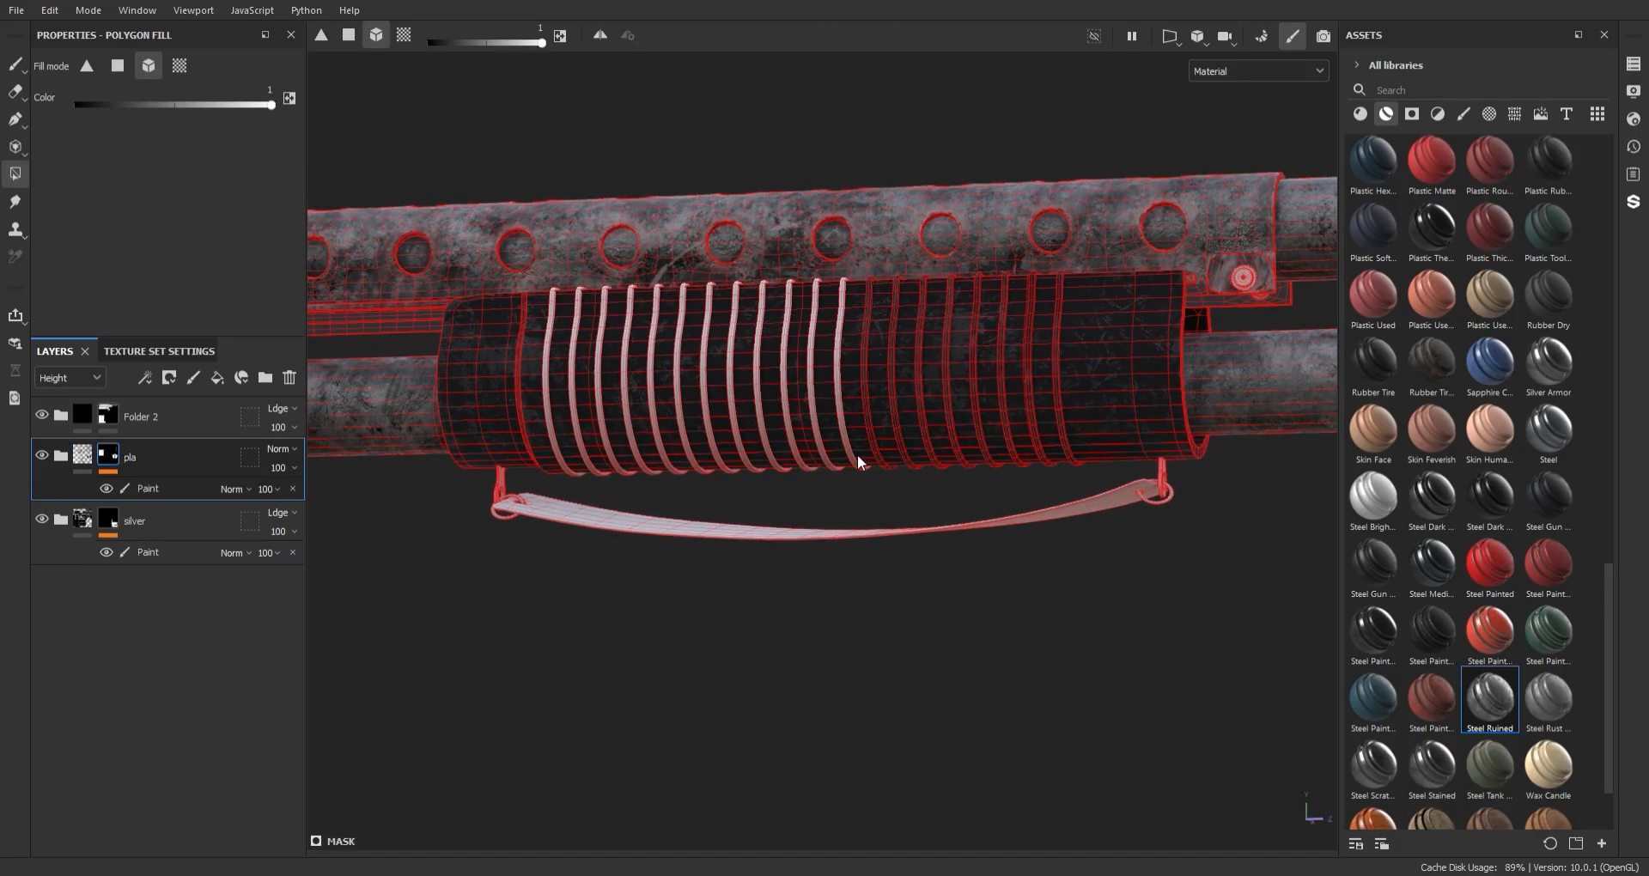
alt+drag(815, 464, 942, 483)
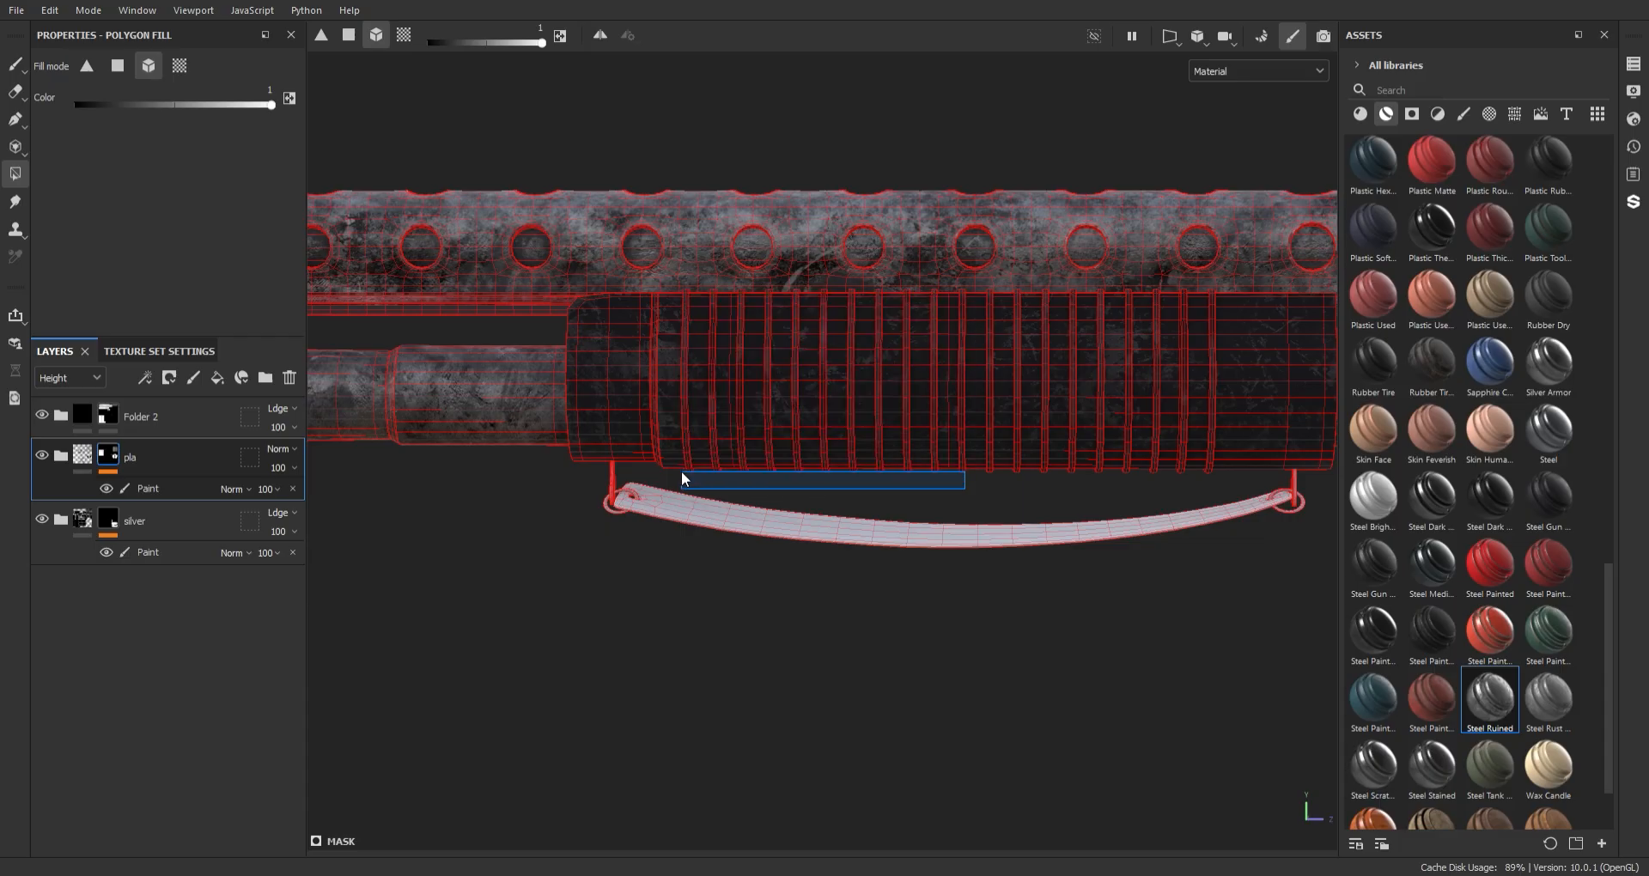
drag(682, 473, 866, 479)
key(1)
- Examine the forend and barrel from both sides for parts that still lack a material
alt+drag(866, 478, 887, 493)
alt+right_drag(887, 493, 979, 299)
mouse_move(979, 299)
alt+mouse_down()
mouse_move(817, 512)
mouse_move(633, 295)
mouse_move(901, 313)
mouse_move(678, 300)
alt+mouse_up()
alt+middle_drag(678, 301, 481, 357)
alt+right_drag(481, 356, 533, 266)
alt+drag(532, 266, 872, 265)
alt+middle_drag(873, 265, 1170, 301)
alt+right_drag(1170, 301, 1215, 417)
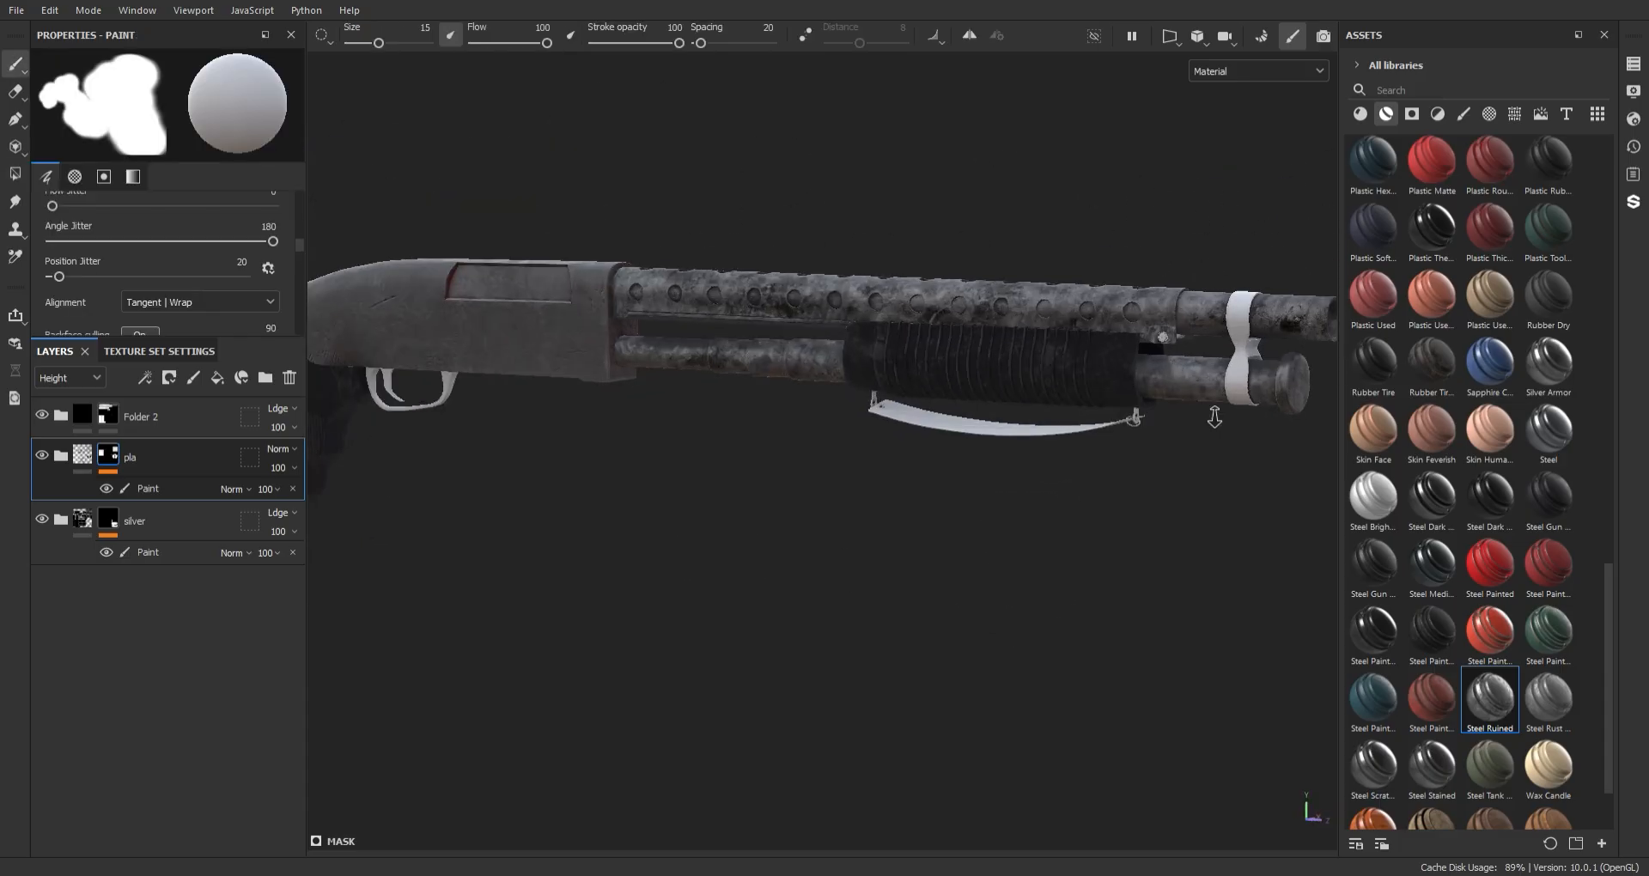
alt+middle_drag(1215, 418, 1070, 421)
- Polygon-fill the clamp joining the barrel and magazine tube in Folder 2's mask
click(175, 424)
key(4)
alt+middle_drag(1171, 306, 1108, 318)
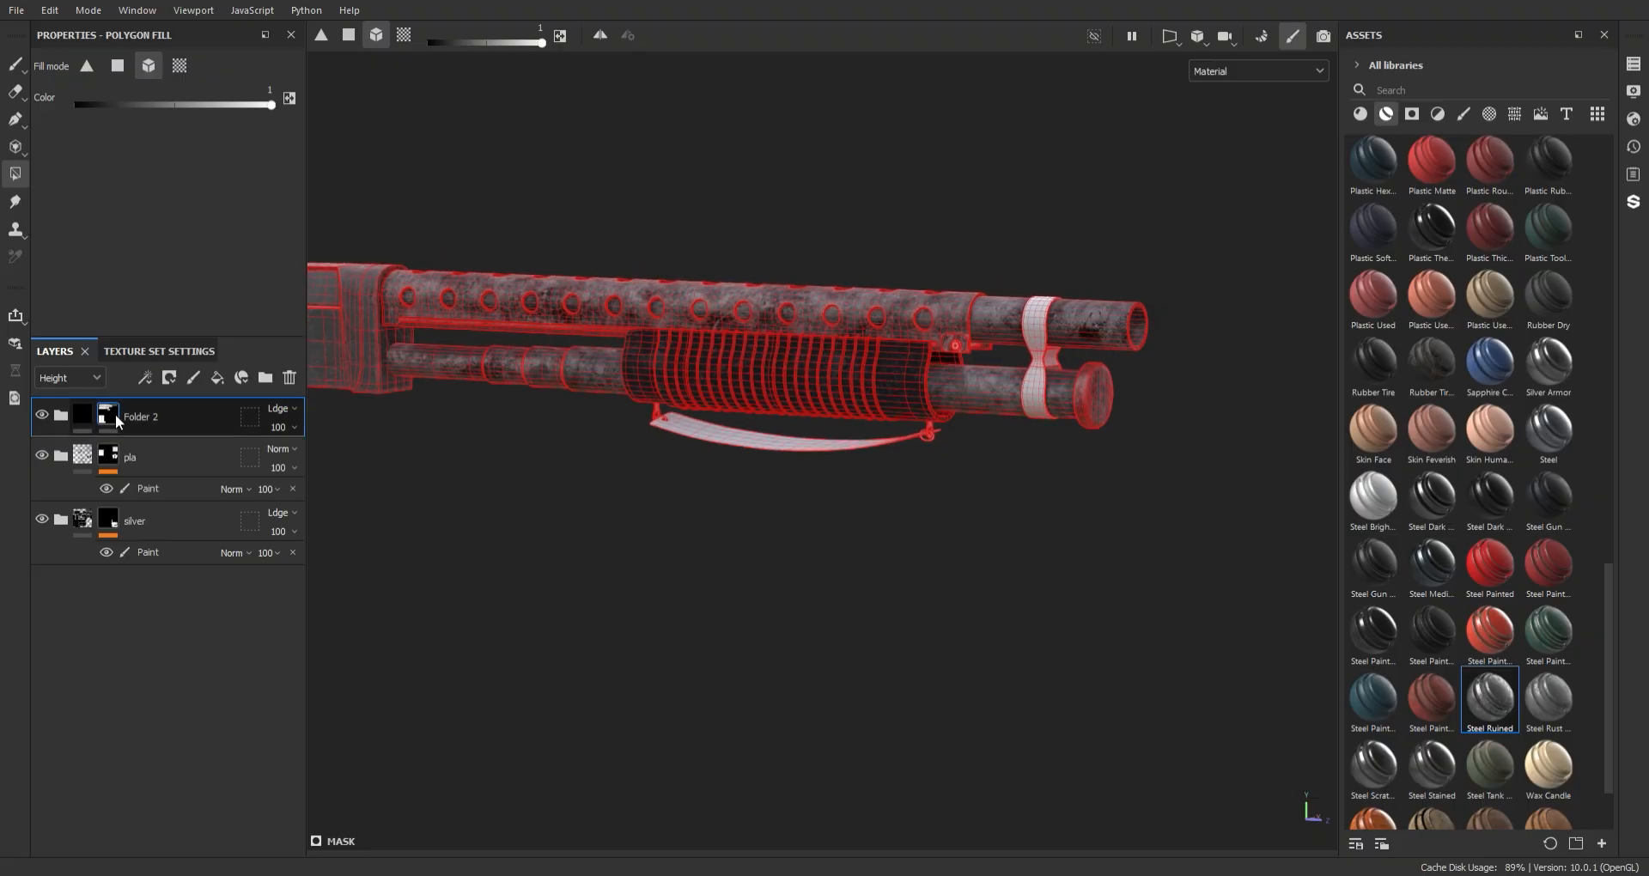
alt+middle_drag(1018, 351, 874, 323)
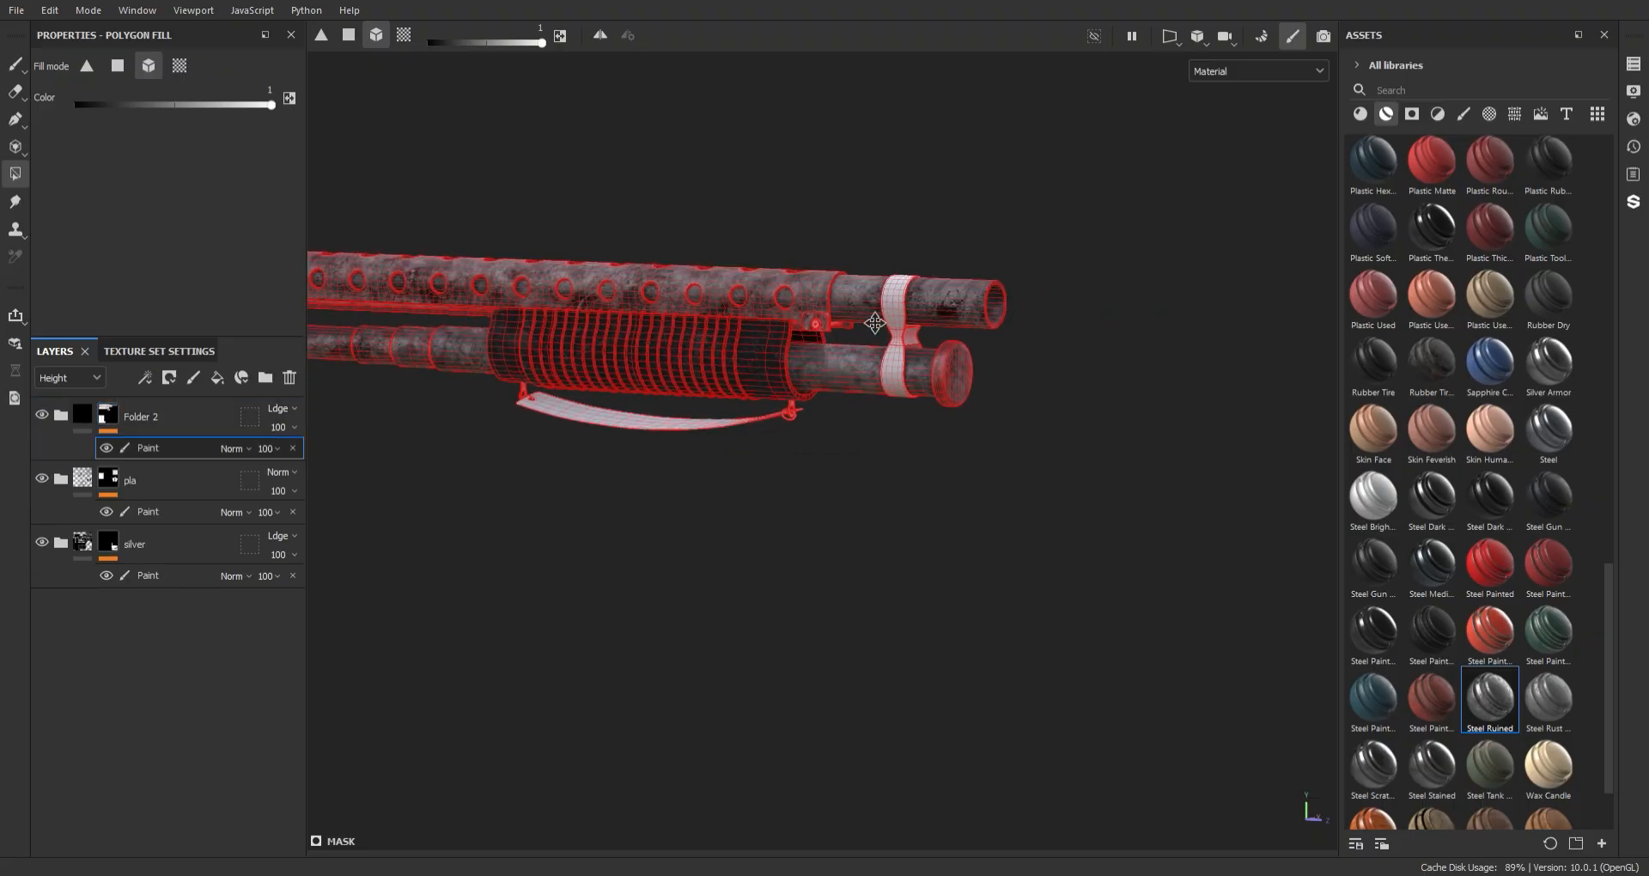
alt+drag(874, 324, 855, 344)
alt+right_drag(855, 344, 884, 379)
alt+middle_drag(884, 379, 948, 325)
click(924, 371)
- Extend Folder 2's mask to the small round bolt at the front end of the heat shield
alt+middle_drag(843, 399, 955, 313)
alt+right_drag(955, 313, 1094, 324)
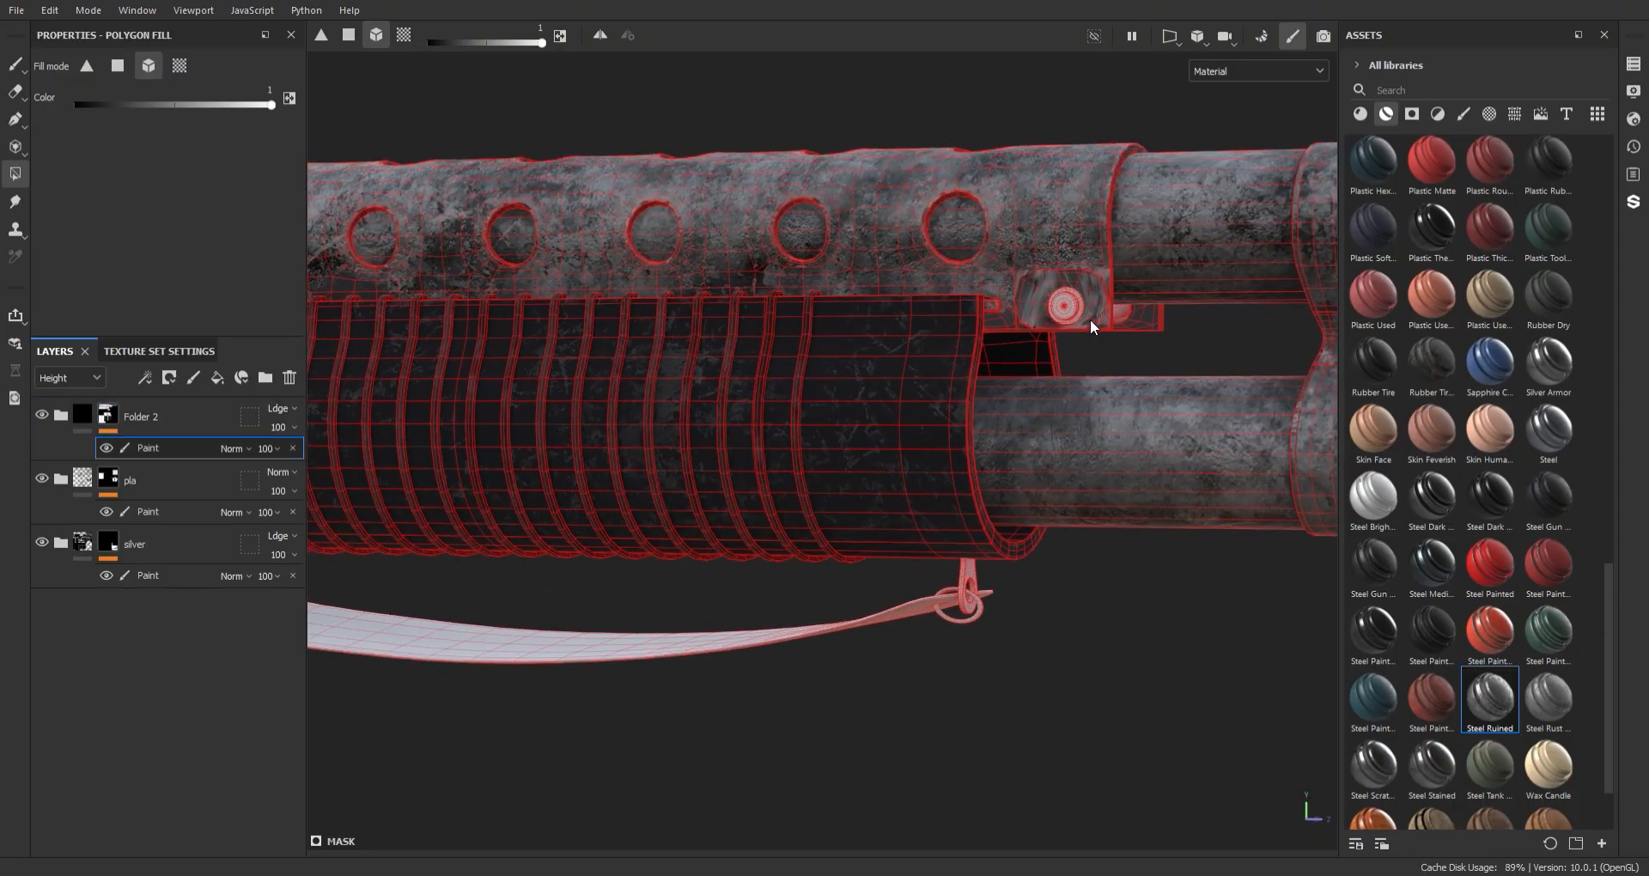
alt+drag(1167, 345, 1034, 206)
alt+right_drag(1034, 206, 1061, 257)
- Polygon-fill the strap's metal ring and bracket under the forend in Folder 2's mask
alt+middle_drag(773, 472, 1125, 515)
alt+right_drag(1125, 515, 1160, 588)
alt+middle_drag(1160, 588, 1056, 524)
click(1074, 504)
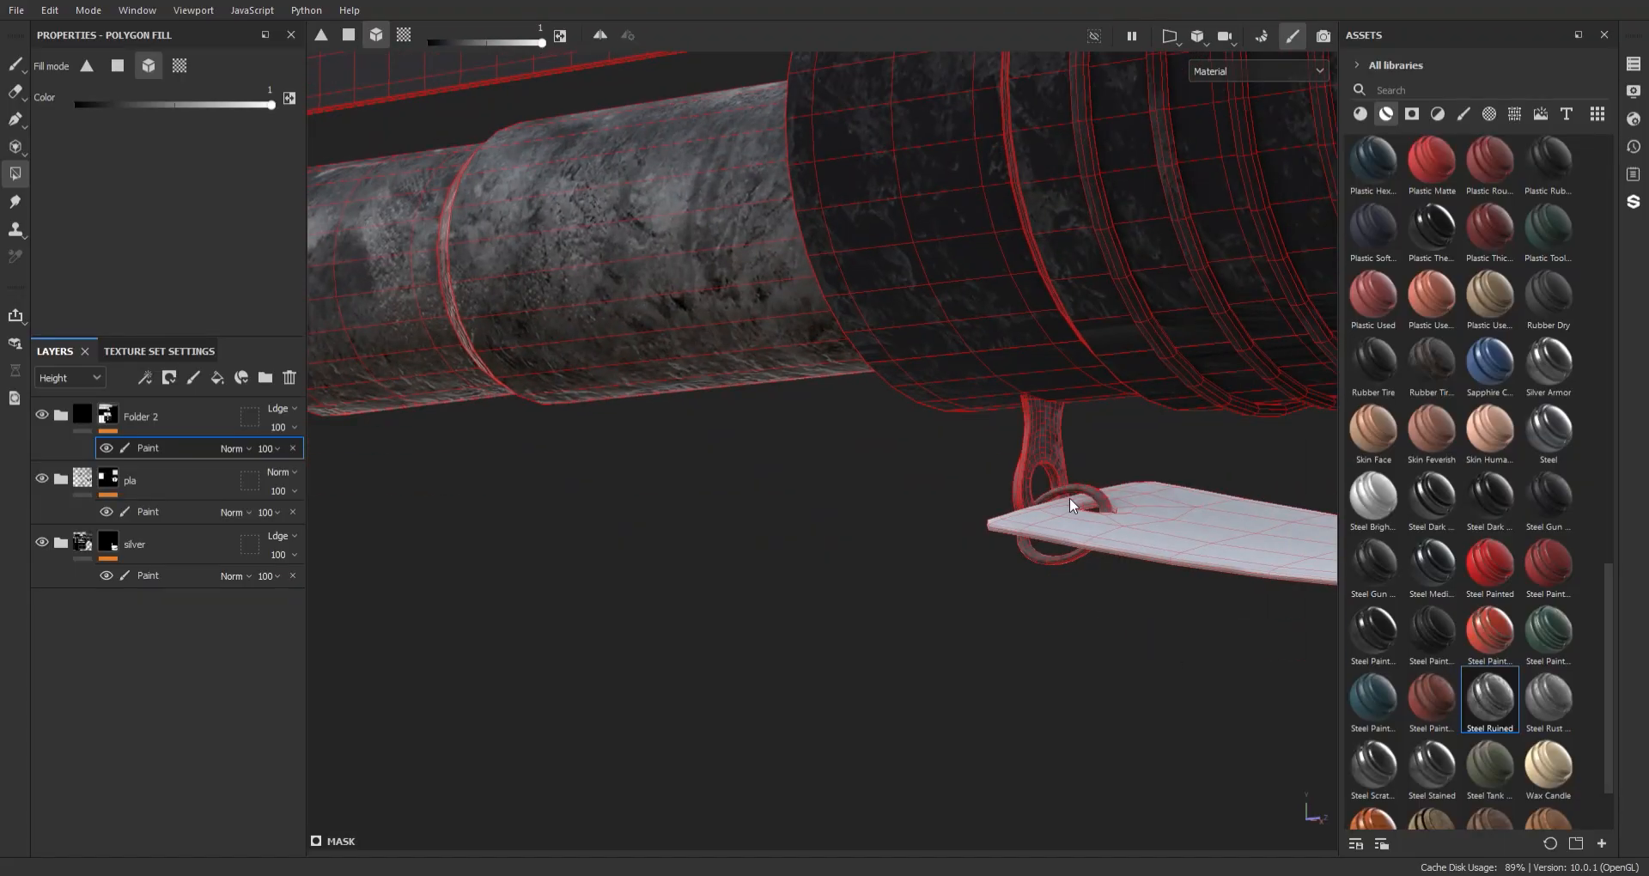
key(1)
- Add the Fabric WOODLAND Dirty smart material above Folder 2 and group it in a new folder
alt+right_drag(1074, 504, 913, 198)
alt+middle_drag(602, 524, 908, 431)
alt+right_drag(908, 430, 842, 260)
alt+drag(842, 259, 845, 309)
alt+right_drag(845, 310, 855, 245)
drag(1611, 711, 1619, 377)
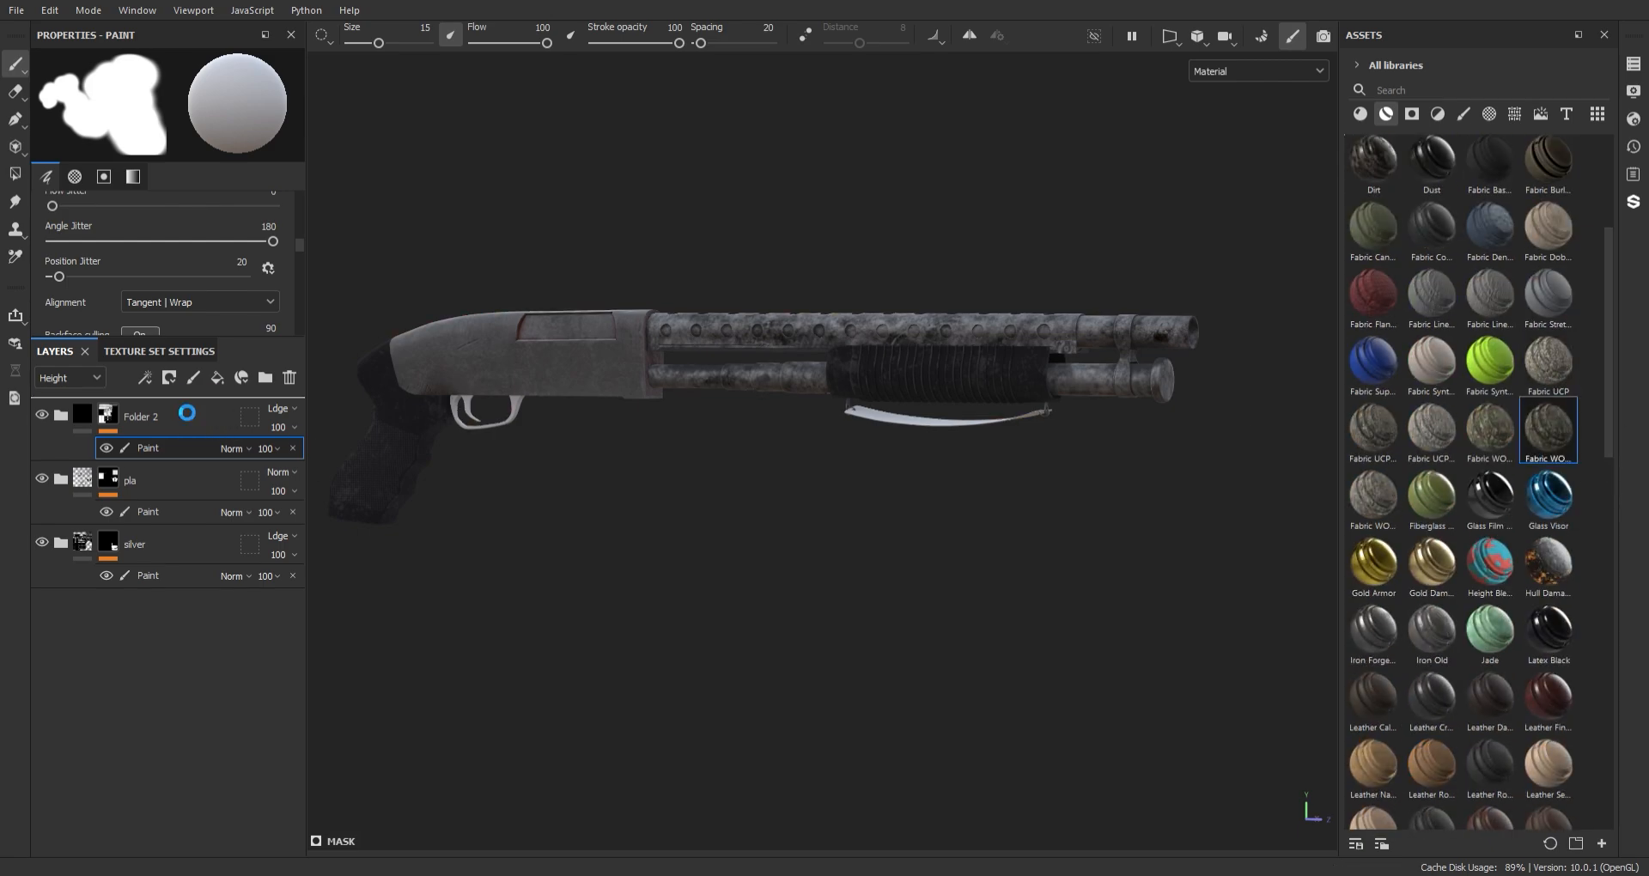
key(ctrl+g)
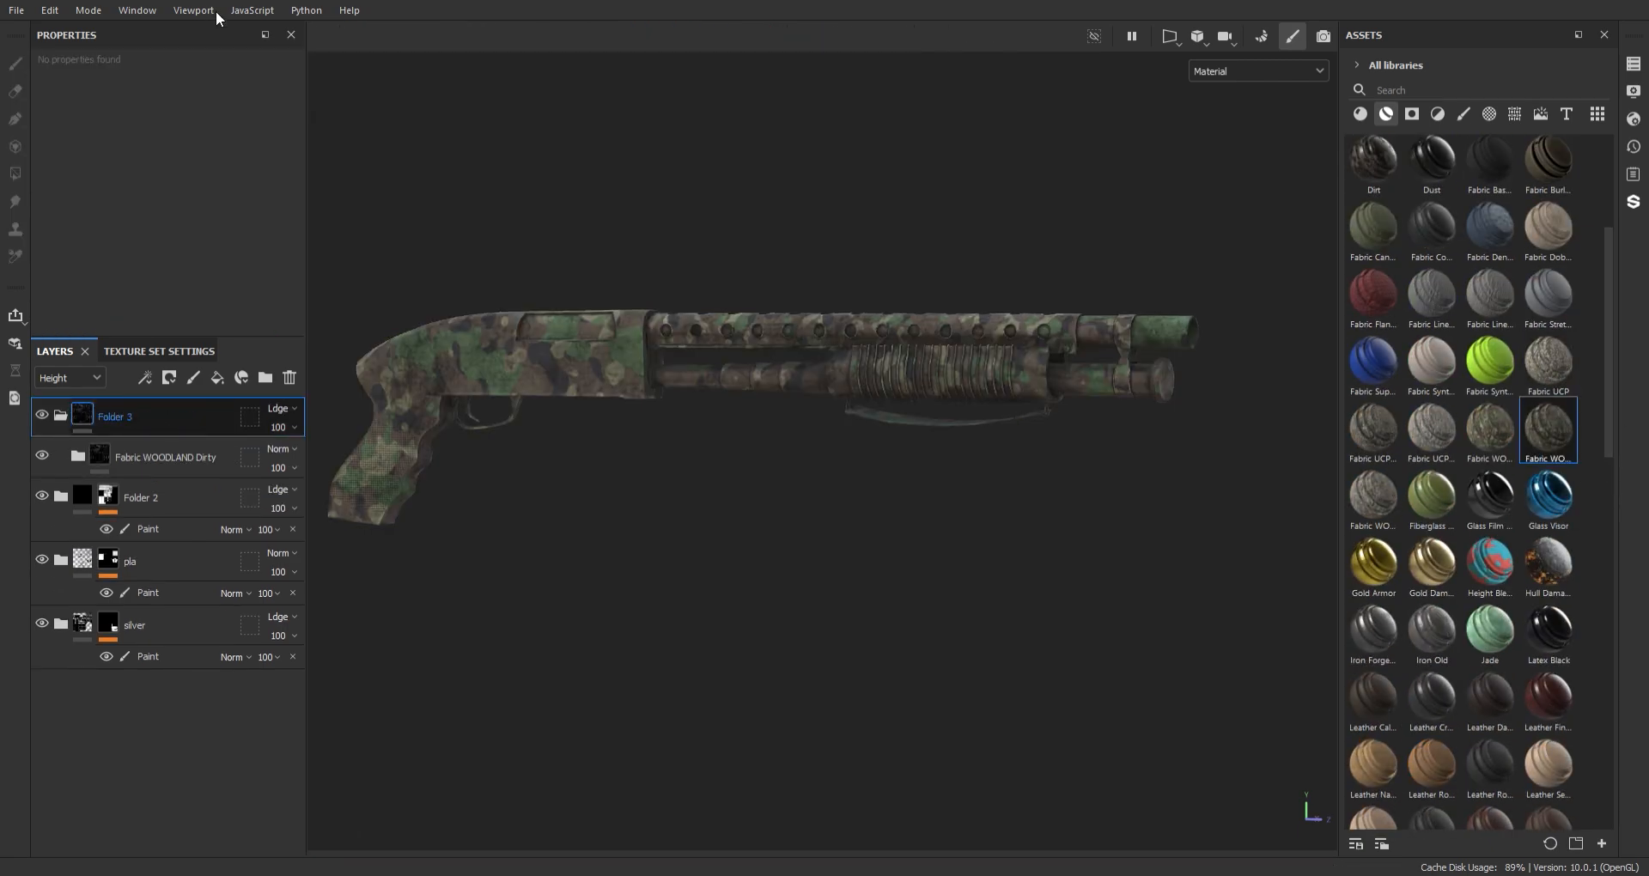
- Add a black mask to Folder 3, polygon-fill the strap under the forend in it, and collapse the folder
click(217, 17)
key(4)
click(553, 394)
alt+right_drag(552, 394, 784, 508)
click(784, 508)
key(1)
mouse_move(784, 507)
alt+mouse_down()
mouse_move(842, 515)
mouse_move(906, 481)
alt+mouse_up()
alt+right_drag(906, 481, 867, 369)
click(60, 415)
- Add the Steel Gun Matte smart material above Folder 3
alt+drag(867, 369, 846, 321)
alt+middle_drag(636, 378, 764, 343)
alt+drag(764, 344, 803, 335)
alt+middle_drag(691, 364, 730, 333)
scroll(1496, 493, down, 3)
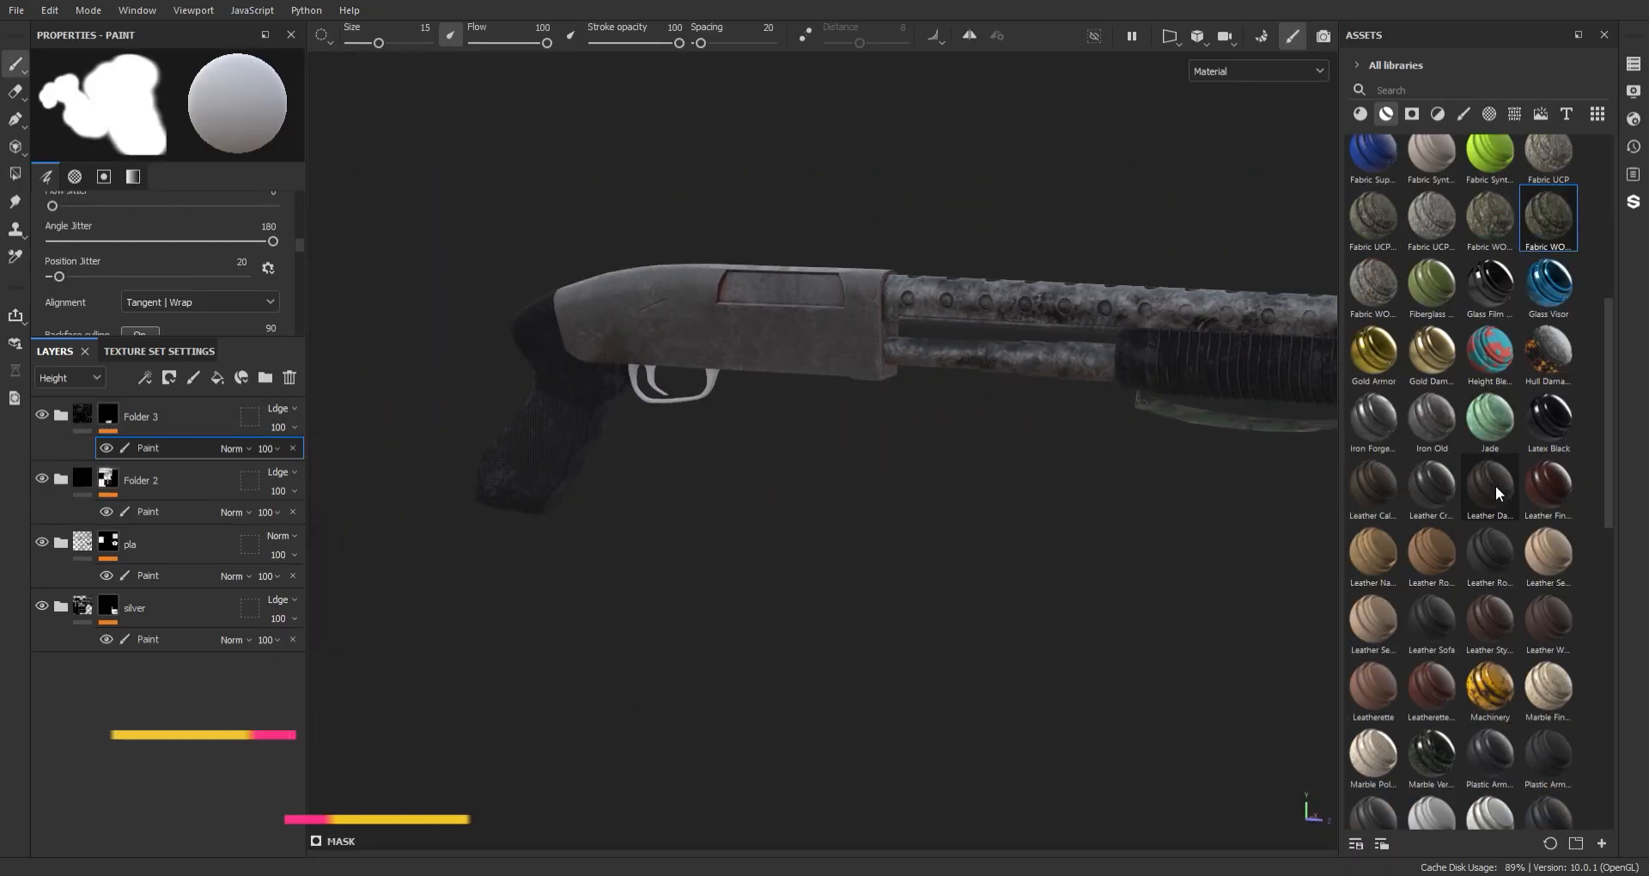
scroll(1469, 734, down, 3)
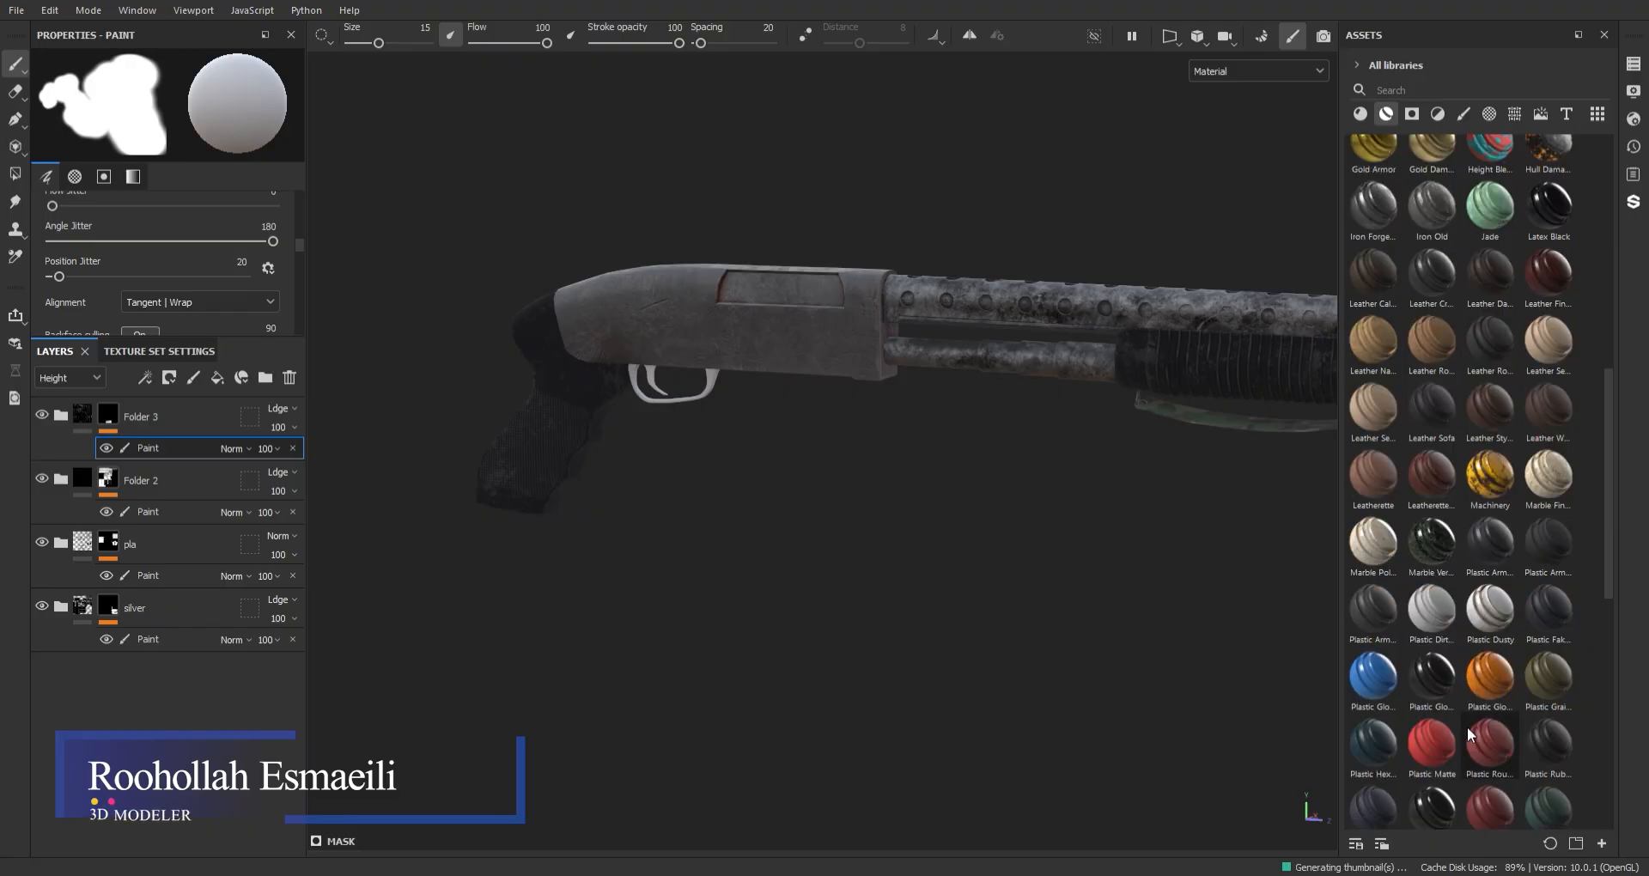
scroll(1534, 737, down, 3)
scroll(1385, 732, down, 3)
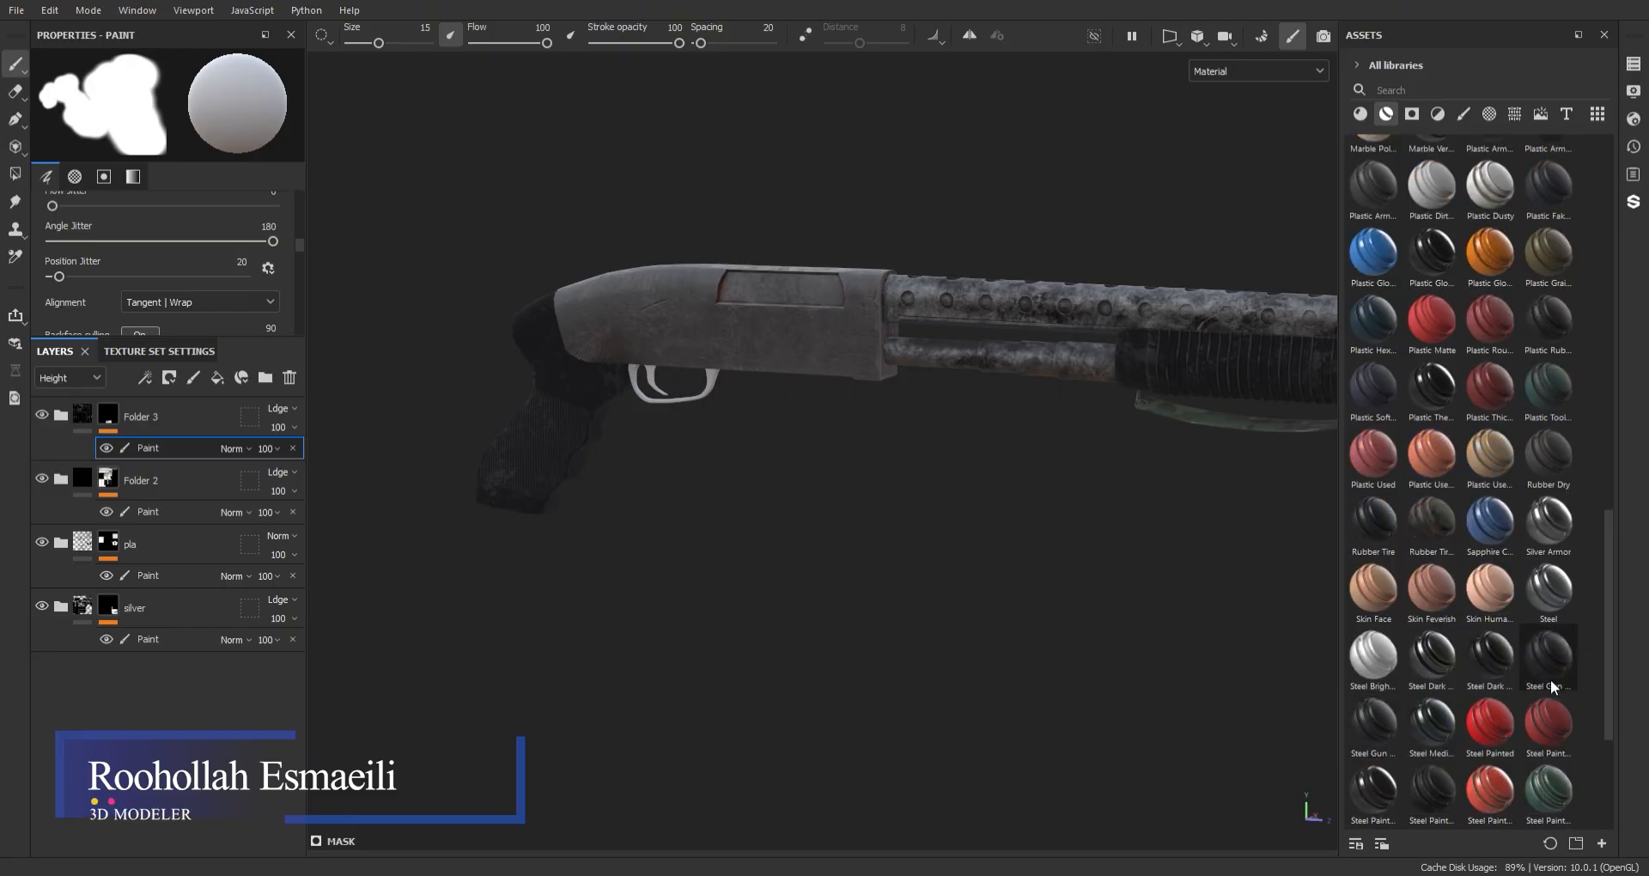
alt+middle_drag(829, 300, 895, 276)
alt+right_drag(895, 277, 796, 480)
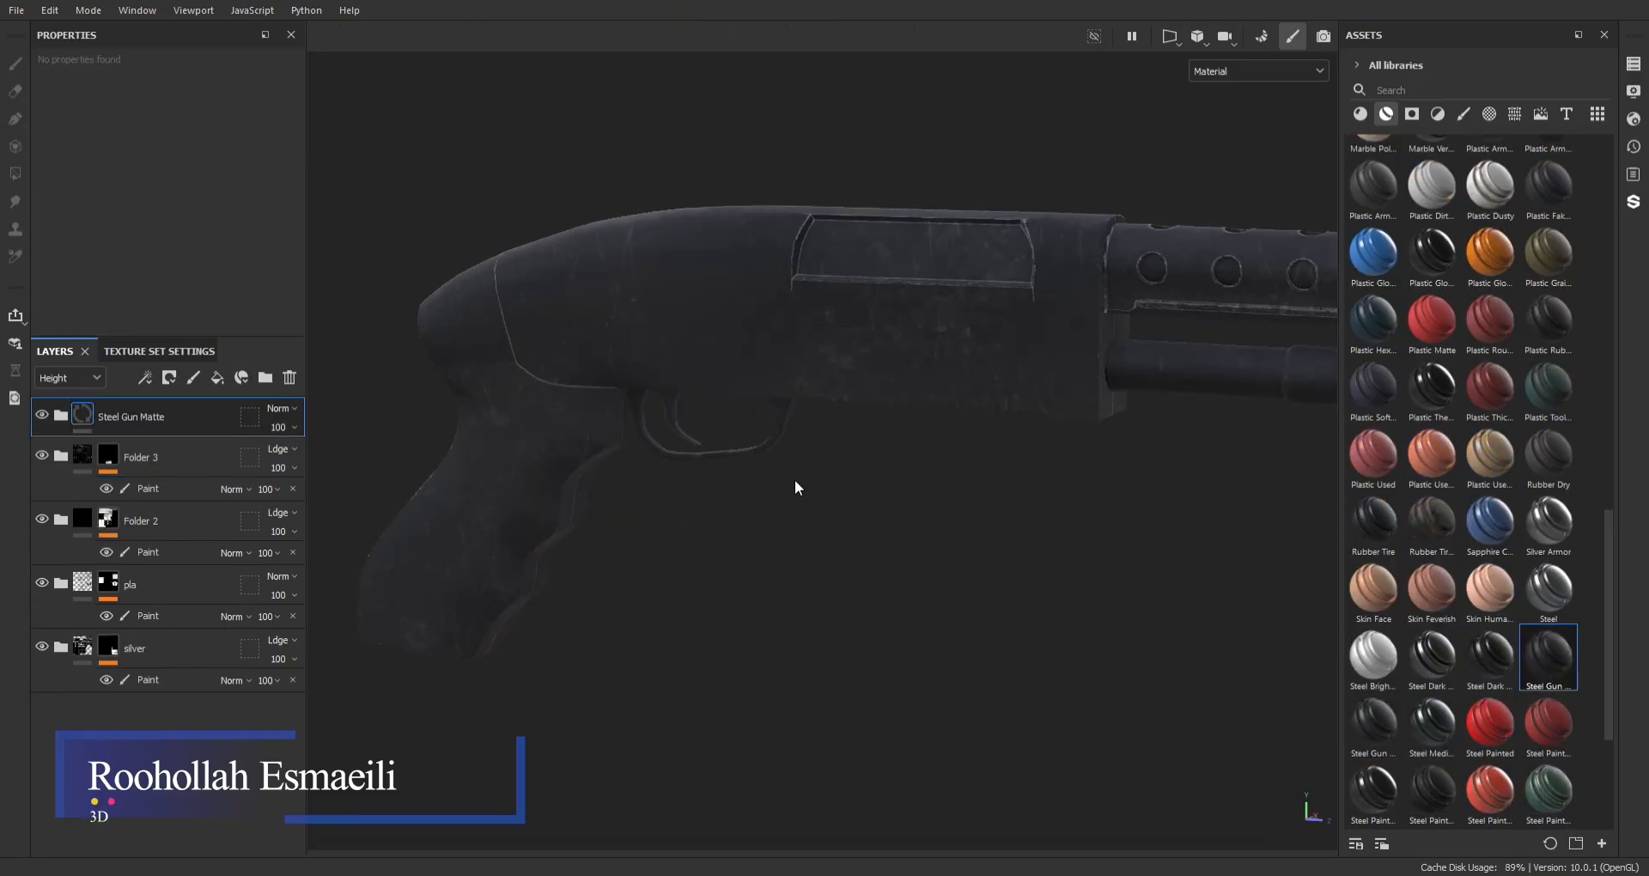
- Add a black mask to the Steel Gun Matte folder and polygon-fill the trigger and trigger guard in it
alt+drag(796, 479, 867, 473)
click(169, 378)
click(172, 416)
click(828, 494)
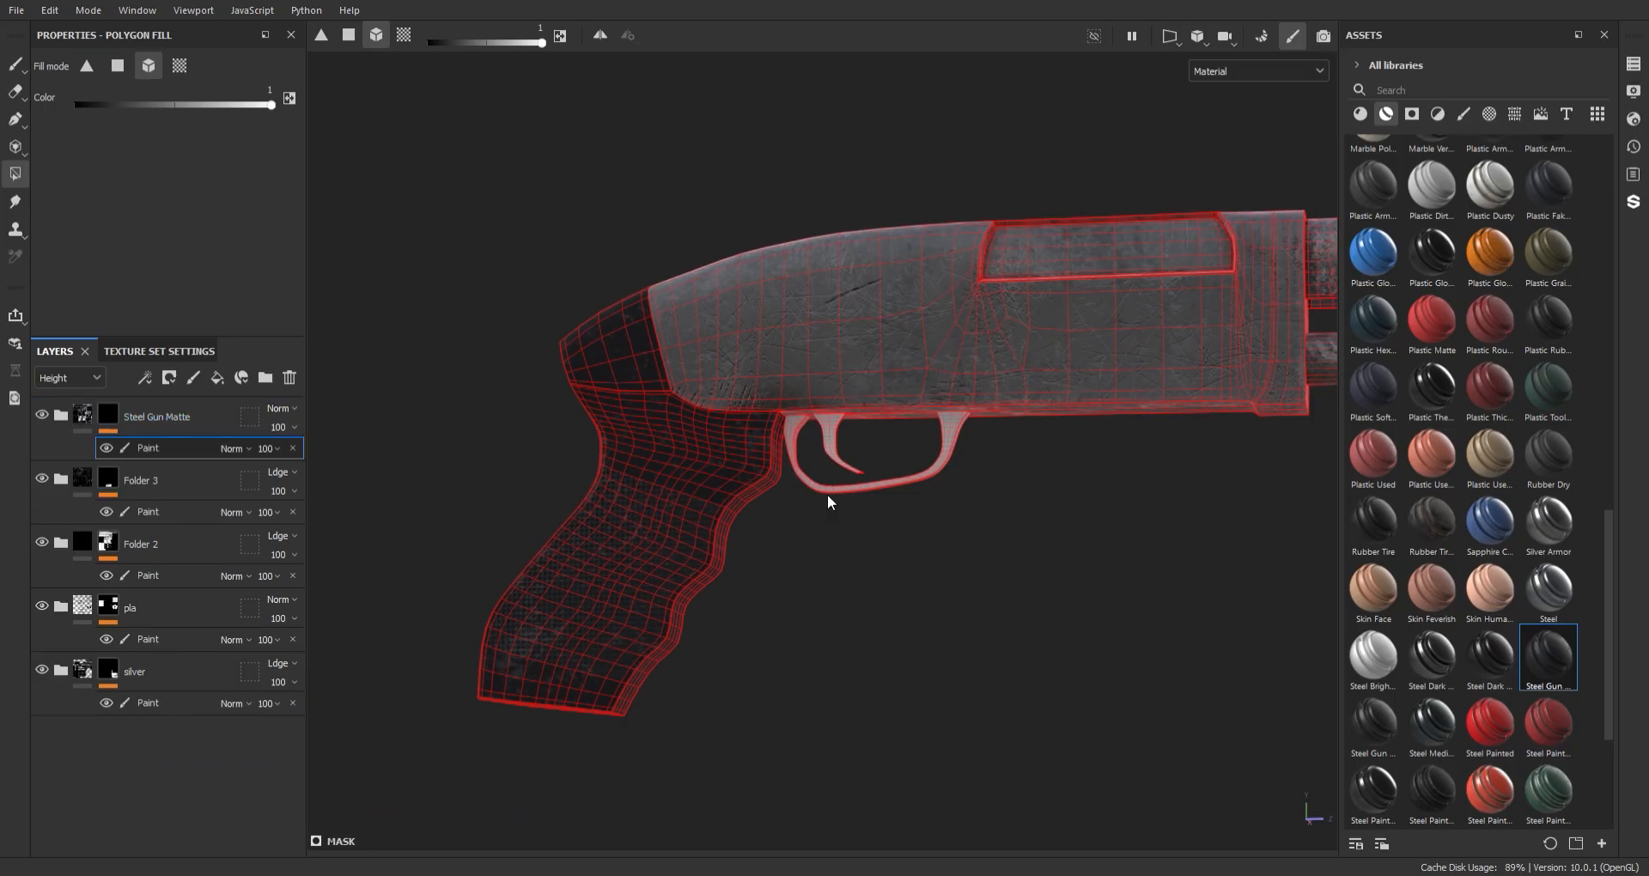
alt+middle_drag(828, 494, 730, 481)
click(15, 64)
- Add a fill layer named dirt above Steel Gun Matte with only color and roughness enabled, a red base color and roughness 1
alt+right_drag(858, 447, 825, 287)
mouse_move(824, 288)
alt+mouse_down()
mouse_move(835, 277)
mouse_move(760, 404)
mouse_move(861, 340)
alt+mouse_up()
scroll(791, 335, down, 2)
click(206, 416)
click(219, 379)
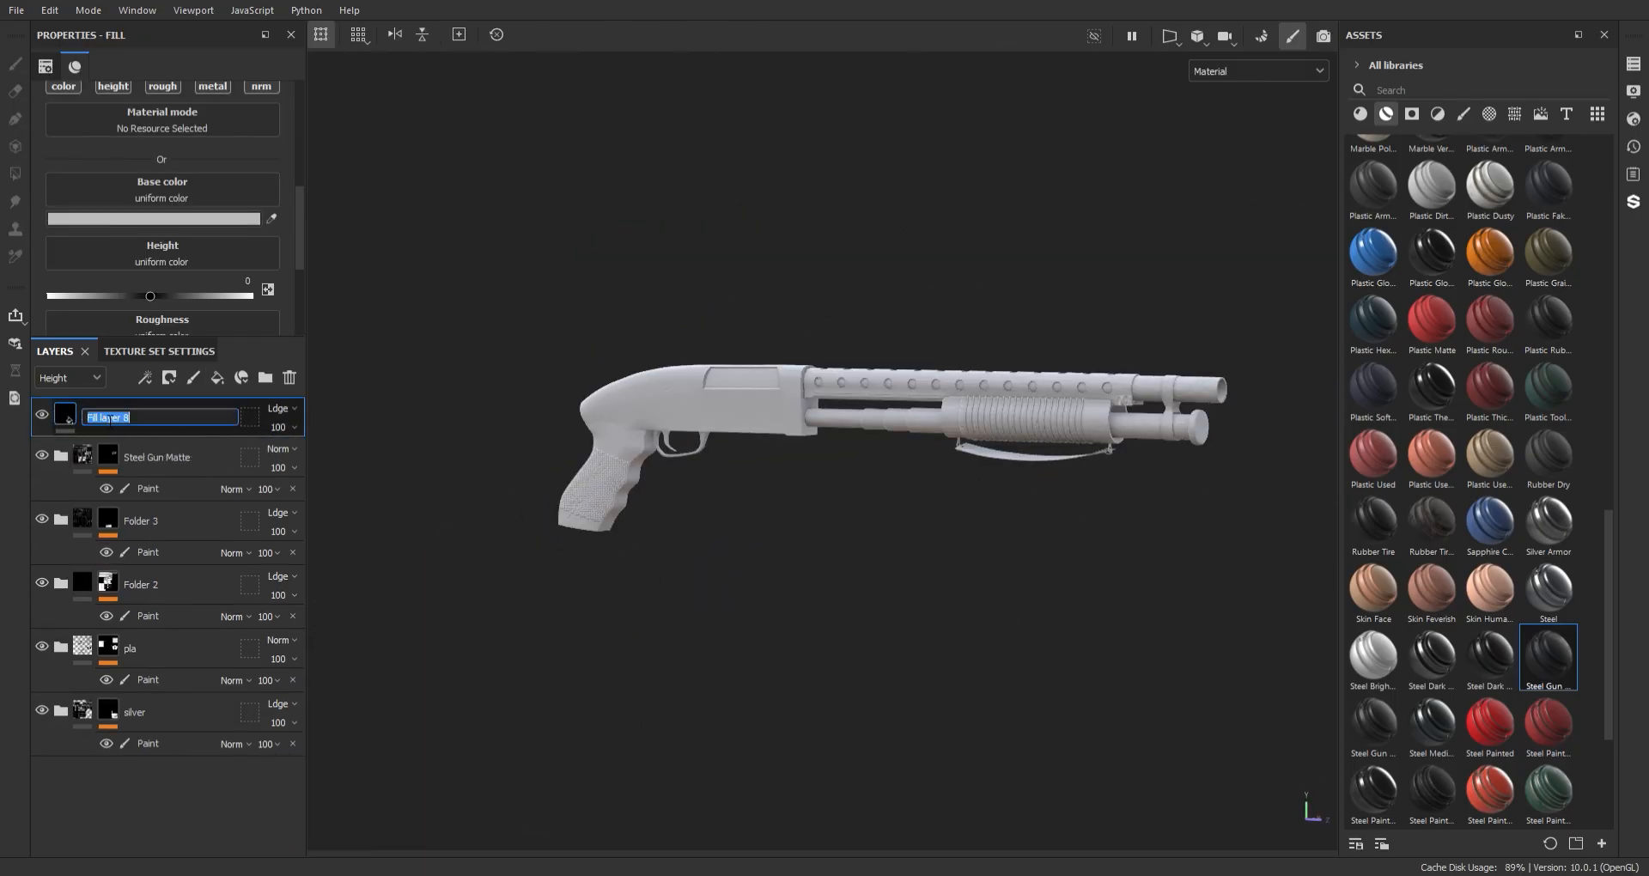
scroll(167, 214, up, 3)
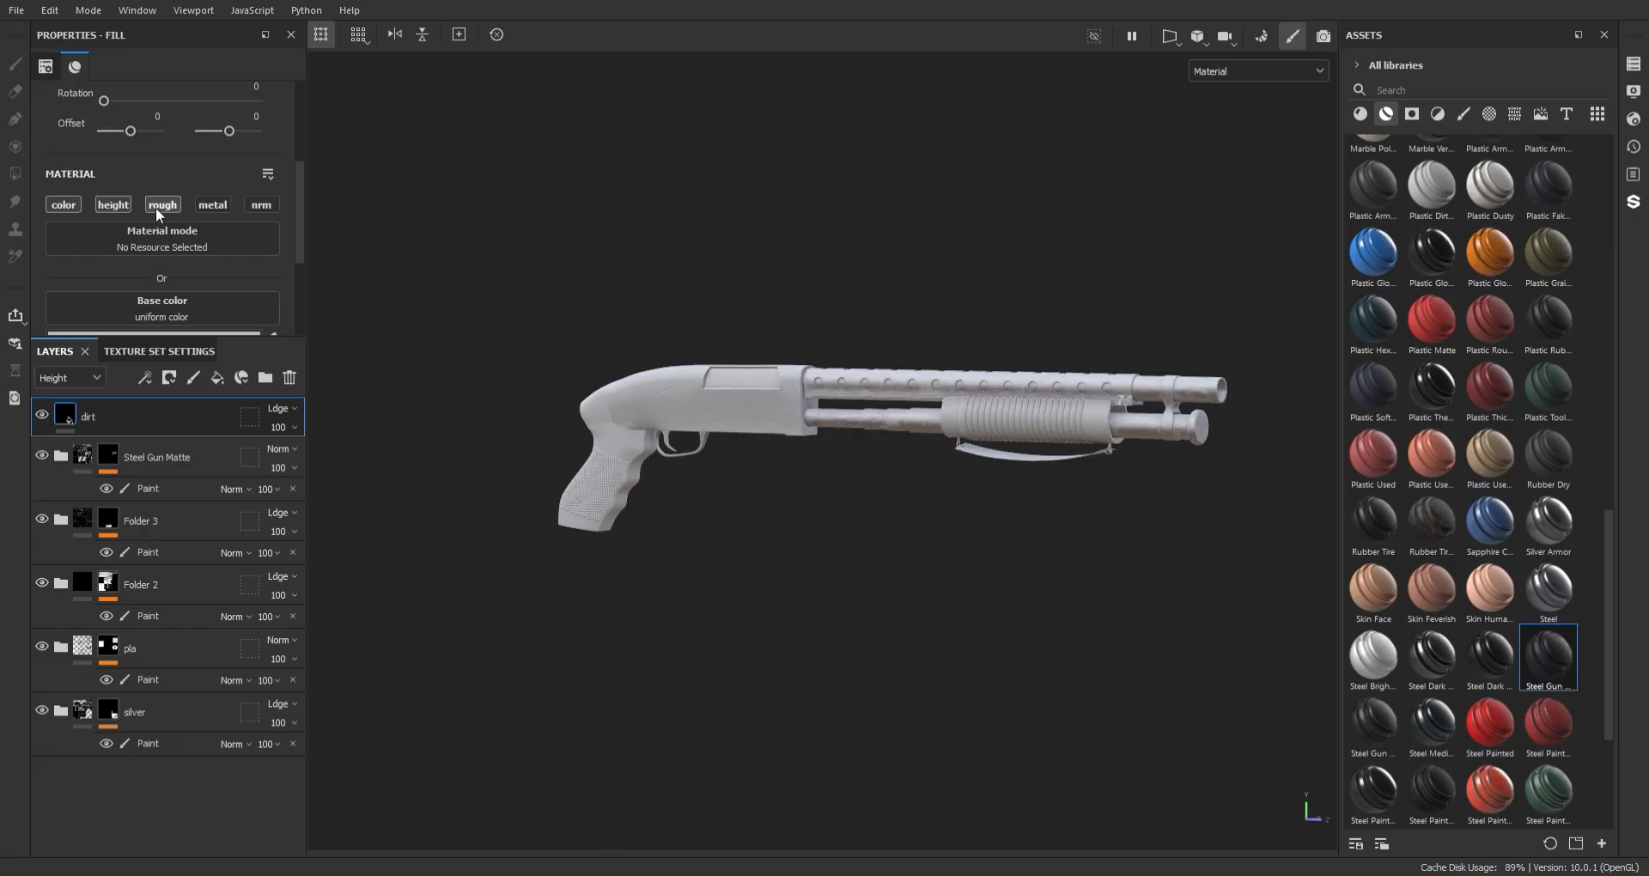
click(244, 316)
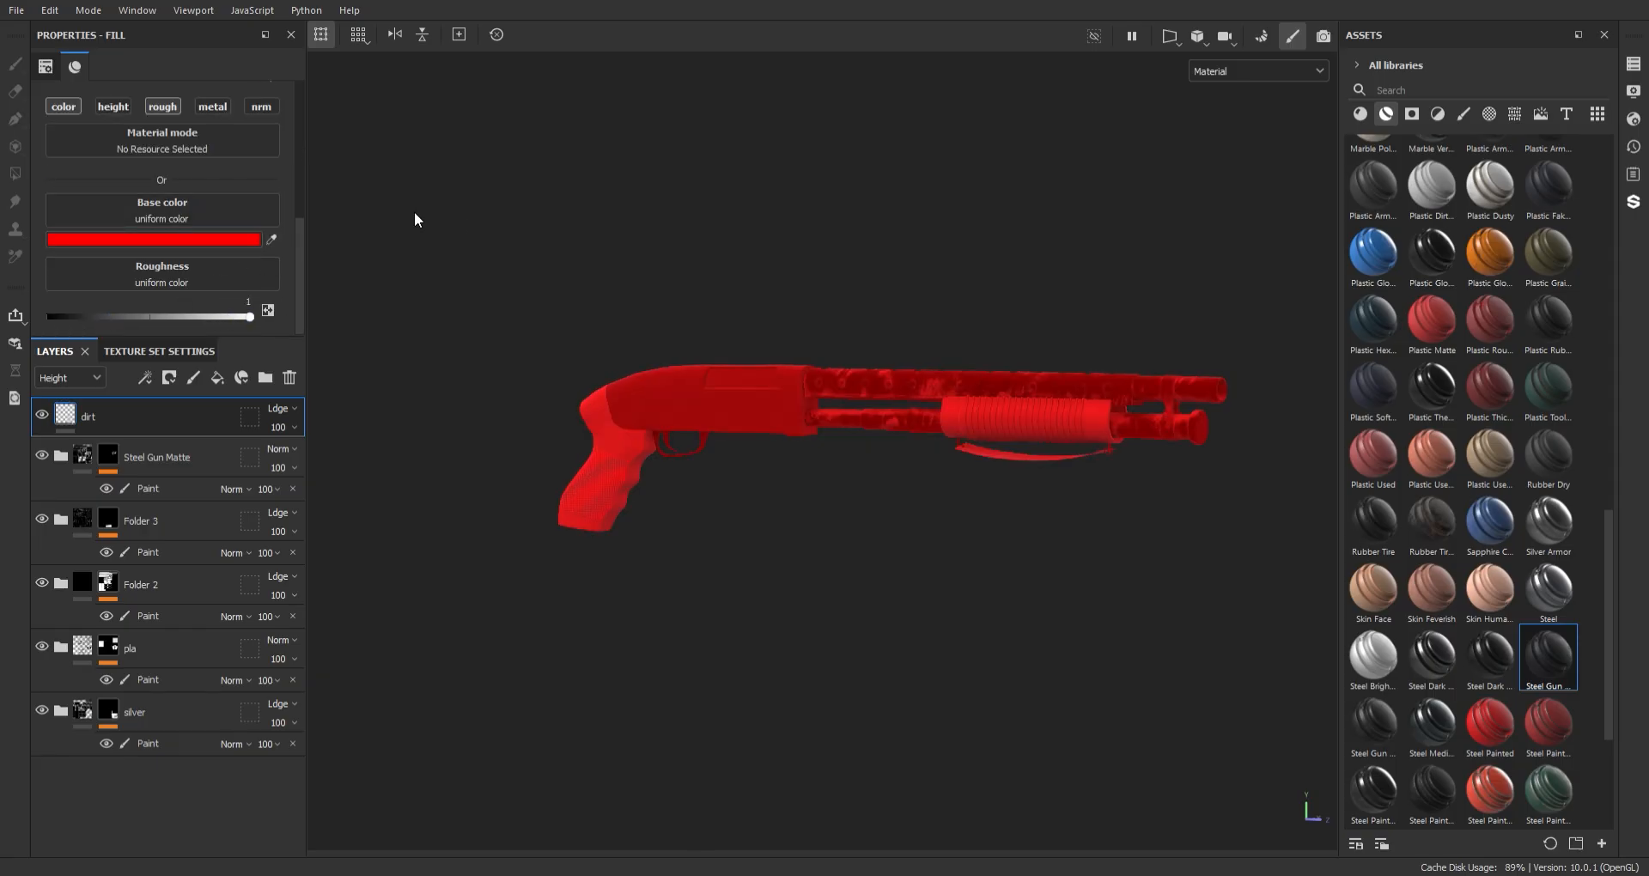
right_click(165, 431)
click(195, 620)
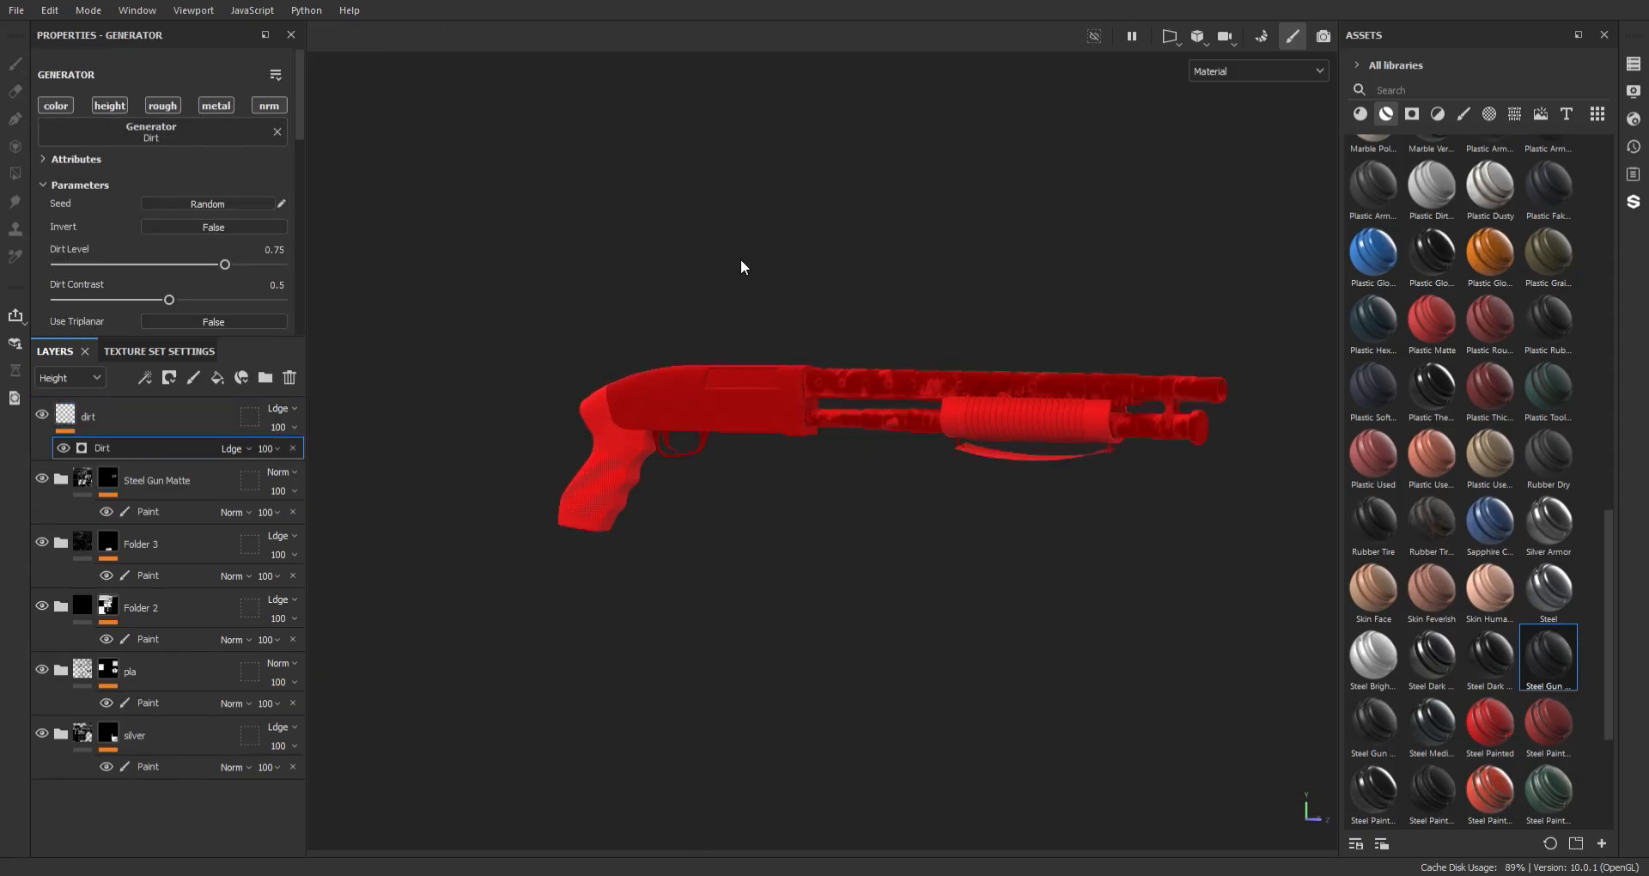
scroll(741, 261, up, 3)
alt+drag(714, 365, 498, 382)
click(140, 419)
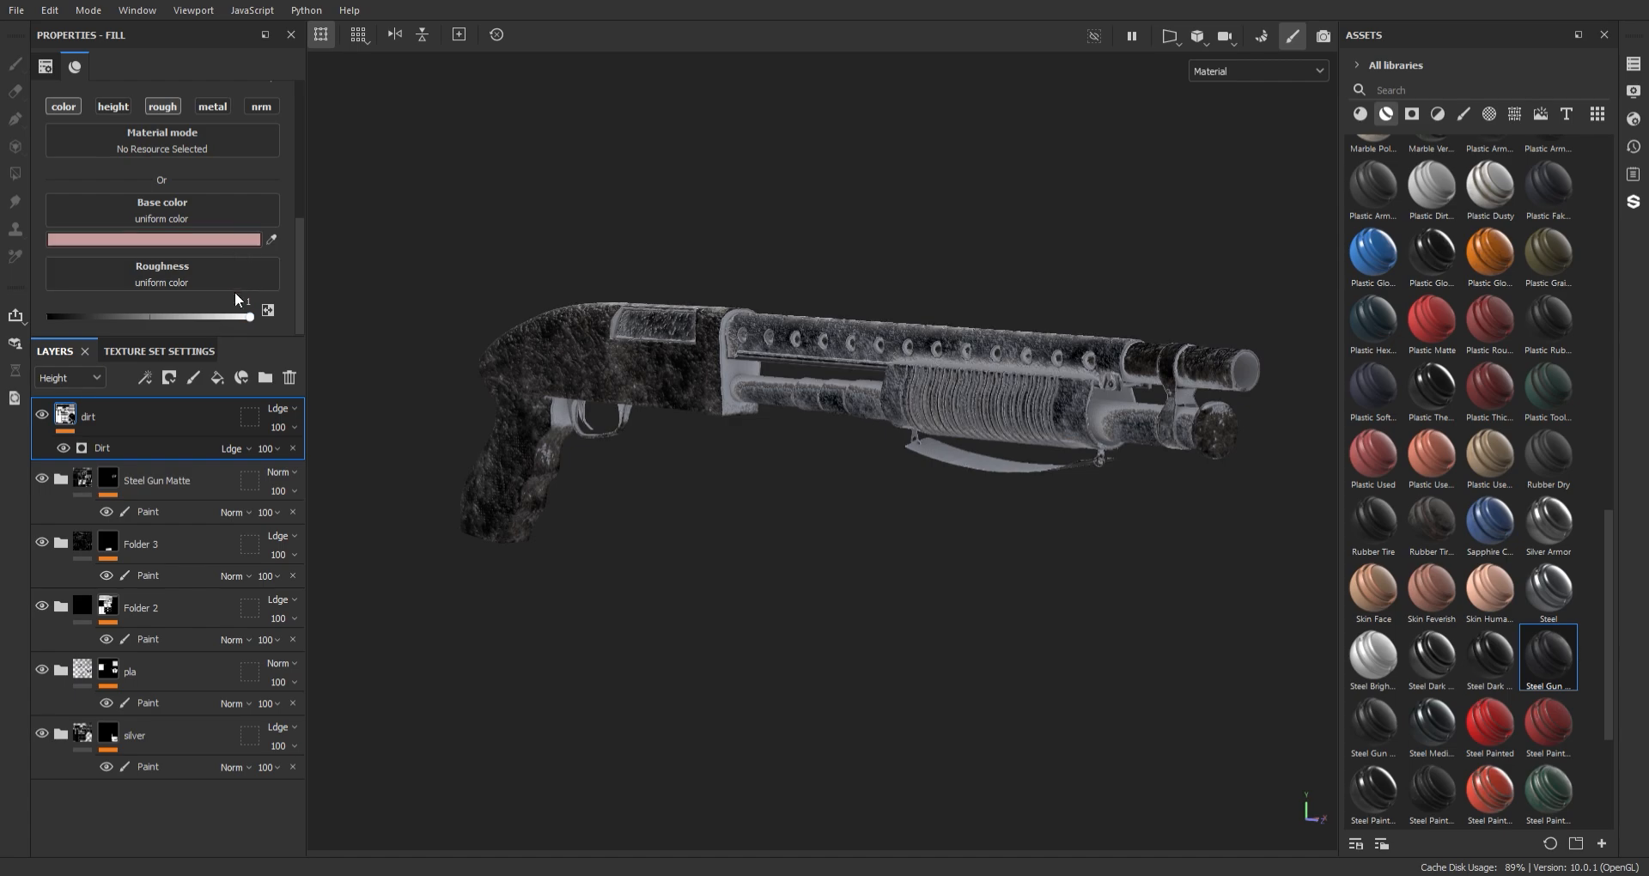
alt+drag(702, 481, 755, 474)
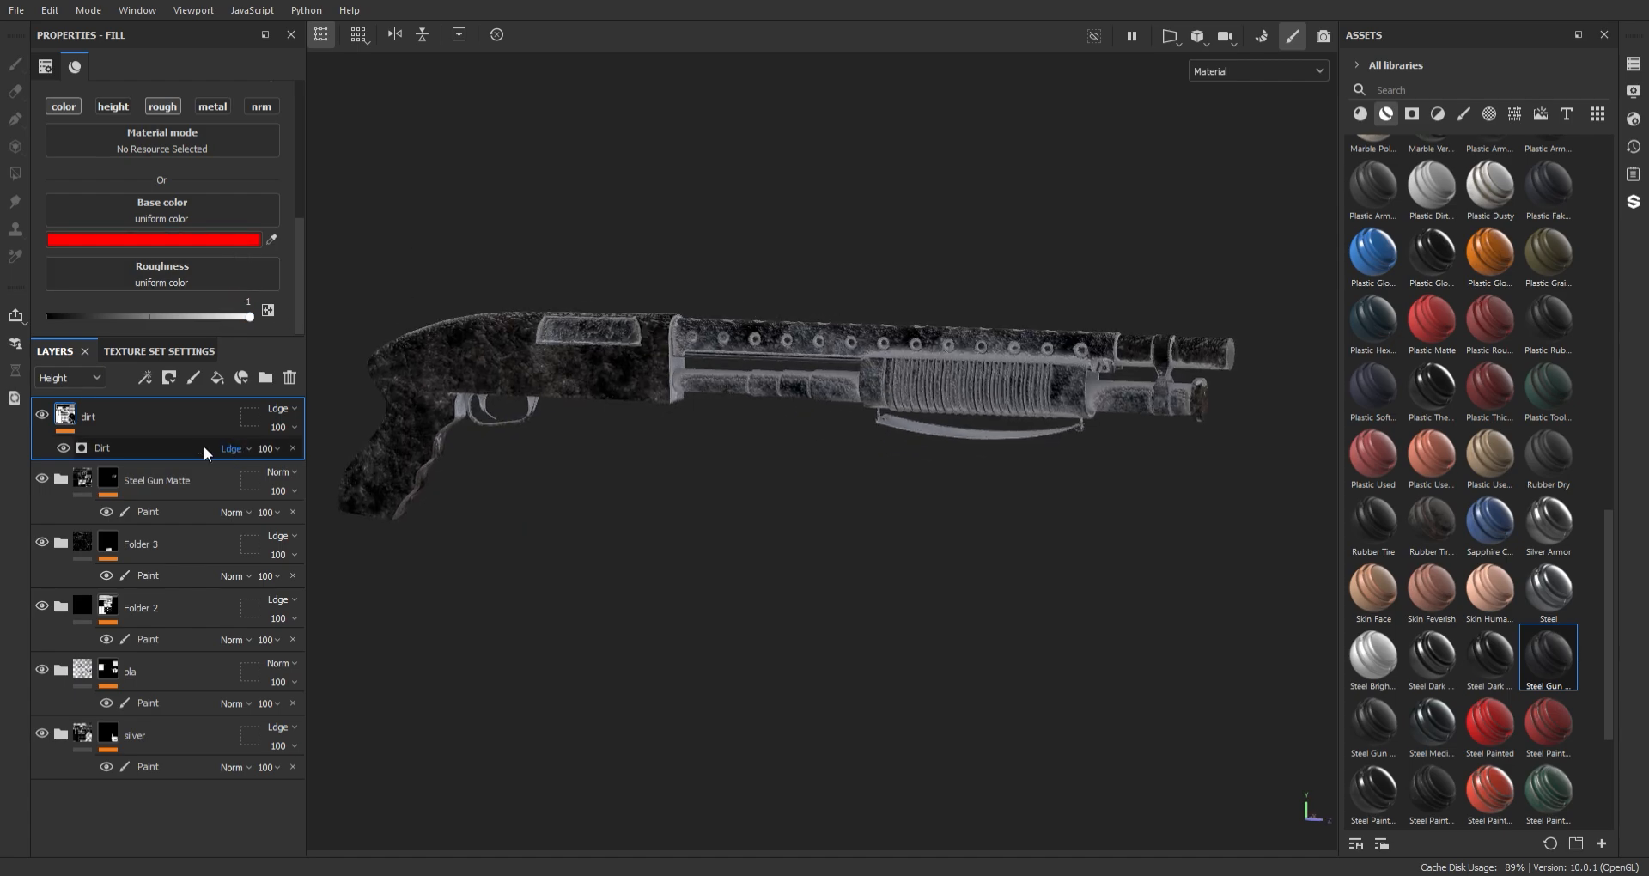
alt+drag(749, 383, 679, 383)
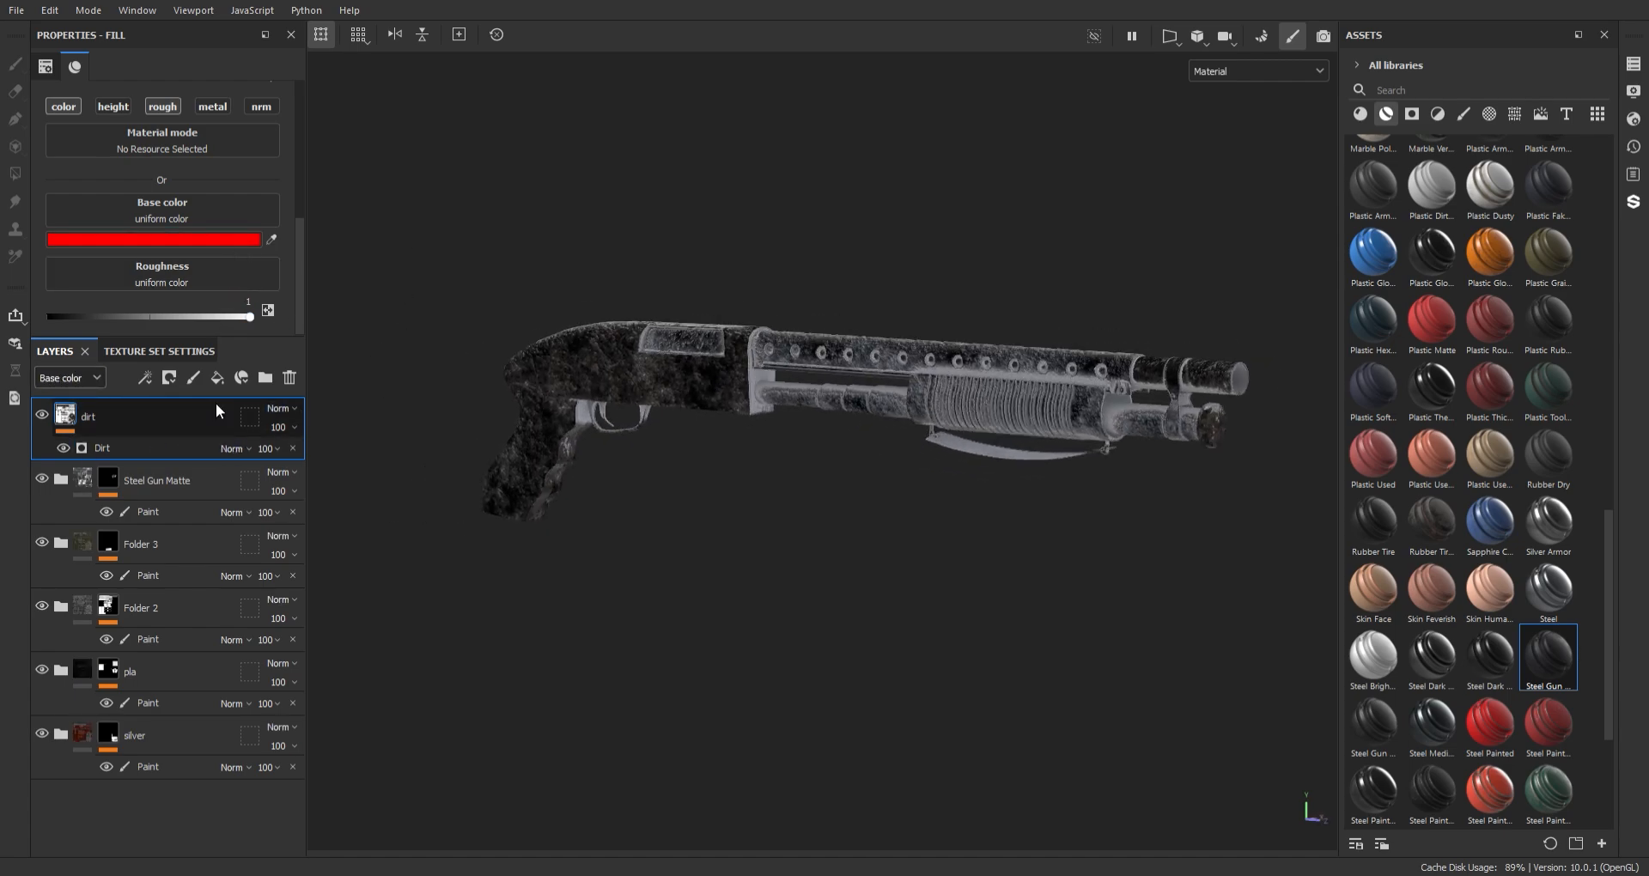
key(ctrl+z)
key(ctrl+z)
- Add a black mask with a Dirt generator to the dirt layer and raise the generator's dirt level slightly
alt+drag(498, 283, 507, 215)
scroll(506, 215, up, 2)
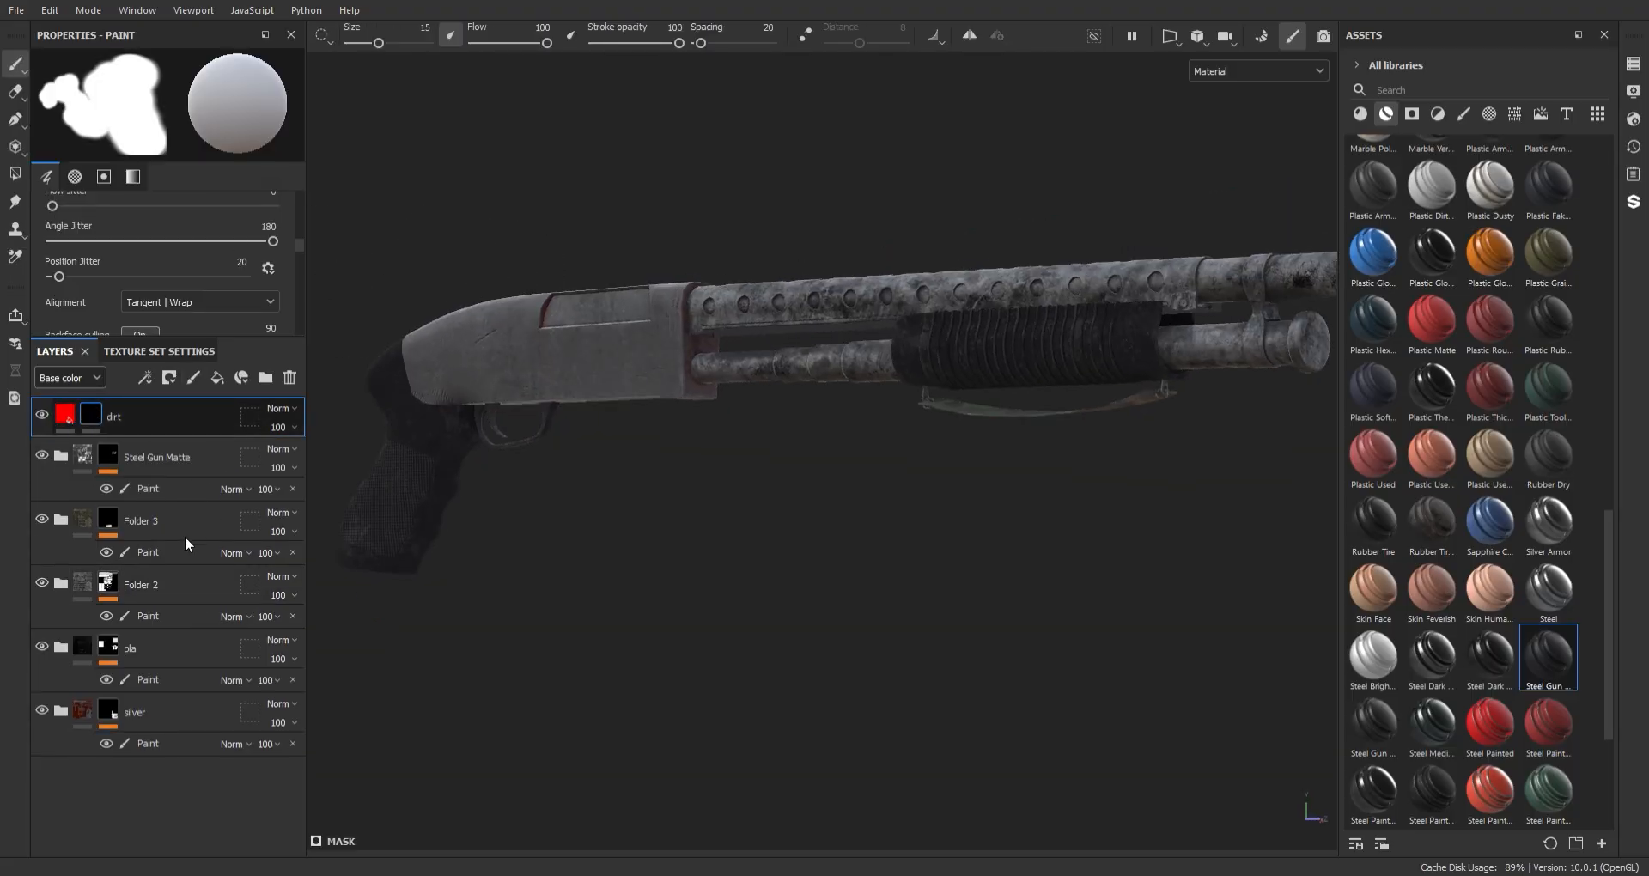
click(184, 544)
click(65, 415)
click(127, 453)
click(91, 415)
click(127, 449)
click(145, 120)
click(297, 193)
alt+drag(797, 225, 601, 258)
mouse_move(225, 244)
mouse_down()
mouse_move(250, 244)
mouse_move(232, 247)
mouse_up()
alt+drag(550, 267, 688, 338)
- Set the dirt layer's base color to a muted sandy brown
click(69, 414)
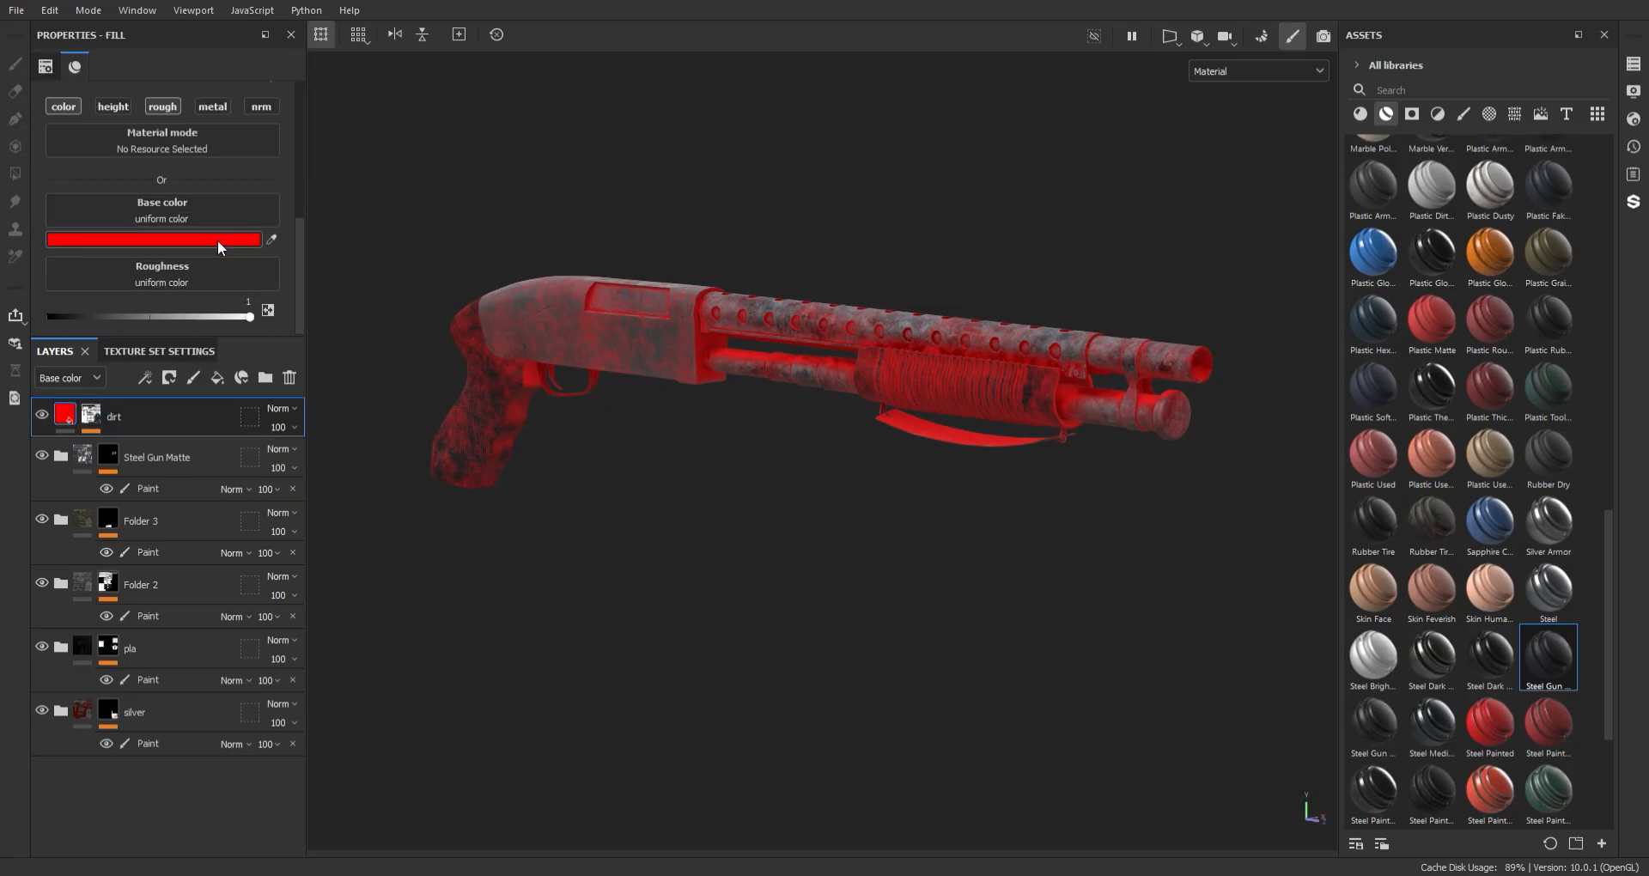
click(218, 240)
drag(404, 426, 413, 432)
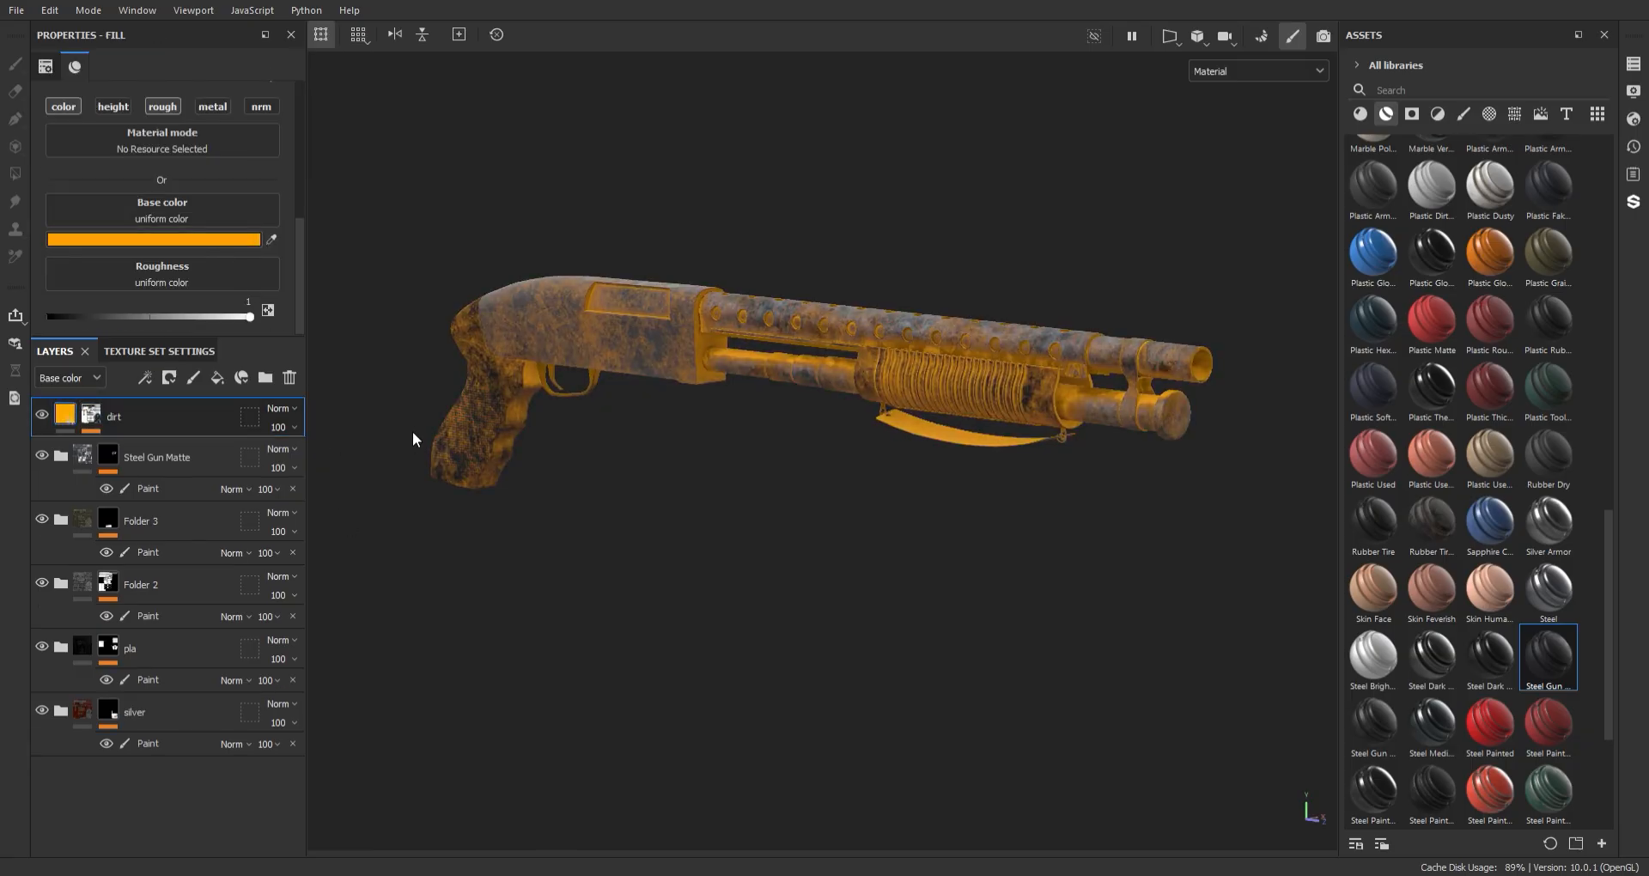
drag(318, 549, 302, 583)
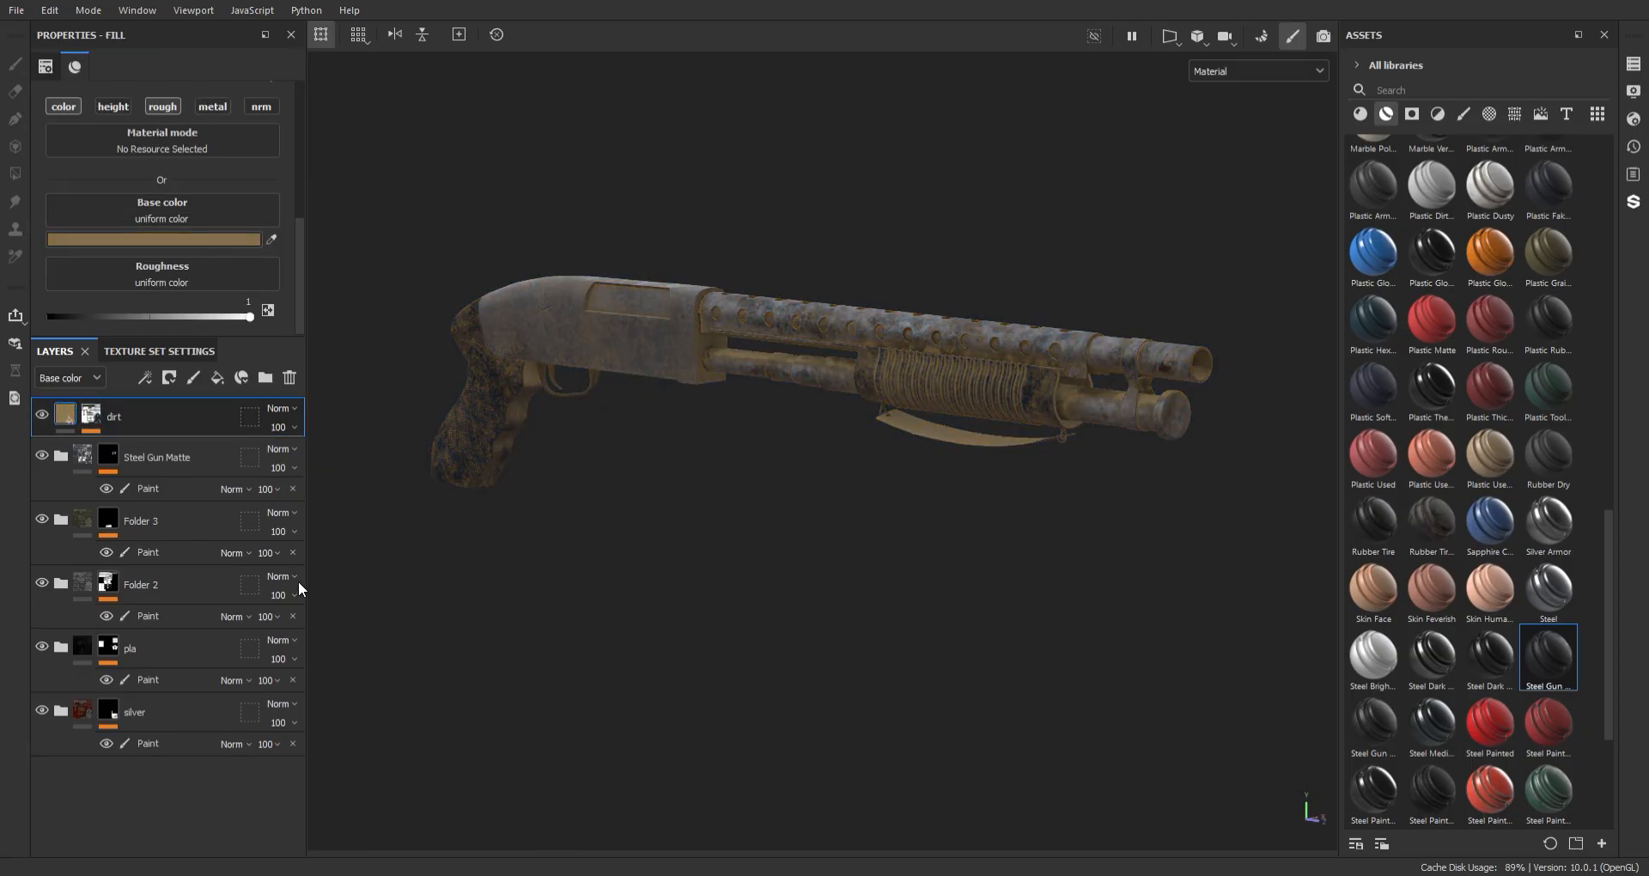
- Add a paint effect to the dirt layer's mask and choose the Dirt 1 brush after searching the assets for dirt
alt+drag(615, 292, 447, 217)
alt+middle_drag(667, 281, 662, 266)
alt+drag(661, 266, 629, 306)
scroll(632, 307, down, 3)
alt+drag(736, 317, 945, 284)
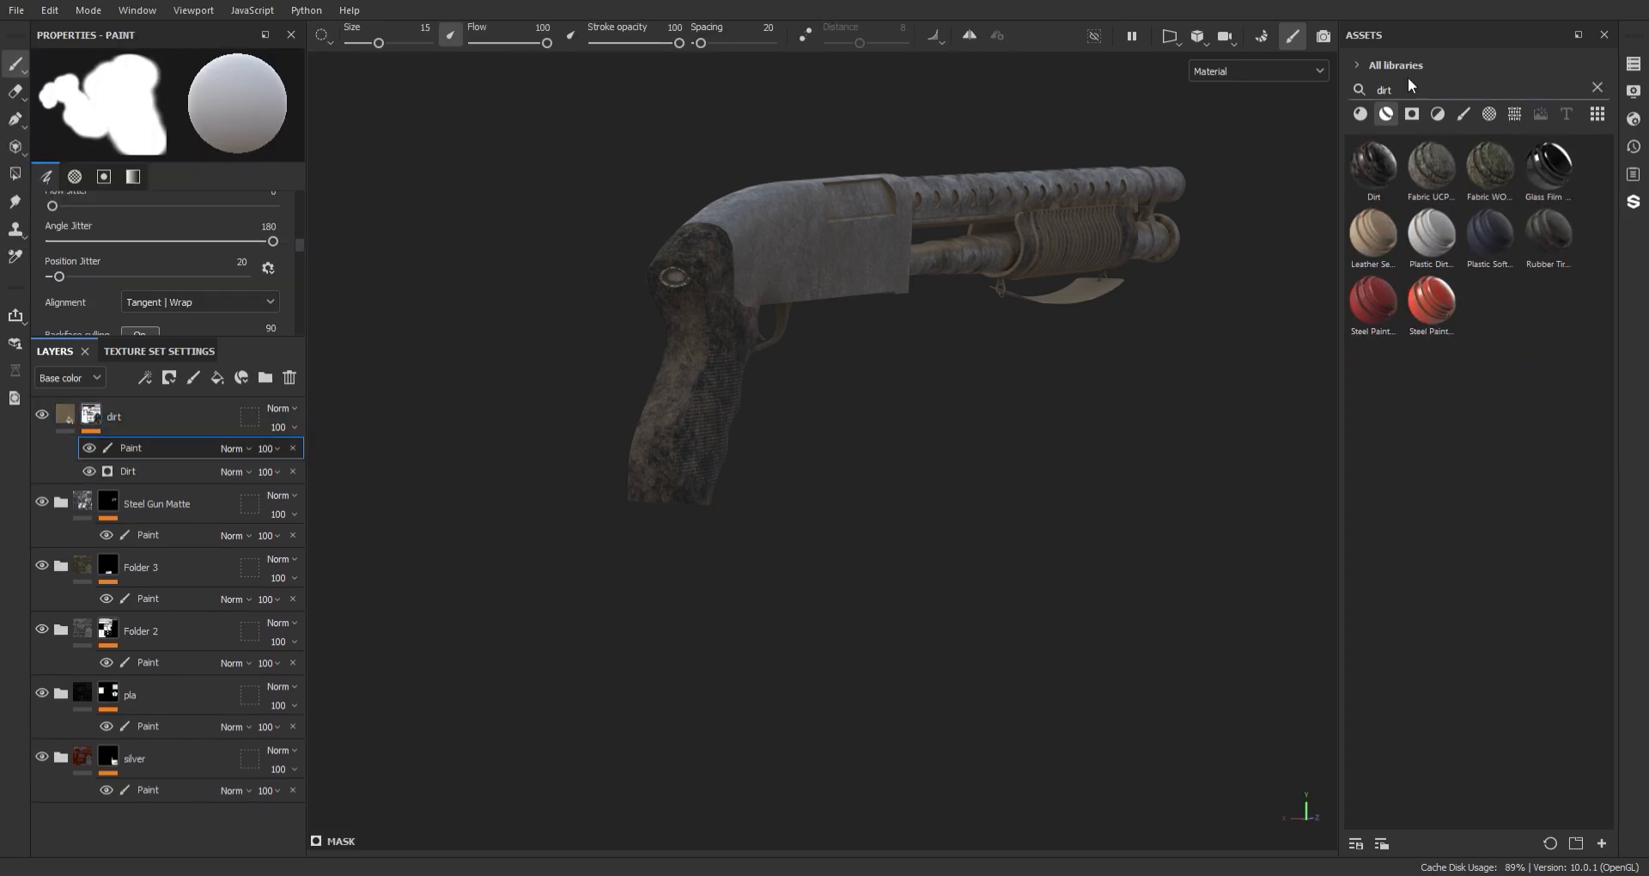
click(1463, 114)
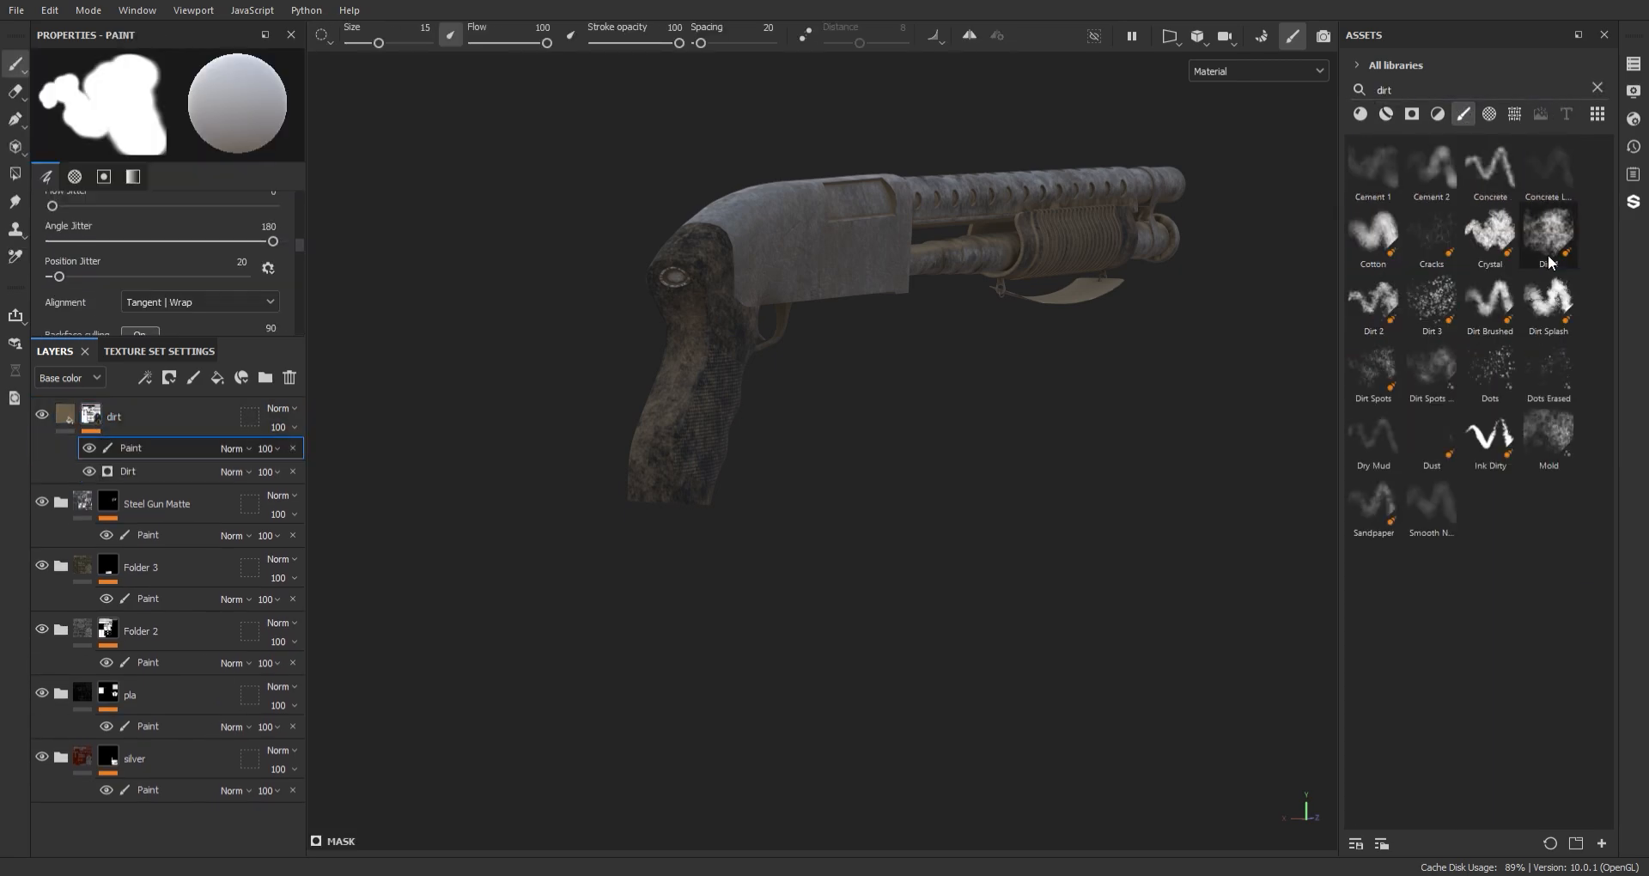
click(1550, 256)
- Set the Dirt 1 brush's grayscale to 0 and paint dirt away from both sides of the grip
scroll(1019, 640, up, 4)
alt+middle_drag(627, 606, 763, 357)
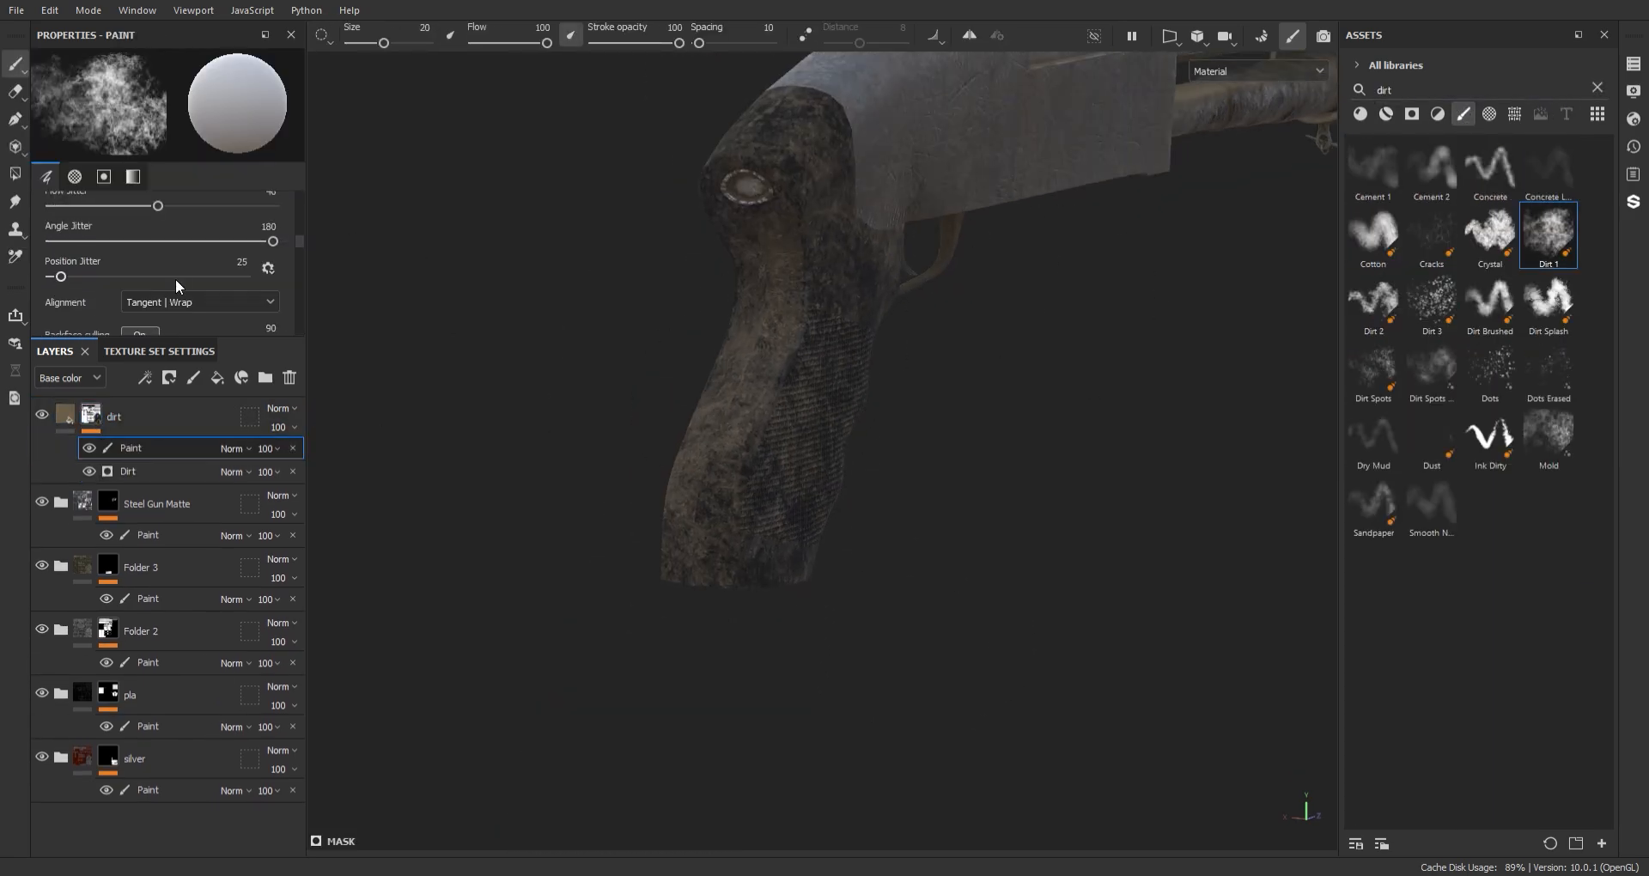
scroll(177, 285, up, 4)
ctrl+right_drag(779, 416, 737, 415)
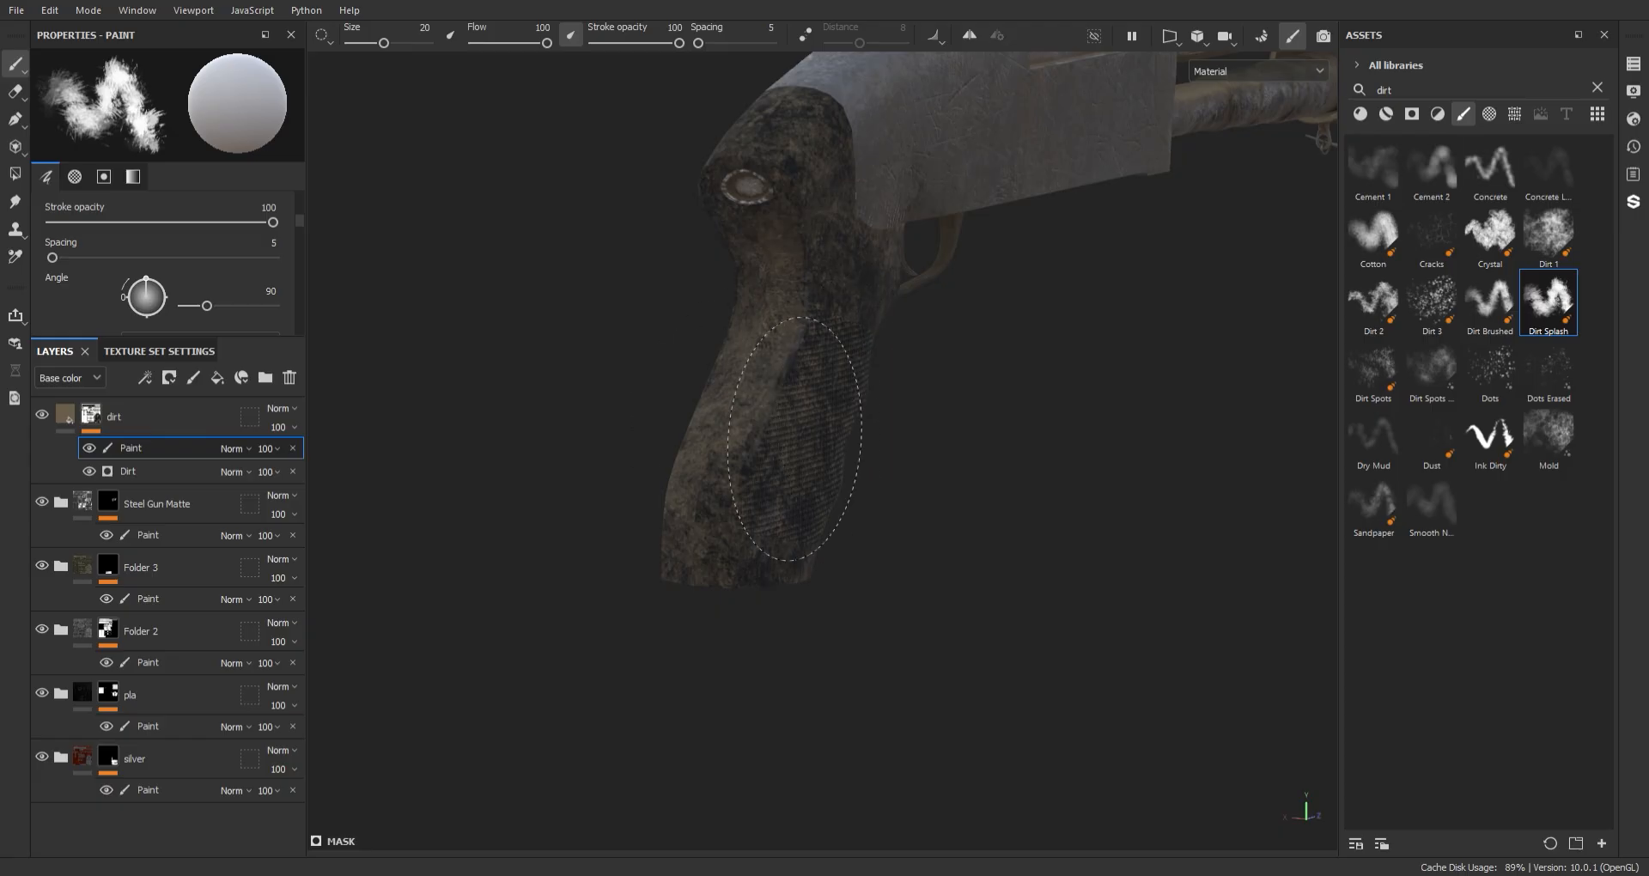
alt+drag(763, 302, 179, 292)
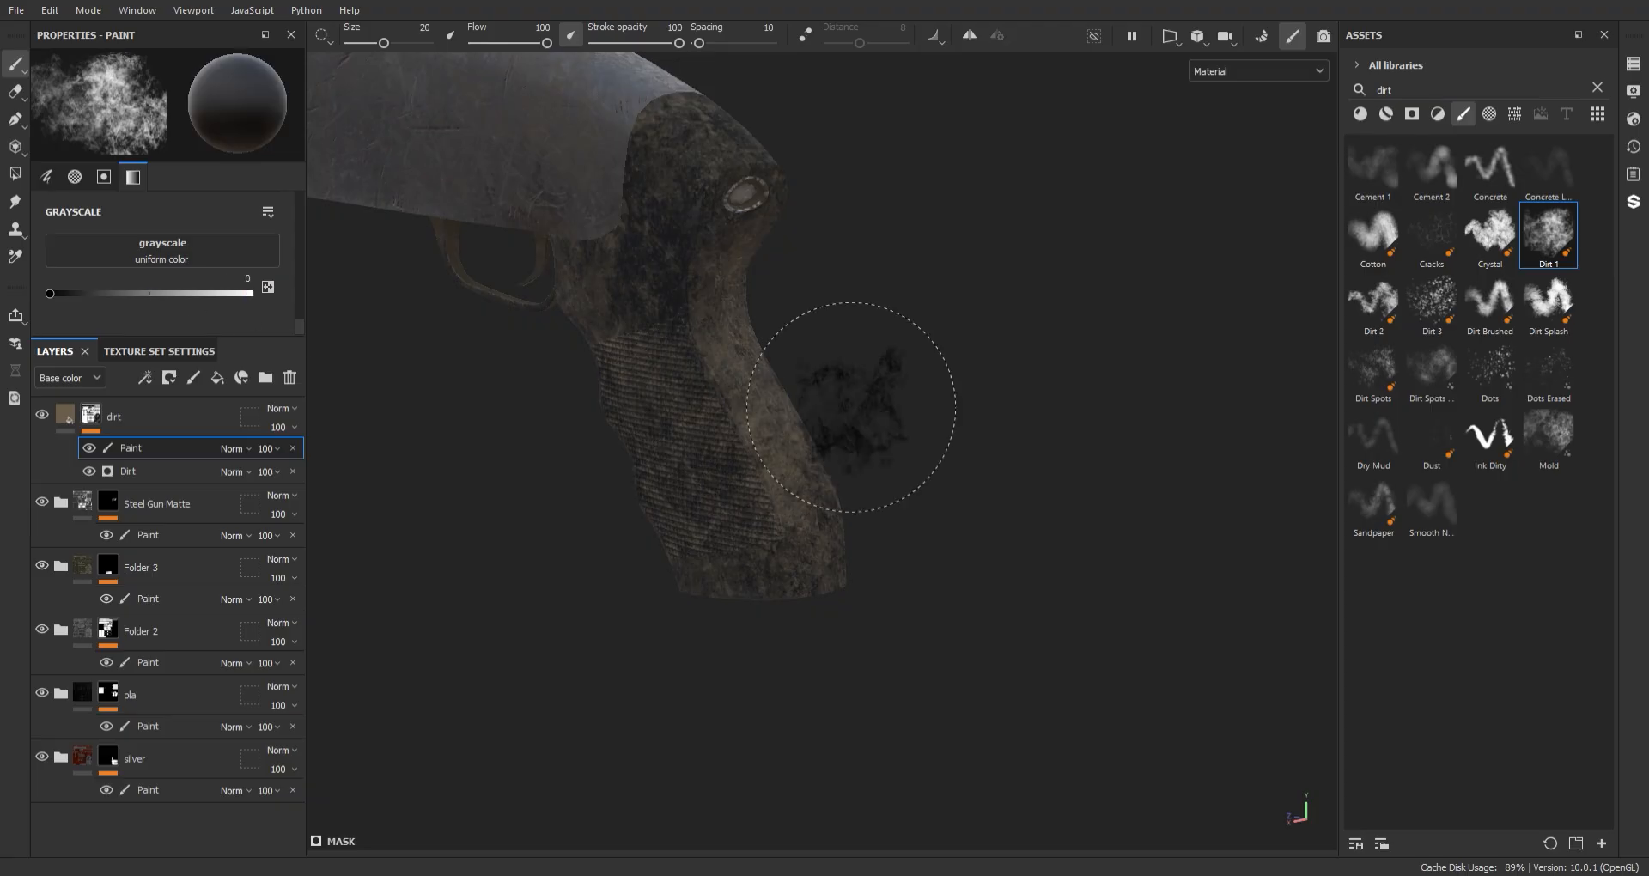
mouse_move(850, 407)
alt+mouse_down()
mouse_move(755, 327)
mouse_move(791, 290)
alt+mouse_up()
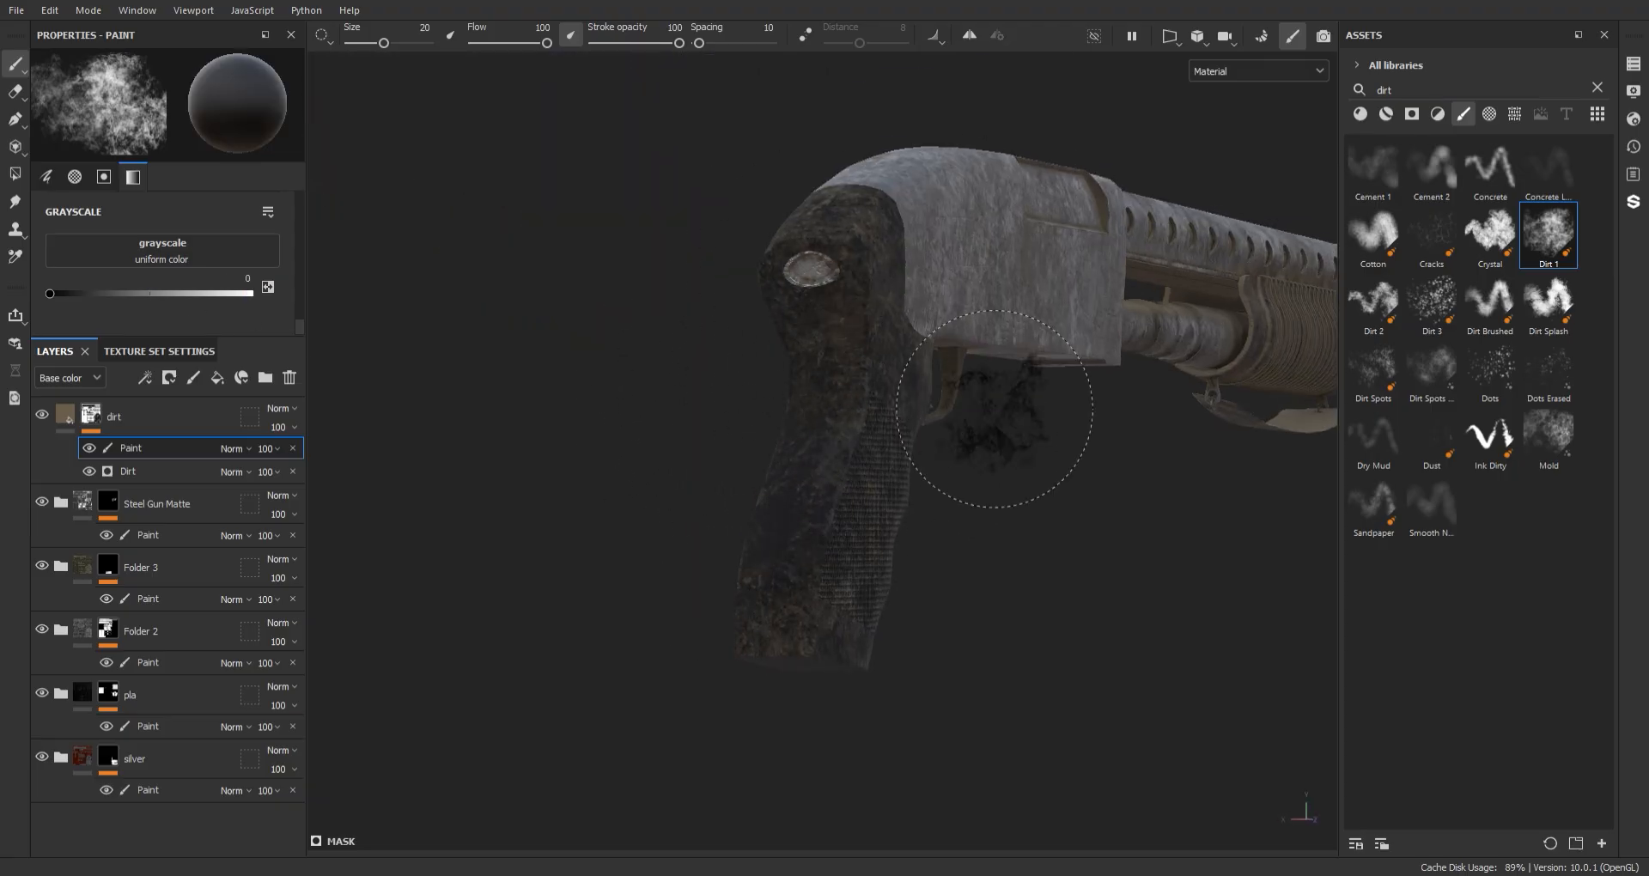
mouse_move(994, 409)
alt+mouse_down()
mouse_move(853, 552)
mouse_move(791, 203)
mouse_move(853, 387)
mouse_move(954, 476)
mouse_move(1034, 434)
alt+mouse_up()
- Paint dirt away from the ribbed forend with the Dirt 1 brush in the dirt mask
alt+middle_drag(1034, 434, 1099, 434)
alt+drag(1071, 427, 893, 343)
alt+middle_drag(893, 343, 1096, 345)
alt+drag(994, 314, 1108, 266)
alt+drag(924, 374, 884, 497)
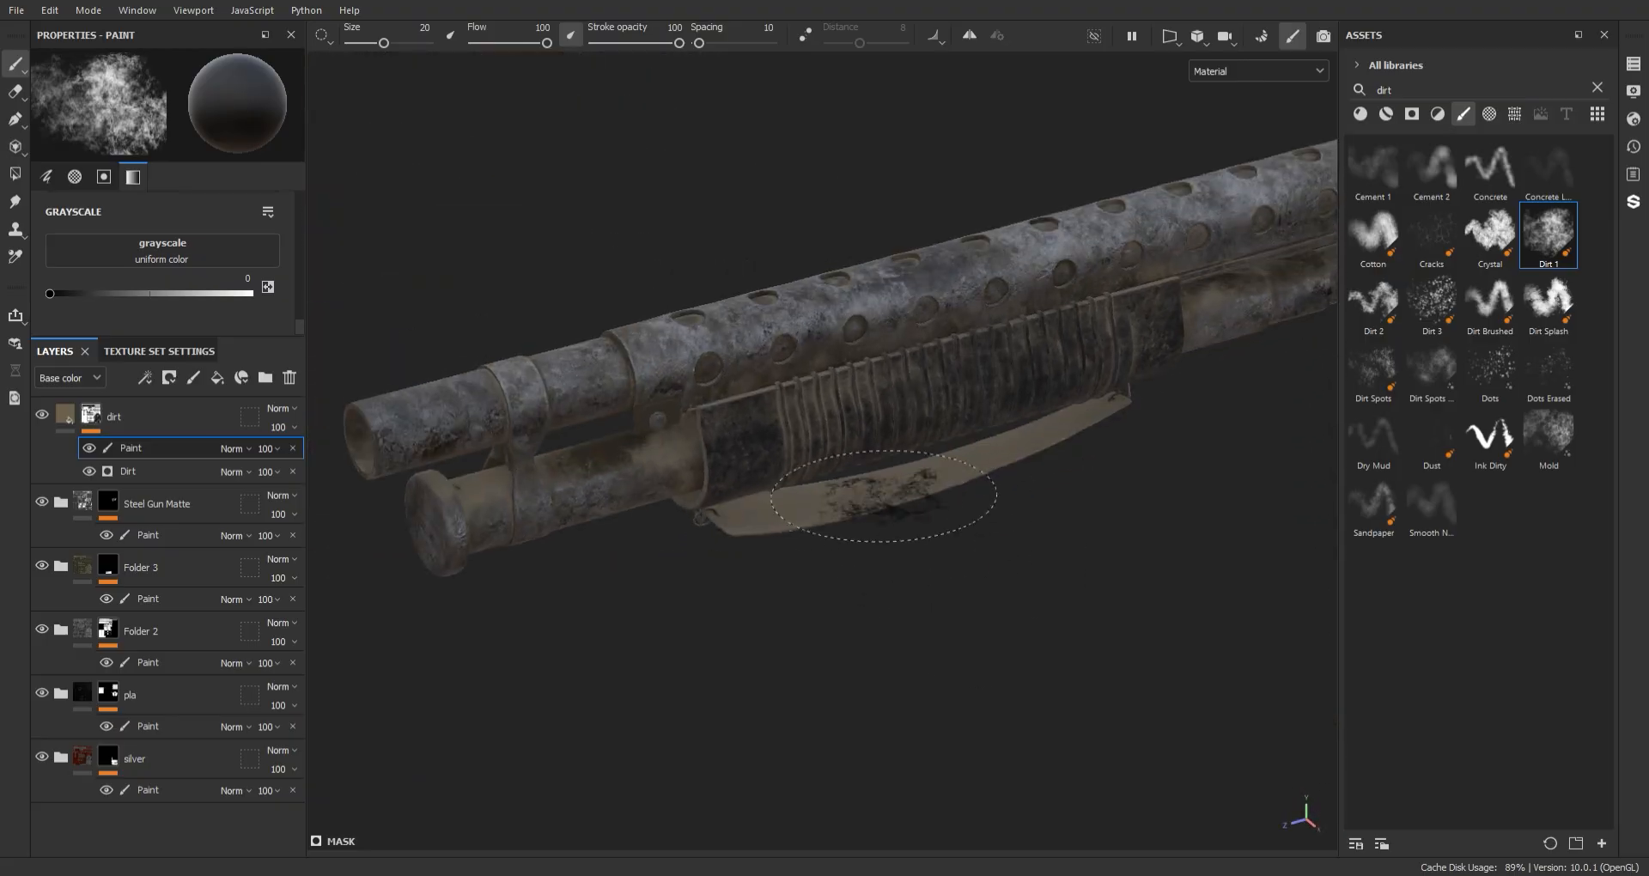
alt+right_drag(999, 460, 1126, 570)
alt+drag(1126, 570, 847, 419)
alt+right_drag(847, 418, 1068, 361)
alt+drag(1067, 361, 792, 405)
alt+right_drag(792, 405, 854, 335)
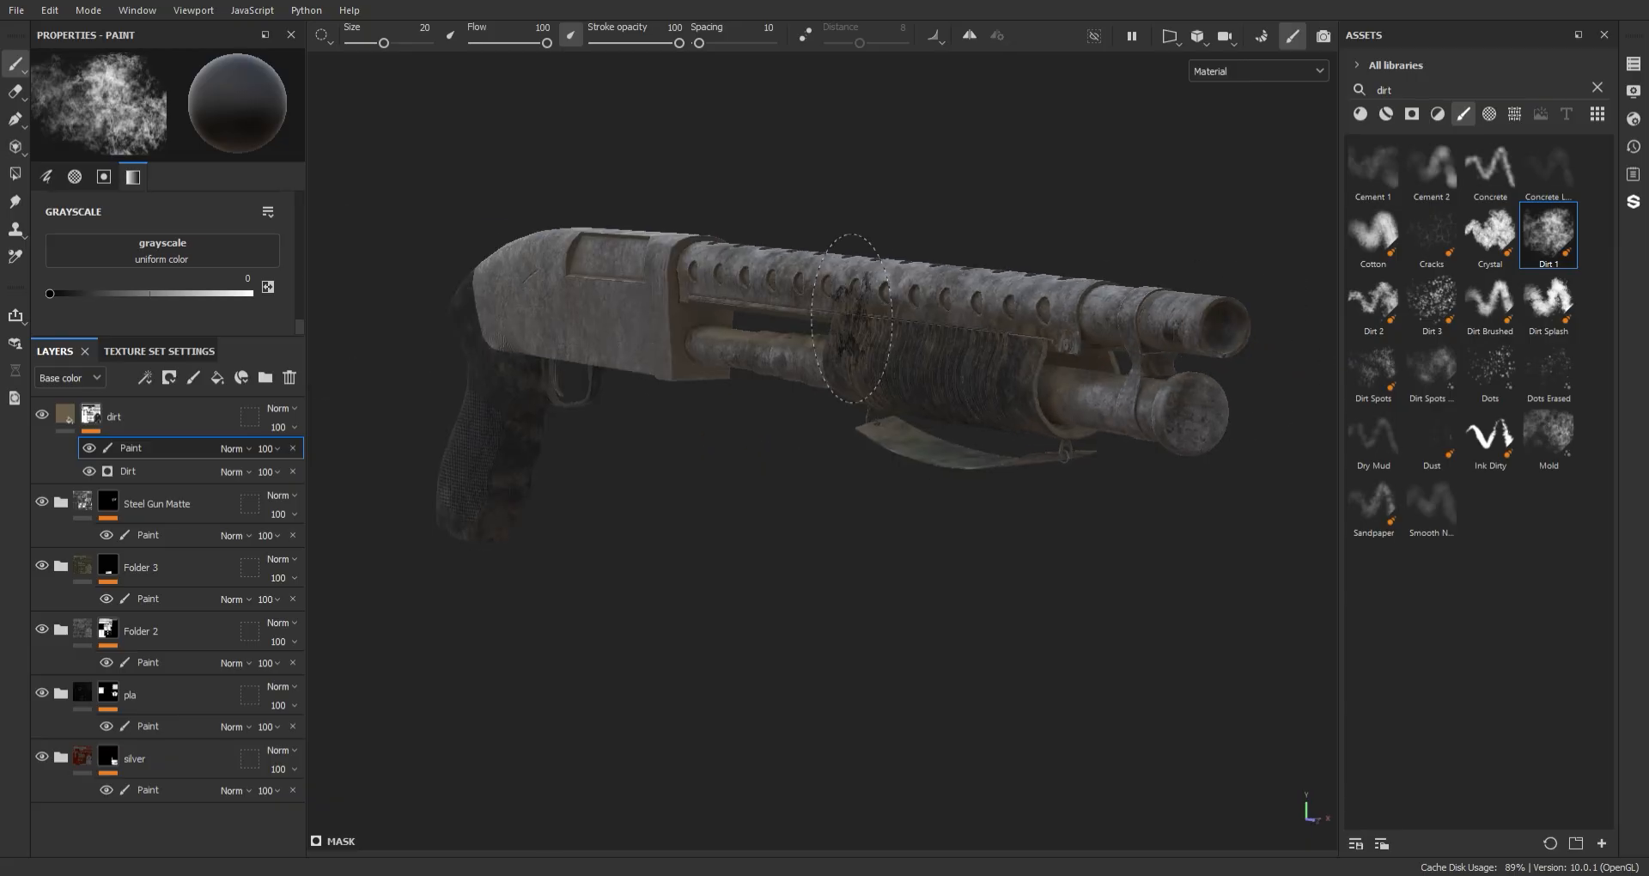
- Examine the dirt coverage on both sides of the whole shotgun
alt+drag(854, 335, 988, 326)
alt+right_drag(806, 323, 791, 121)
alt+drag(791, 121, 673, 283)
alt+right_drag(674, 284, 821, 258)
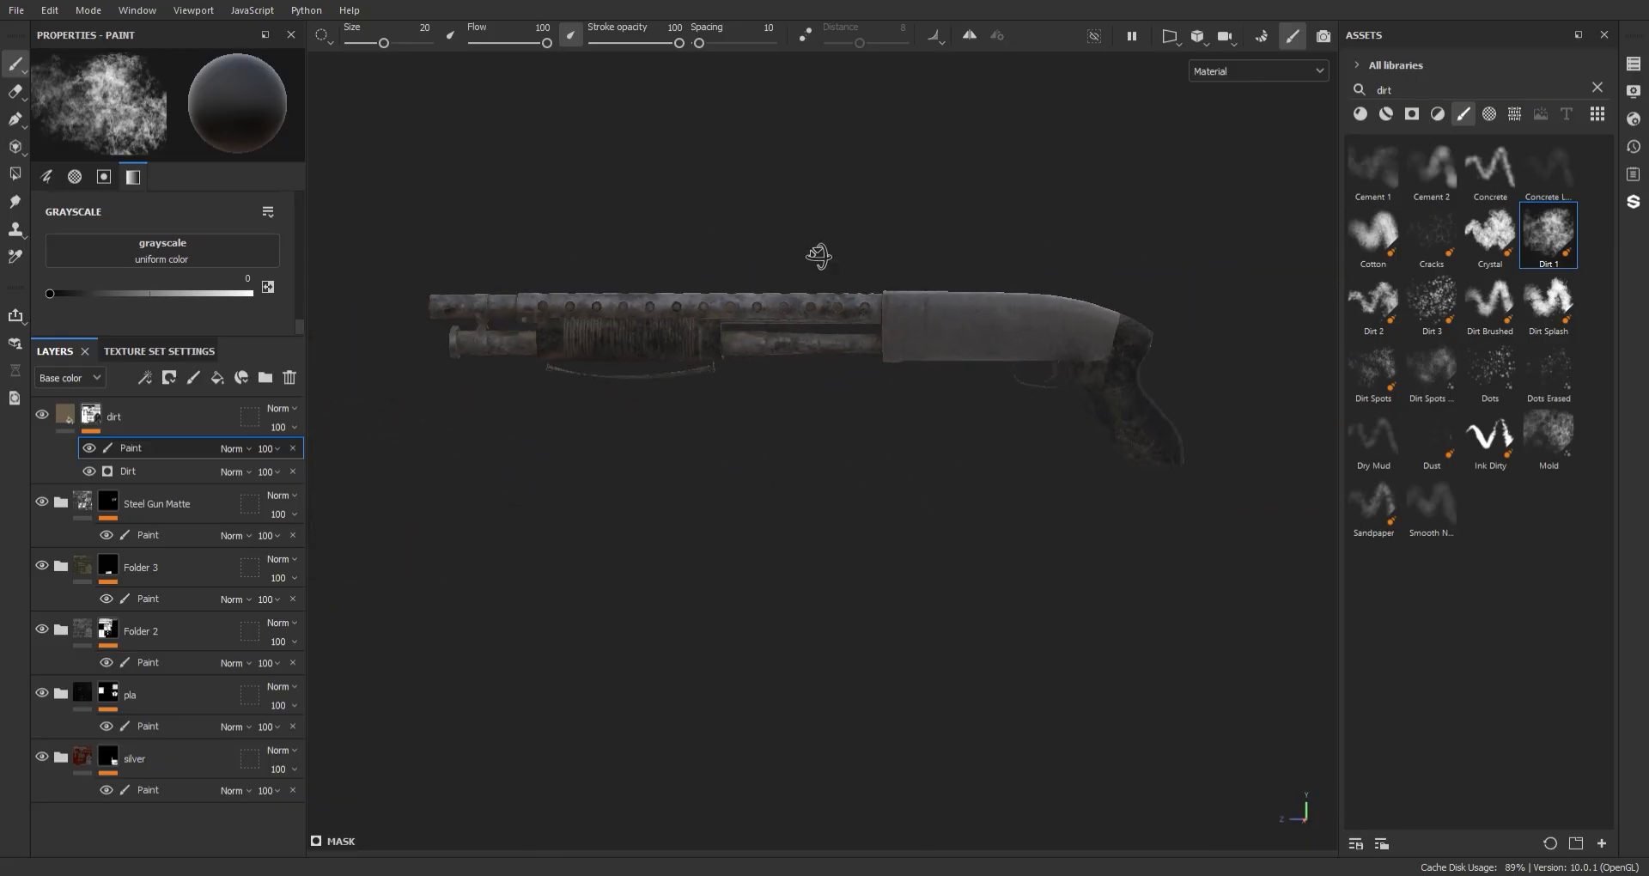
alt+drag(821, 258, 893, 279)
alt+right_drag(893, 279, 1017, 330)
alt+drag(1025, 467, 1045, 282)
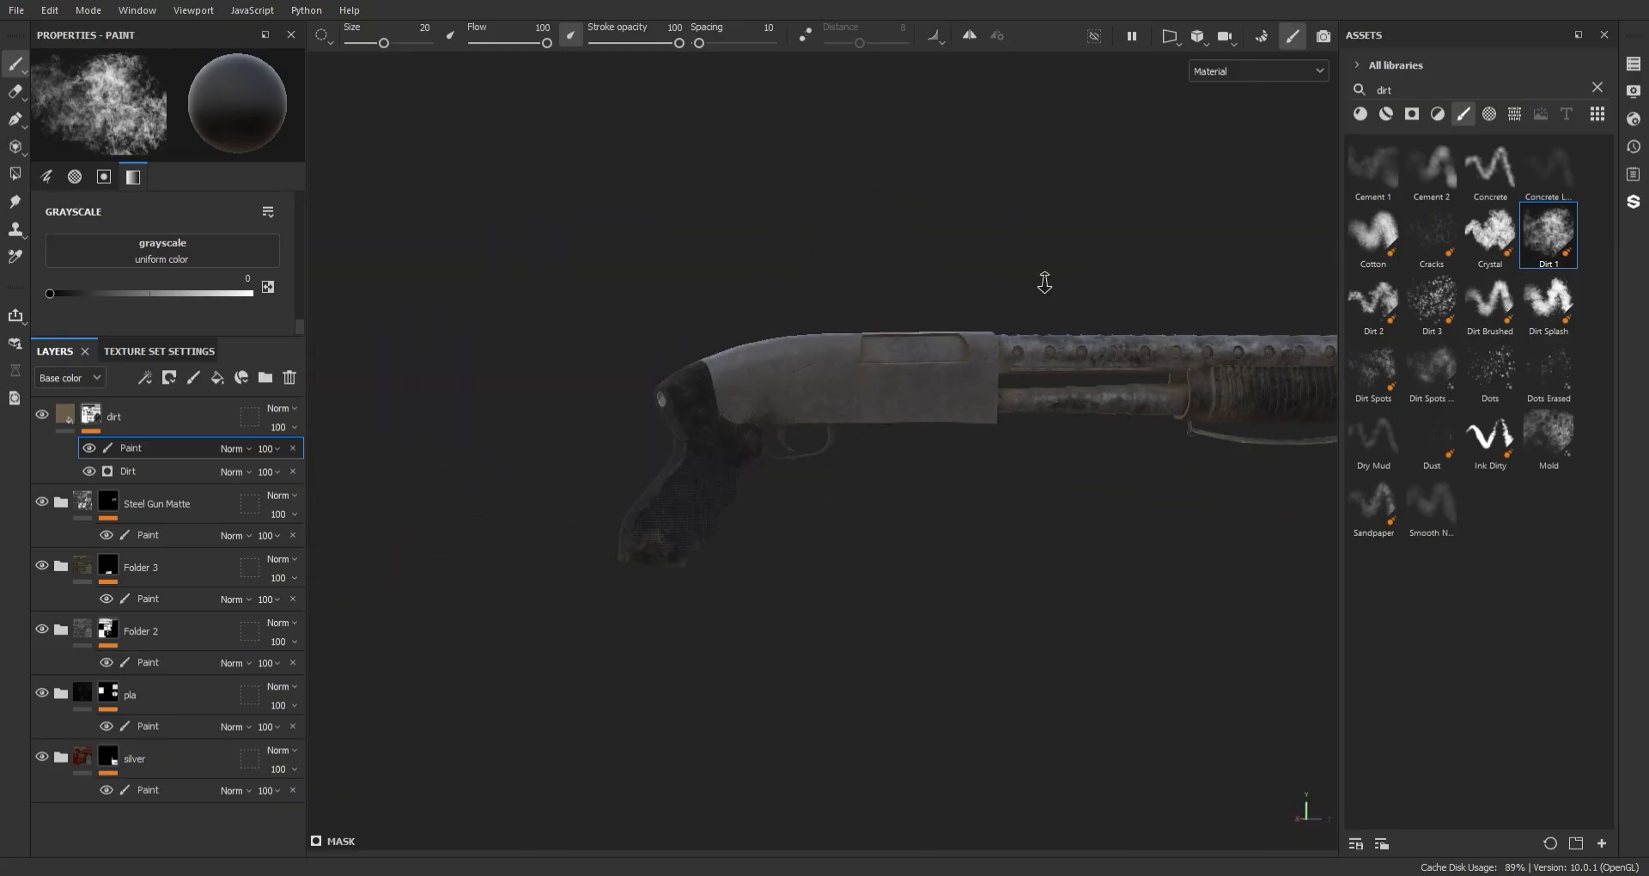
- Clear the asset search, expand the silver folder and add a new fill layer with its color channel turned off
key(BackSpace)
key(BackSpace)
key(BackSpace)
key(BackSpace)
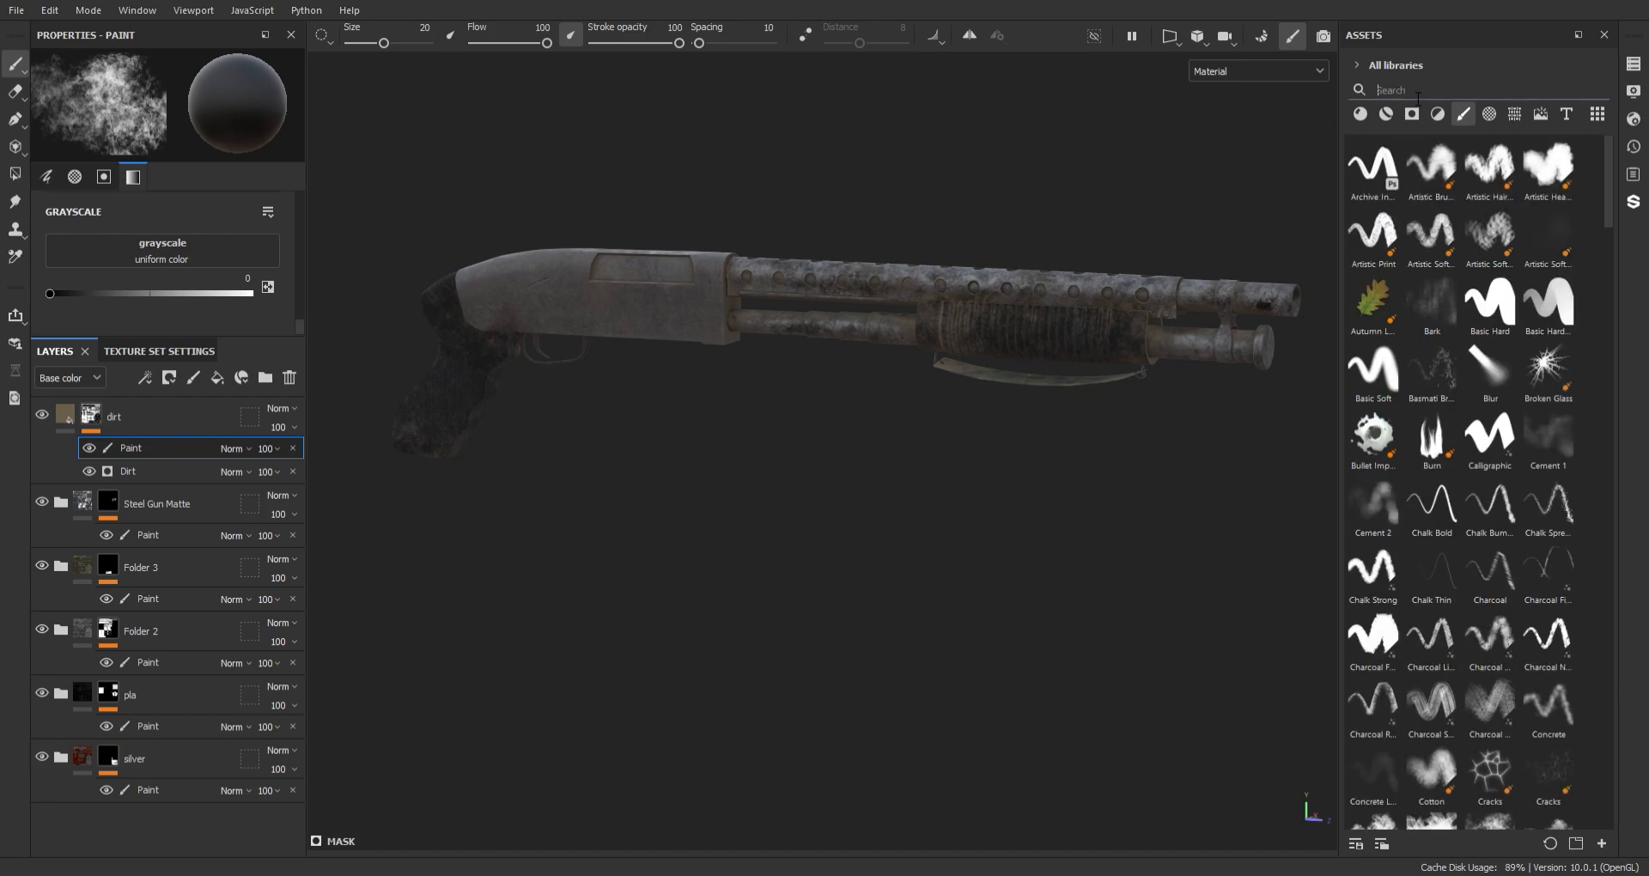
scroll(865, 276, up, 5)
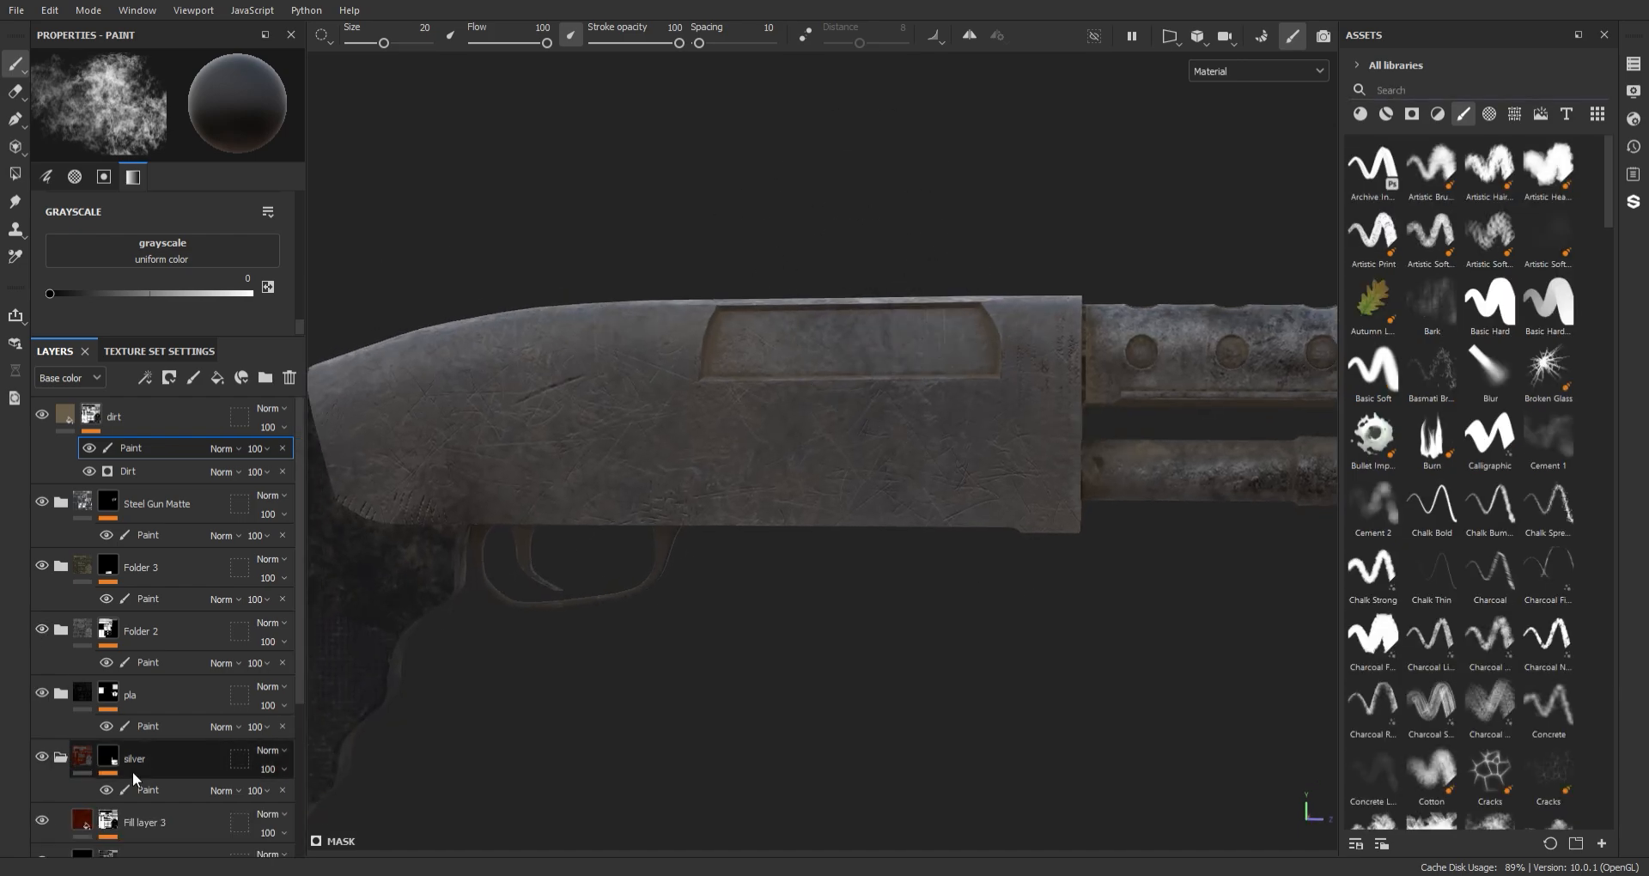
scroll(132, 771, down, 3)
click(220, 379)
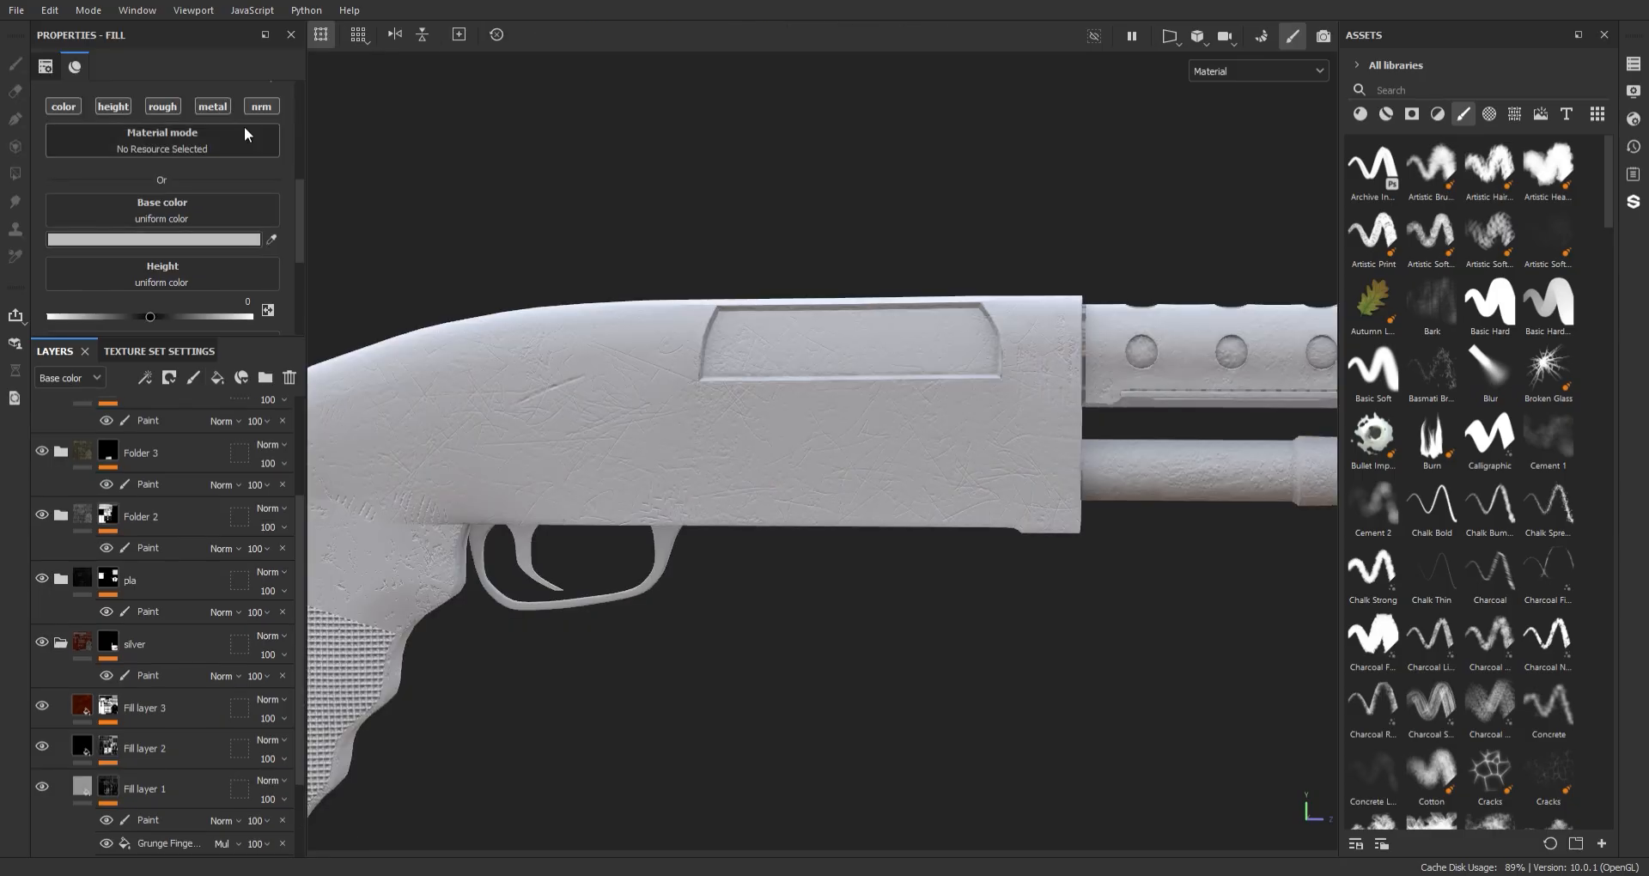
click(64, 106)
scroll(153, 184, down, 1)
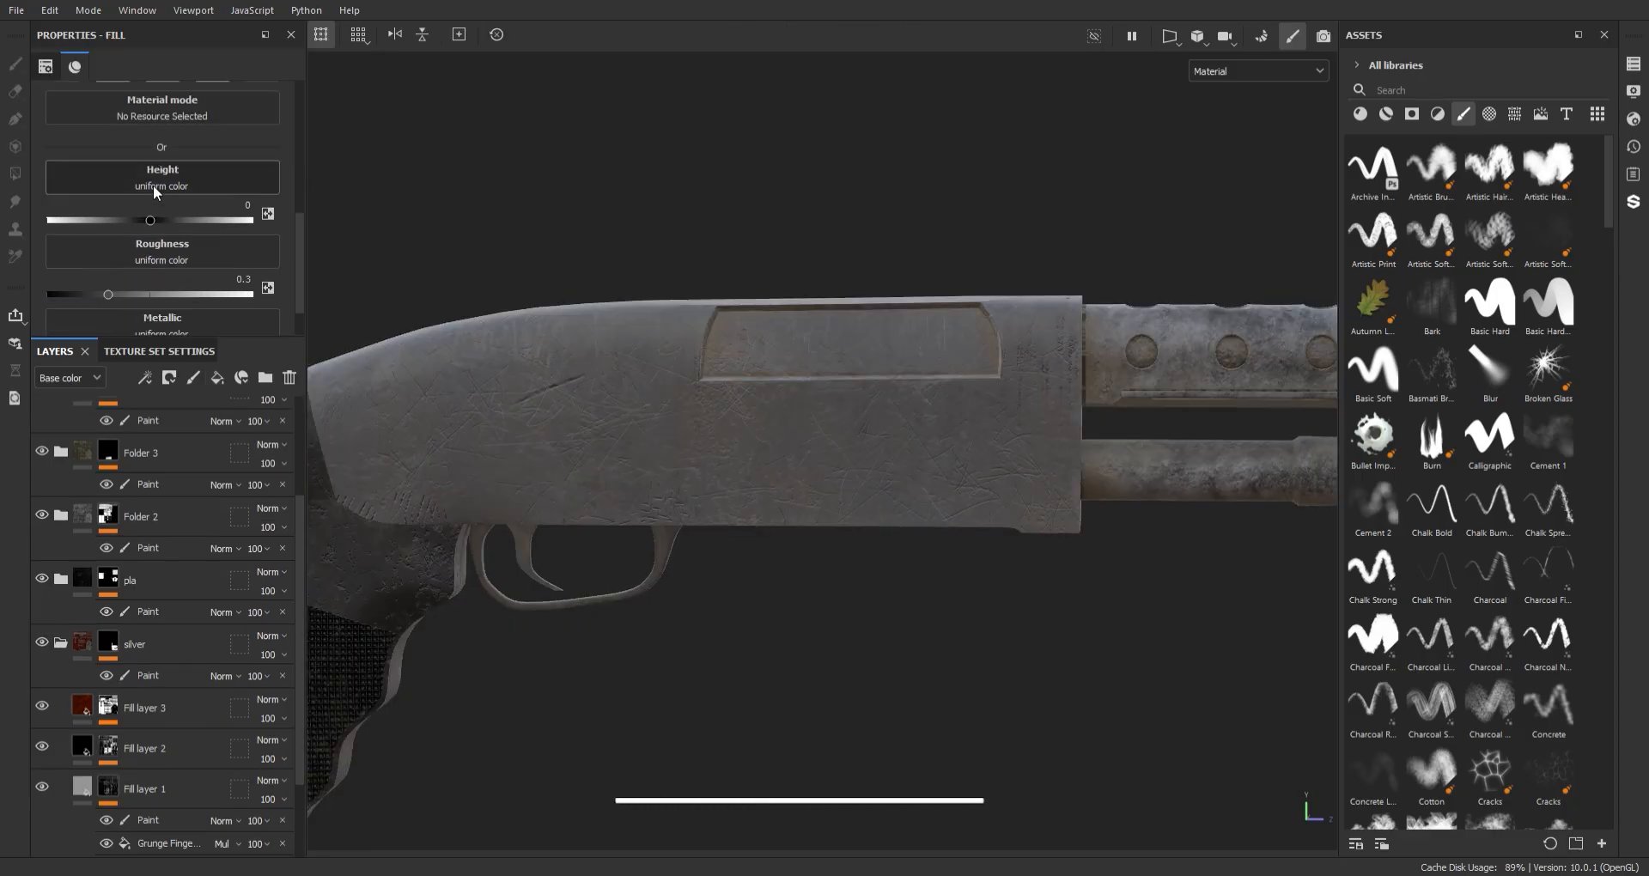
- Set the new fill layer's height to 0.0667, roughness to 0.2875 and metallic to 0.6875, and move it above Fill layer 3 in the silver folder
drag(150, 221, 157, 221)
scroll(147, 244, up, 1)
drag(108, 295, 189, 317)
scroll(146, 246, down, 2)
click(106, 243)
scroll(199, 639, down, 3)
drag(141, 421, 78, 573)
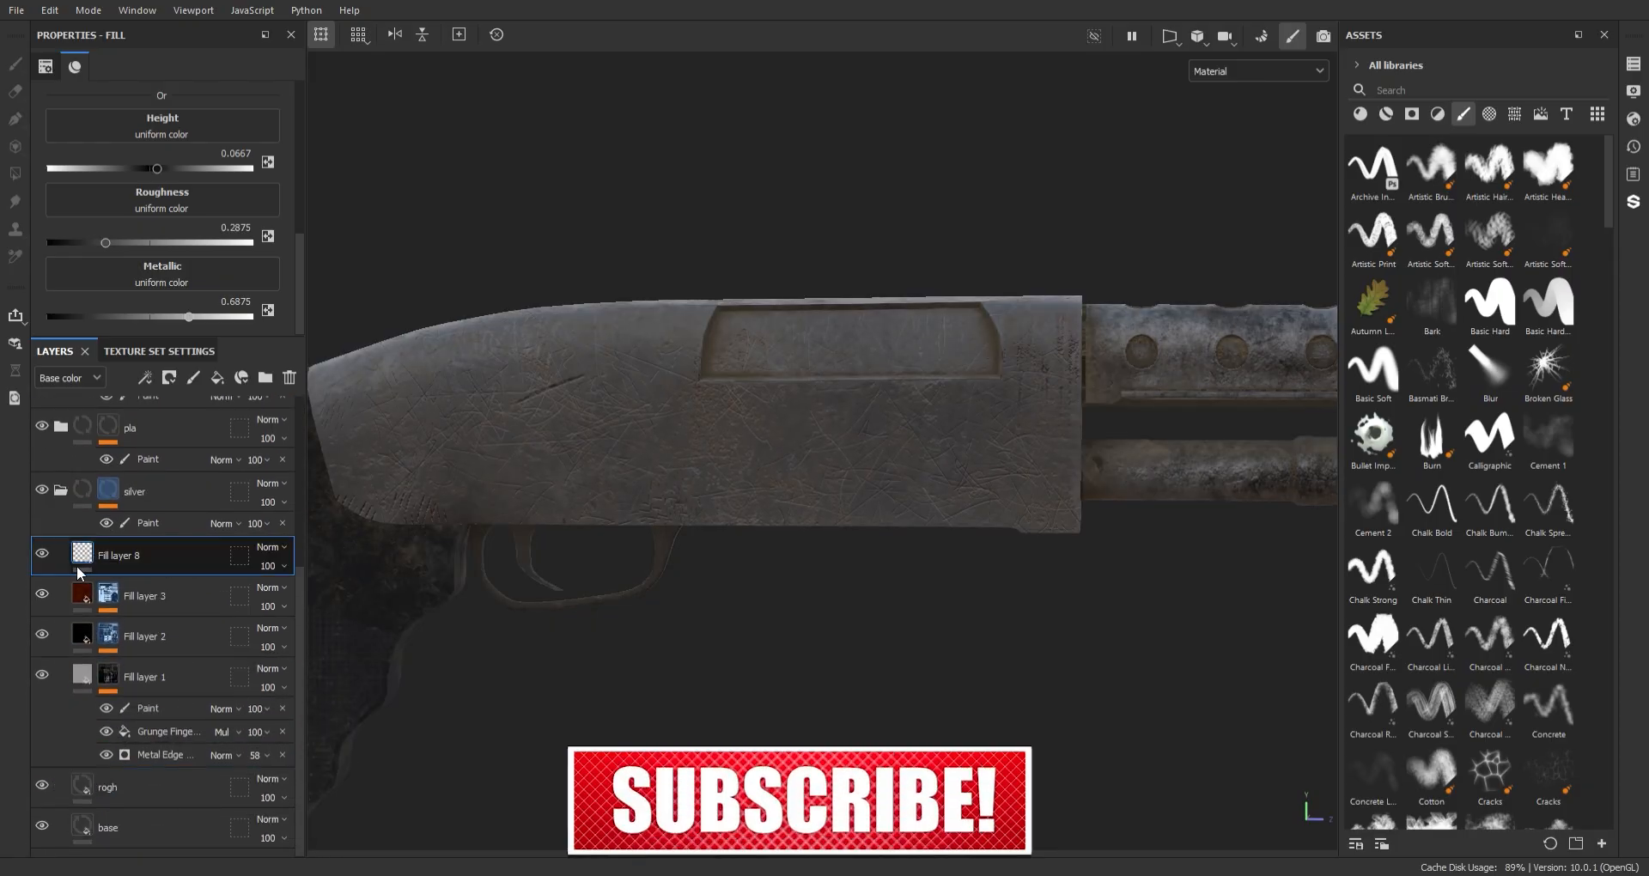
- Add a paint effect to Fill layer 8 and choose the vertically split hexagon as the brush alpha
right_click(125, 554)
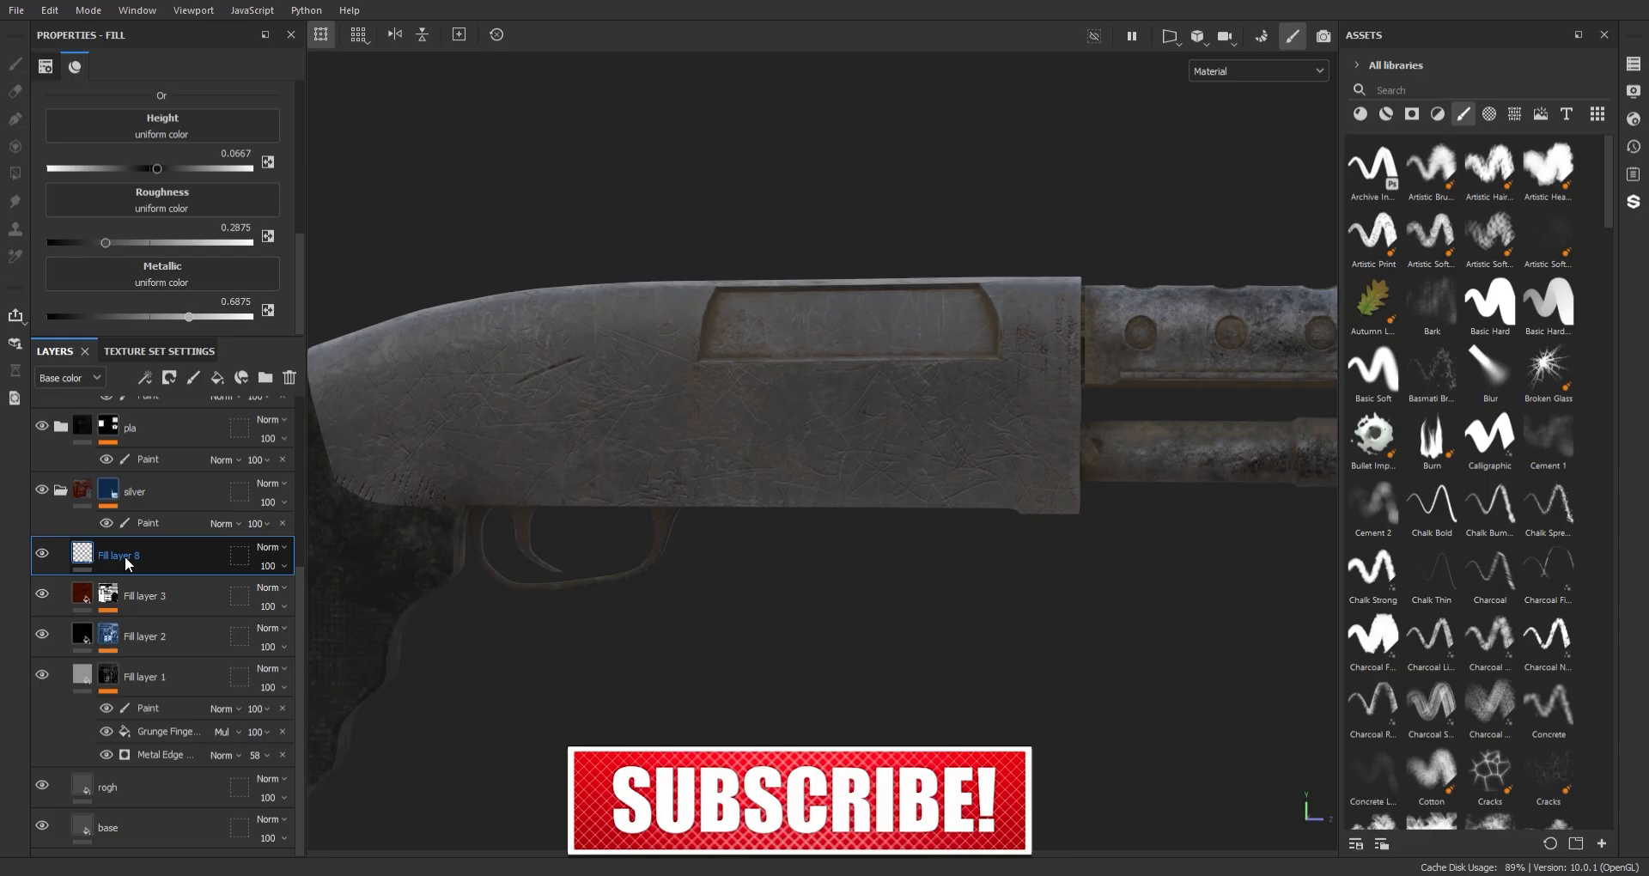
click(173, 636)
click(1490, 114)
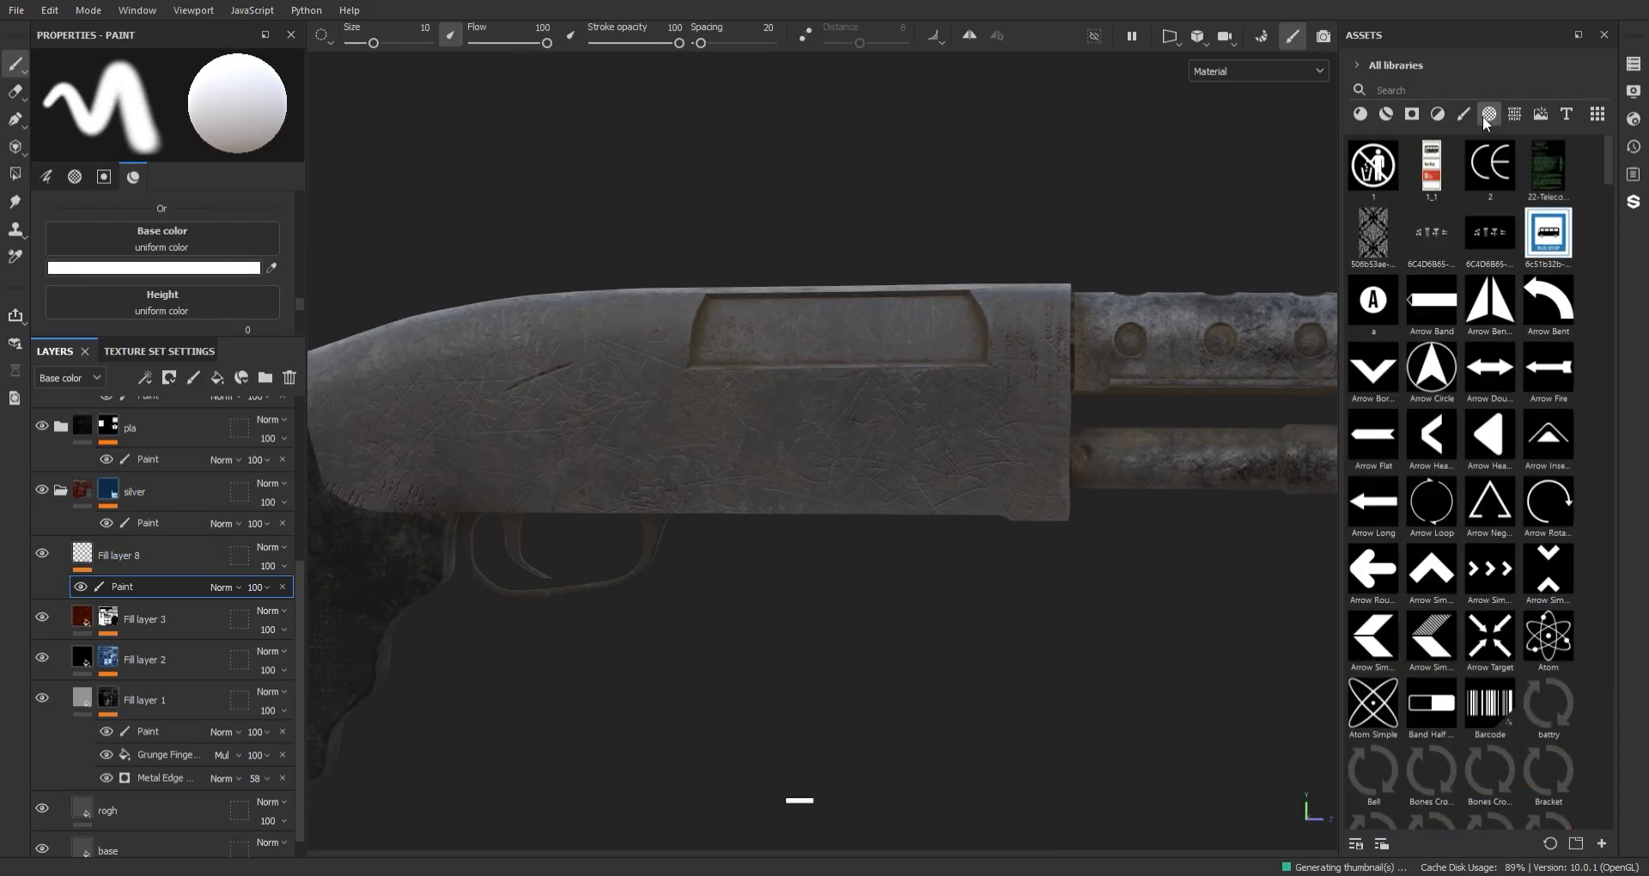
mouse_move(1608, 167)
mouse_down()
mouse_move(1573, 482)
mouse_move(1371, 446)
mouse_up()
click(1372, 446)
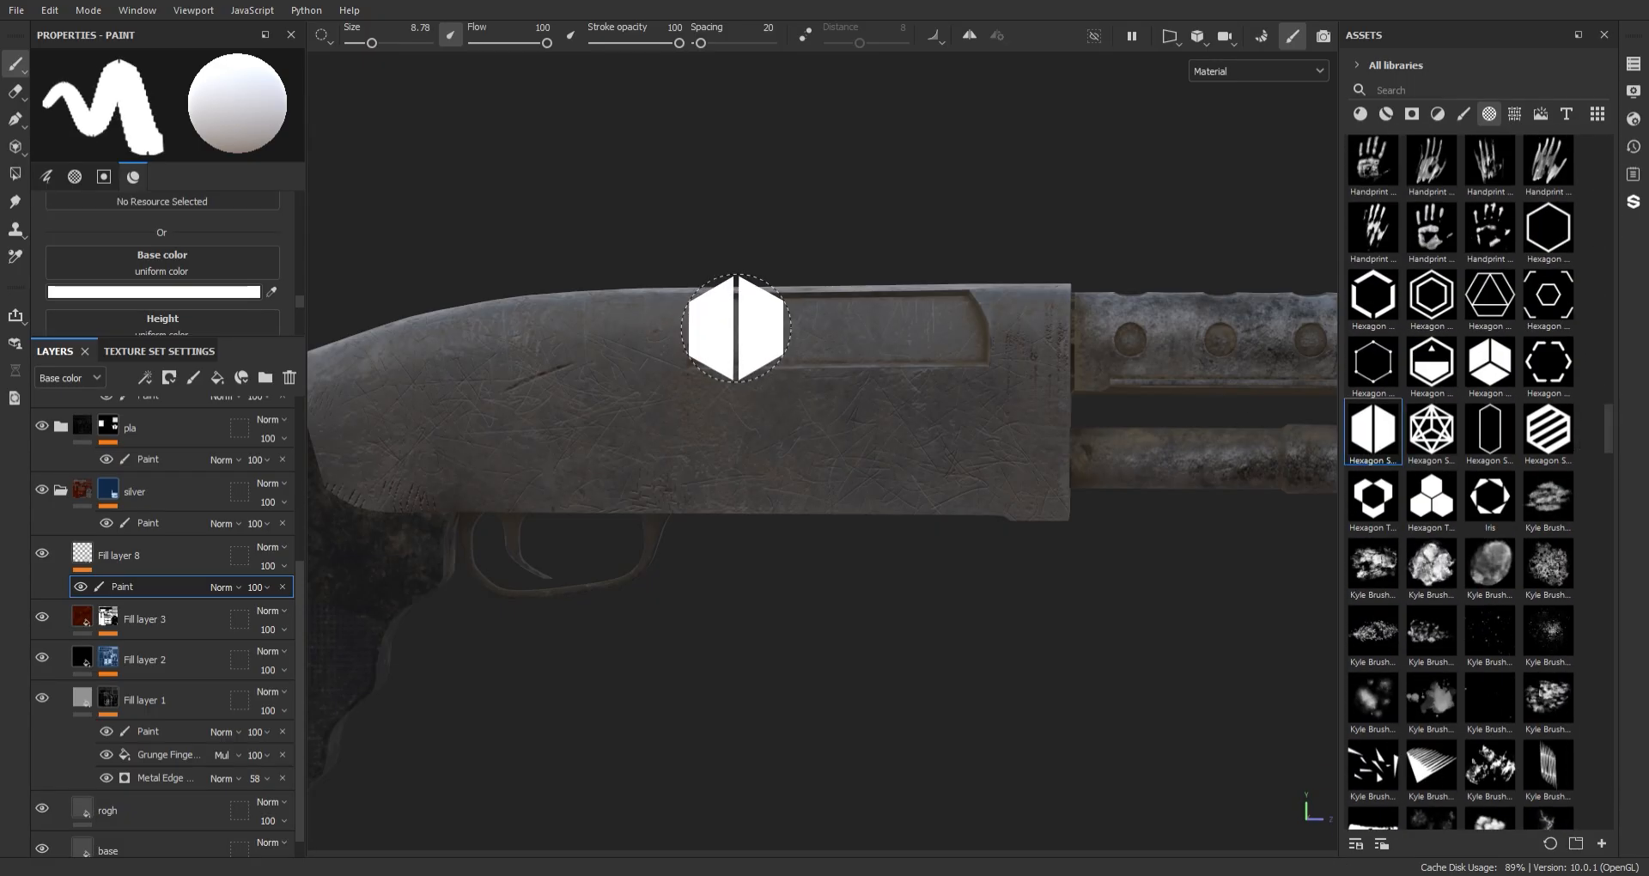
- Stamp a small hexagon on the receiver's recessed panel at size 1.35, without color or normal, using height 0.425, roughness 0.1958 and metallic 0.4583
scroll(846, 269, up, 3)
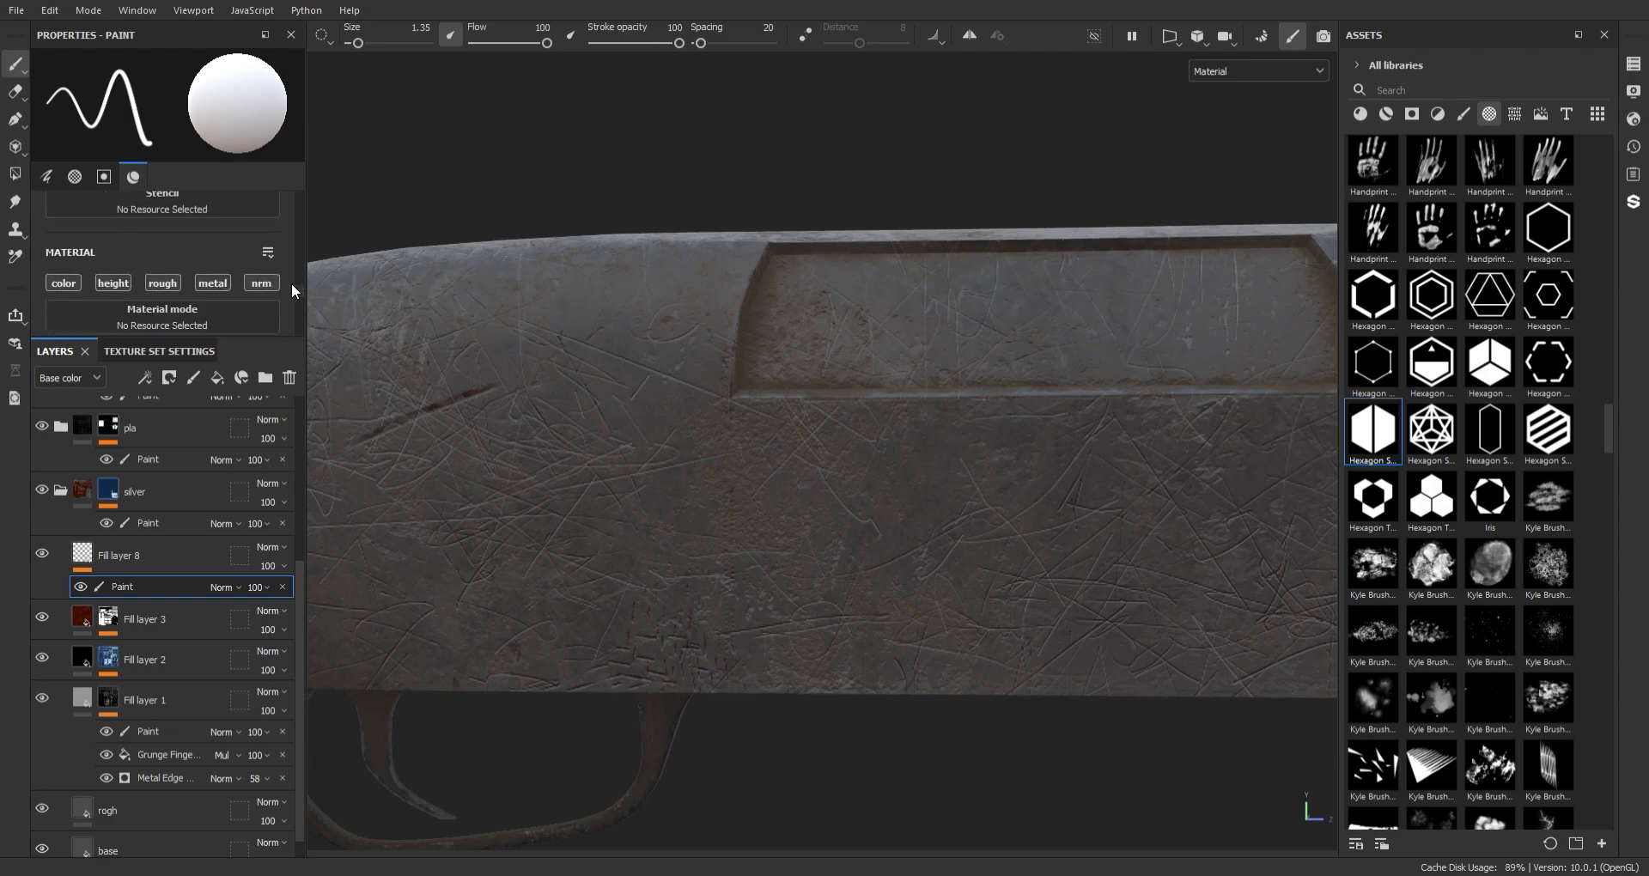
scroll(242, 282, down, 2)
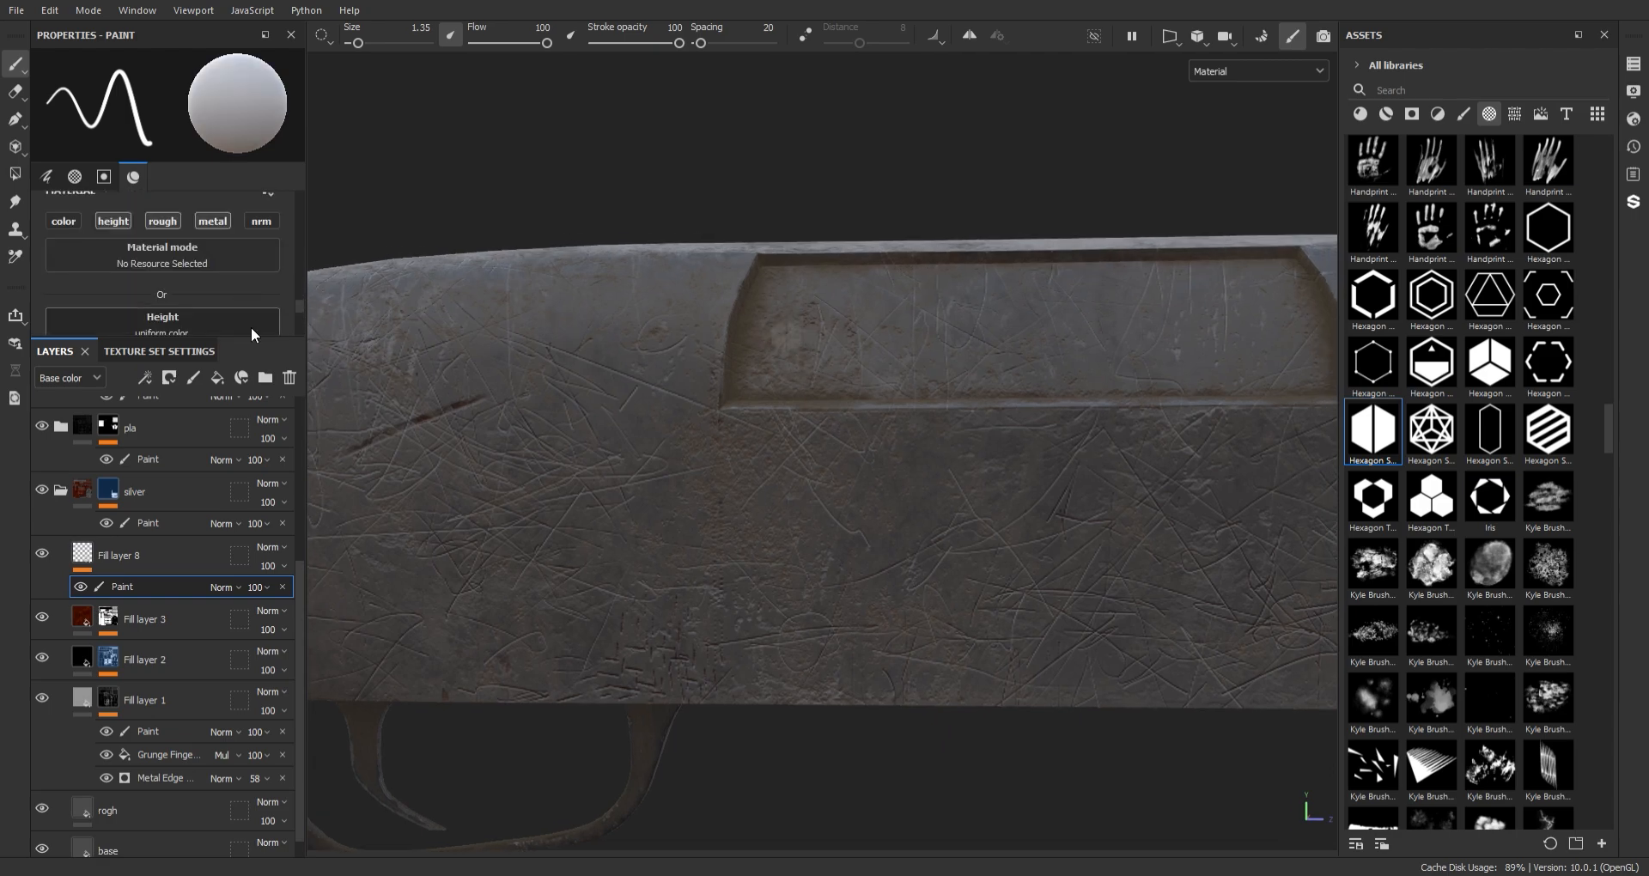
scroll(258, 322, down, 2)
scroll(293, 305, down, 1)
scroll(243, 270, up, 3)
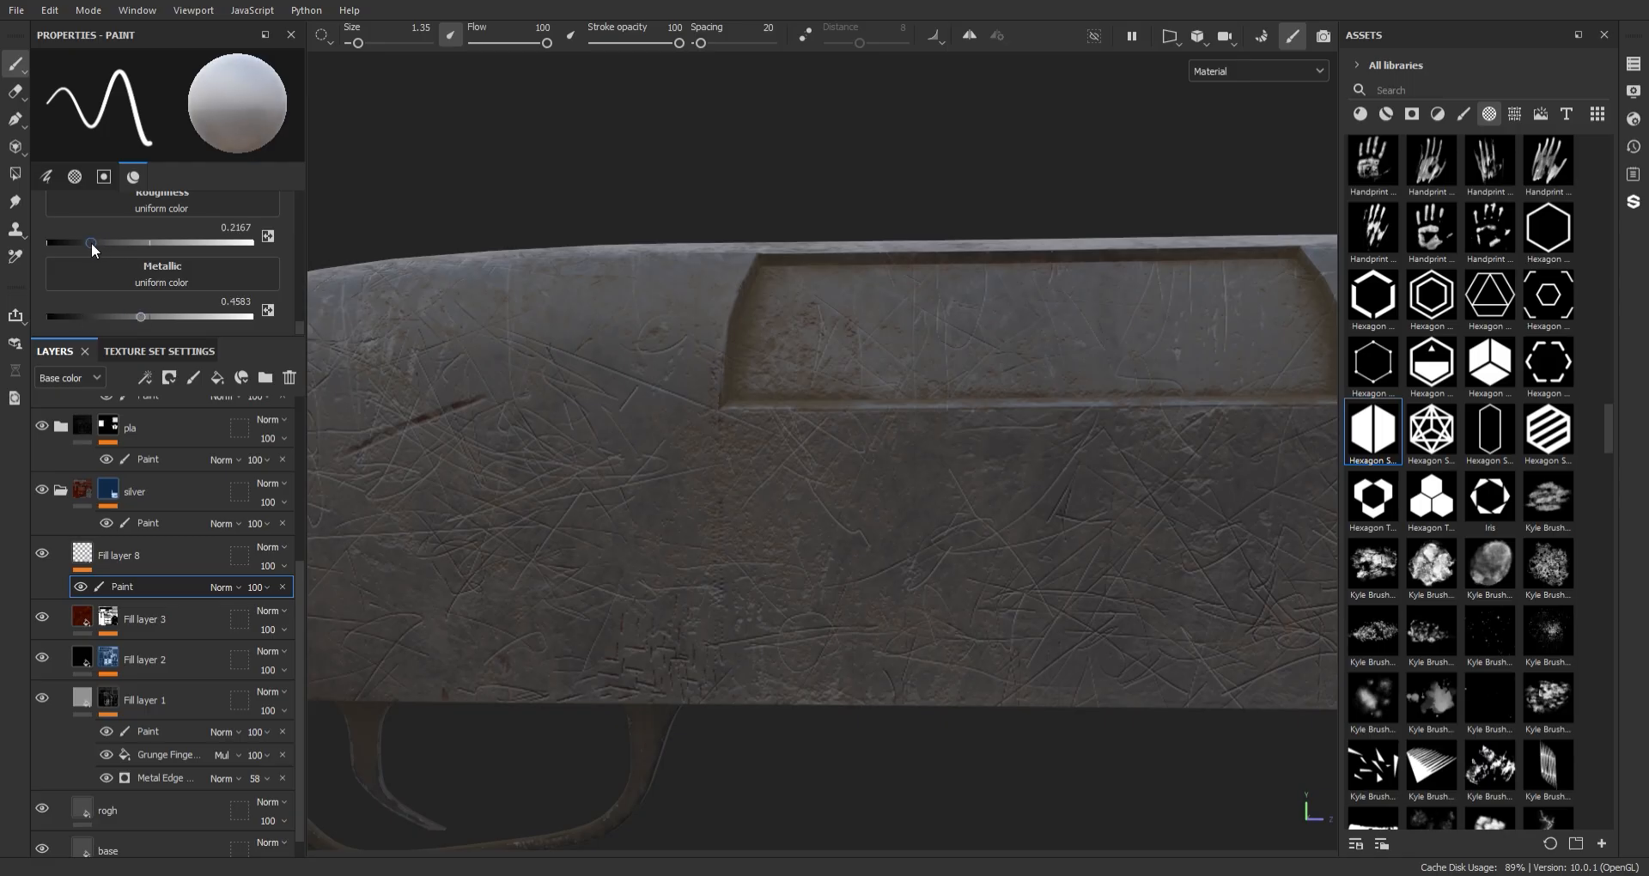
scroll(206, 282, down, 1)
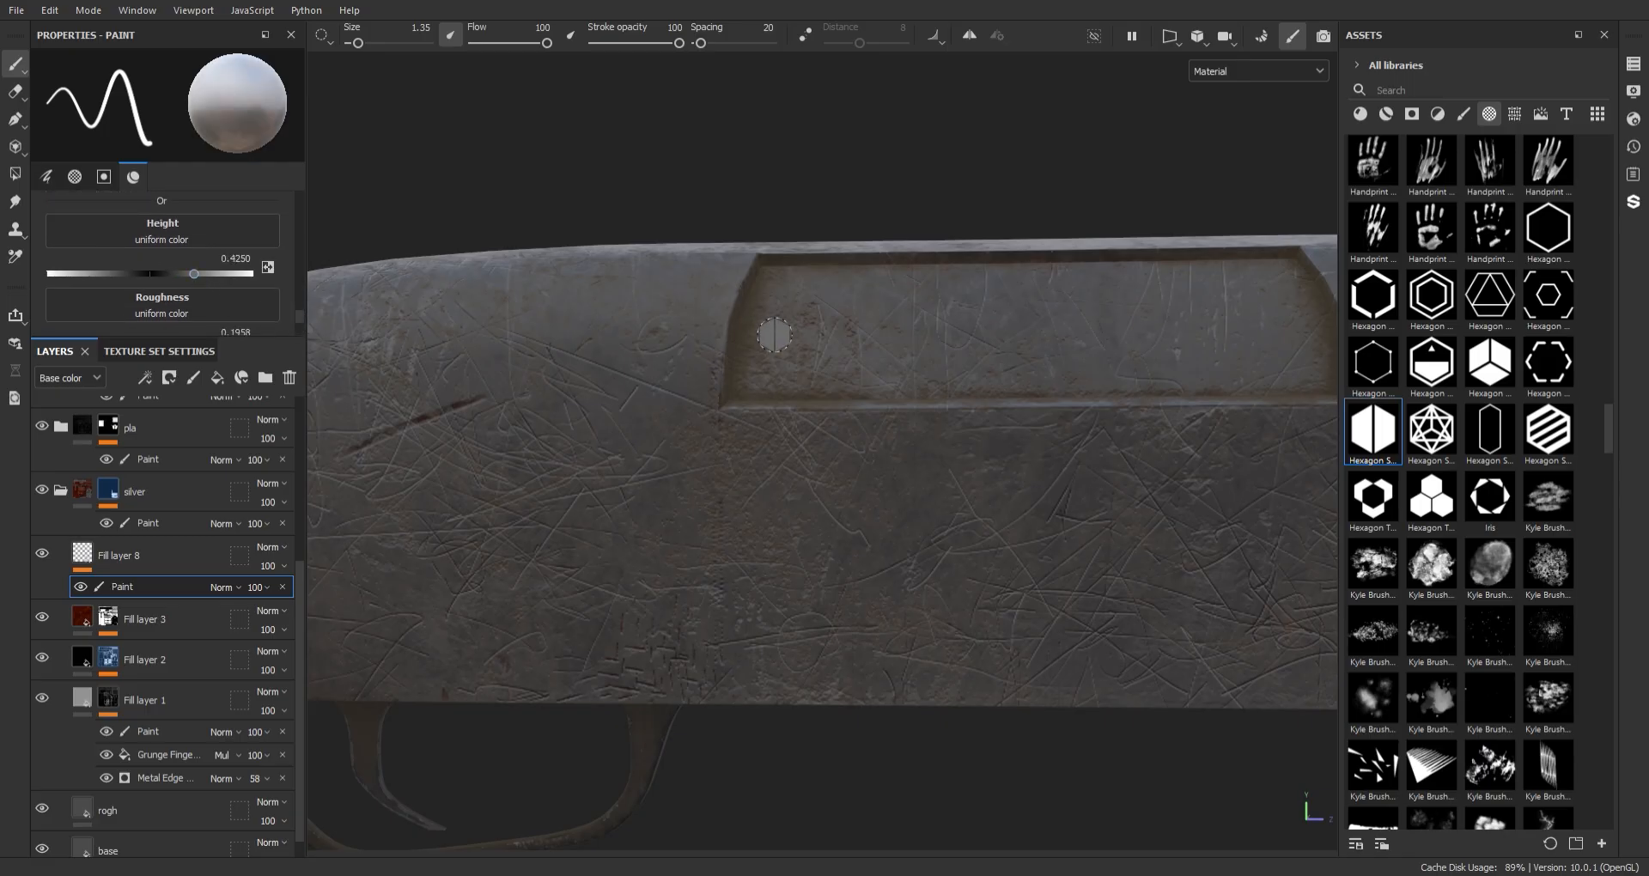
scroll(774, 335, down, 3)
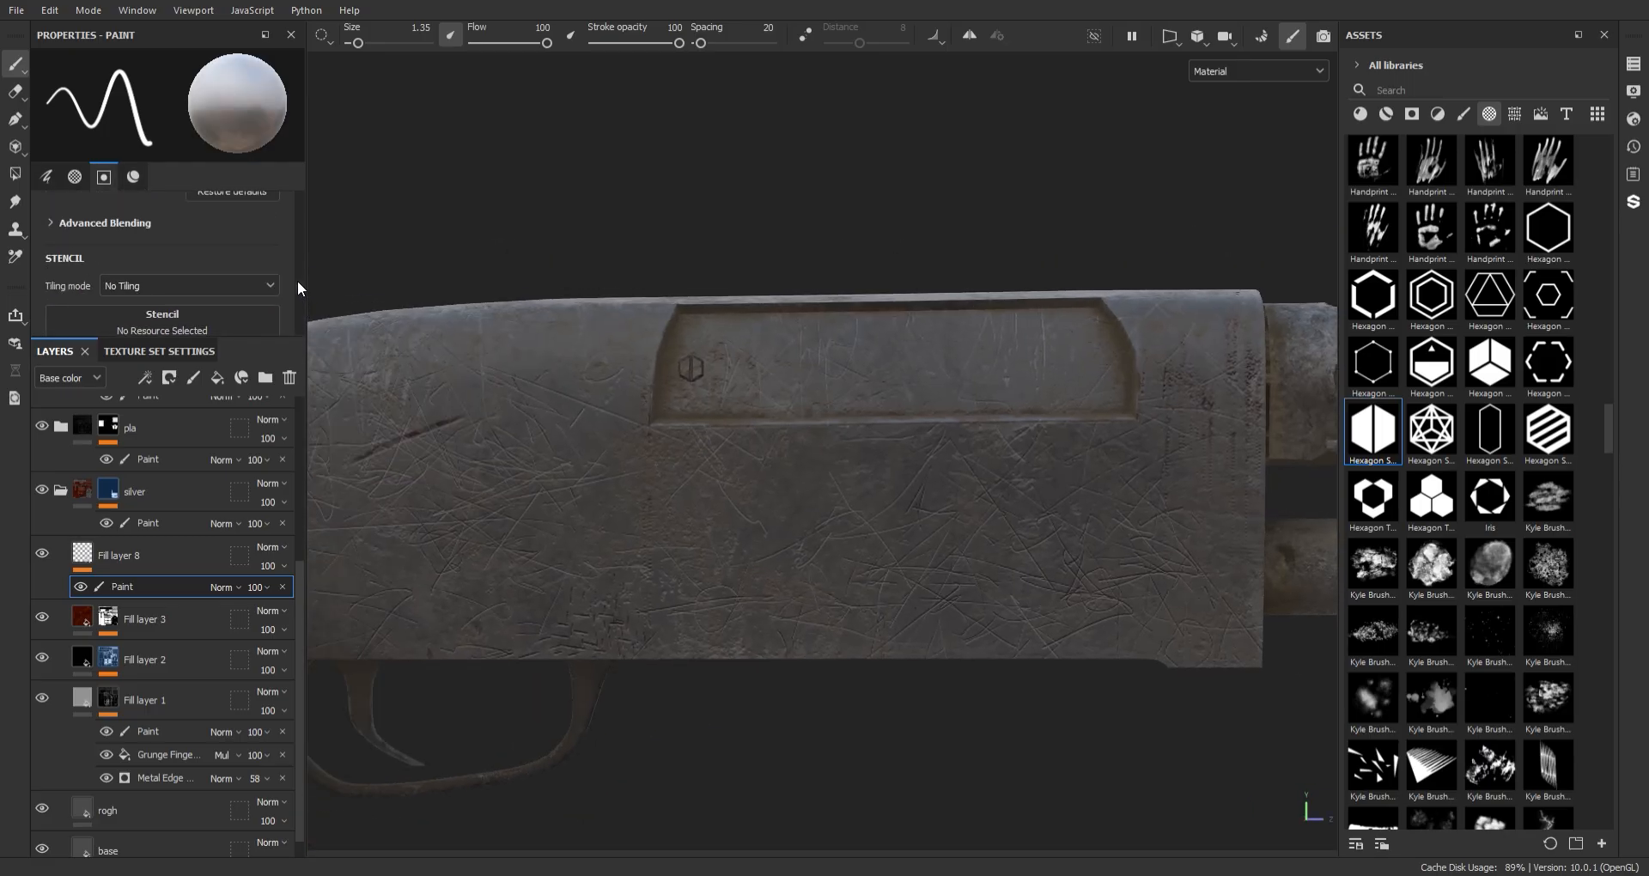
- Rotate the split-hexagon stamp to angle 98 and place one at the recessed panel's other end and one at the receiver's lower rear corner
scroll(291, 258, up, 3)
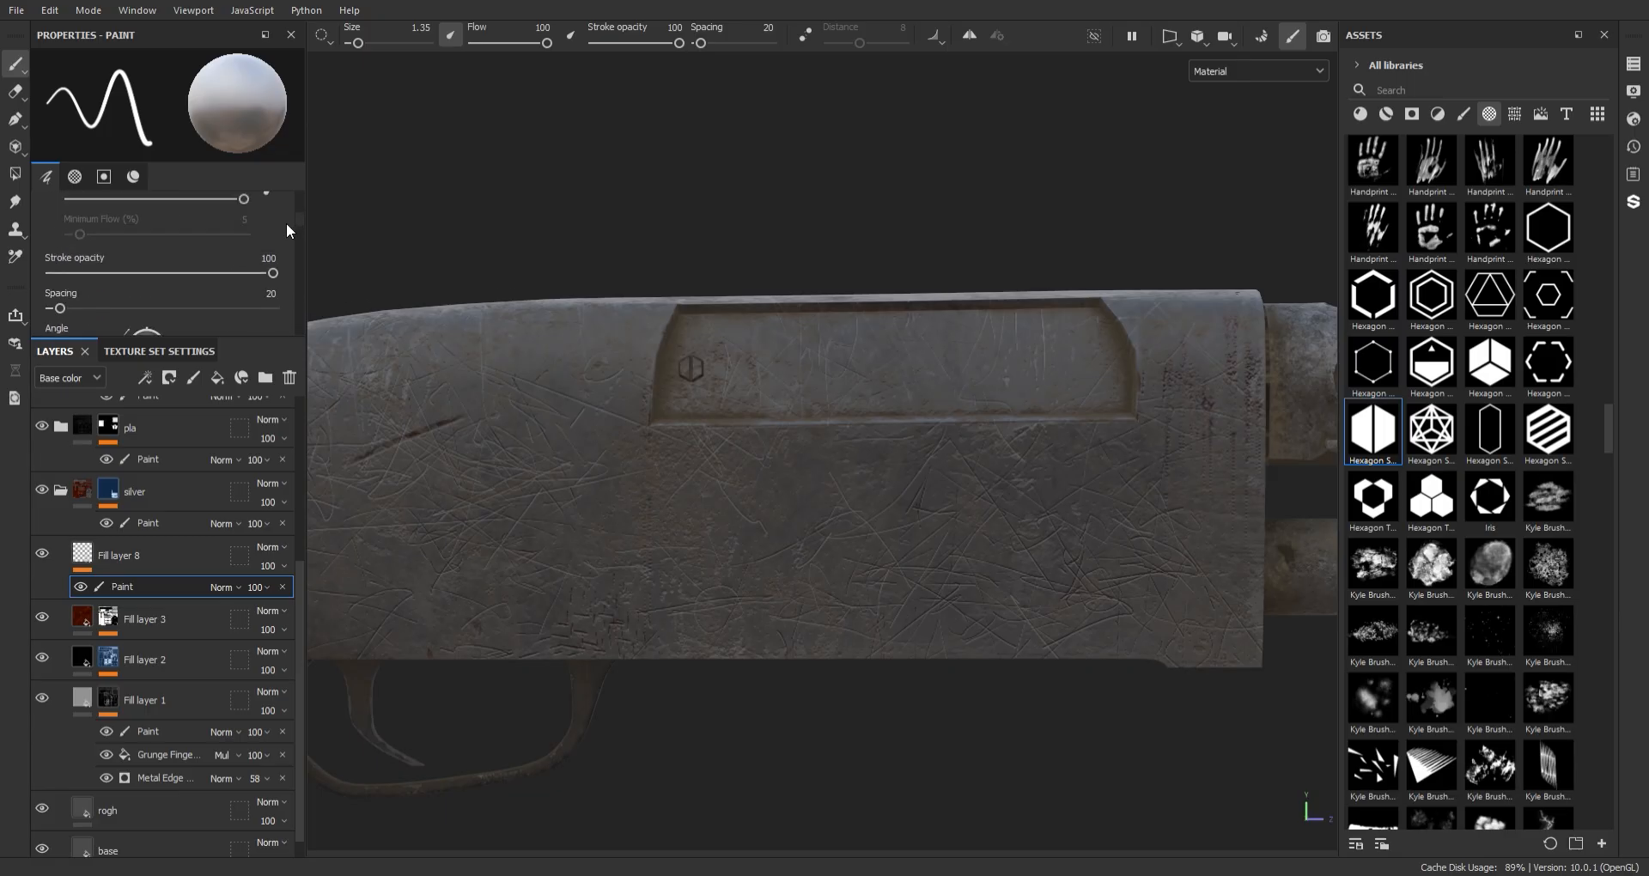
alt+drag(1091, 361, 903, 348)
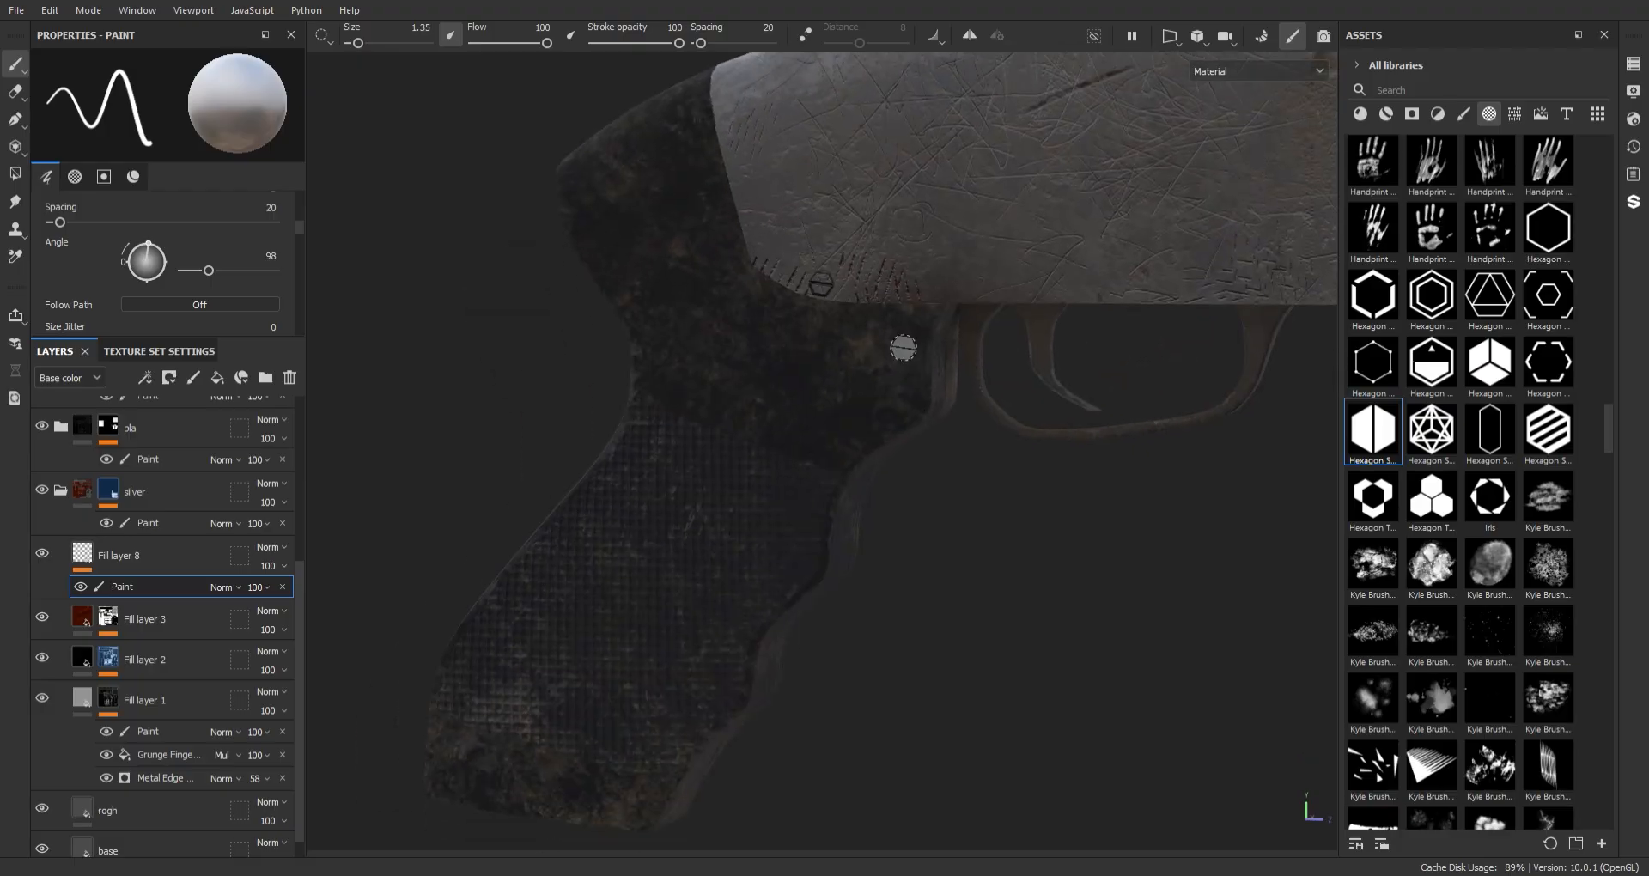
alt+middle_drag(1061, 345, 515, 593)
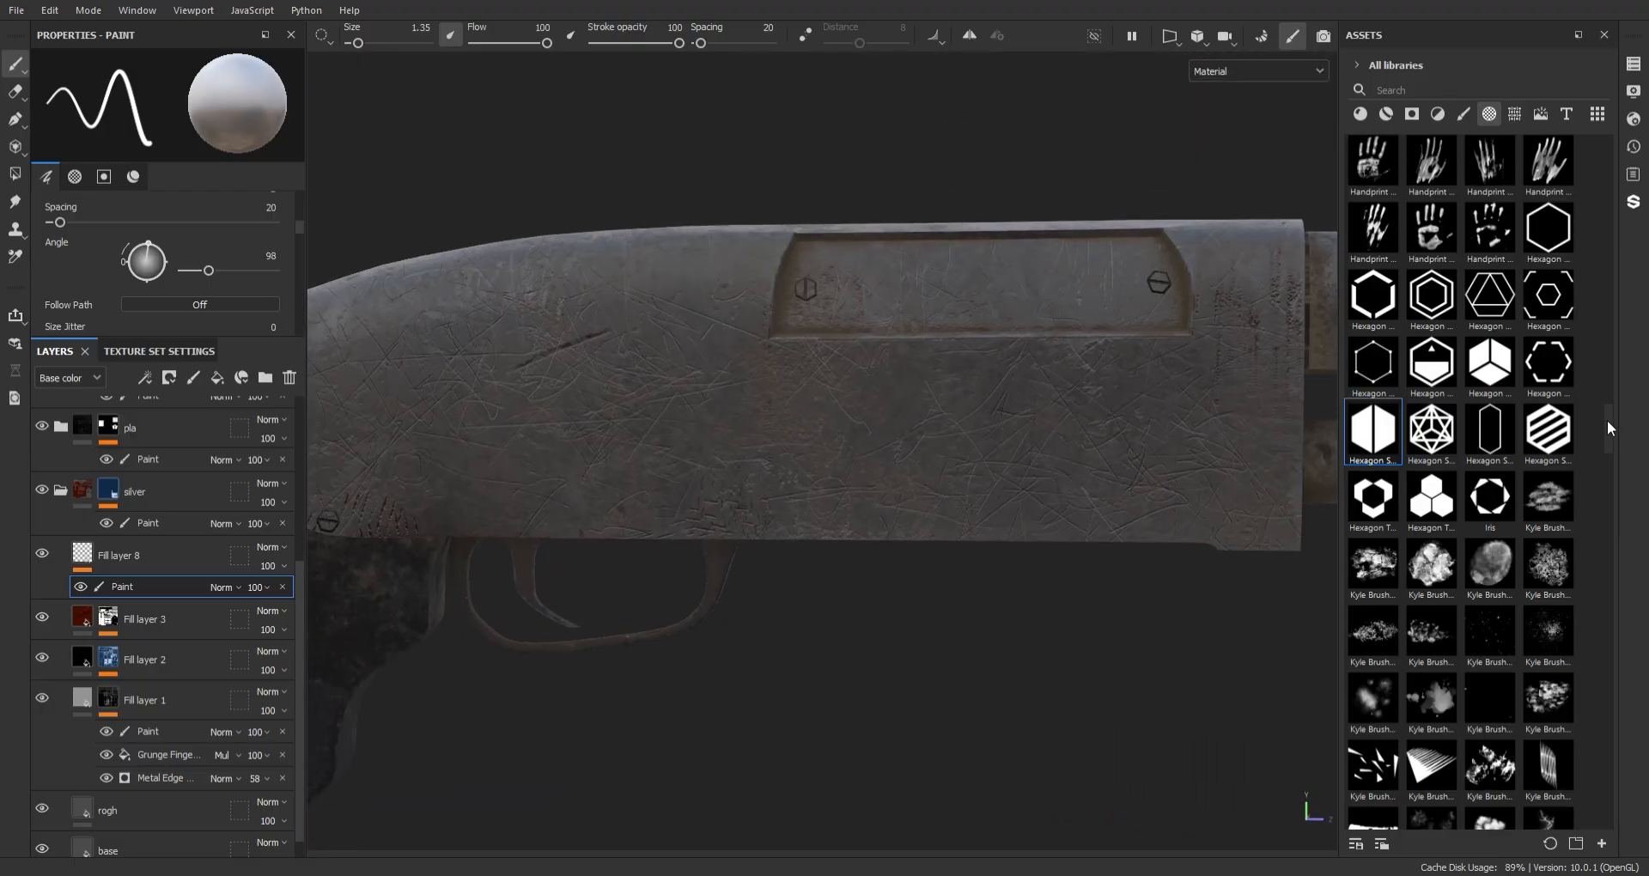
- Try to stamp a large outlined hexagon at size 11.25 in the middle of the recessed panel
alt+middle_drag(1086, 354, 976, 353)
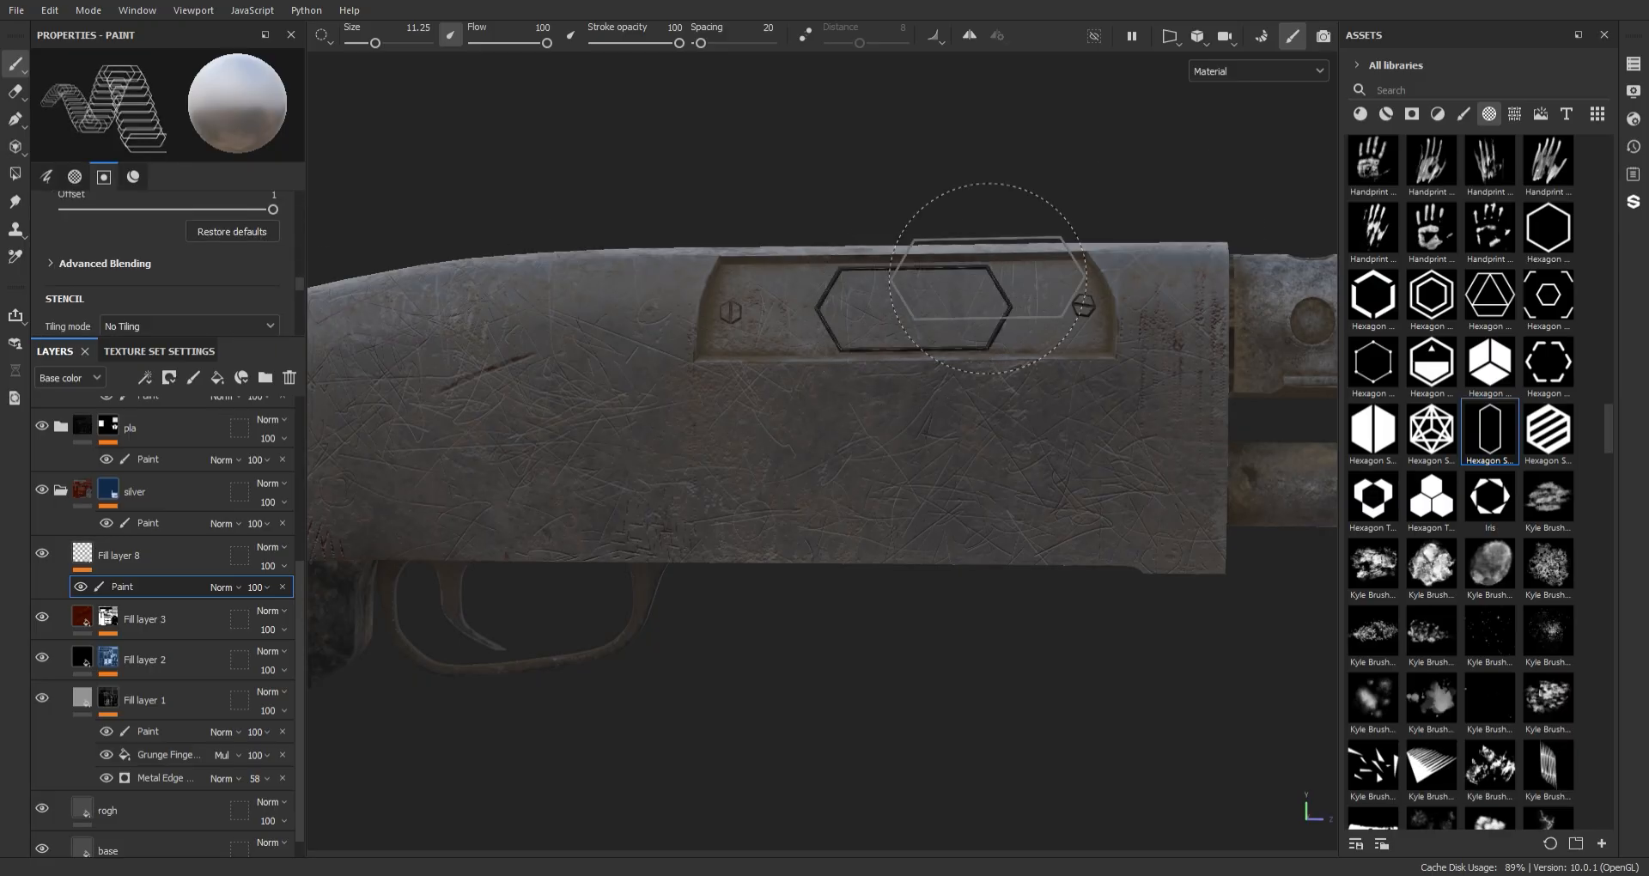
alt+right_drag(1014, 175, 1016, 243)
alt+drag(1016, 243, 980, 254)
key(ctrl+z)
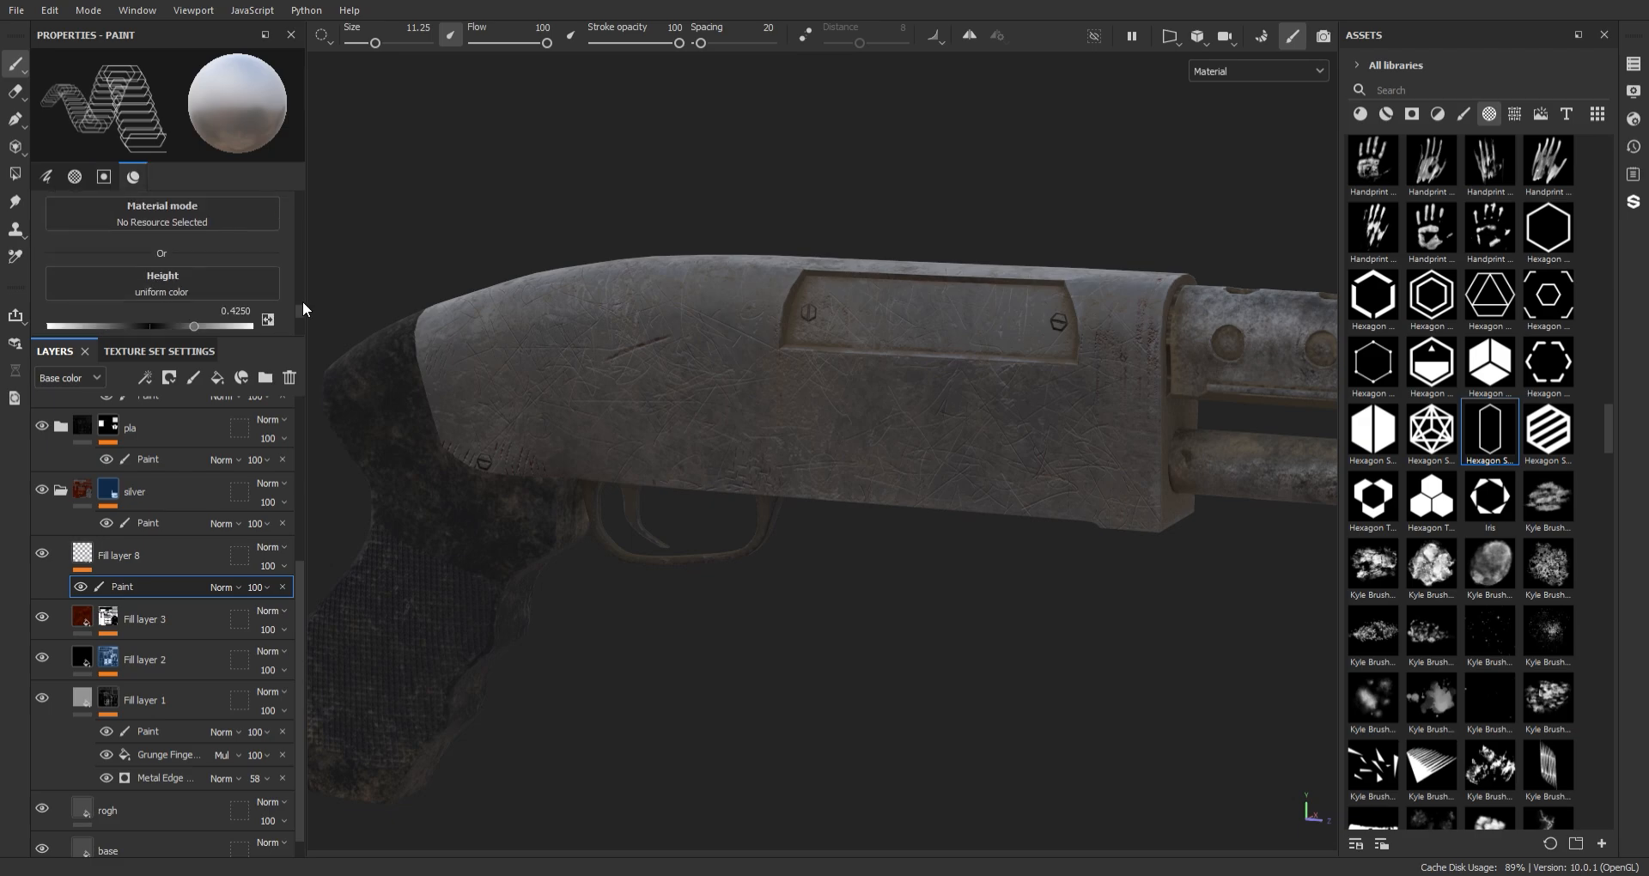
- Search the assets for font, checking the brush and alpha categories, and clear the search
mouse_move(1608, 428)
mouse_down()
mouse_move(1580, 488)
mouse_move(1613, 595)
mouse_move(1612, 574)
mouse_move(1570, 600)
mouse_up()
click(1426, 90)
text(fo)
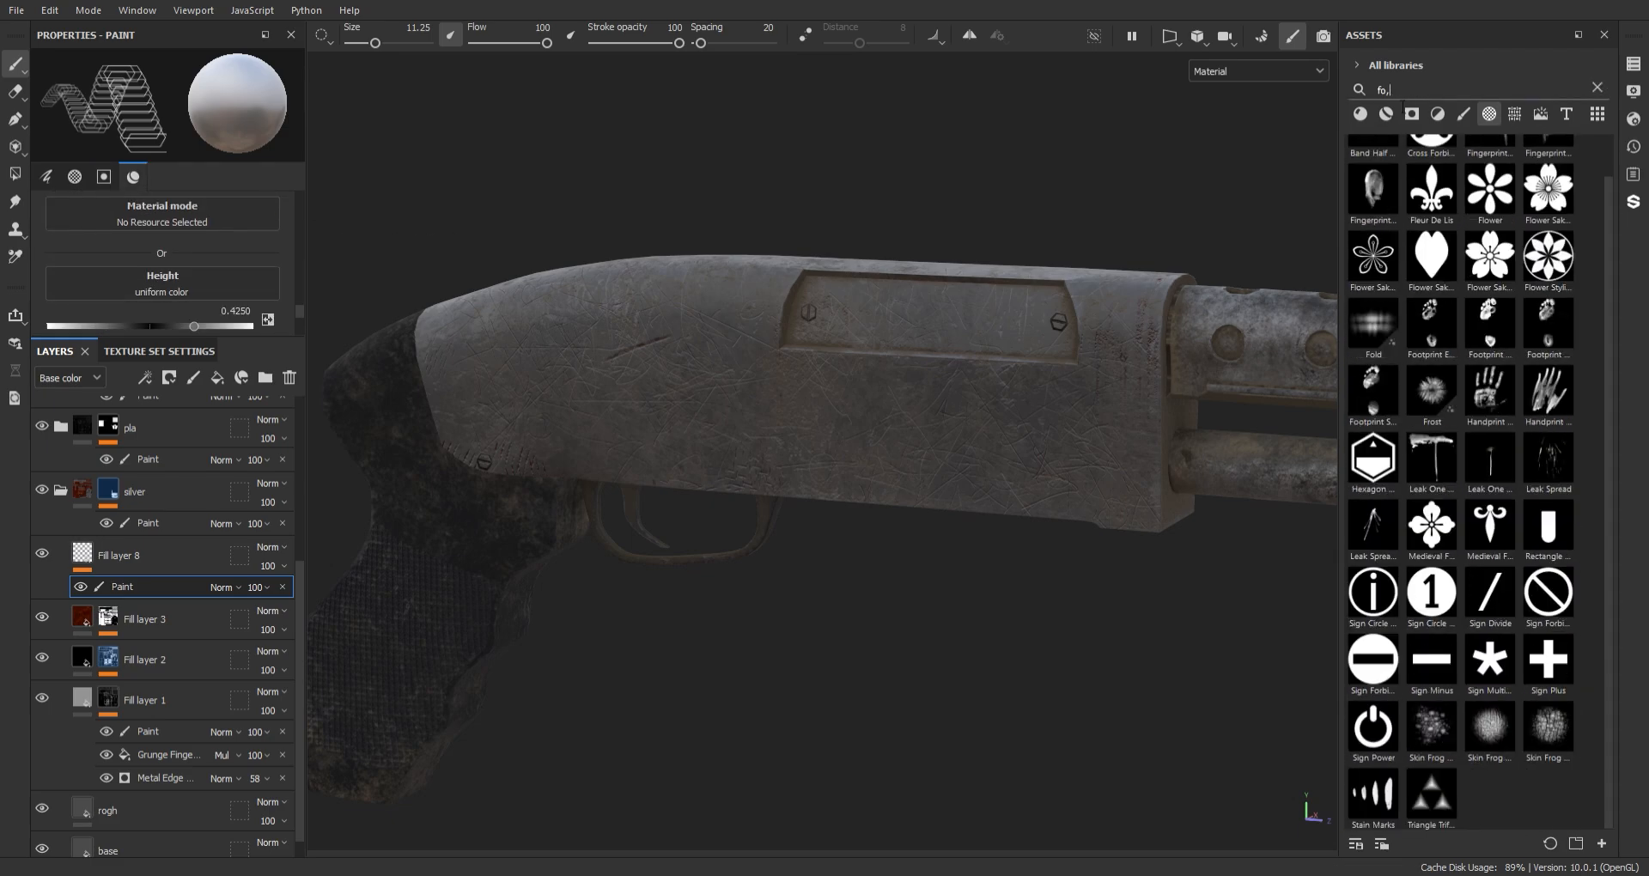
text(nt)
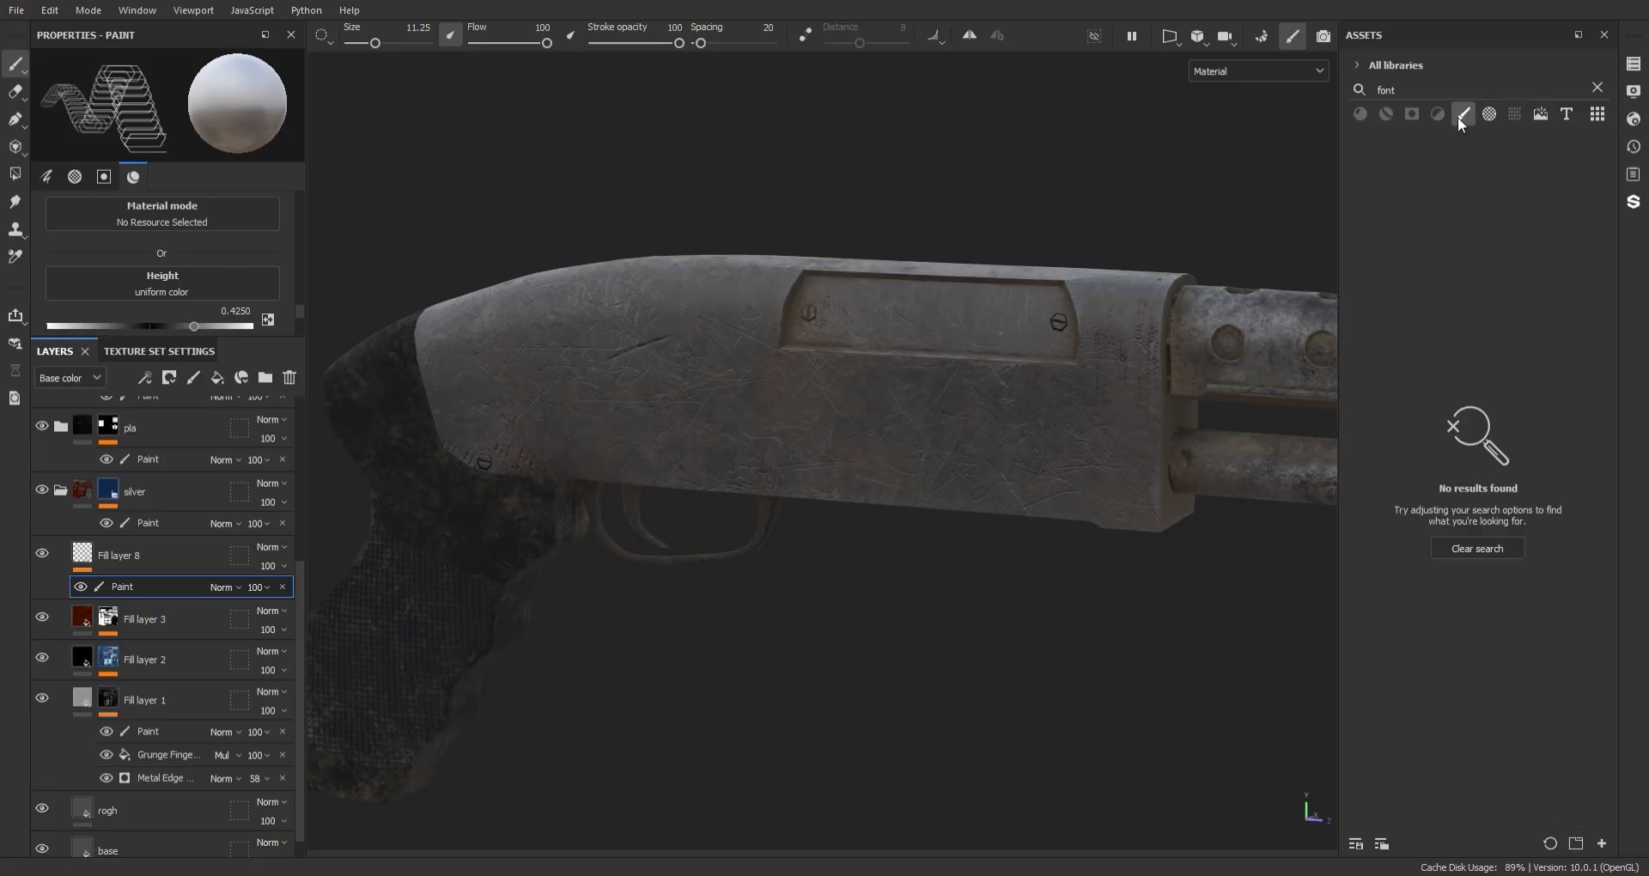
click(1488, 115)
double_click(1421, 97)
key(BackSpace)
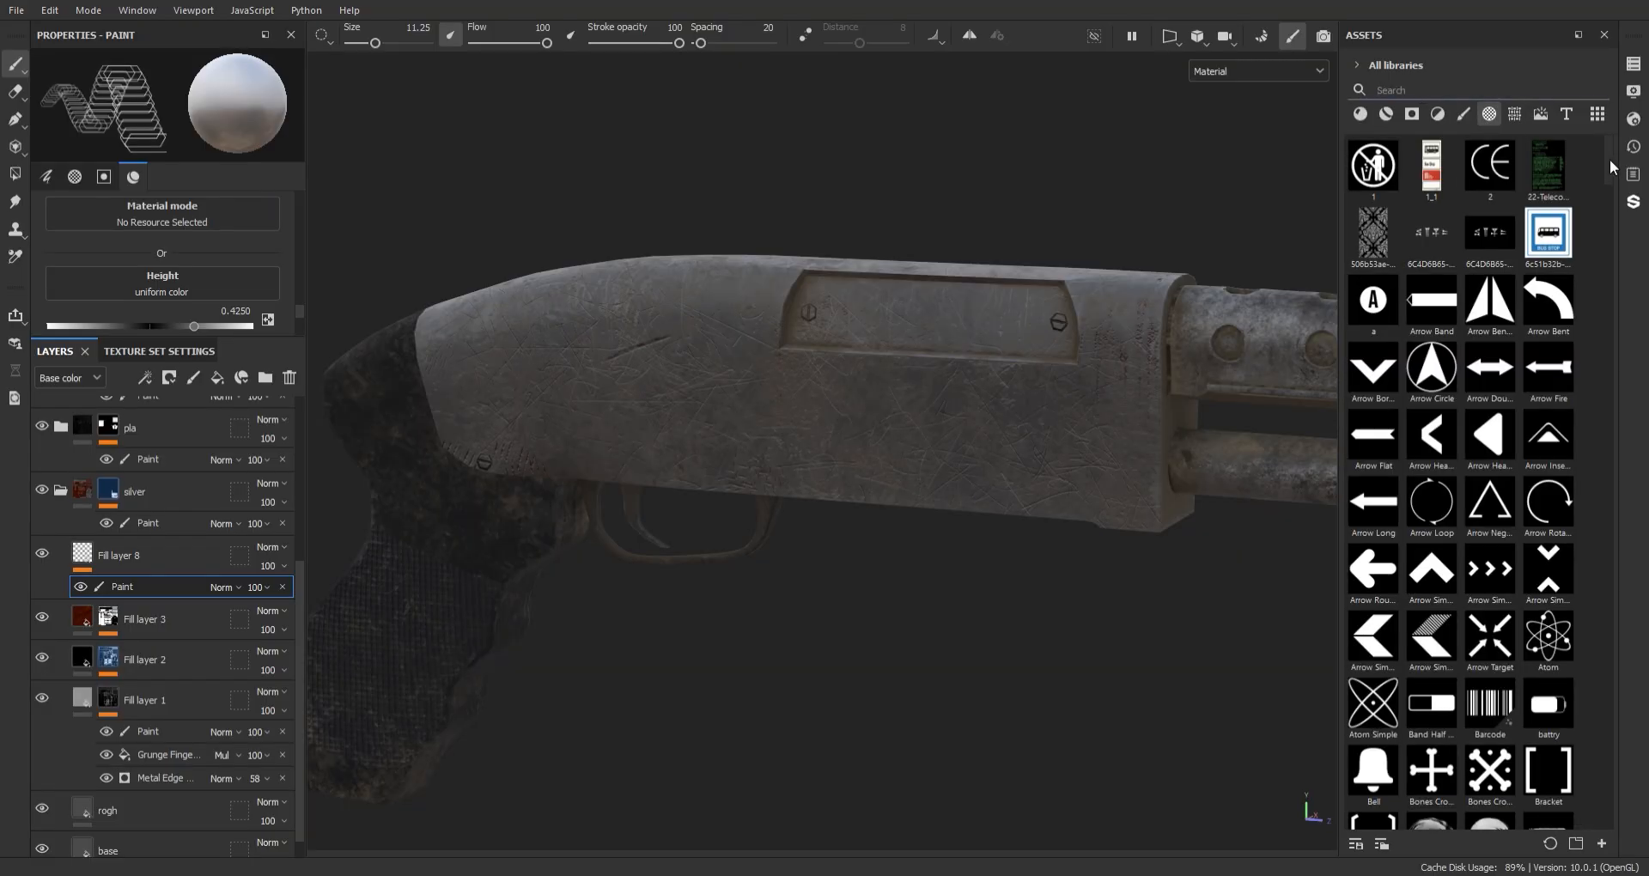
- Set the brush's metallic to 0.7583 and give it an Arthemis font alpha with the text SH 500
drag(1611, 167, 1562, 783)
click(1431, 515)
scroll(167, 253, down, 2)
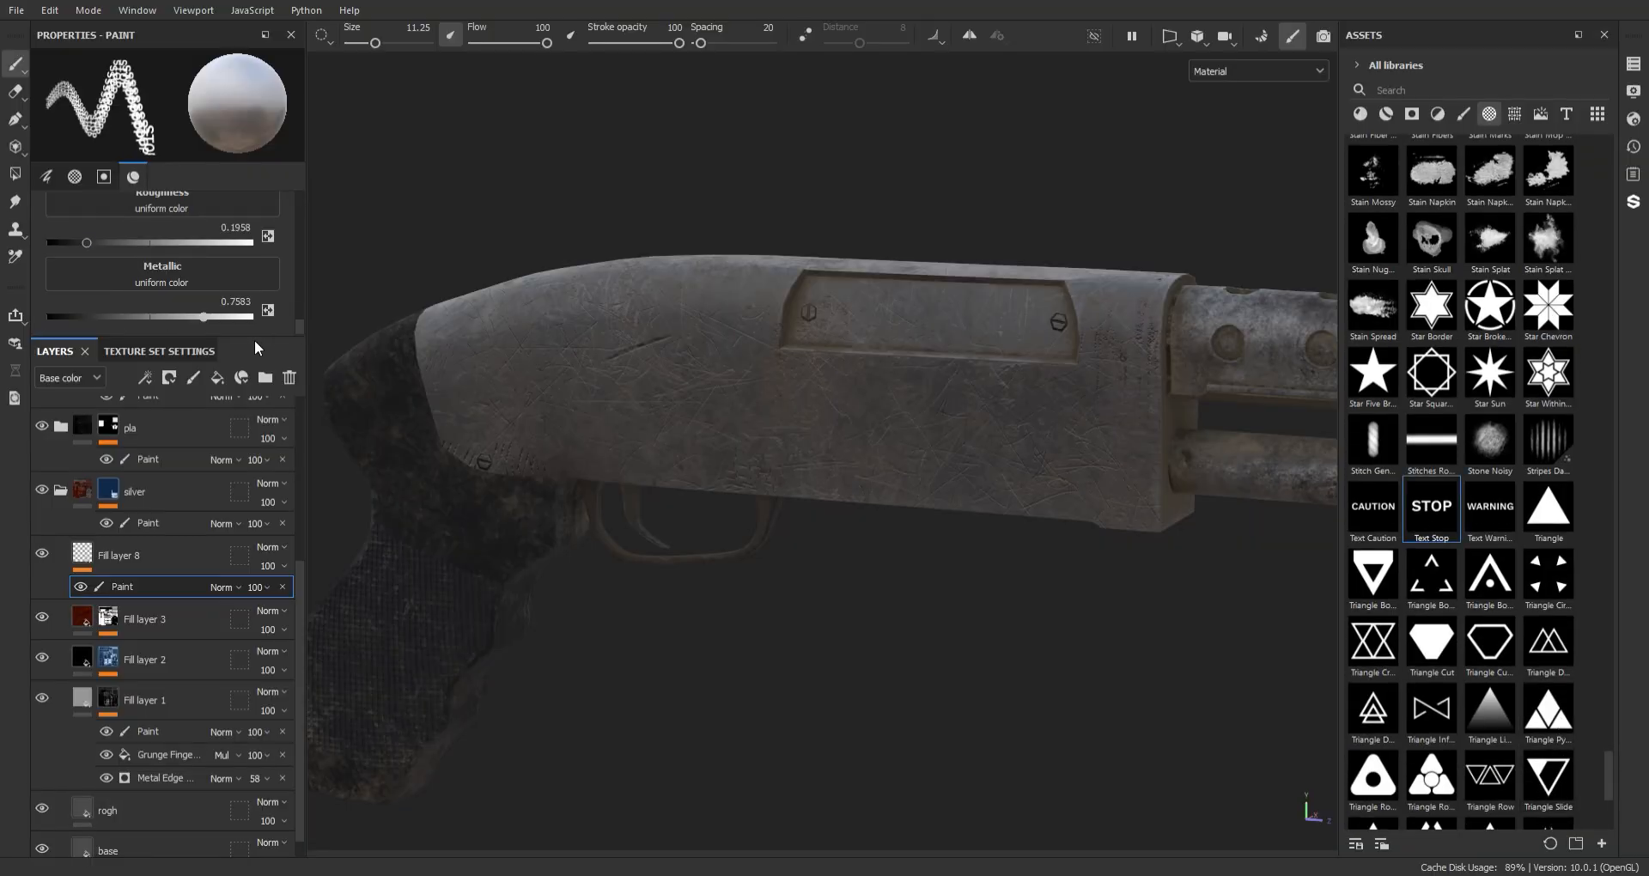
drag(256, 337, 305, 366)
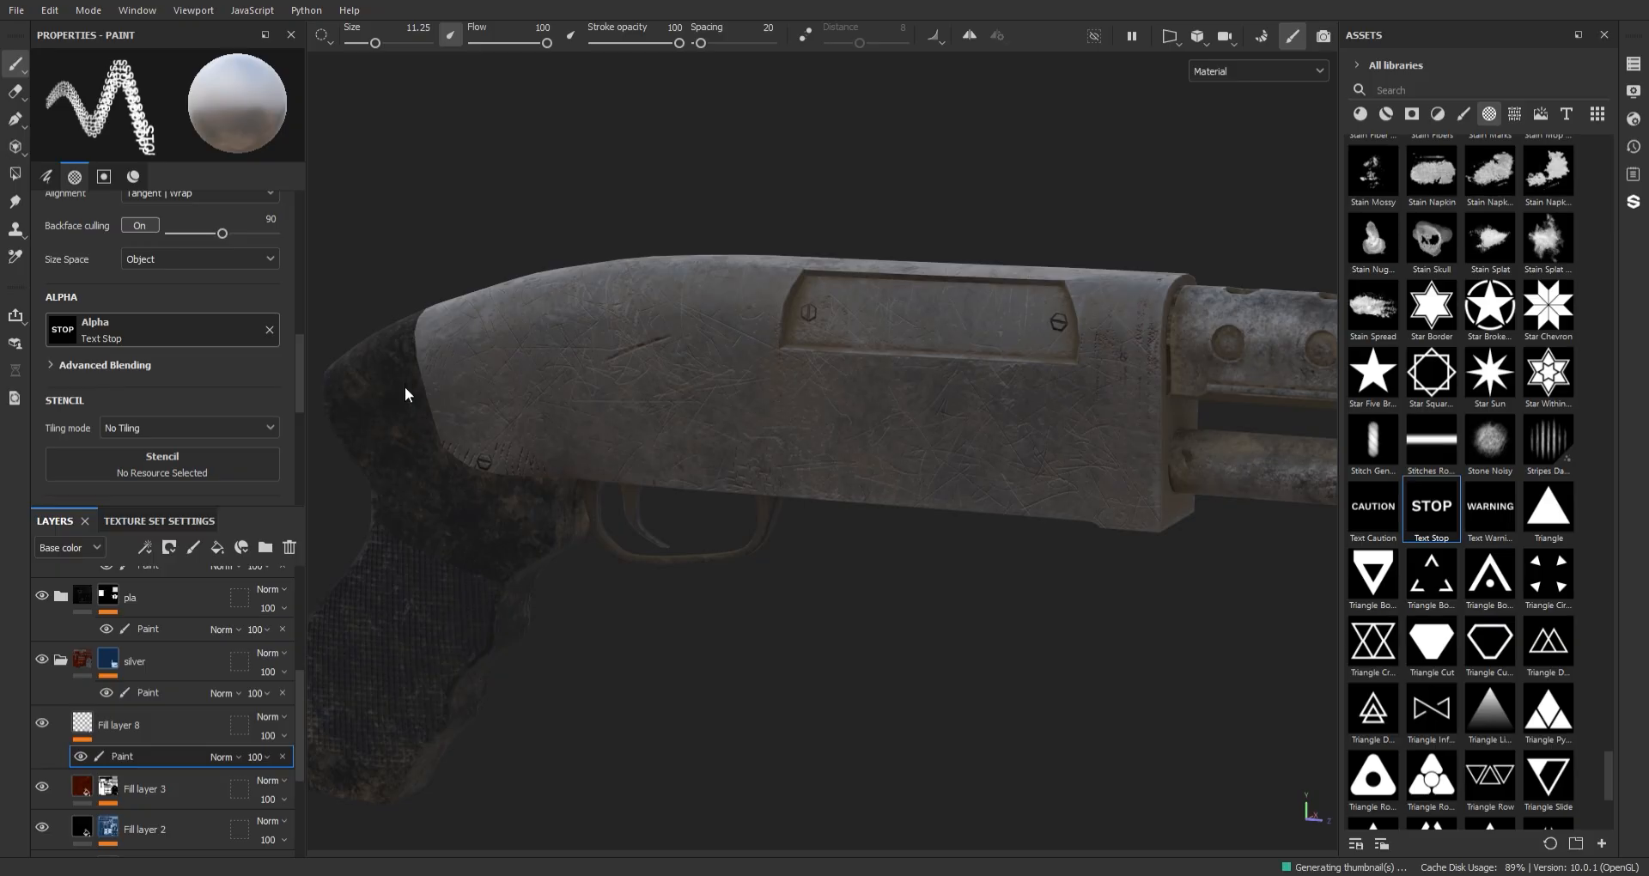
click(202, 398)
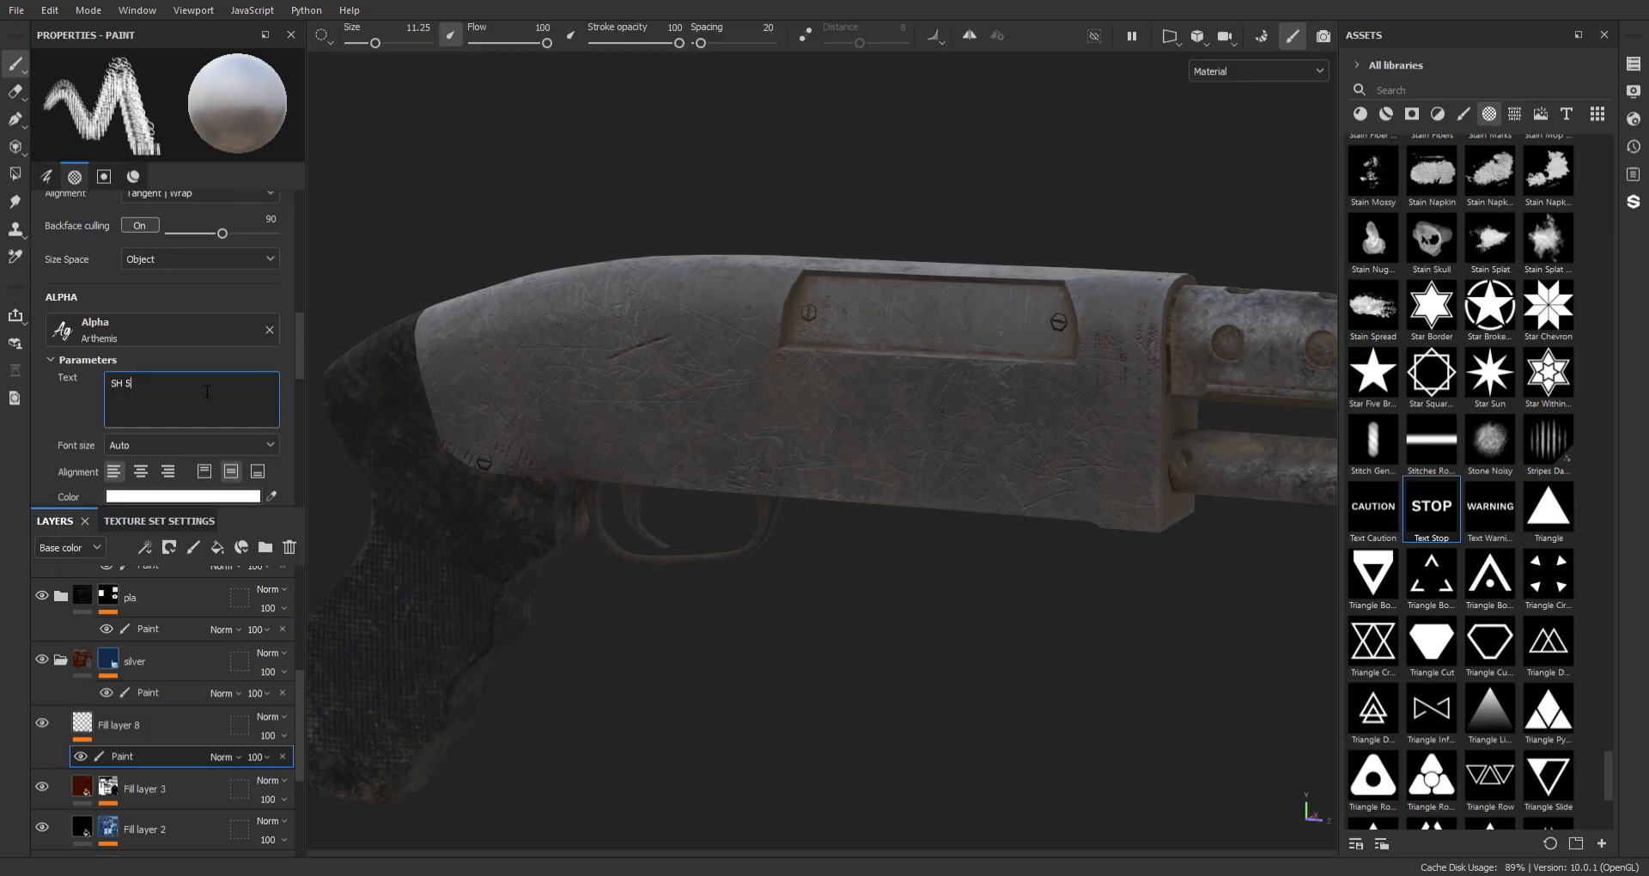
scroll(170, 365, down, 2)
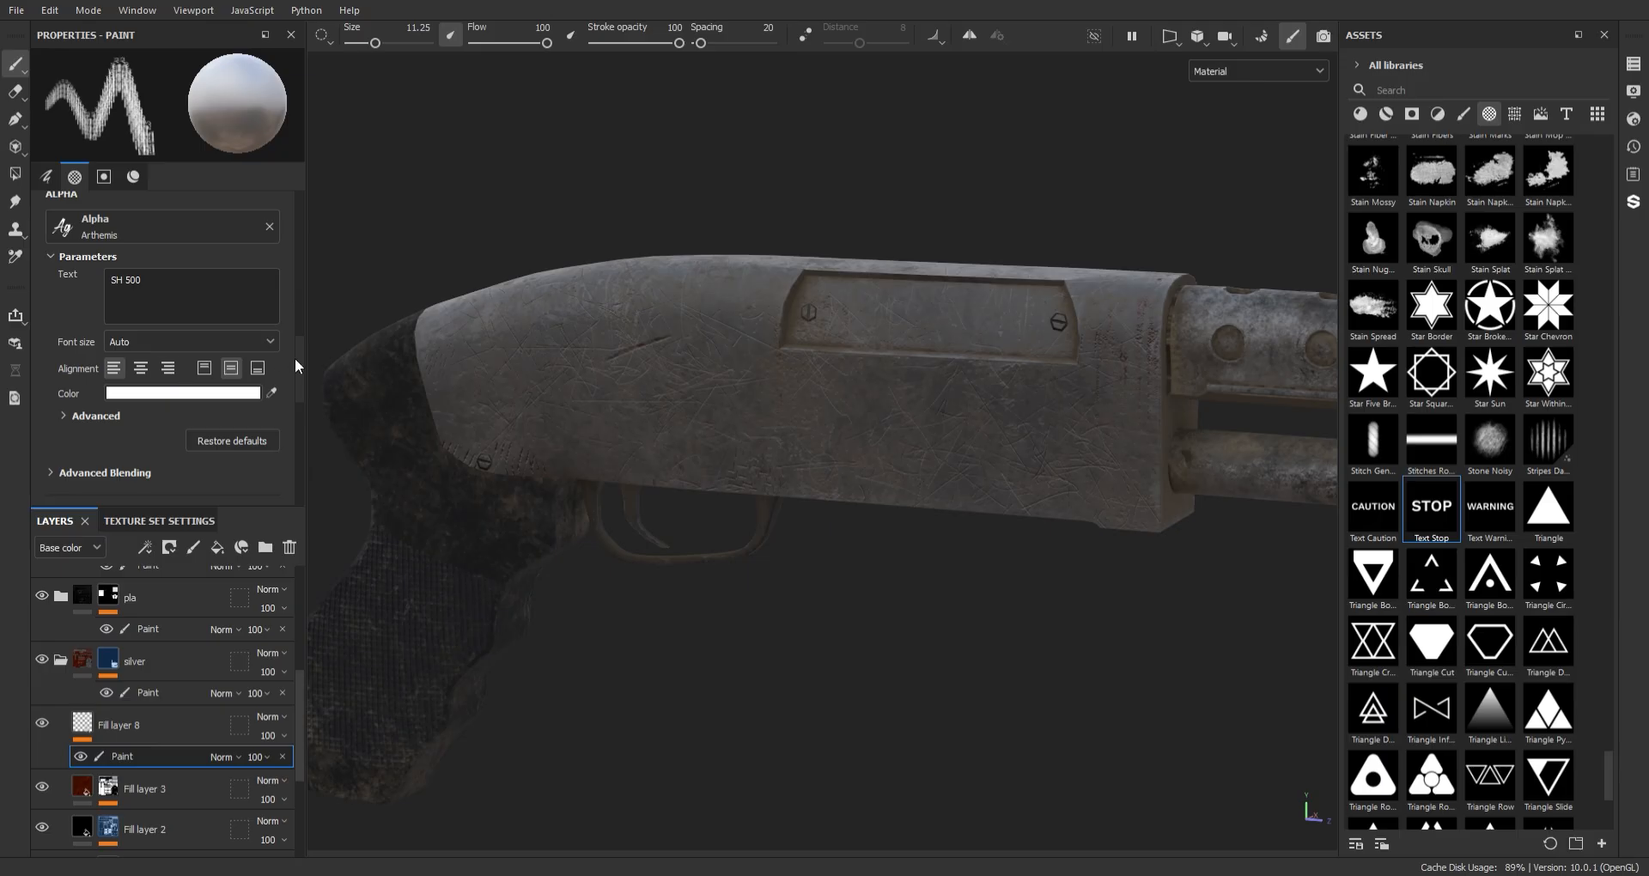
- Set the brush angle to 0 and try stamping the SH 500 text on the recessed panel at size 11.25
scroll(296, 367, up, 3)
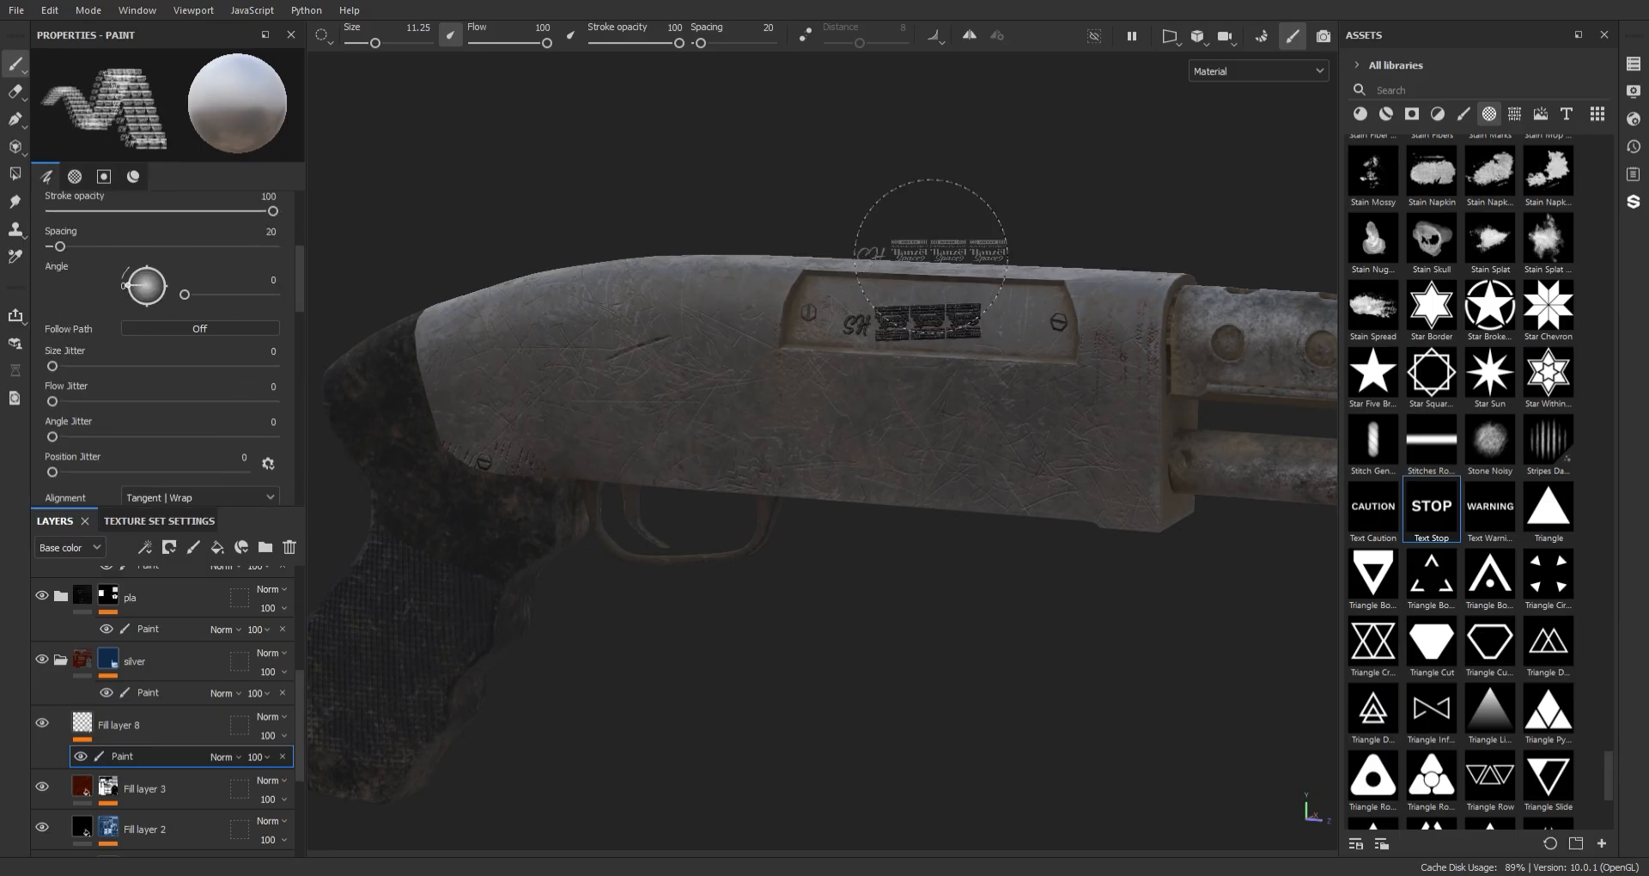
scroll(930, 244, up, 5)
scroll(305, 279, up, 1)
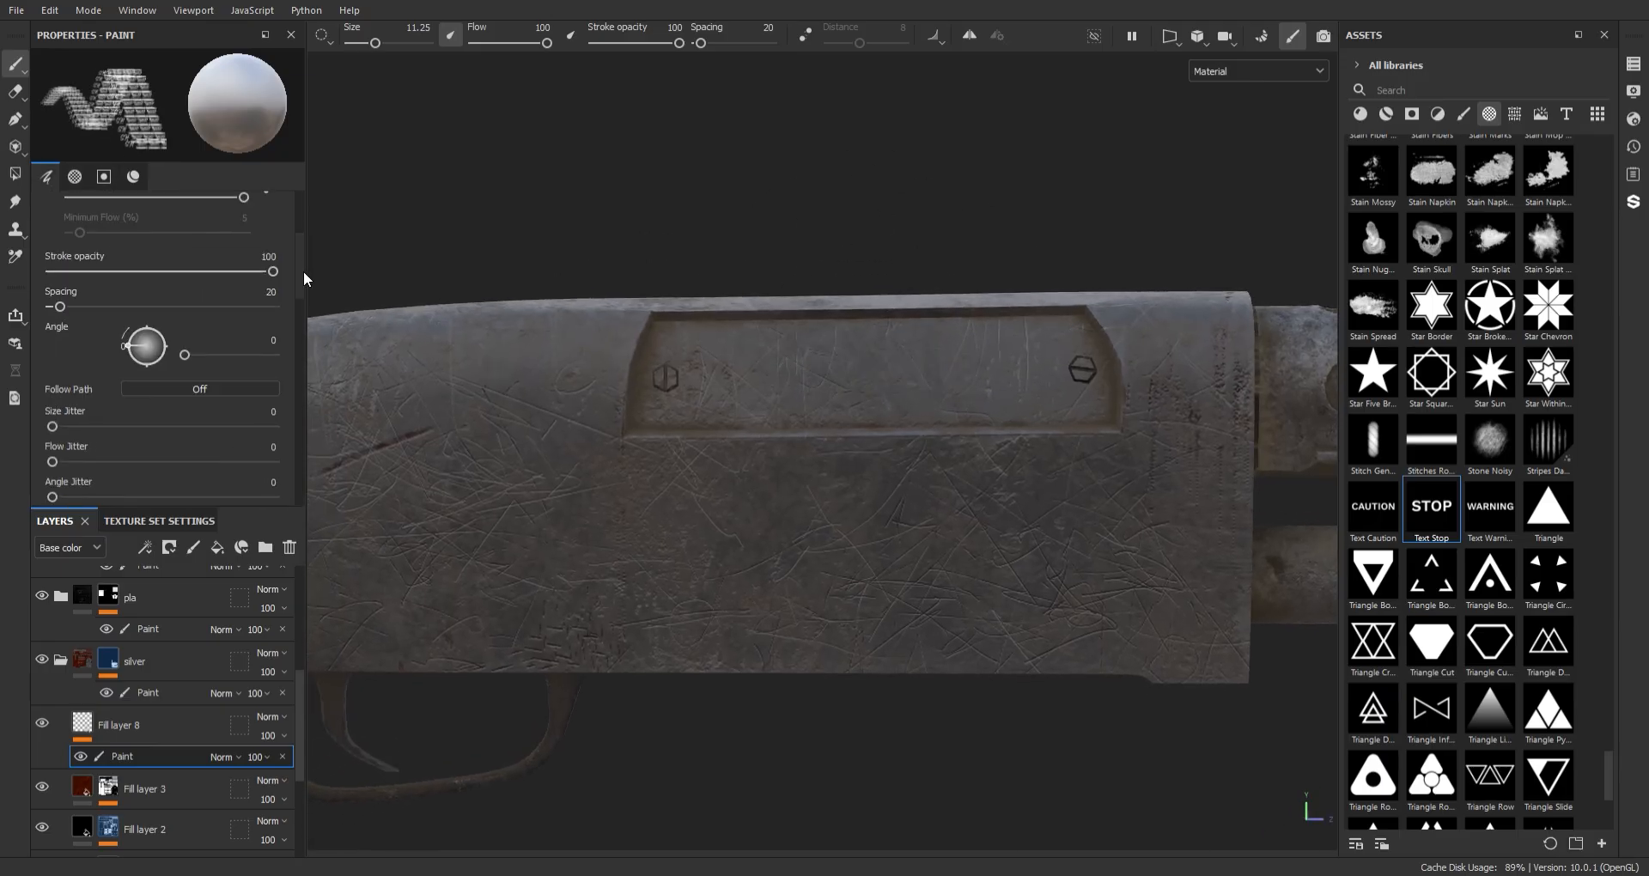
- Shorten the alpha text to SH and stamp it at size 5.55 beside the first hexagon in the recessed panel
scroll(170, 328, down, 4)
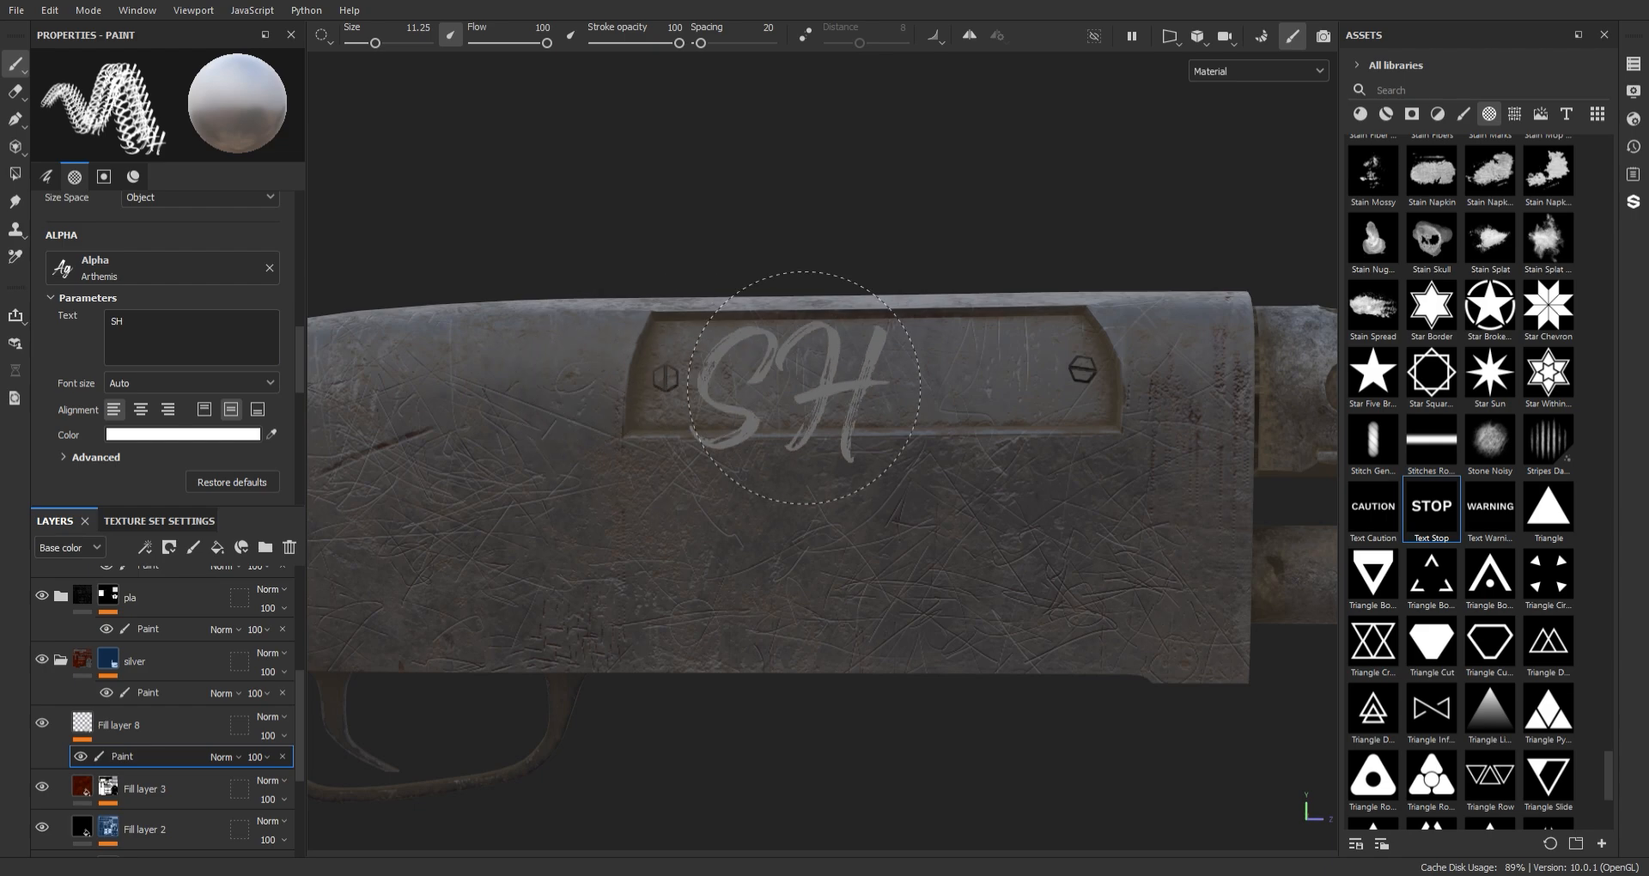
ctrl+right_drag(804, 388, 774, 374)
scroll(907, 289, down, 3)
alt+drag(907, 289, 807, 245)
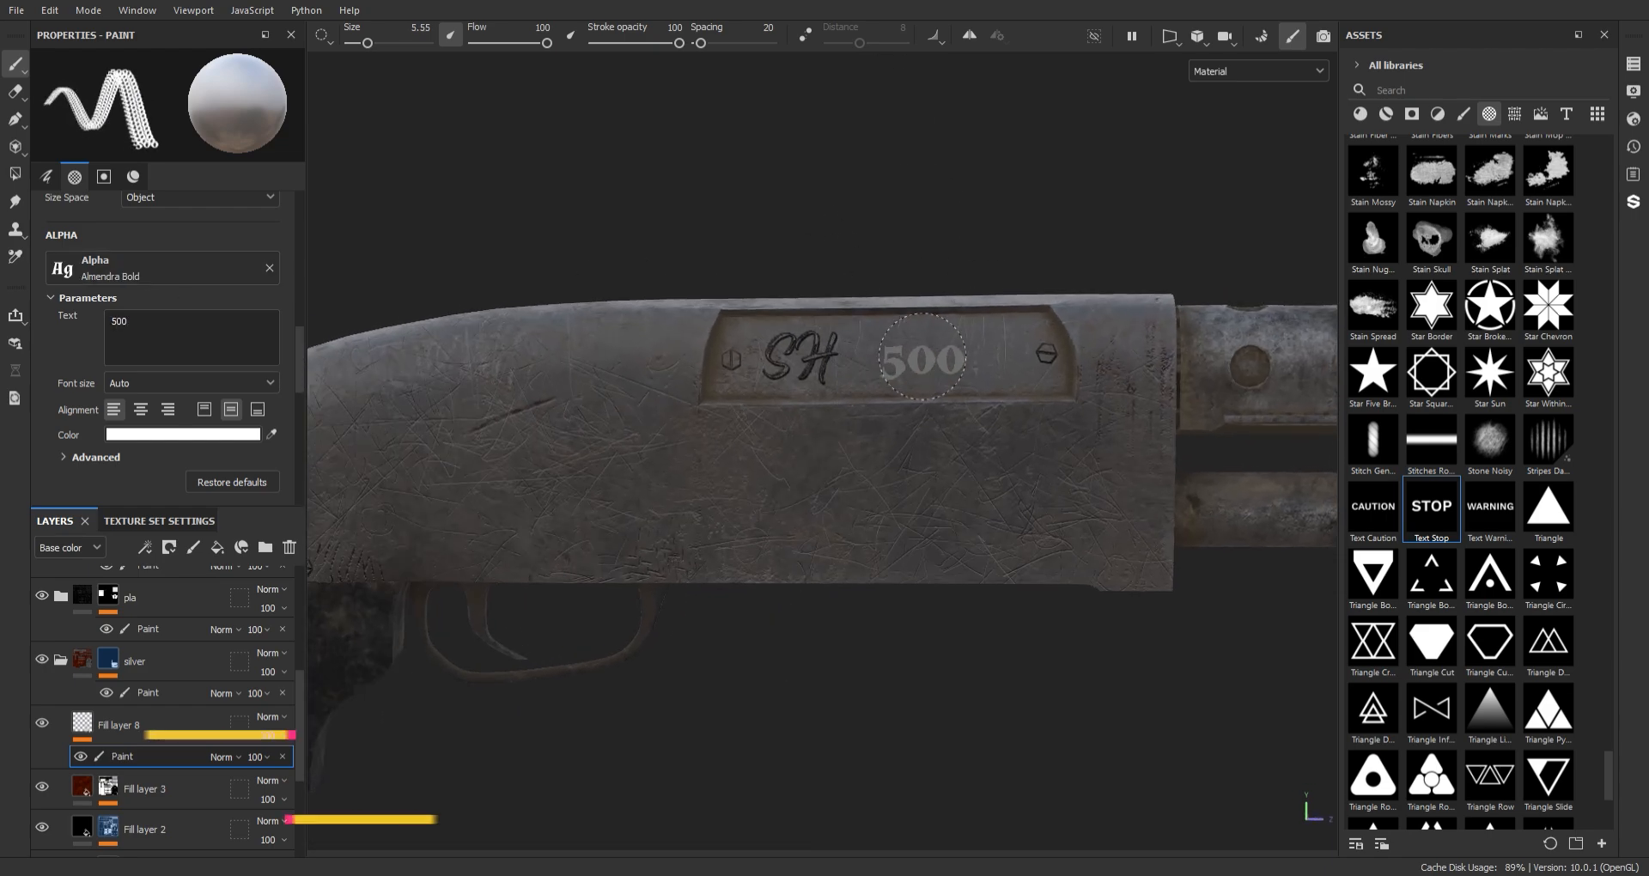
- Stamp the text 500 in the Almendra Bold font next to SH at size 8.73
scroll(888, 184, down, 4)
alt+drag(888, 184, 950, 214)
scroll(950, 214, up, 3)
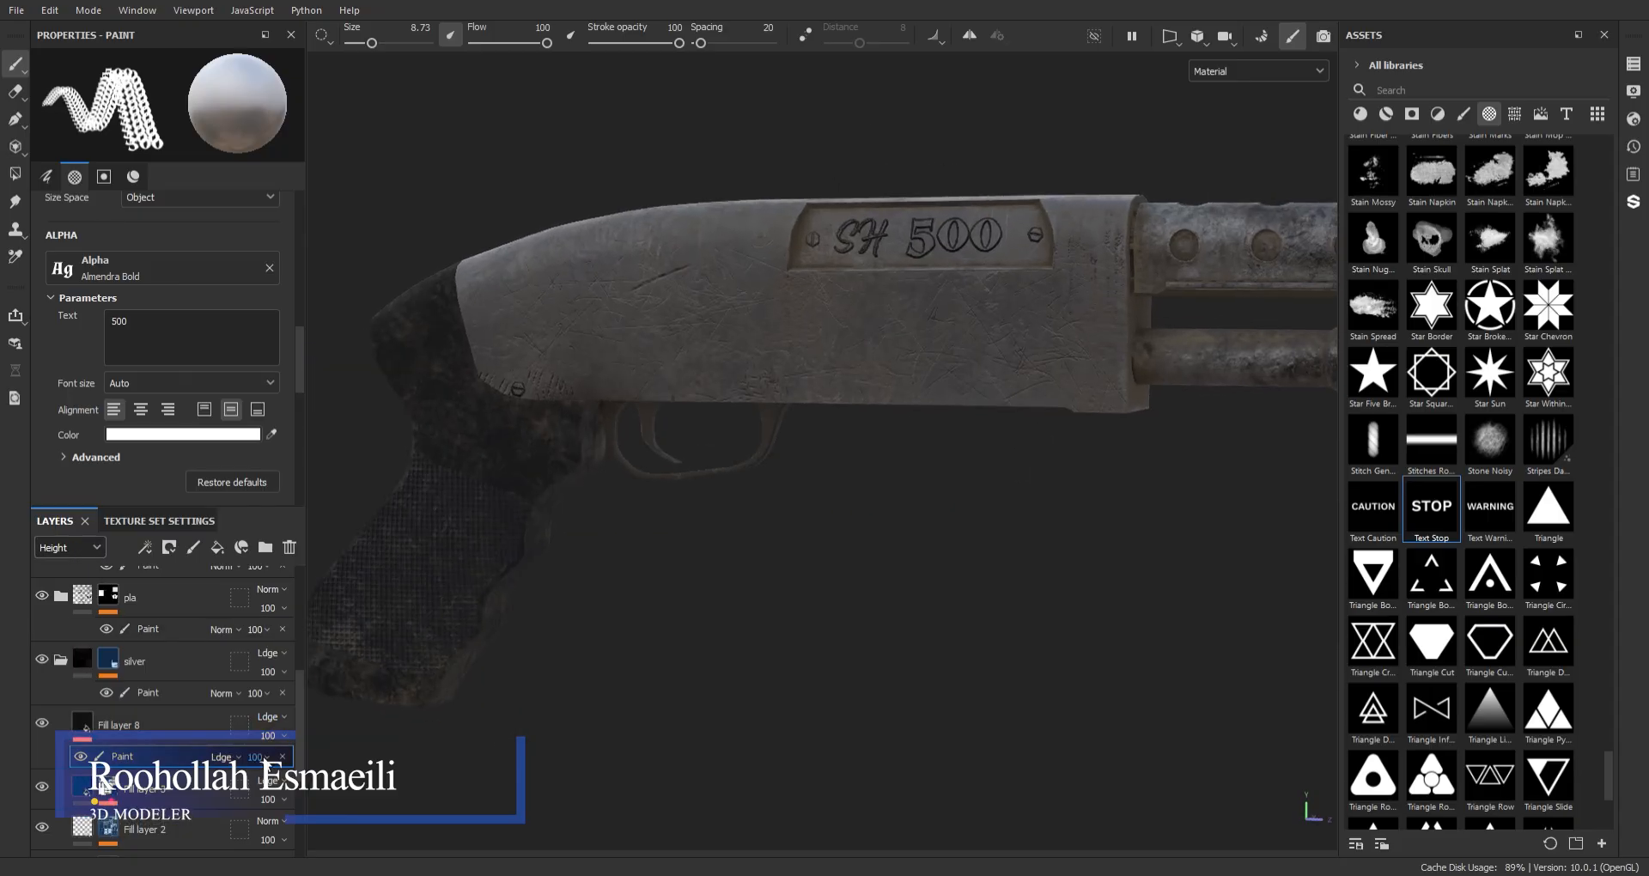
- Set the height-channel opacity of Fill layer 8's paint effect to 20 and change the alpha text to ASED
mouse_move(816, 369)
alt+mouse_down()
mouse_move(935, 438)
mouse_move(773, 383)
mouse_move(806, 357)
mouse_move(696, 453)
mouse_move(559, 397)
mouse_move(791, 453)
mouse_move(764, 361)
mouse_move(1030, 486)
mouse_move(965, 387)
mouse_move(1105, 372)
mouse_move(985, 535)
alt+mouse_up()
alt+right_drag(985, 535, 976, 387)
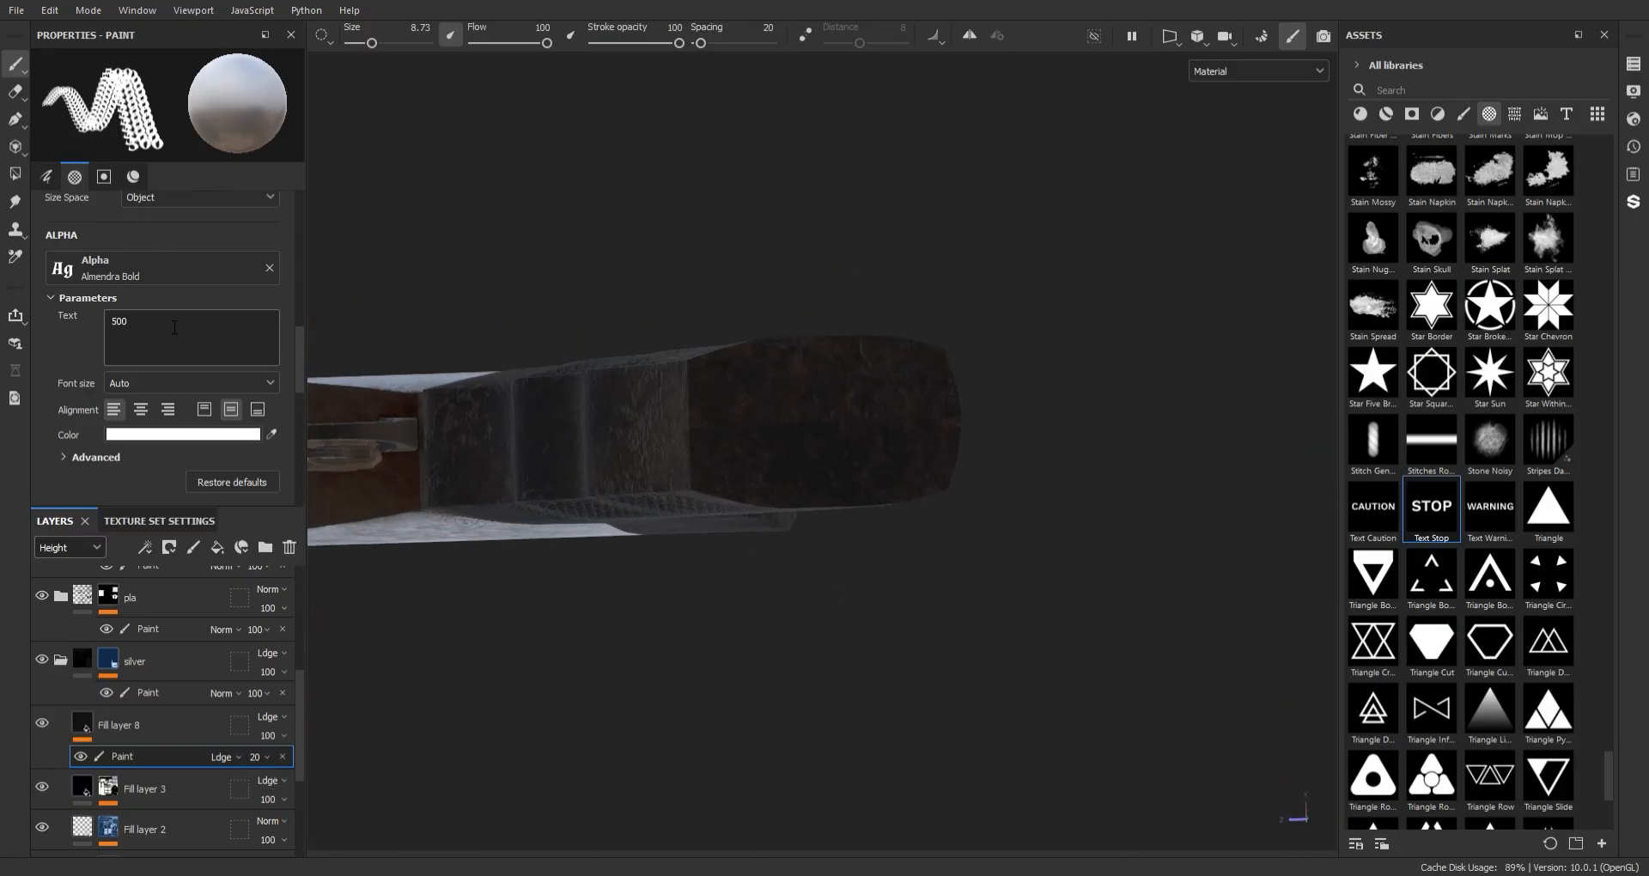
alt+drag(836, 421, 831, 416)
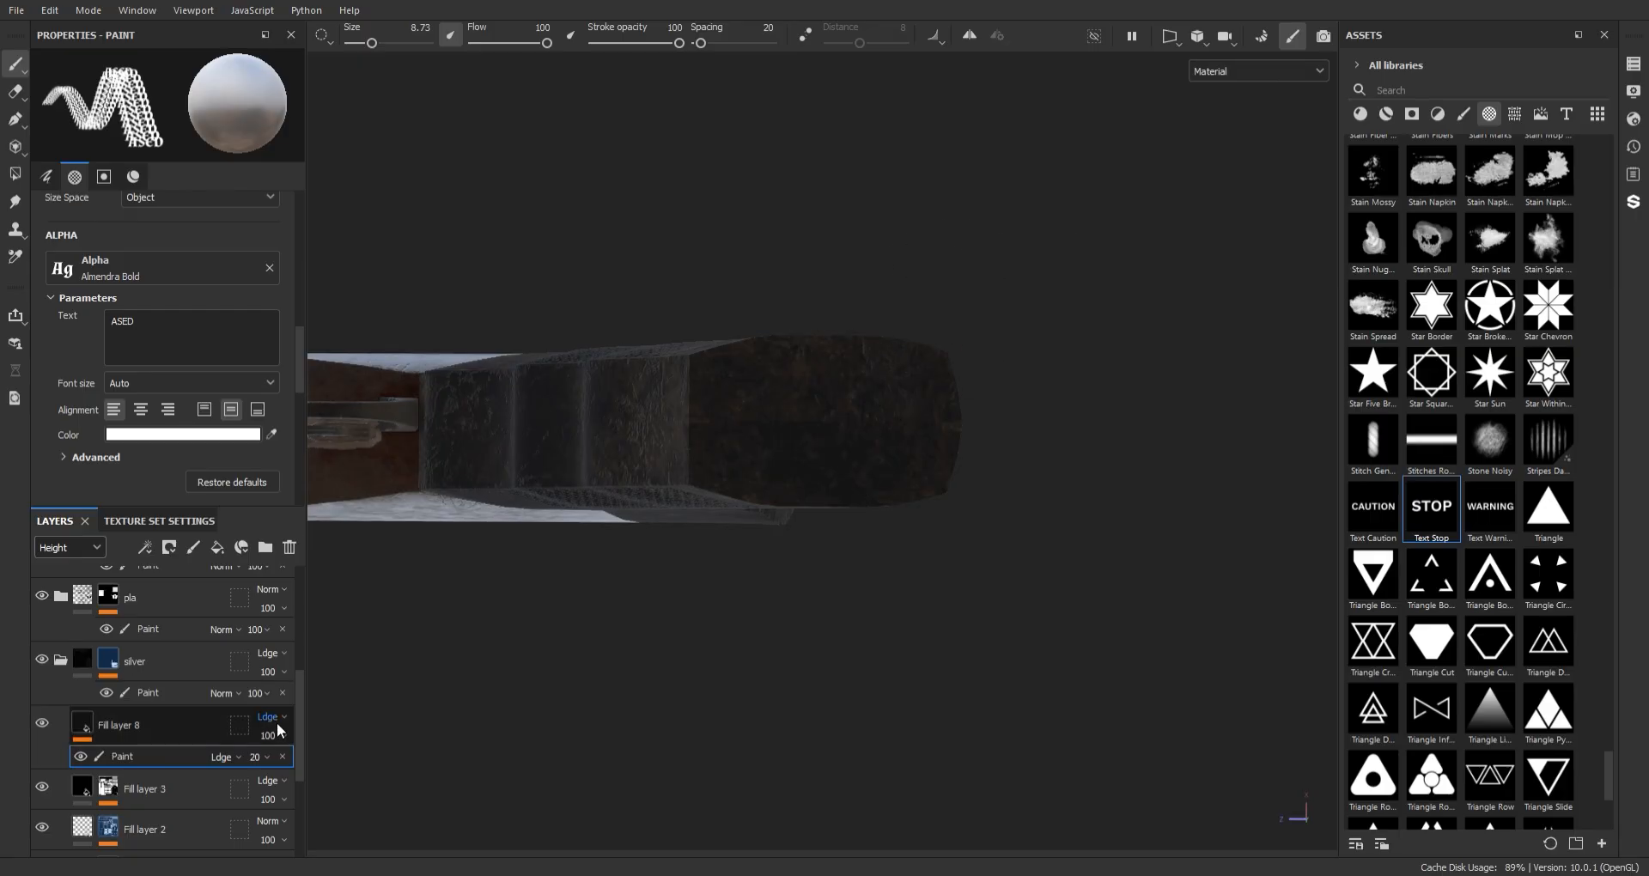
- Try to stamp the download (2) image as an alpha on the opposite side of the receiver
scroll(288, 704, up, 4)
alt+drag(549, 352, 670, 146)
alt+right_drag(670, 146, 641, 222)
mouse_move(641, 221)
alt+mouse_down()
mouse_move(988, 346)
mouse_move(997, 404)
mouse_move(868, 323)
mouse_move(824, 318)
alt+mouse_up()
drag(1609, 771, 1606, 333)
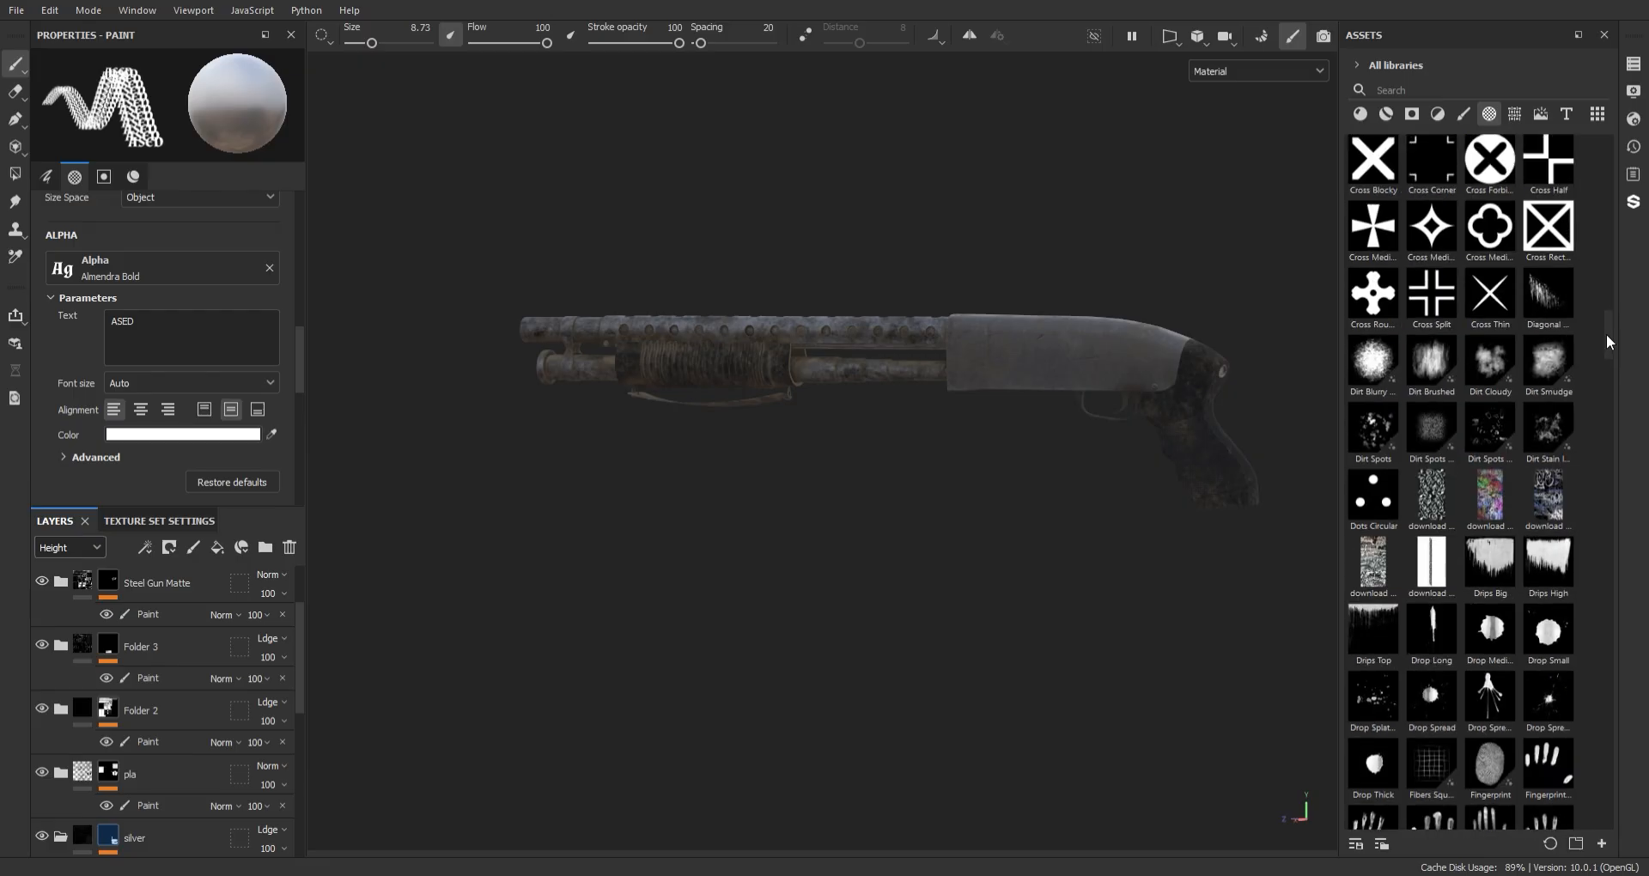
click(1490, 498)
alt+middle_drag(902, 404, 794, 416)
alt+right_drag(795, 415, 733, 459)
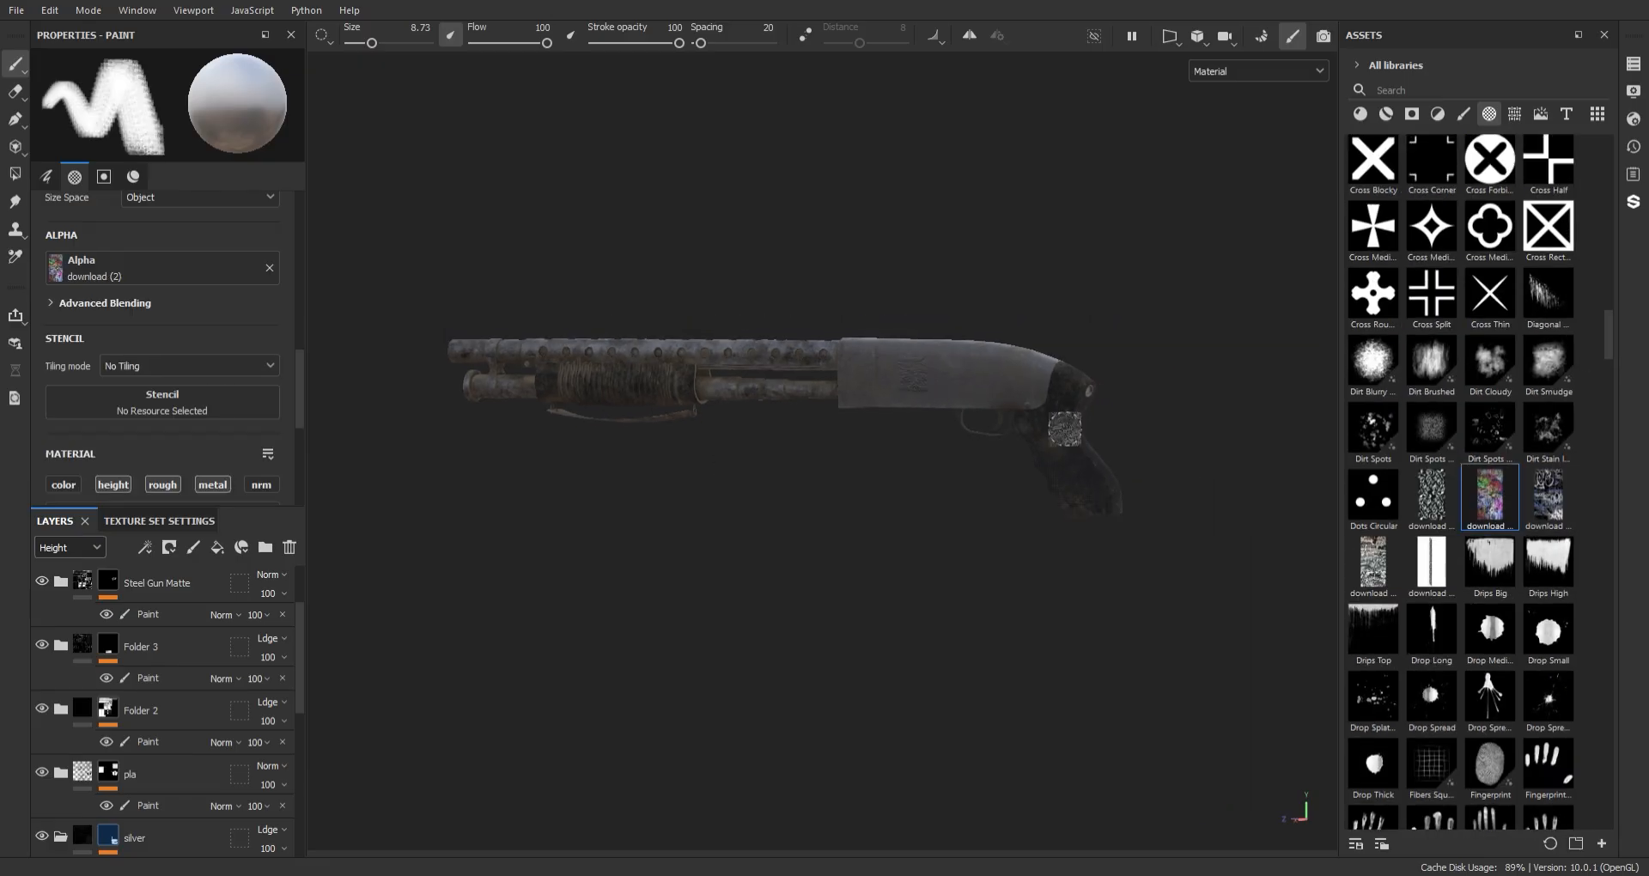
key(ctrl+z)
- Add a new fill layer above Fill layer 8 in the silver folder
alt+middle_drag(1011, 322, 981, 305)
drag(301, 626, 301, 587)
drag(251, 506, 268, 274)
click(60, 695)
click(60, 695)
scroll(203, 700, down, 2)
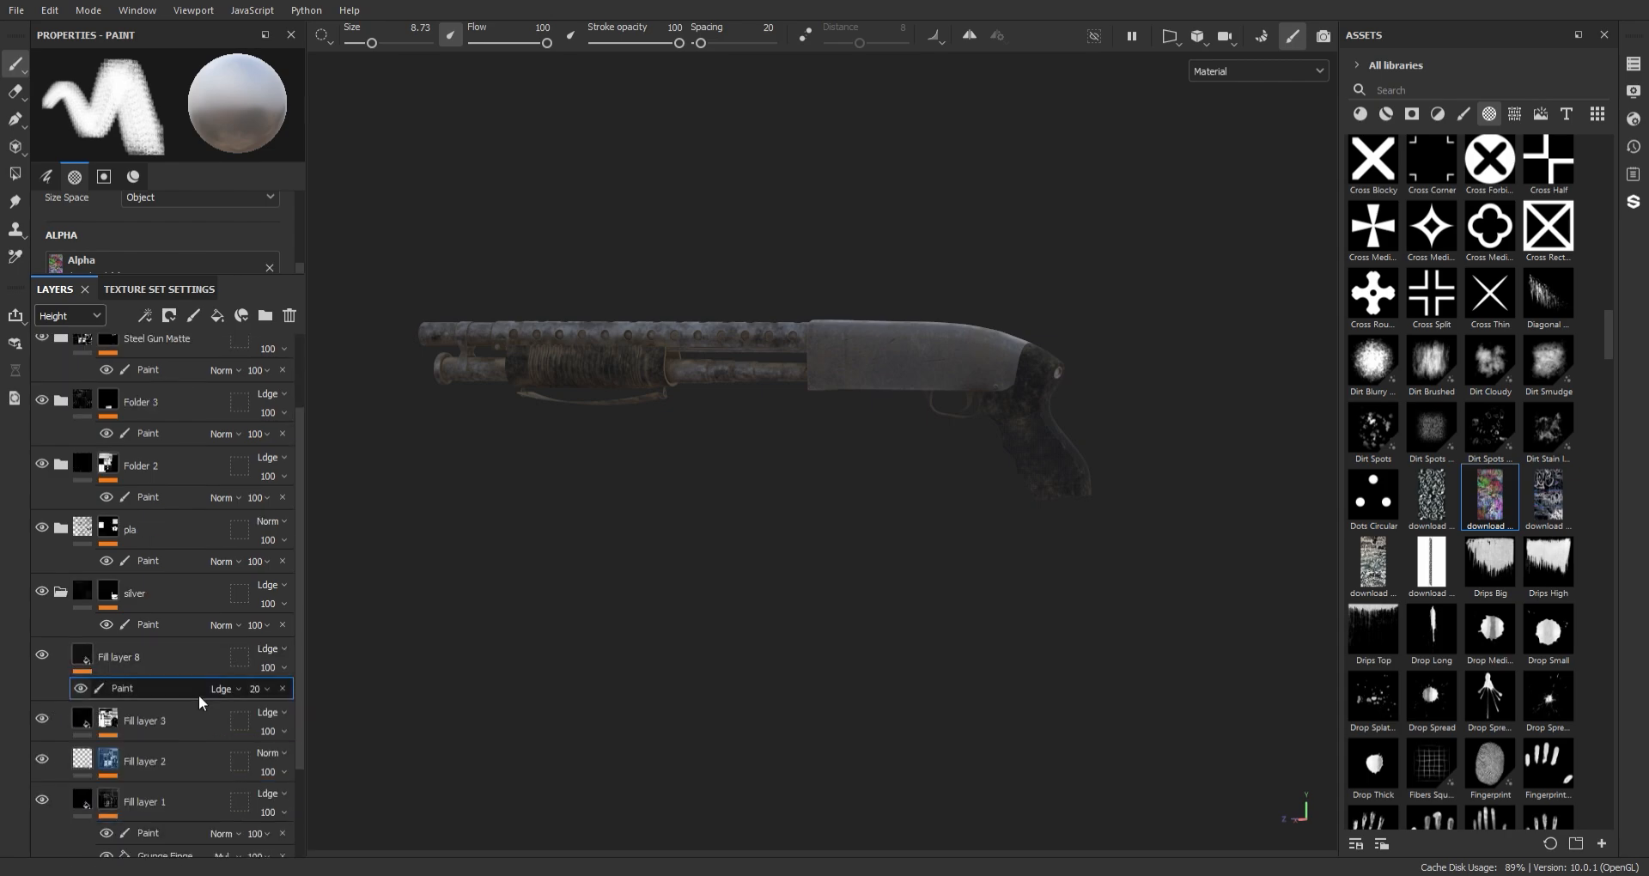
click(218, 316)
scroll(245, 347, up, 2)
scroll(295, 210, down, 2)
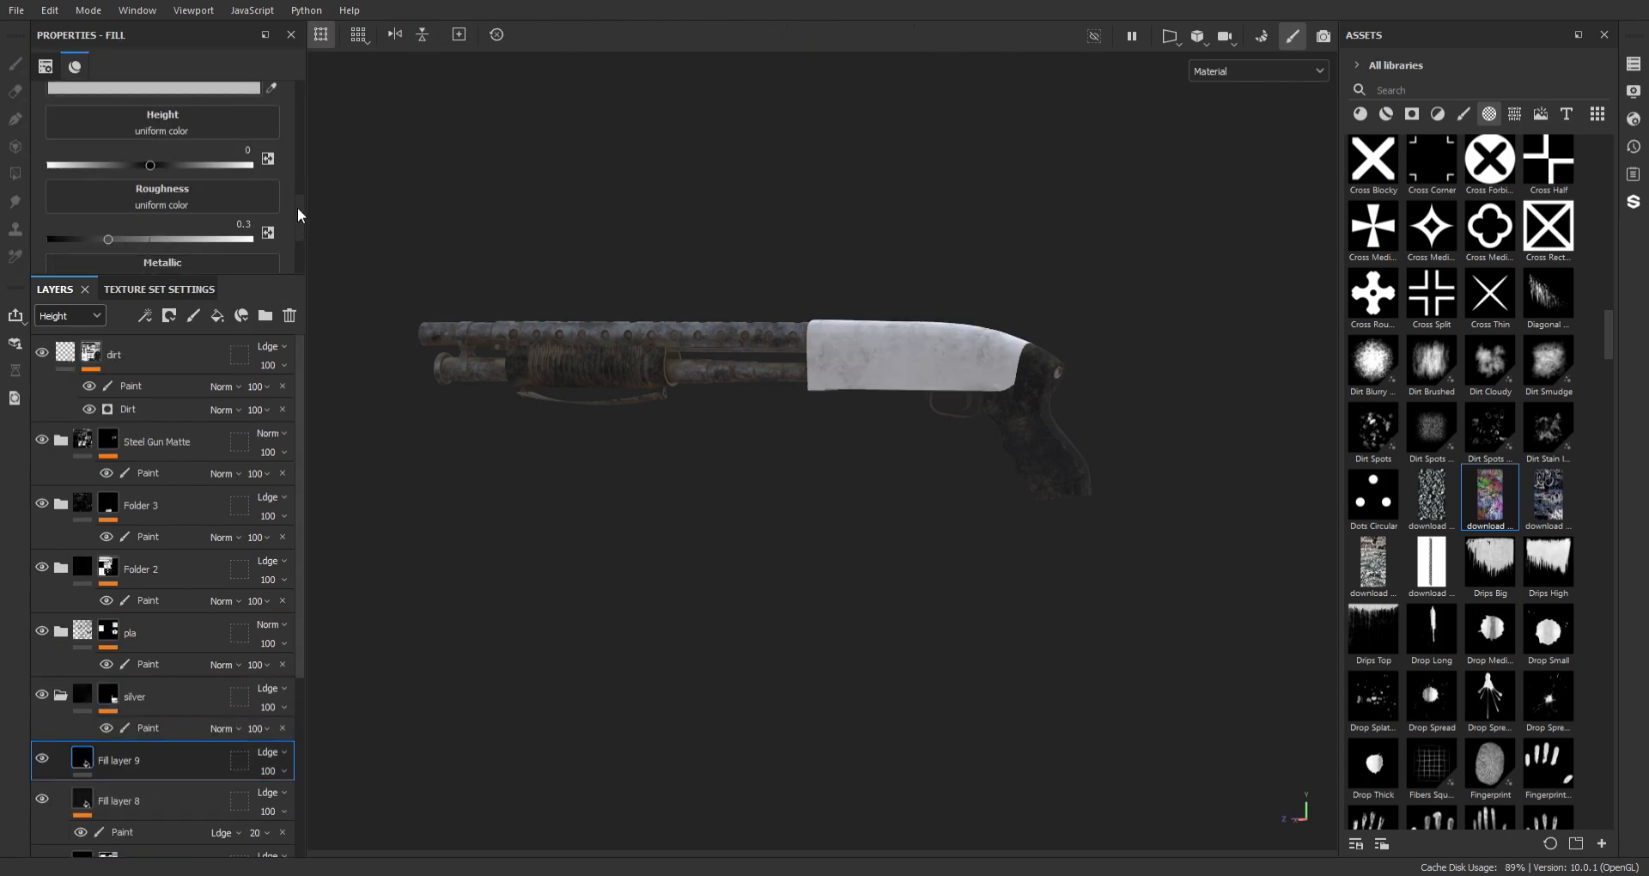
- Turn off the metallic, height and normal channels of Fill layer 9
scroll(249, 224, down, 4)
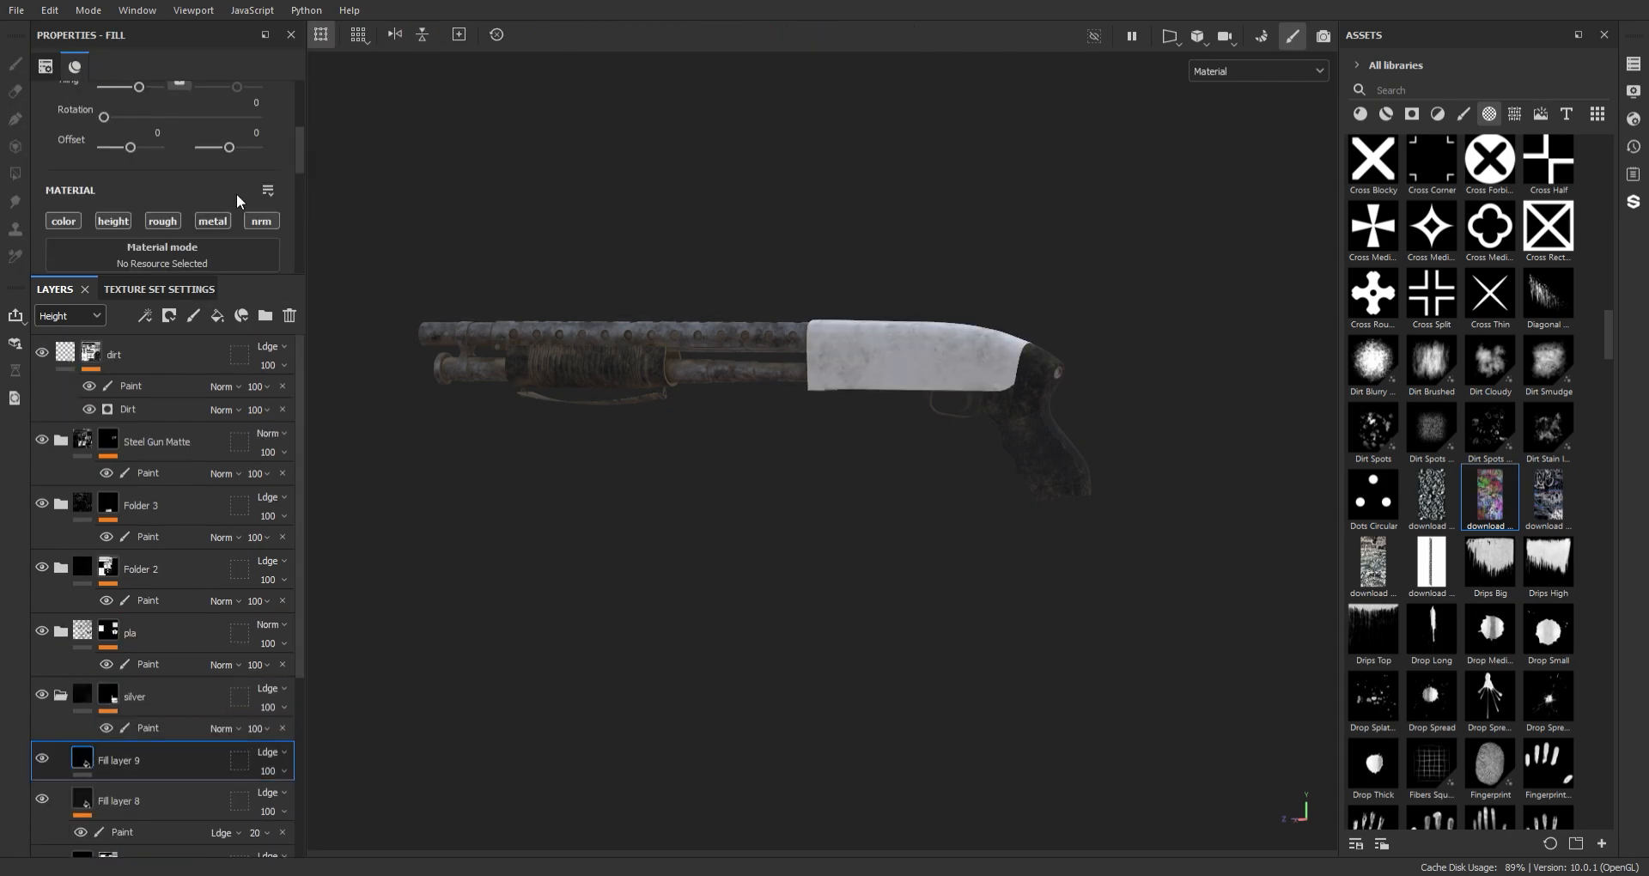
click(213, 221)
click(113, 221)
scroll(164, 214, down, 2)
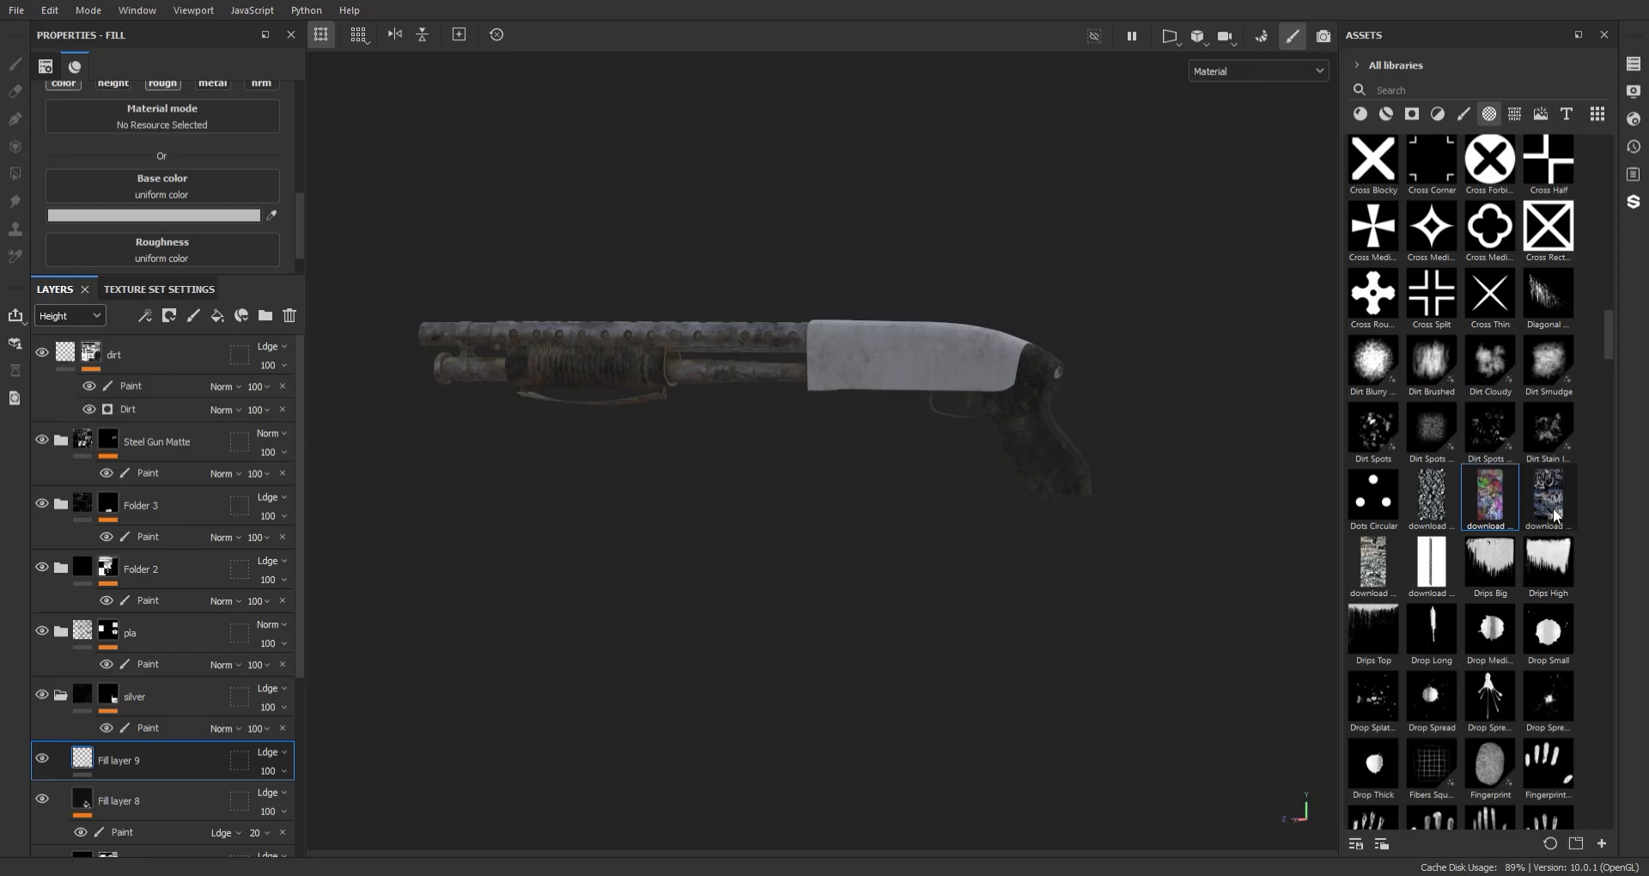
- Apply the download (3) image as Fill layer 9's base color with tiling 7.37 and roughness 1, and switch from UV to a 3D projection
drag(468, 261, 164, 185)
alt+middle_drag(816, 257, 733, 258)
scroll(733, 258, up, 3)
drag(299, 244, 287, 145)
drag(134, 242, 147, 242)
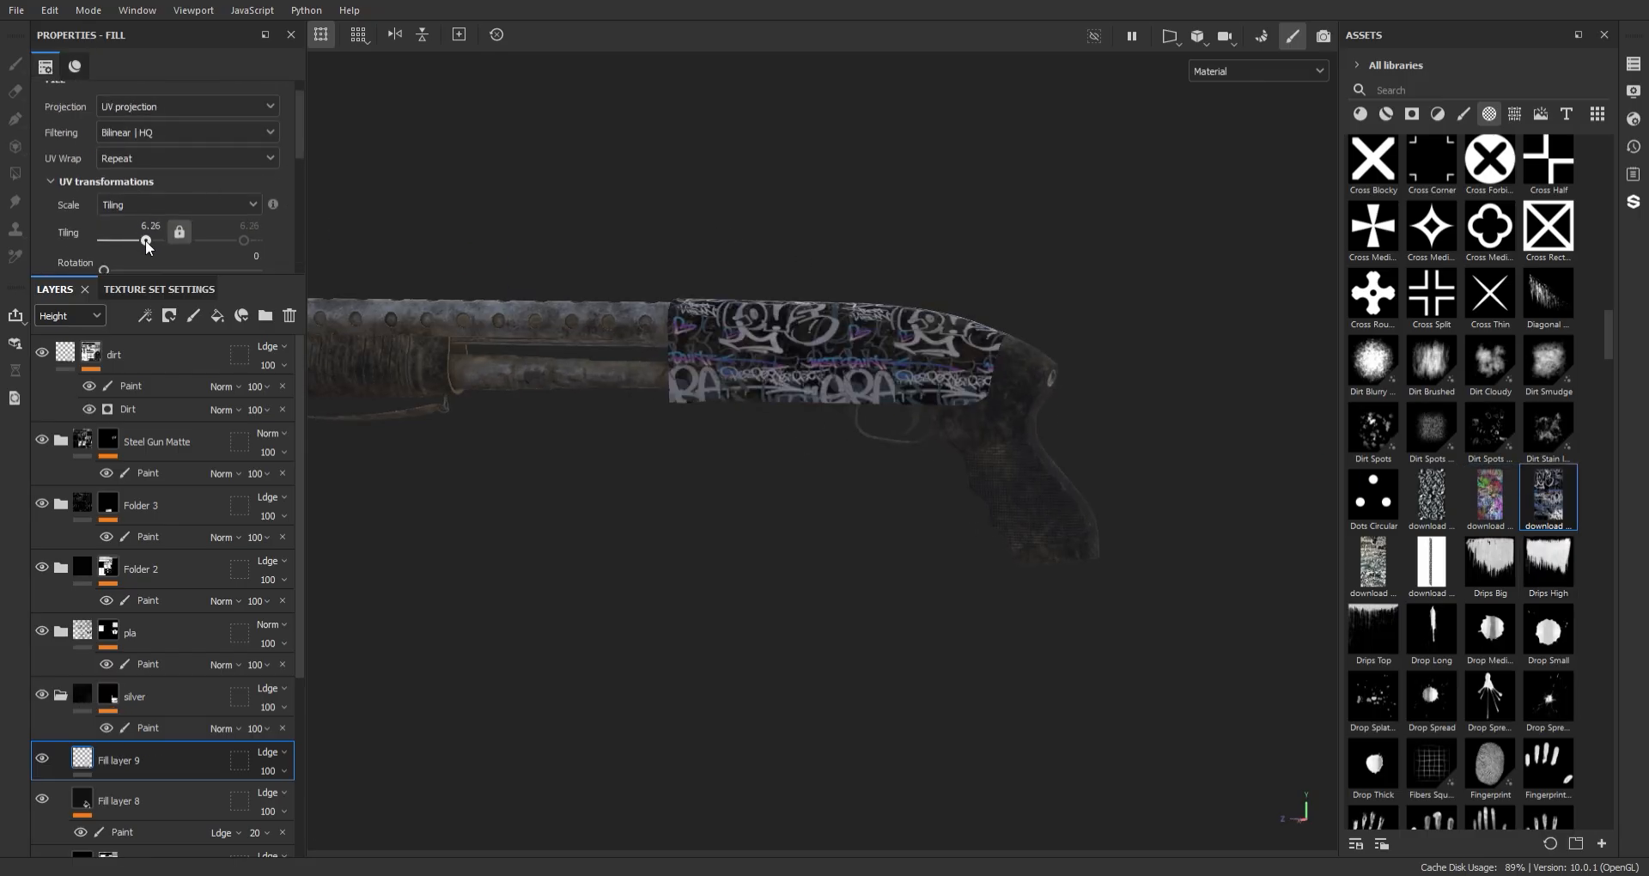
alt+right_drag(1047, 360, 954, 421)
alt+middle_drag(941, 427, 888, 442)
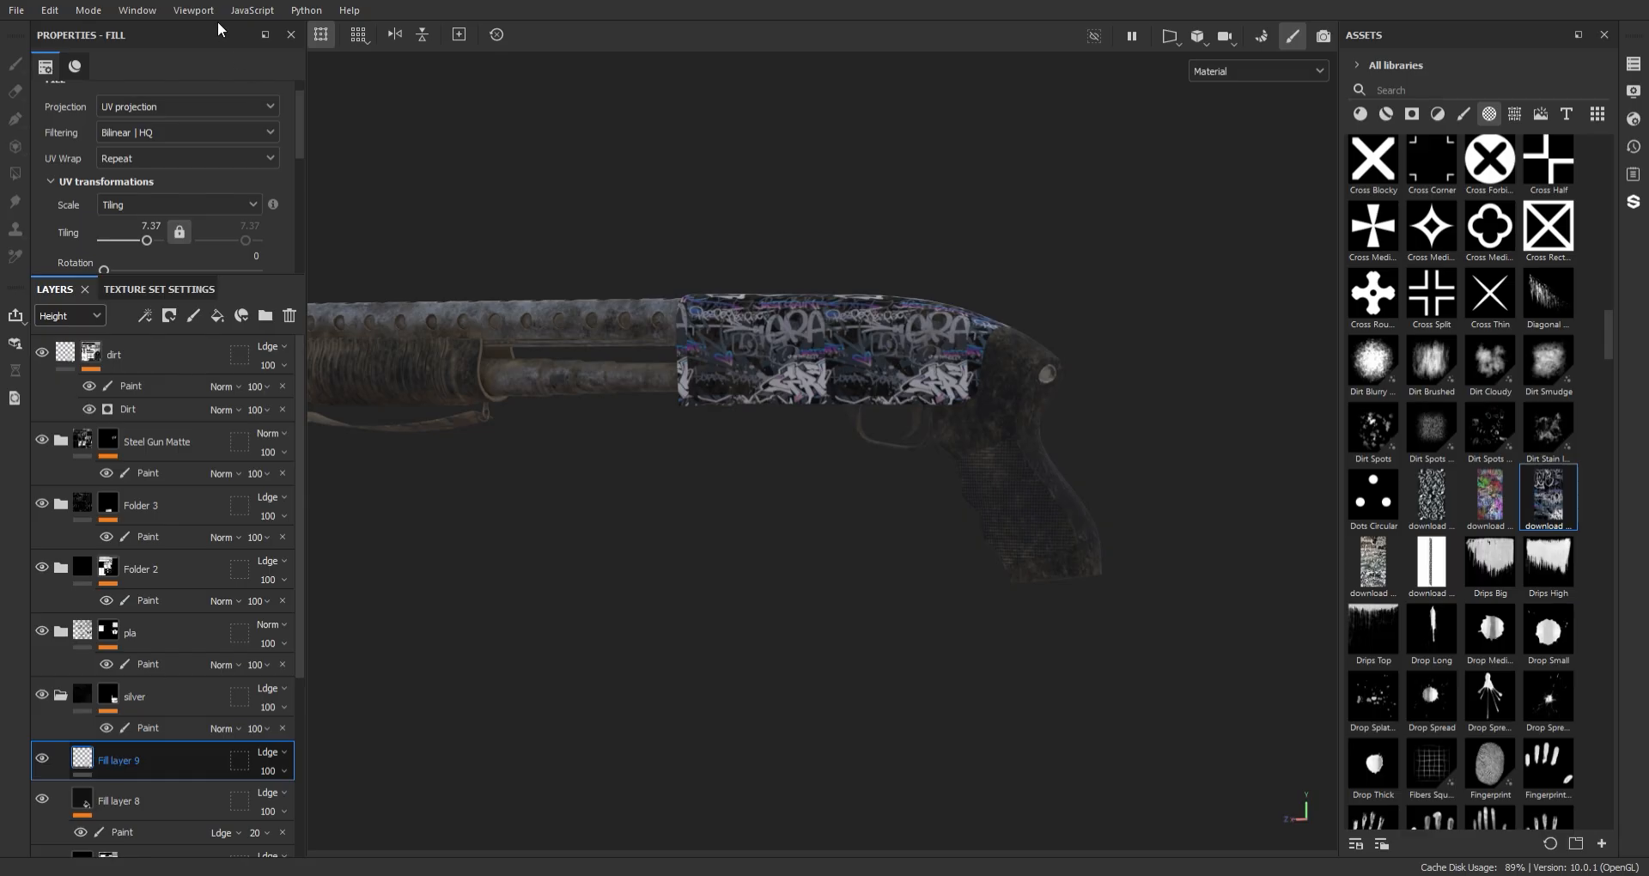
click(198, 135)
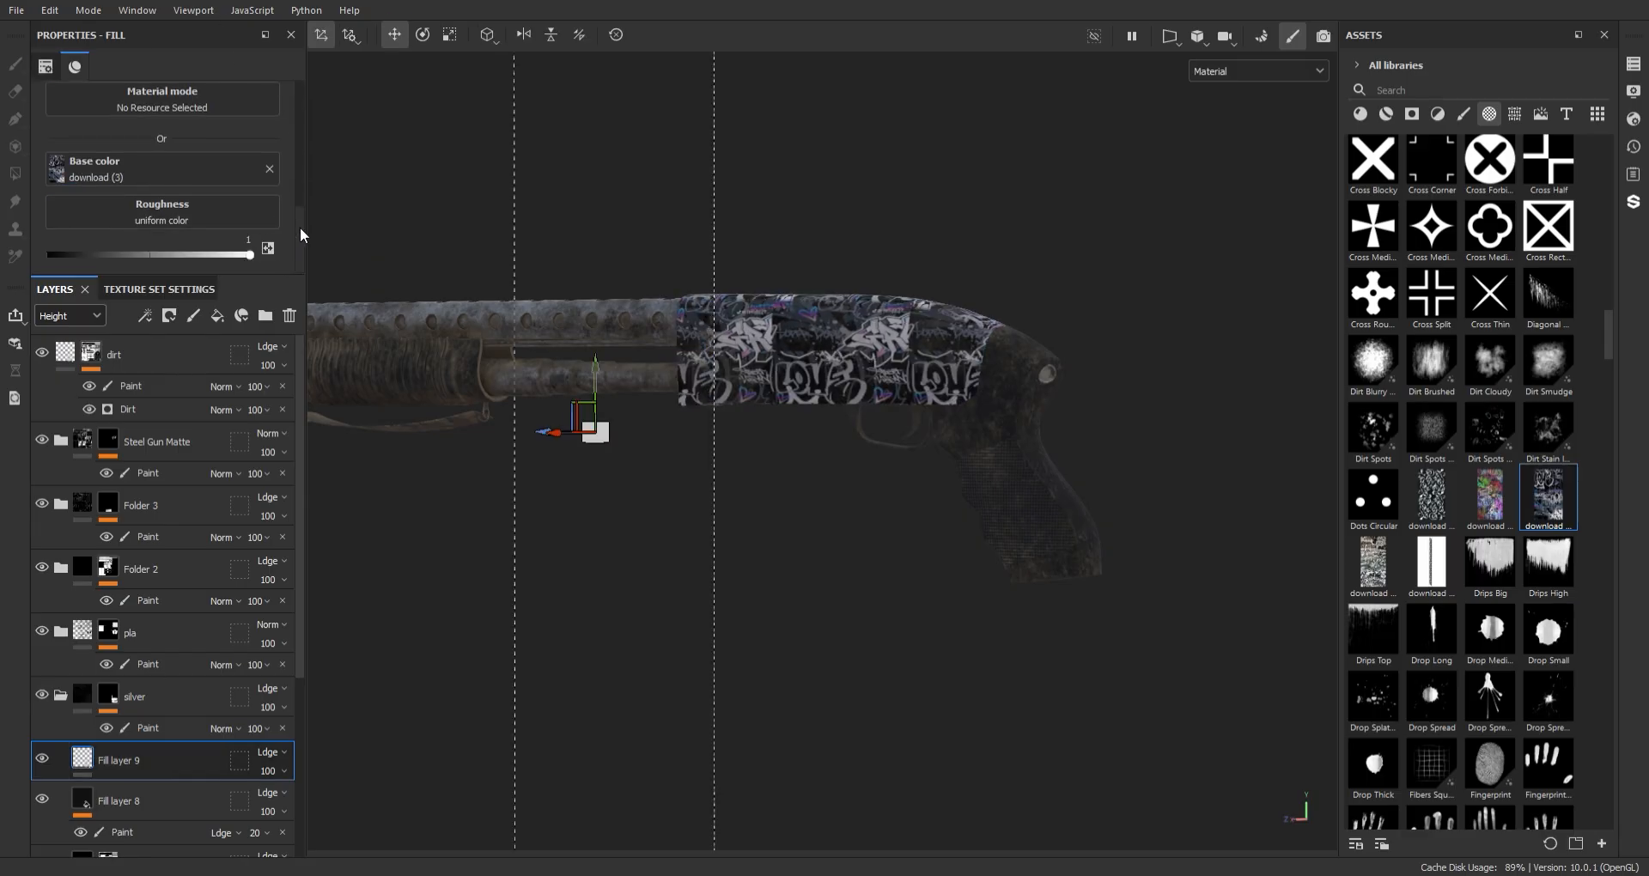
- Give Fill layer 9 a black mask and add a paint effect to that mask
right_click(142, 761)
click(198, 481)
right_click(140, 761)
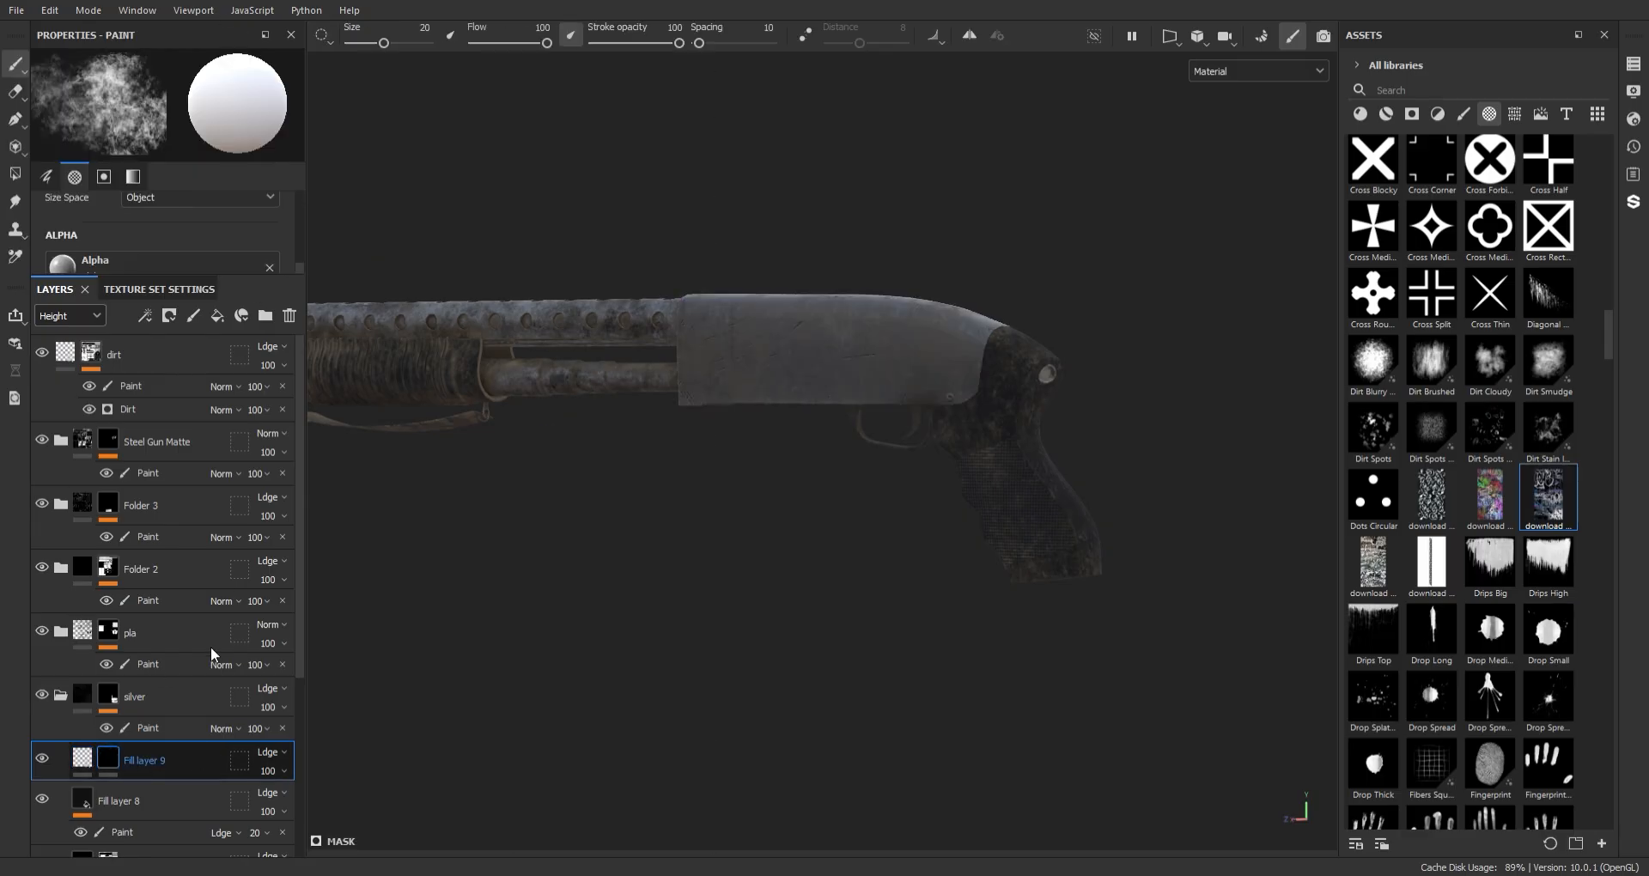
click(210, 650)
- Set the brush size to 13.48 and try stamping the download (3) alpha into Fill layer 9's mask on the receiver's side
alt+middle_drag(902, 375, 845, 385)
click(1549, 498)
click(763, 362)
alt+right_drag(764, 362, 1022, 556)
key(ctrl+z)
ctrl+right_drag(829, 459, 739, 400)
click(736, 399)
mouse_move(1068, 452)
alt+mouse_down()
mouse_move(1086, 359)
mouse_move(913, 363)
mouse_move(906, 386)
alt+mouse_up()
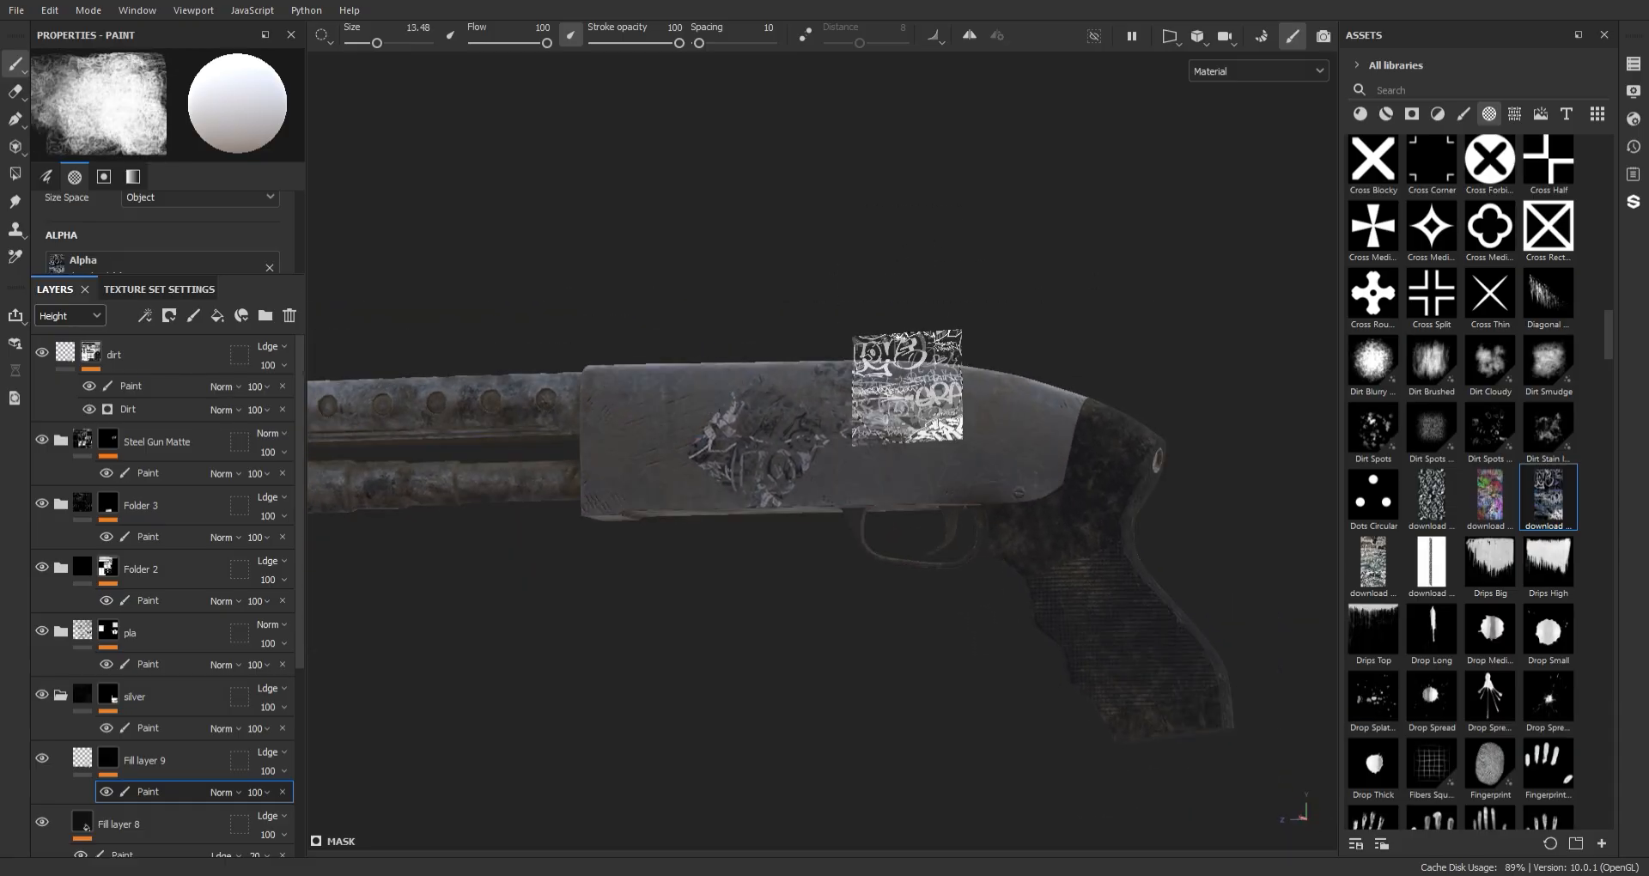
- Replace Fill layer 9's base color image with download (2) and stamp two patches of the same alpha on the receiver's plain side
click(150, 749)
click(109, 758)
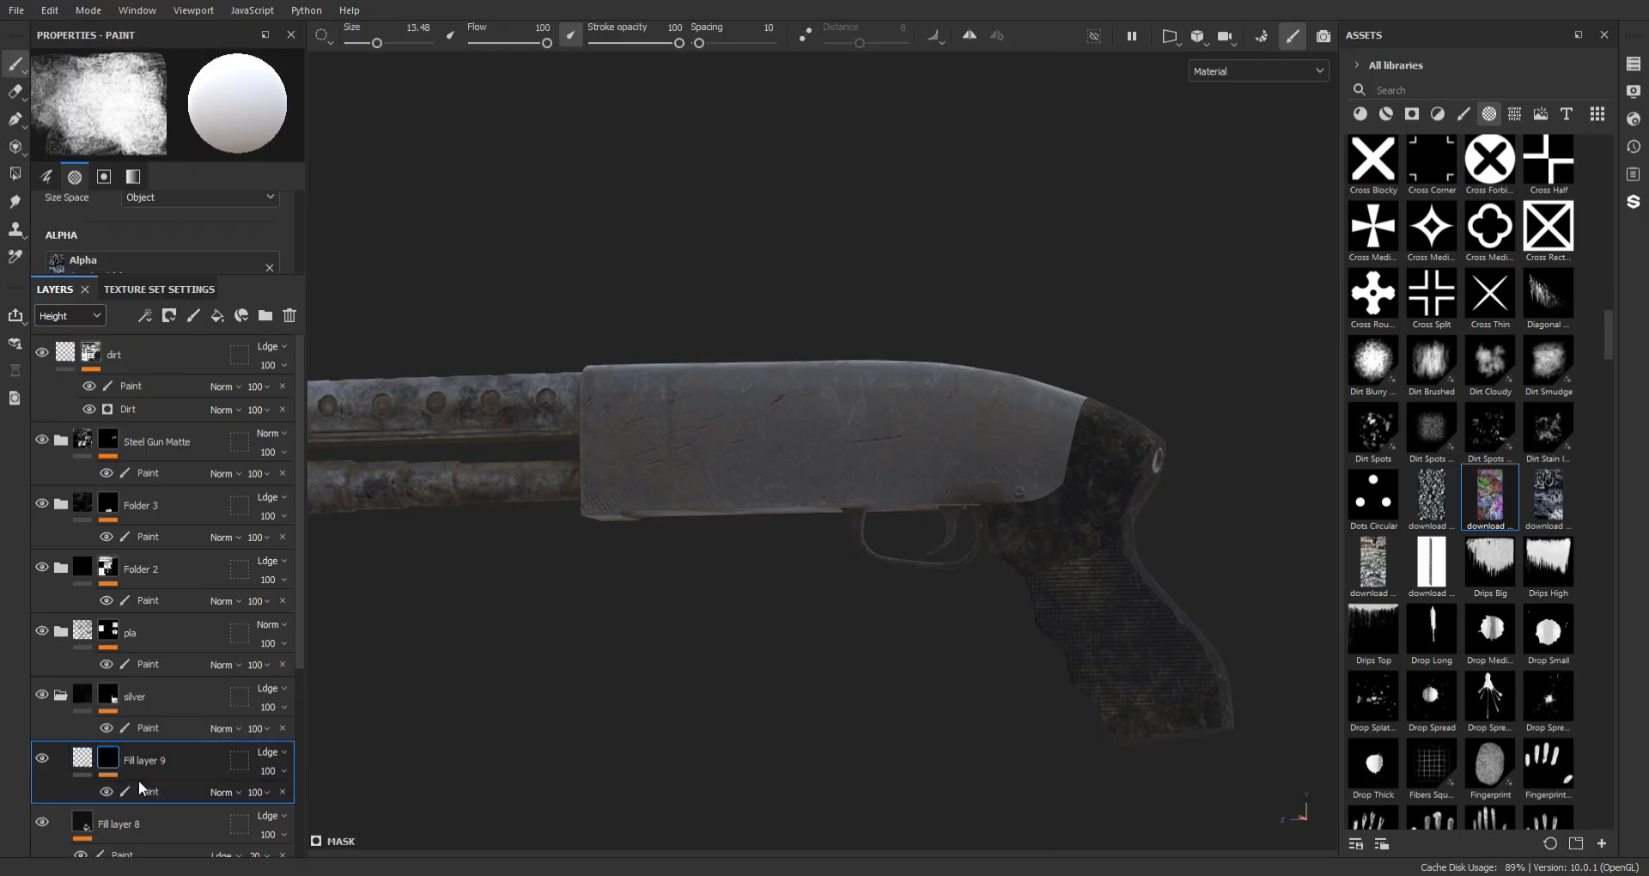
click(142, 790)
click(1488, 496)
click(809, 423)
alt+right_drag(974, 354, 986, 528)
mouse_move(986, 528)
alt+middle_down()
mouse_move(1089, 575)
mouse_move(1064, 553)
alt+middle_up()
click(526, 407)
mouse_move(816, 405)
alt+mouse_down()
mouse_move(931, 402)
mouse_move(881, 378)
alt+mouse_up()
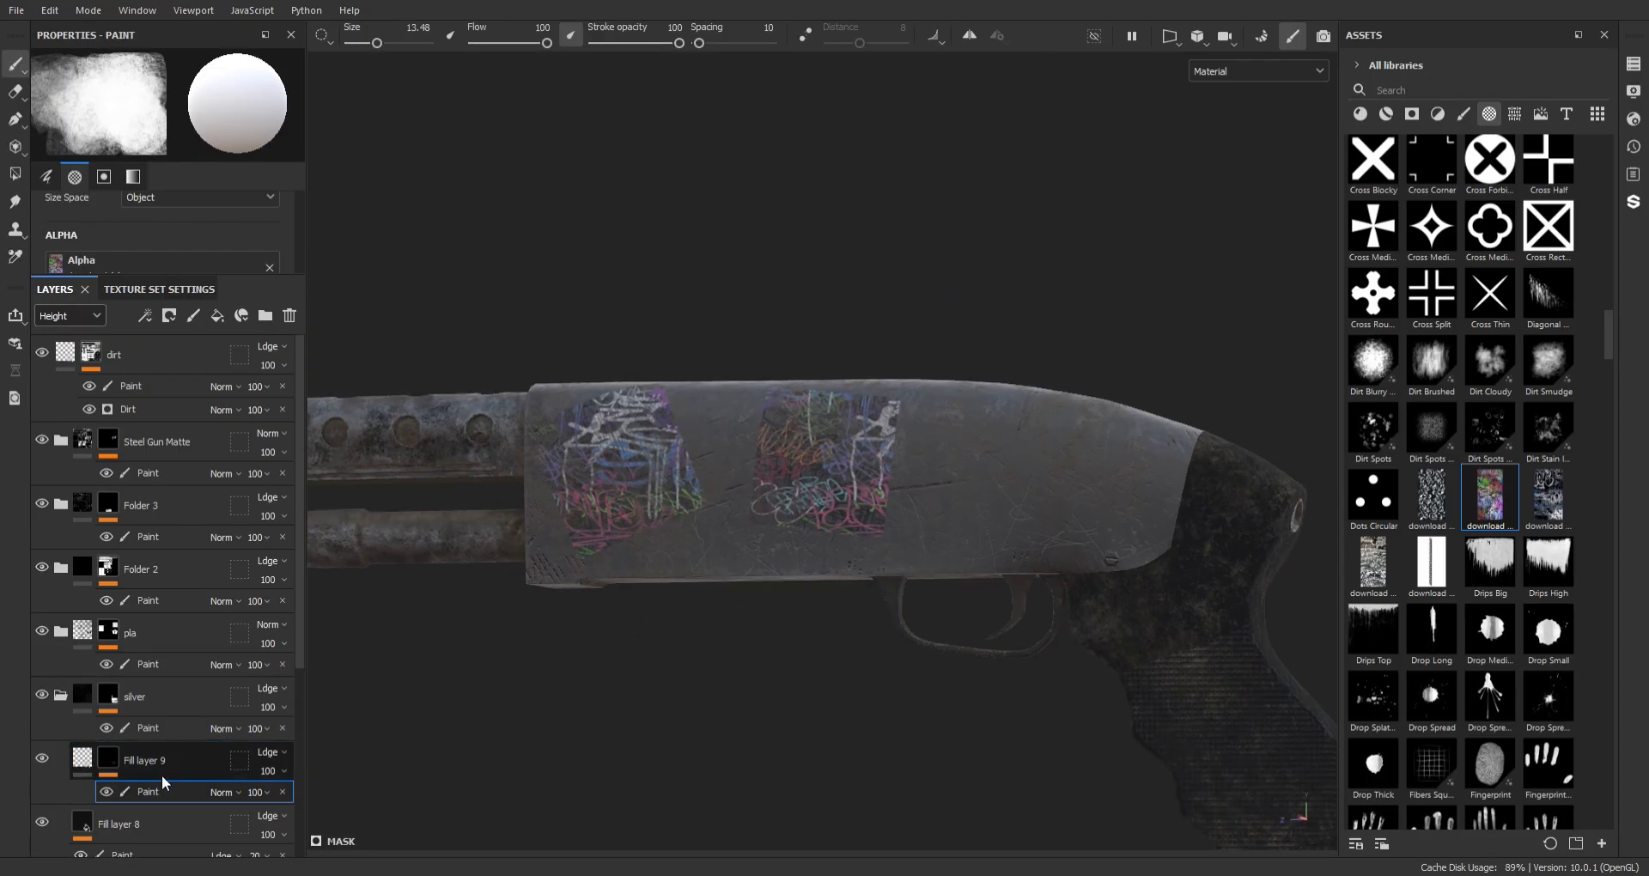
- Switch to the eraser and search the brushes for dirt to pick the Dirt 1 brush
key(2)
click(1464, 115)
drag(1608, 526, 1610, 407)
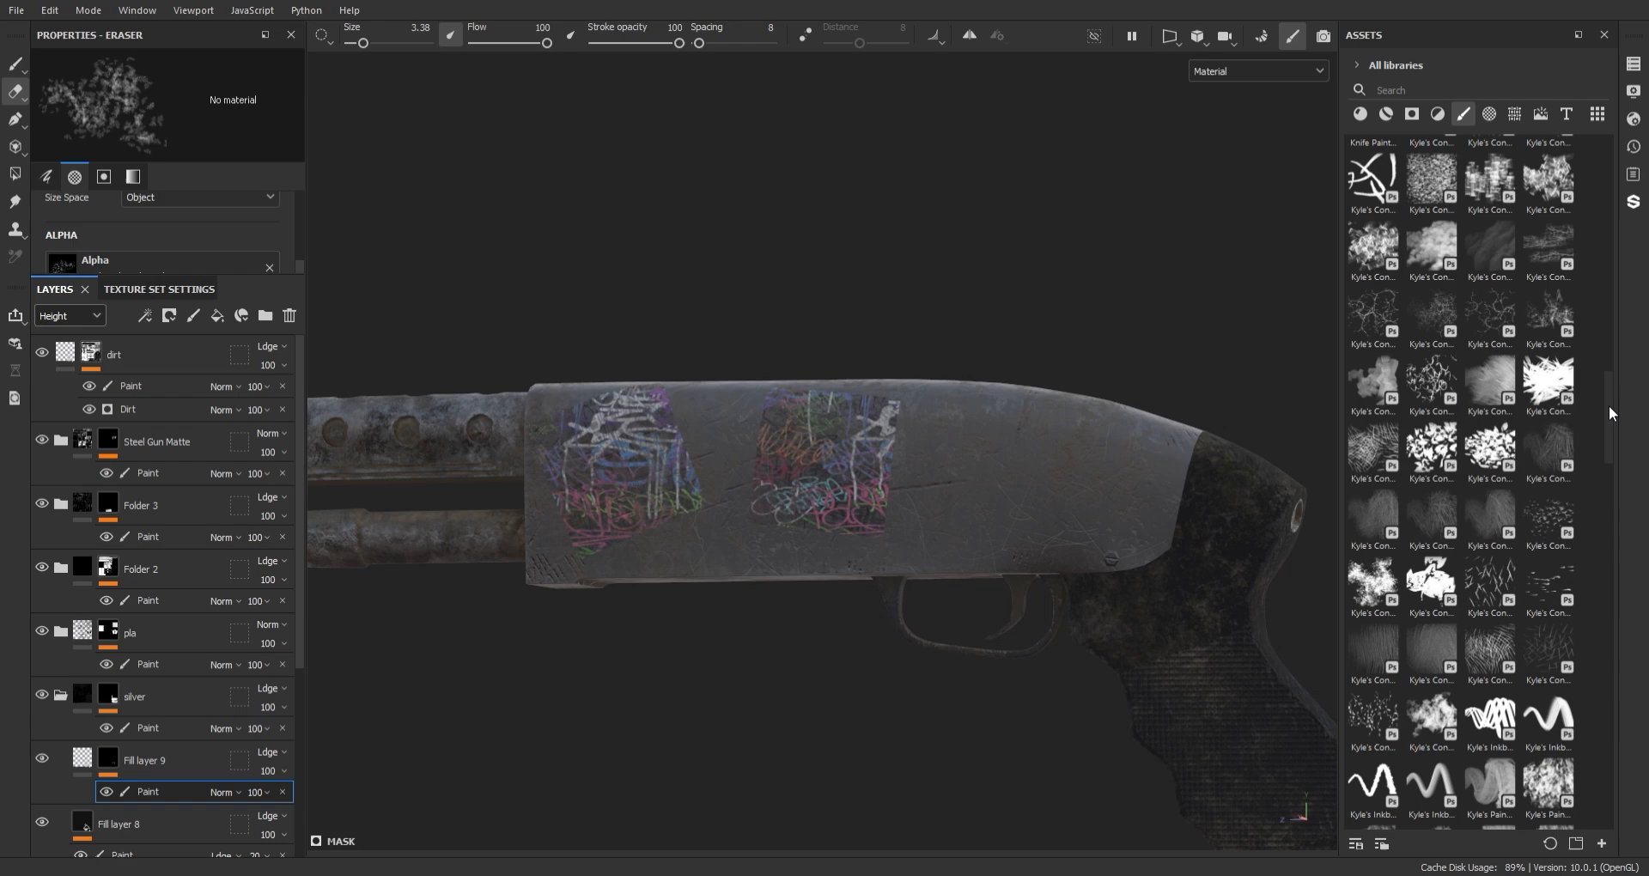
click(1404, 91)
text(dirt)
- Erase around the edges of both graffiti patches on the receiver's plain side with the Dirt 1 brush at size 8.24
alt+right_drag(1002, 359, 1091, 417)
alt+drag(1090, 416, 1095, 374)
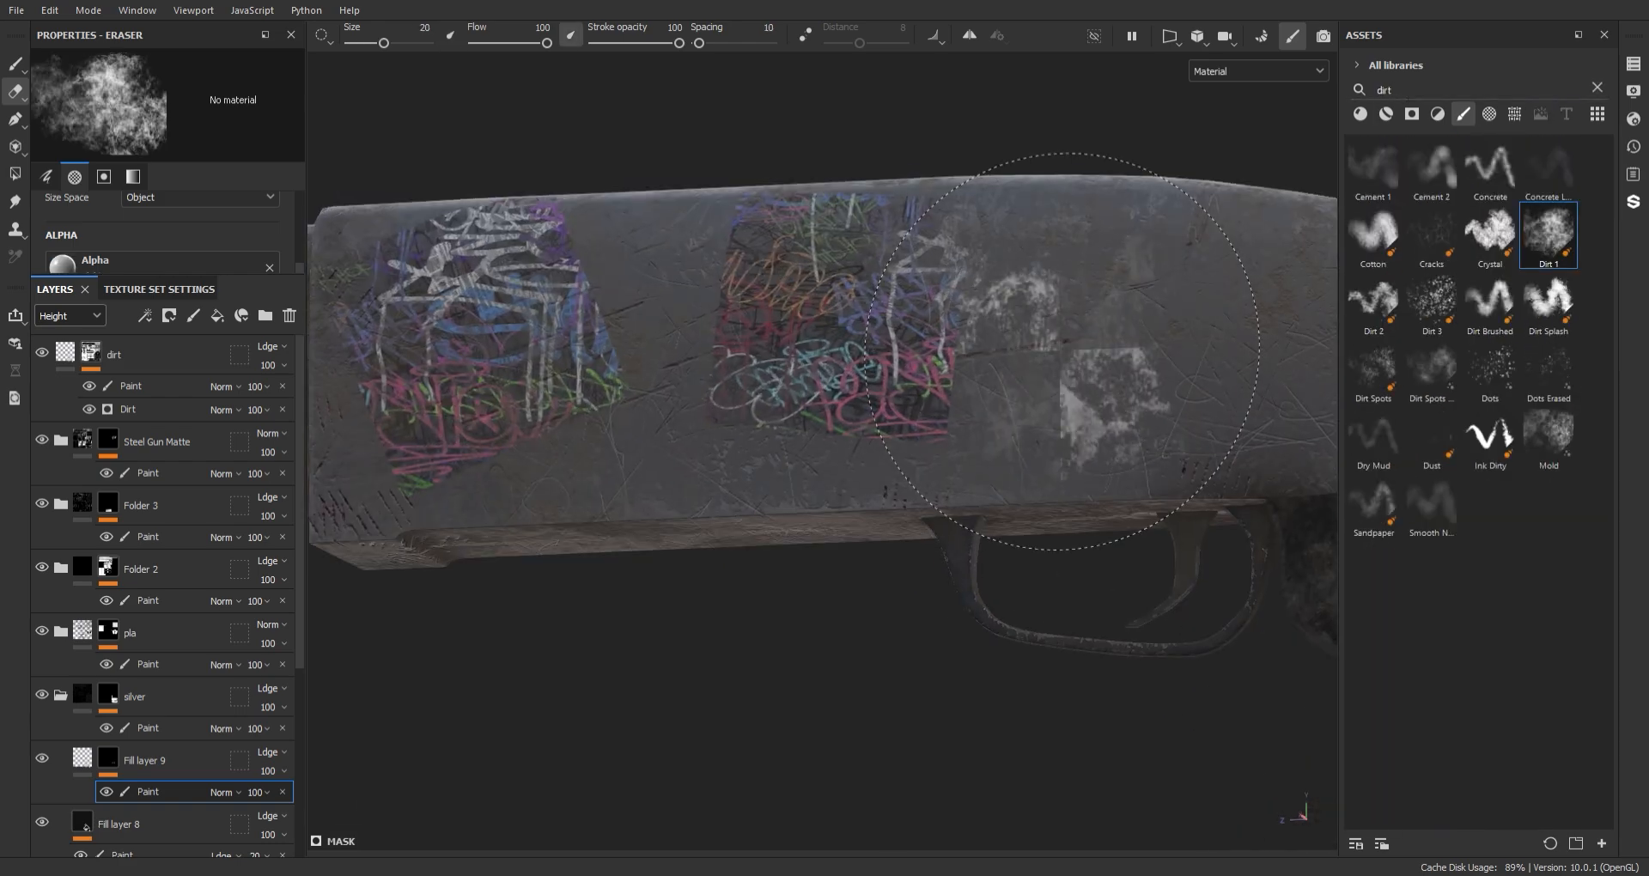
ctrl+right_drag(1050, 422, 972, 426)
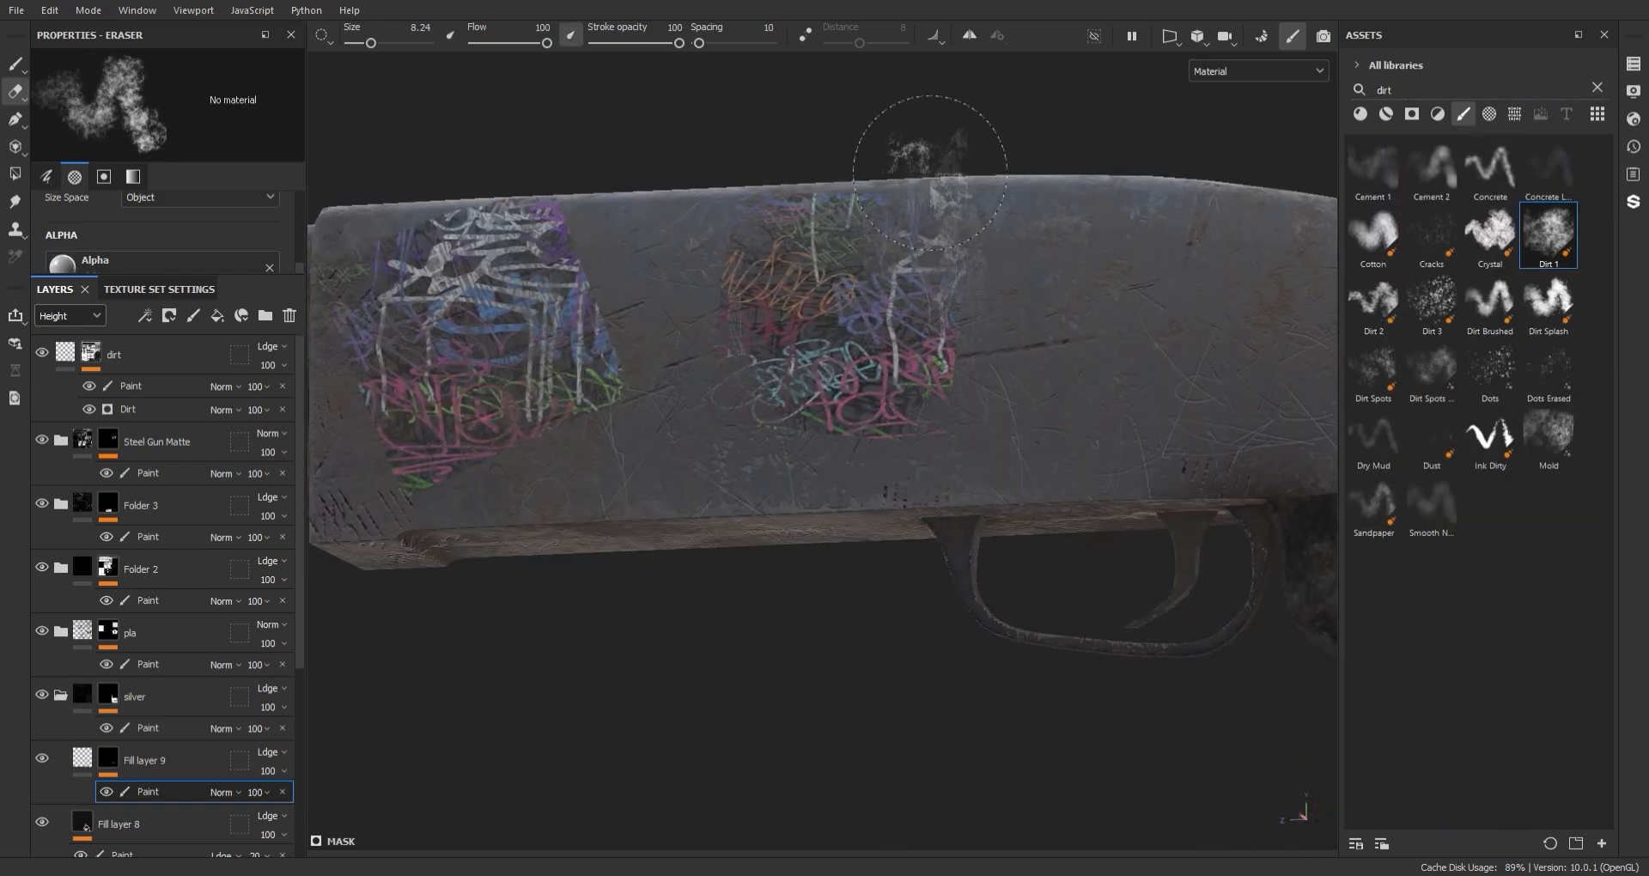
alt+drag(931, 171, 982, 344)
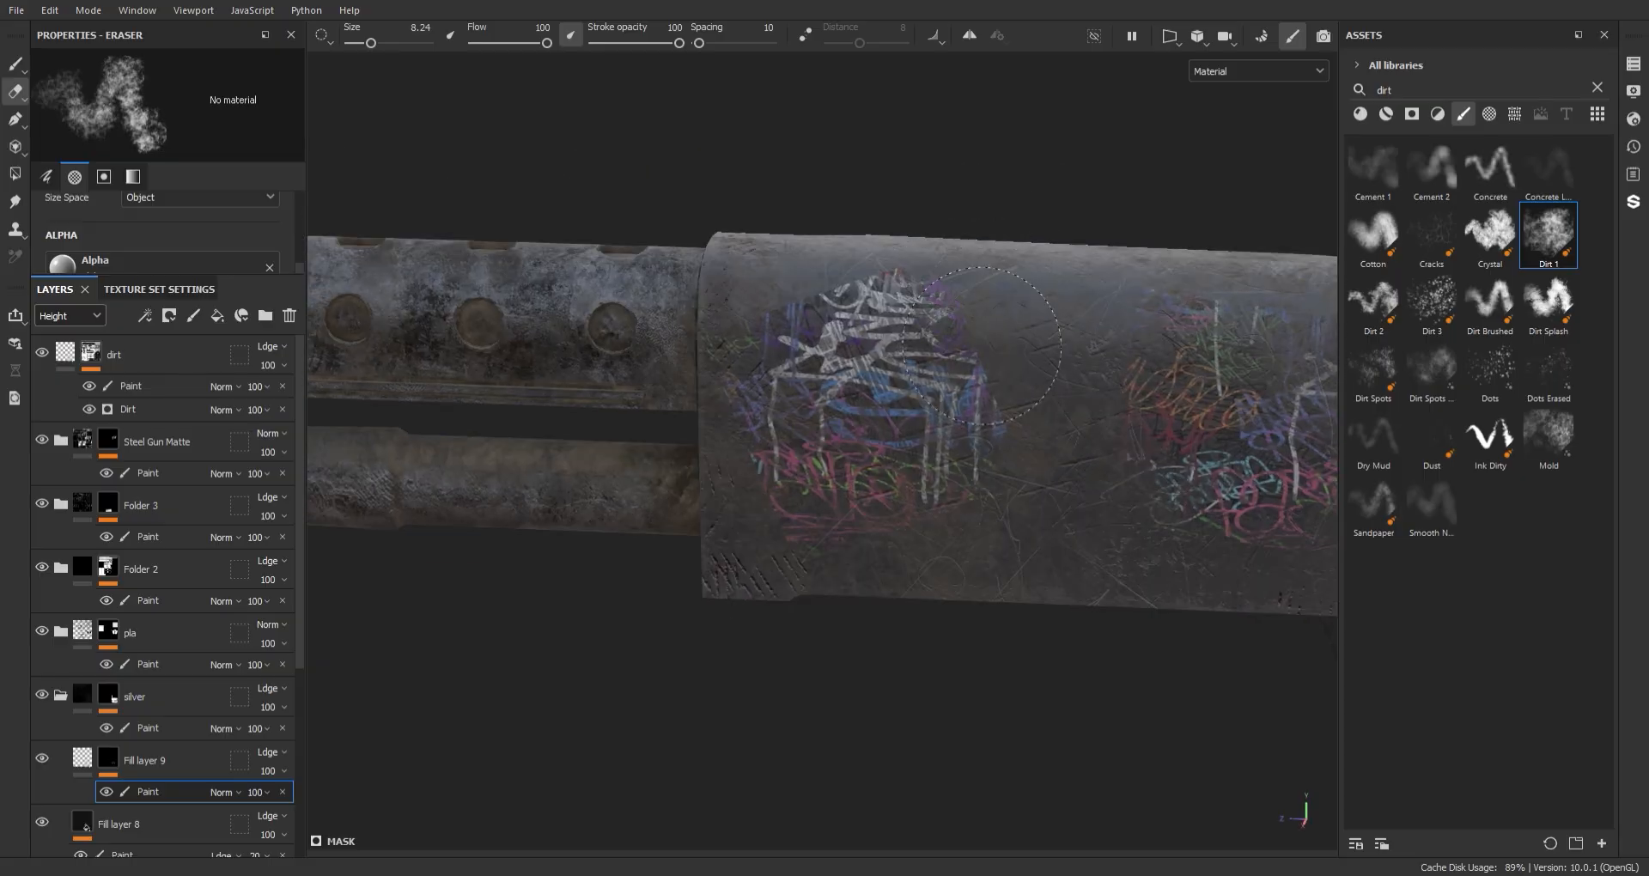
alt+right_drag(765, 503, 1004, 229)
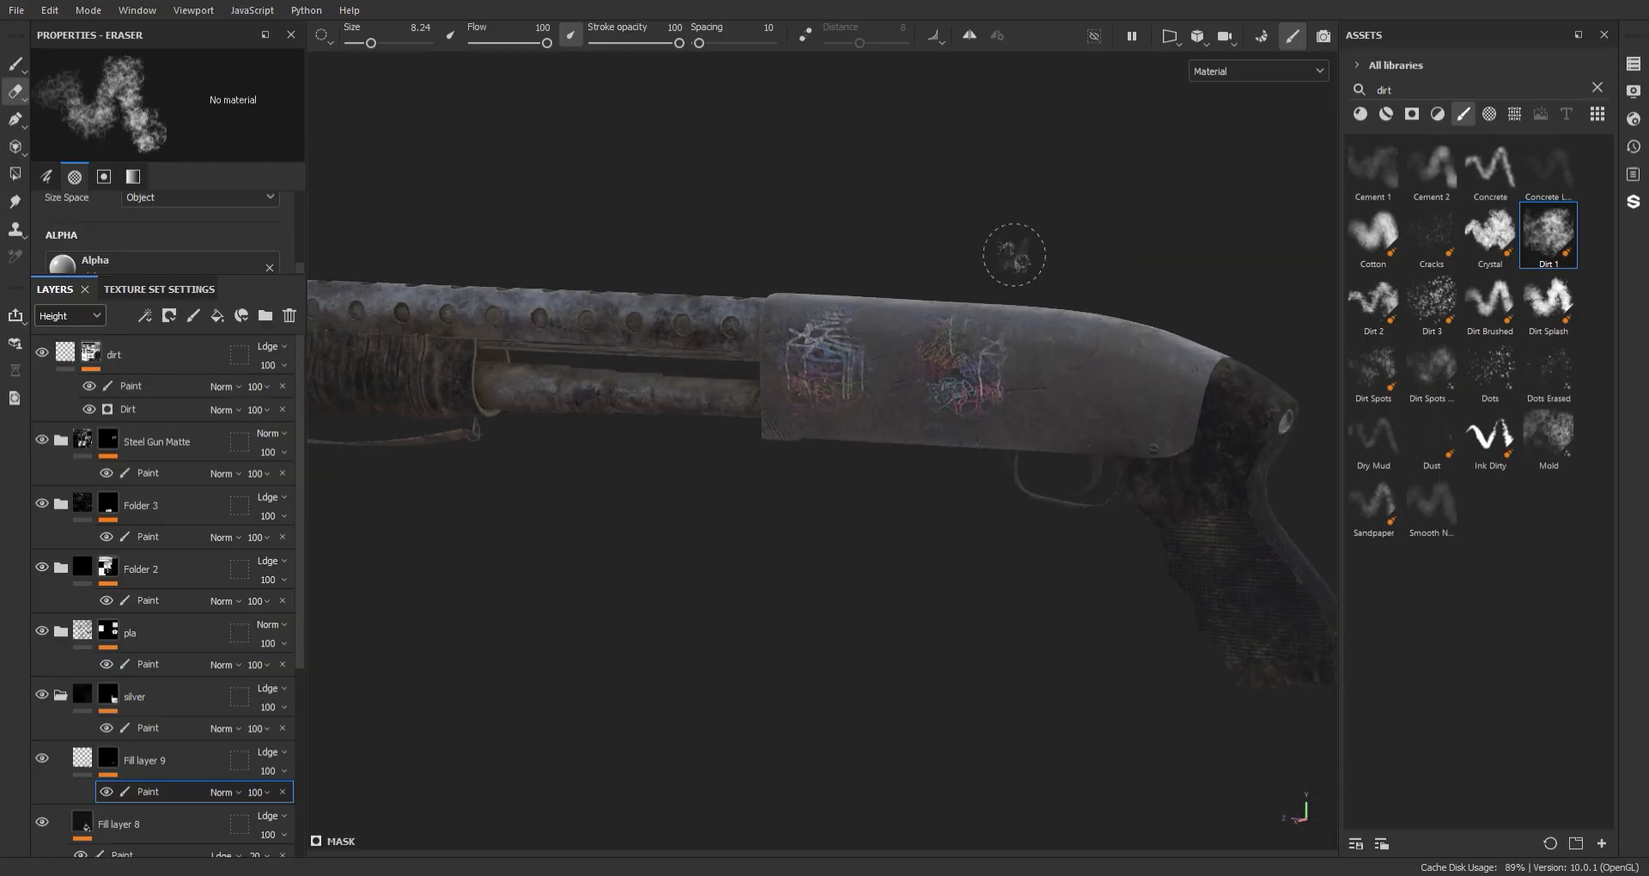
- Duplicate Fill layer 9 with a fresh paint effect on its mask and use the Chaotic Ex... texture as the copy's base color
click(1597, 87)
click(1489, 113)
scroll(1561, 369, down, 5)
mouse_move(1608, 208)
mouse_down()
mouse_move(1610, 462)
mouse_move(1609, 257)
mouse_up()
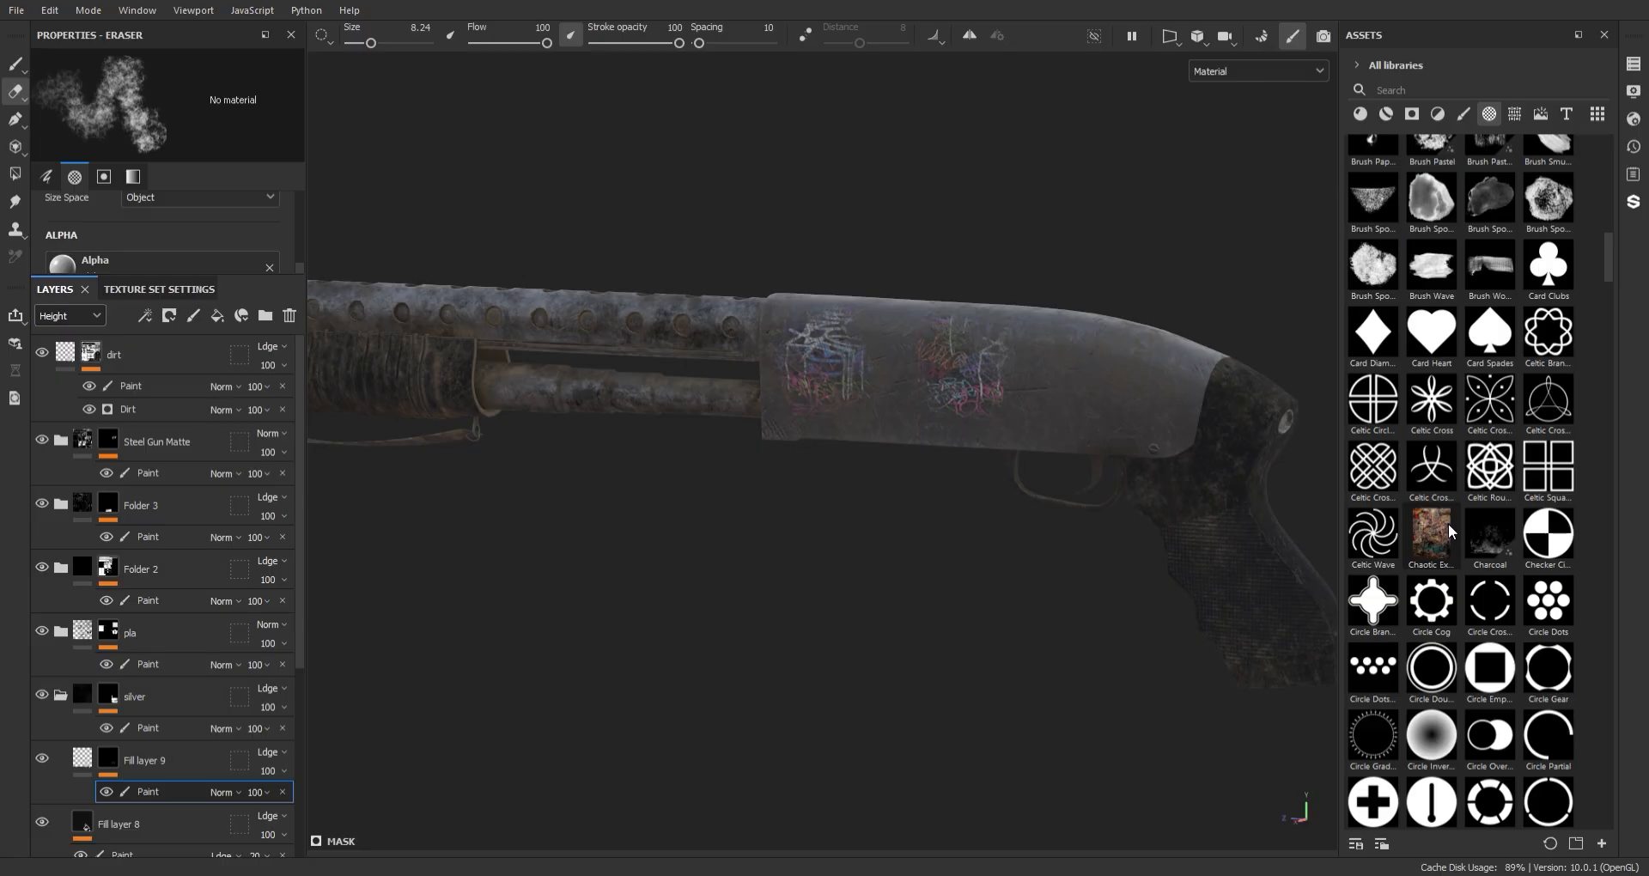
click(283, 792)
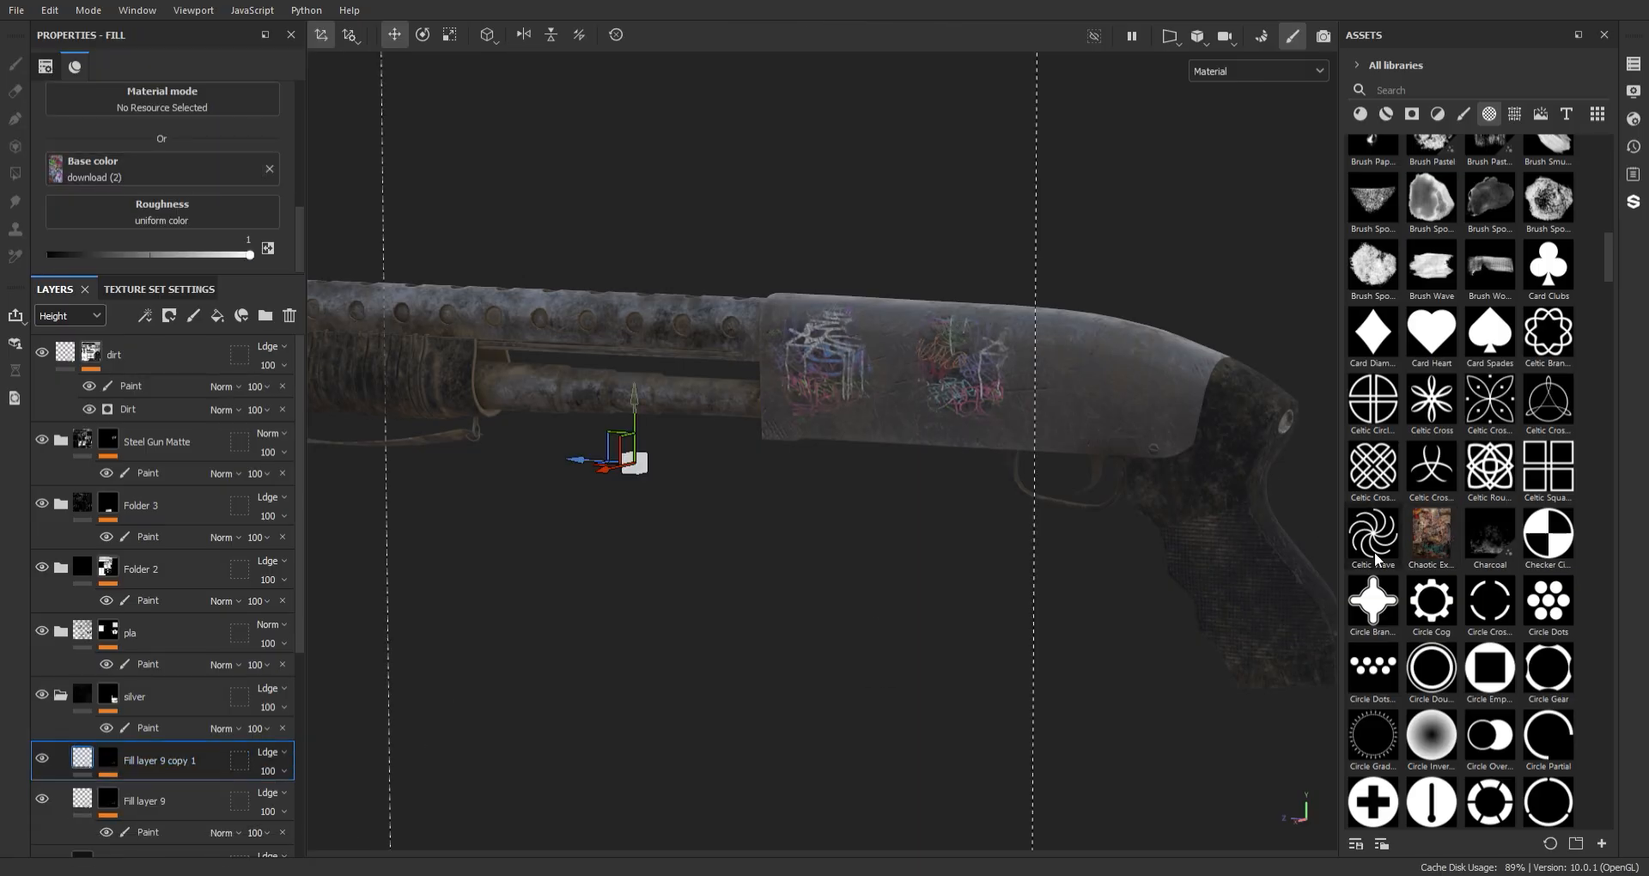
drag(115, 175, 117, 175)
click(107, 759)
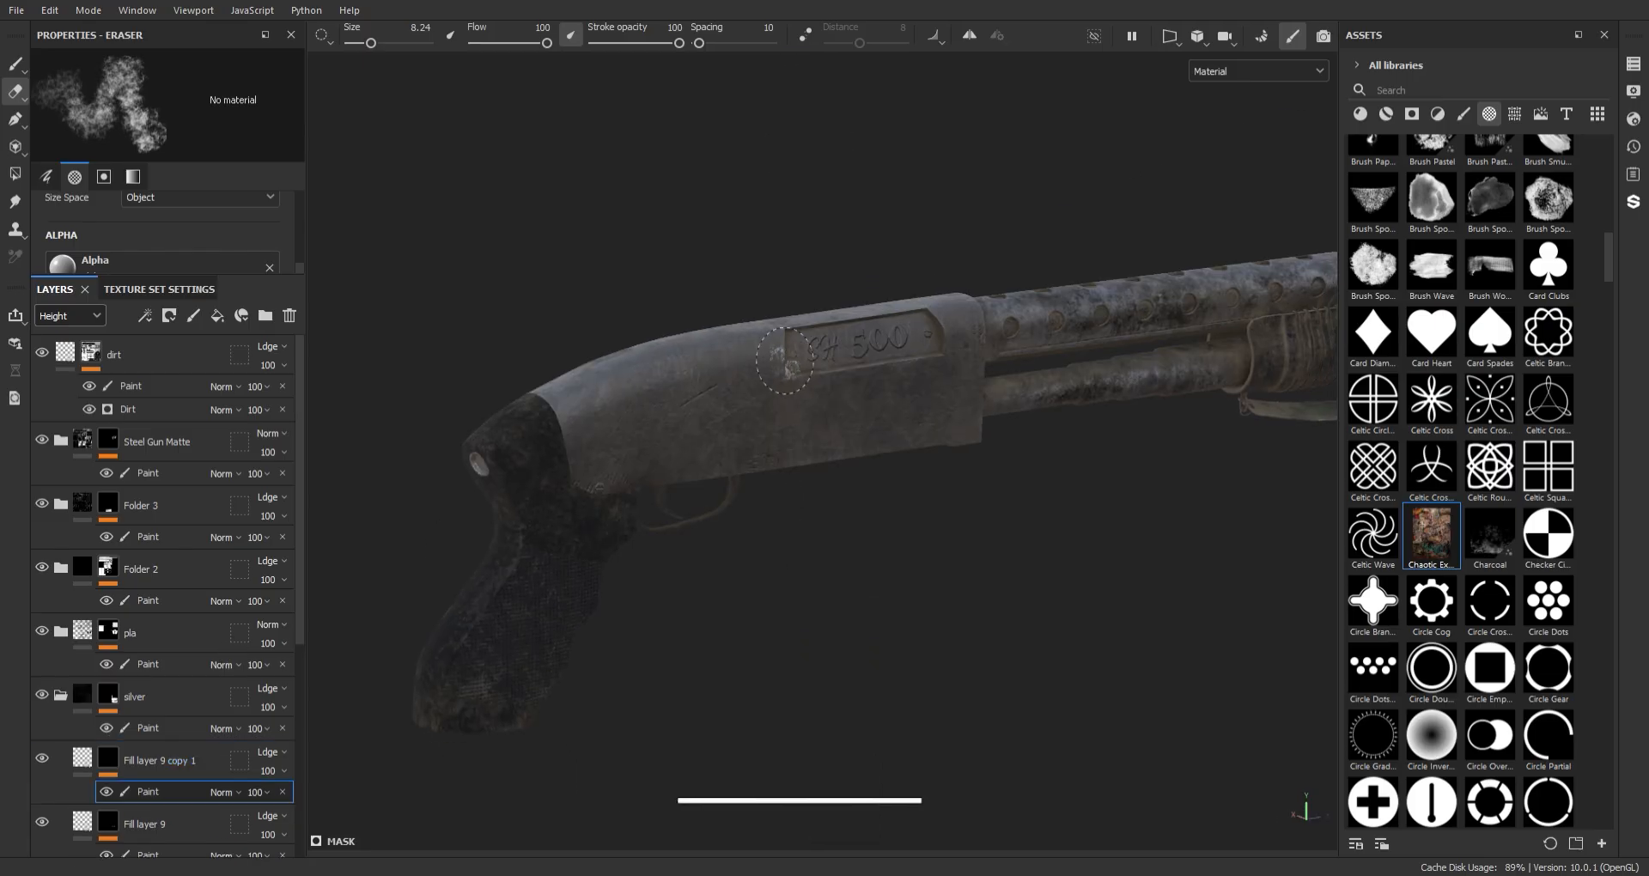
- Stamp the Chaotic Ex... alpha at size 13.48 into the copied layer's mask on the receiver's SH 500 side, behind the engraving
alt+drag(977, 474, 1116, 488)
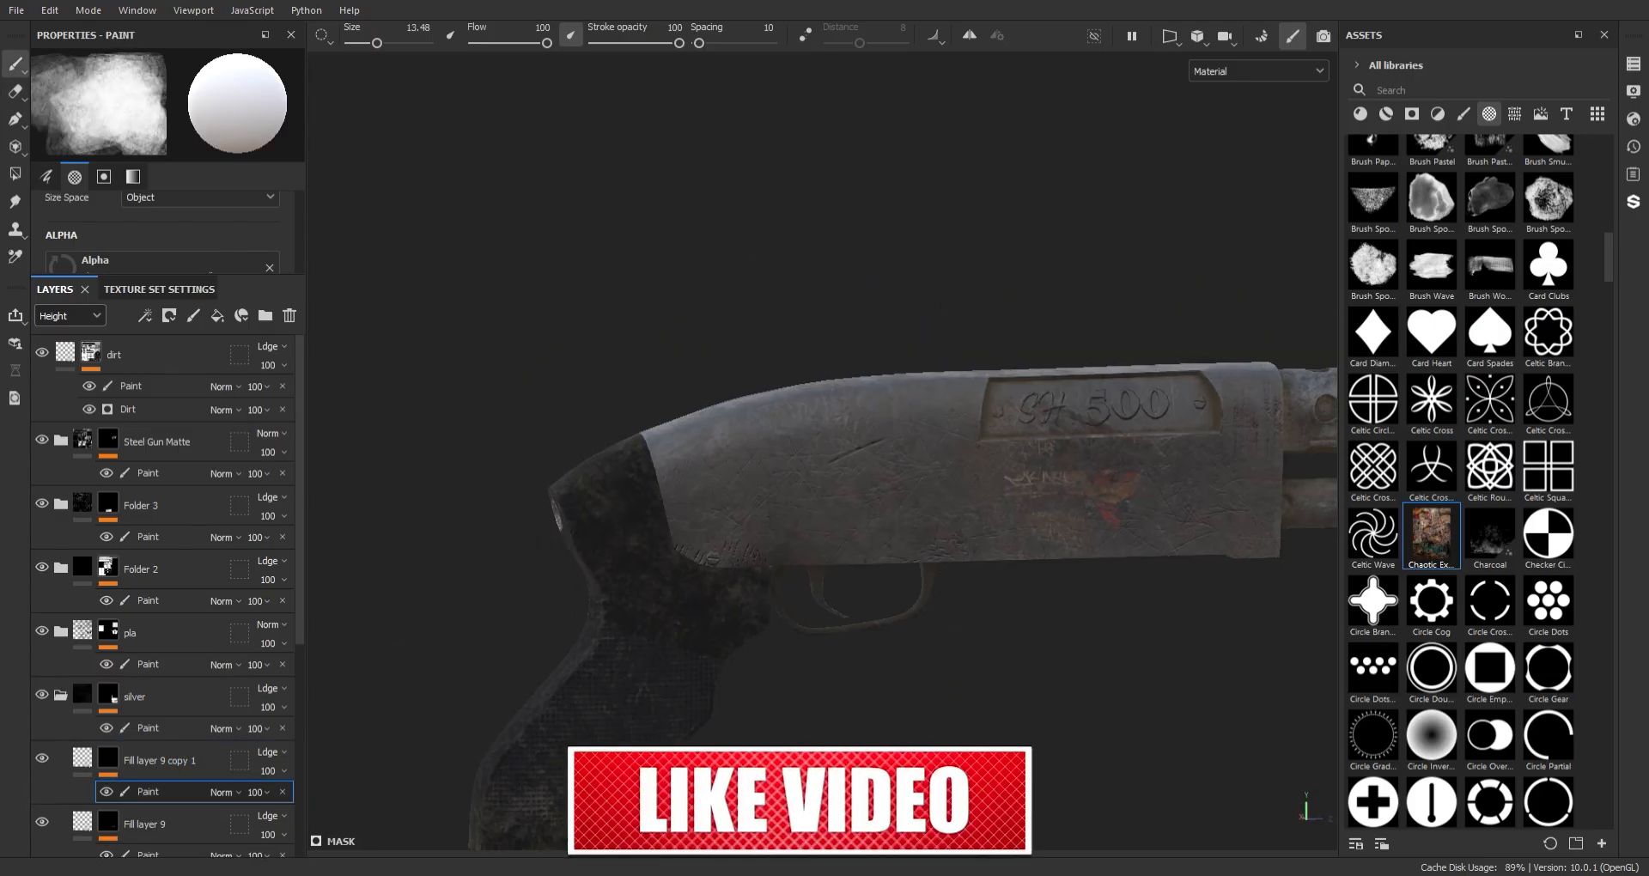
alt+drag(1037, 443, 888, 429)
click(771, 427)
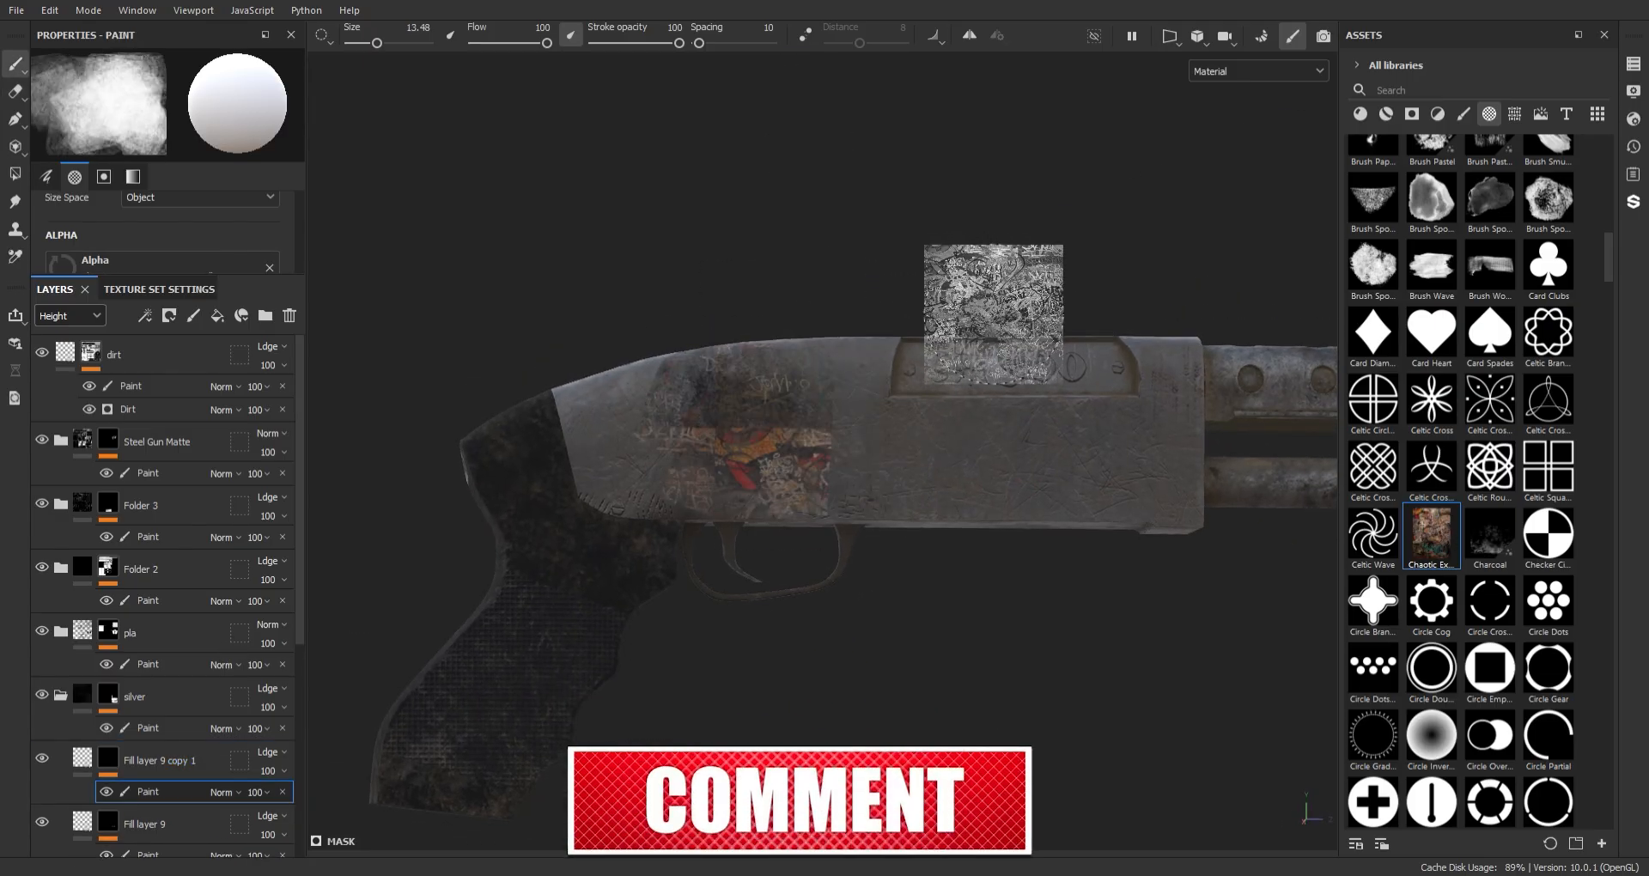
mouse_move(994, 314)
alt+mouse_down()
mouse_move(932, 424)
mouse_move(988, 435)
mouse_move(845, 451)
mouse_move(769, 428)
mouse_move(809, 397)
alt+mouse_up()
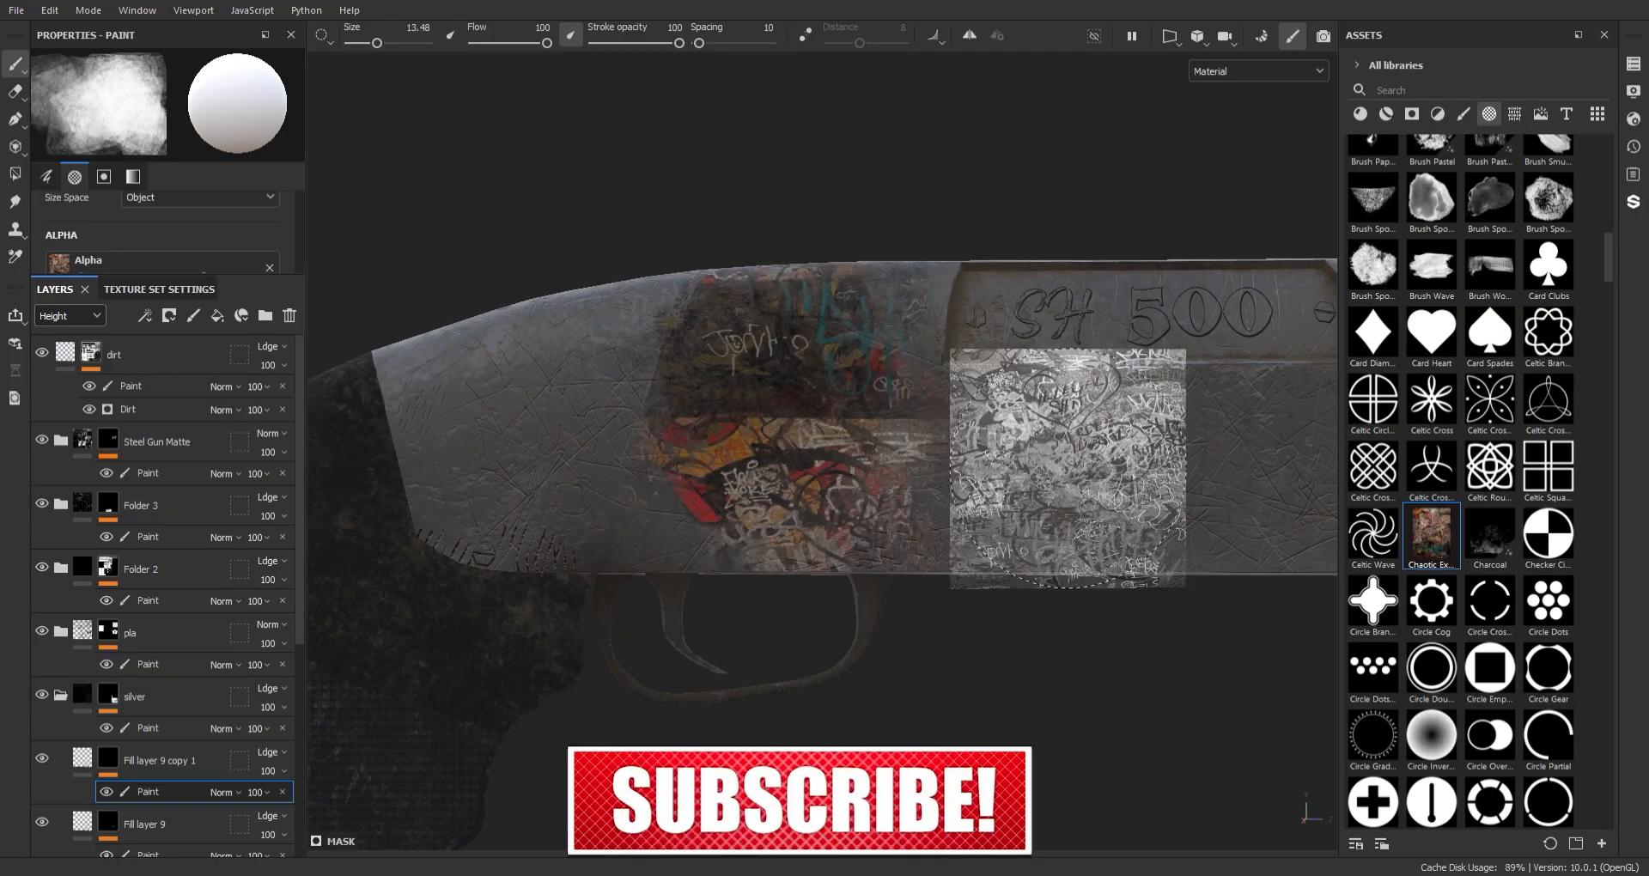
mouse_move(1068, 468)
alt+mouse_down()
mouse_move(980, 423)
mouse_move(1018, 443)
alt+mouse_up()
- Set the paint grayscale to black and search the brushes for dirt to pick the Dirt 1 brush
scroll(286, 267, down, 5)
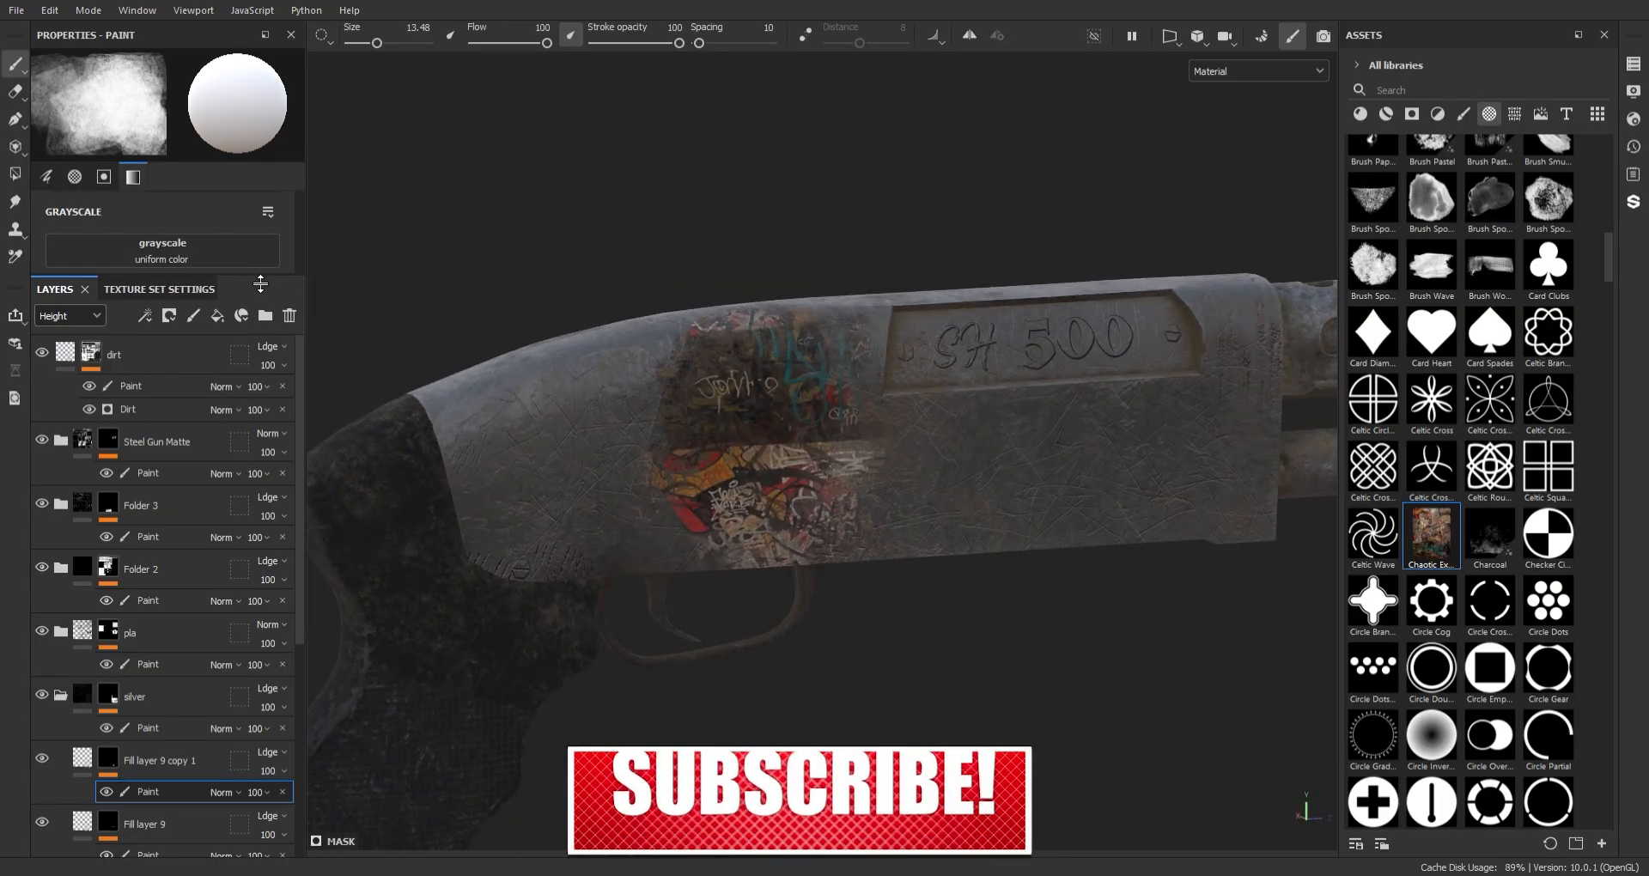
drag(279, 276, 263, 473)
drag(249, 300, 50, 300)
click(1464, 114)
click(1476, 296)
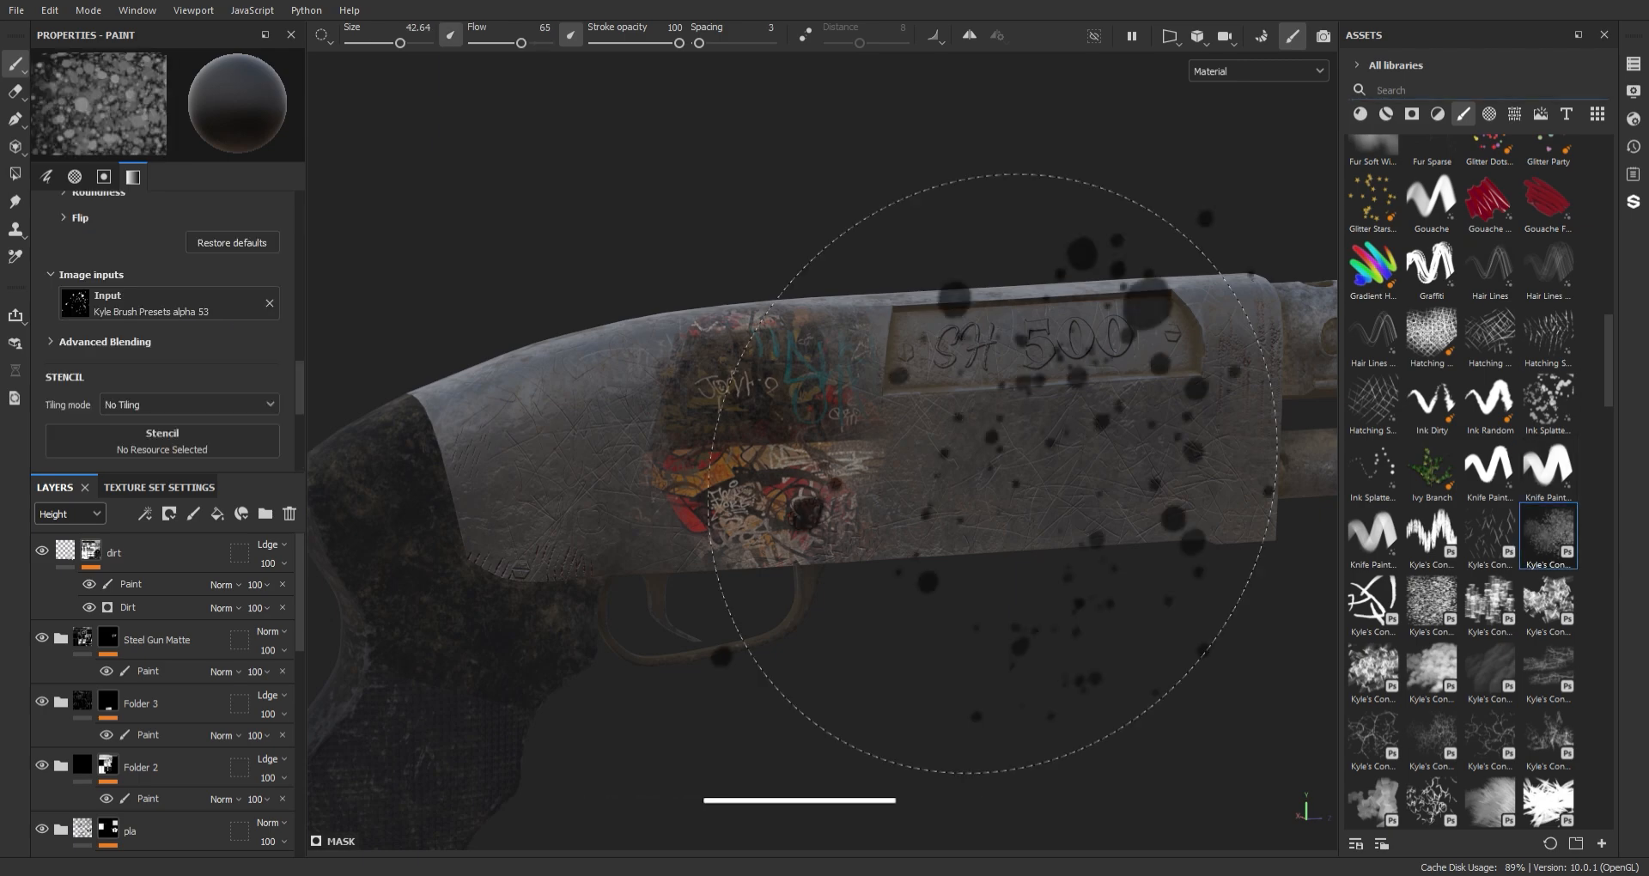
scroll(1596, 481, down, 5)
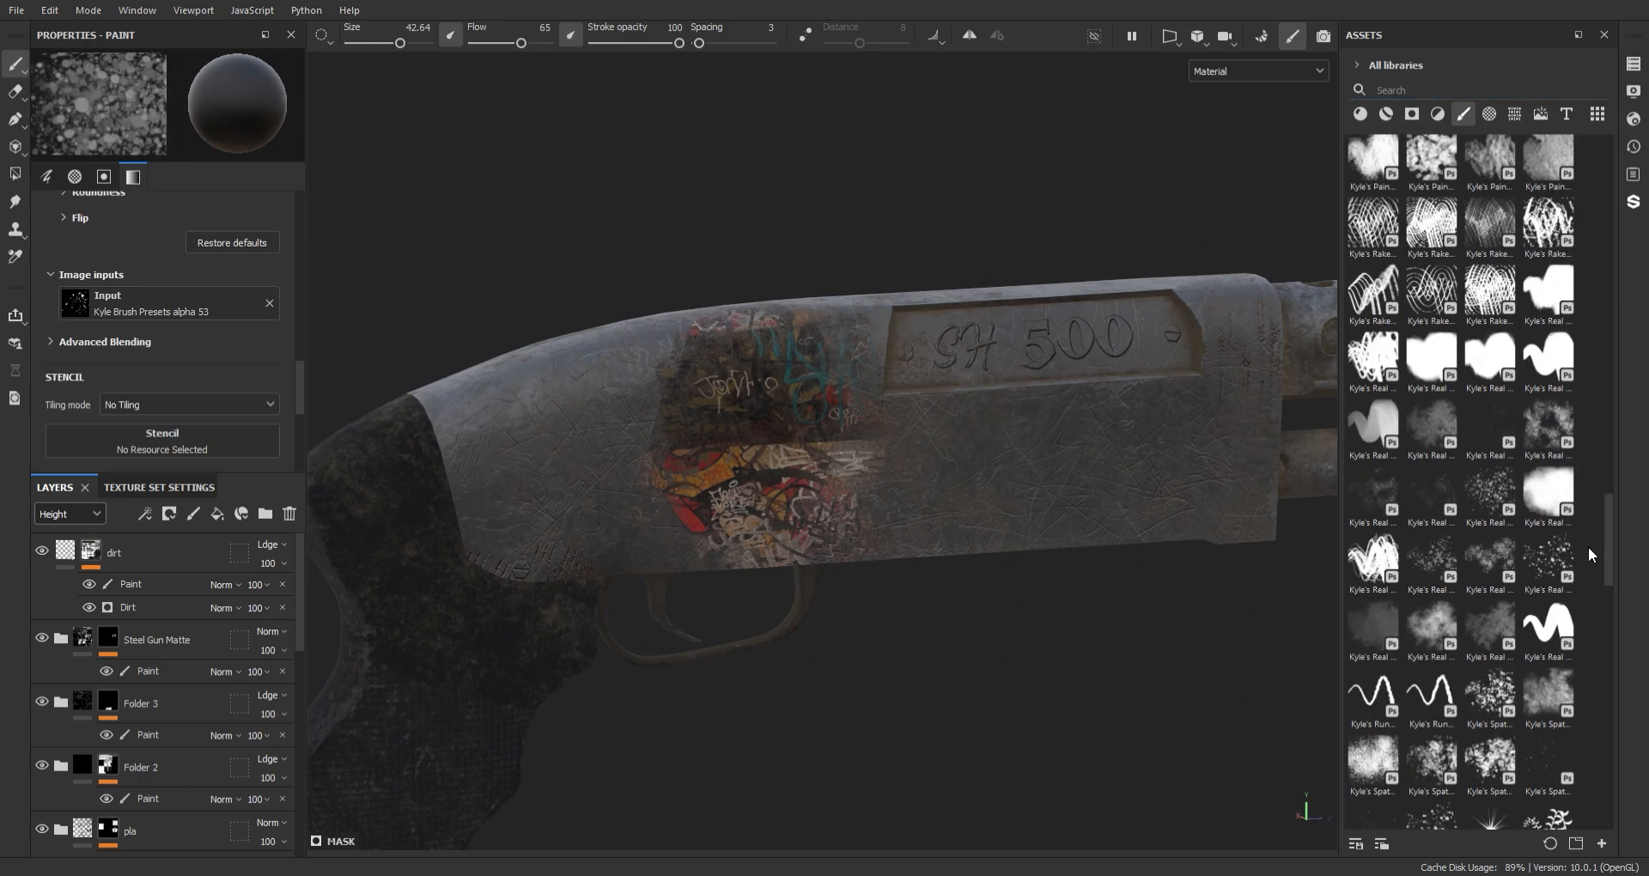
click(1452, 89)
text(dirt)
click(1521, 250)
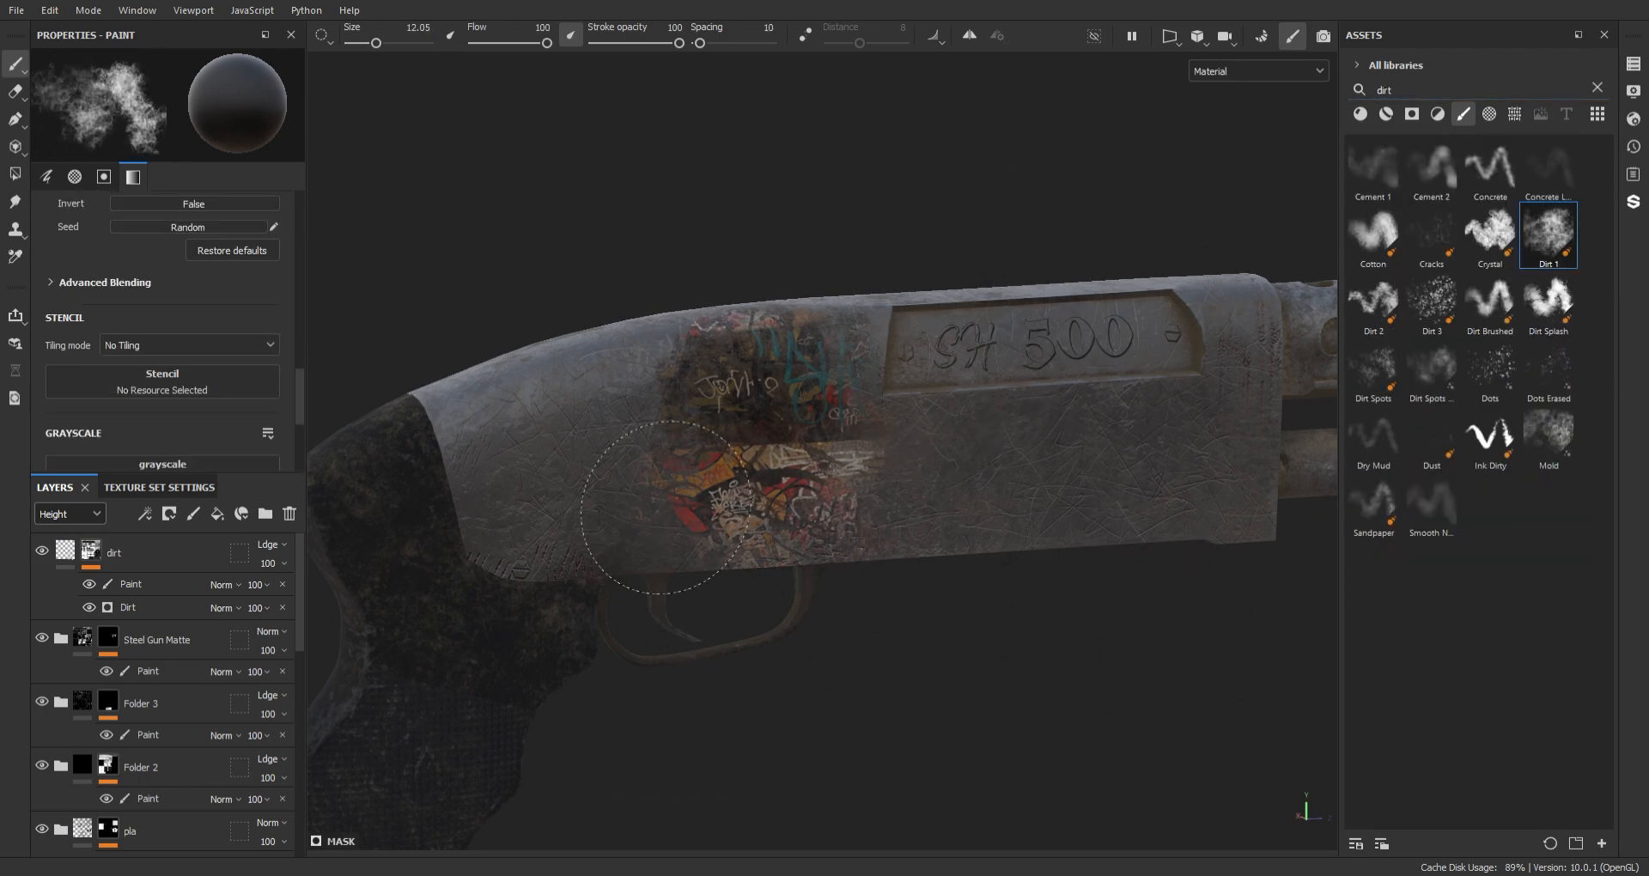
- Wear away the graffiti on the receiver's plain side in Fill layer 9's mask with the black Dirt 1 brush at size 12.05
alt+drag(897, 421, 869, 283)
alt+right_drag(869, 282, 846, 347)
drag(301, 616, 300, 756)
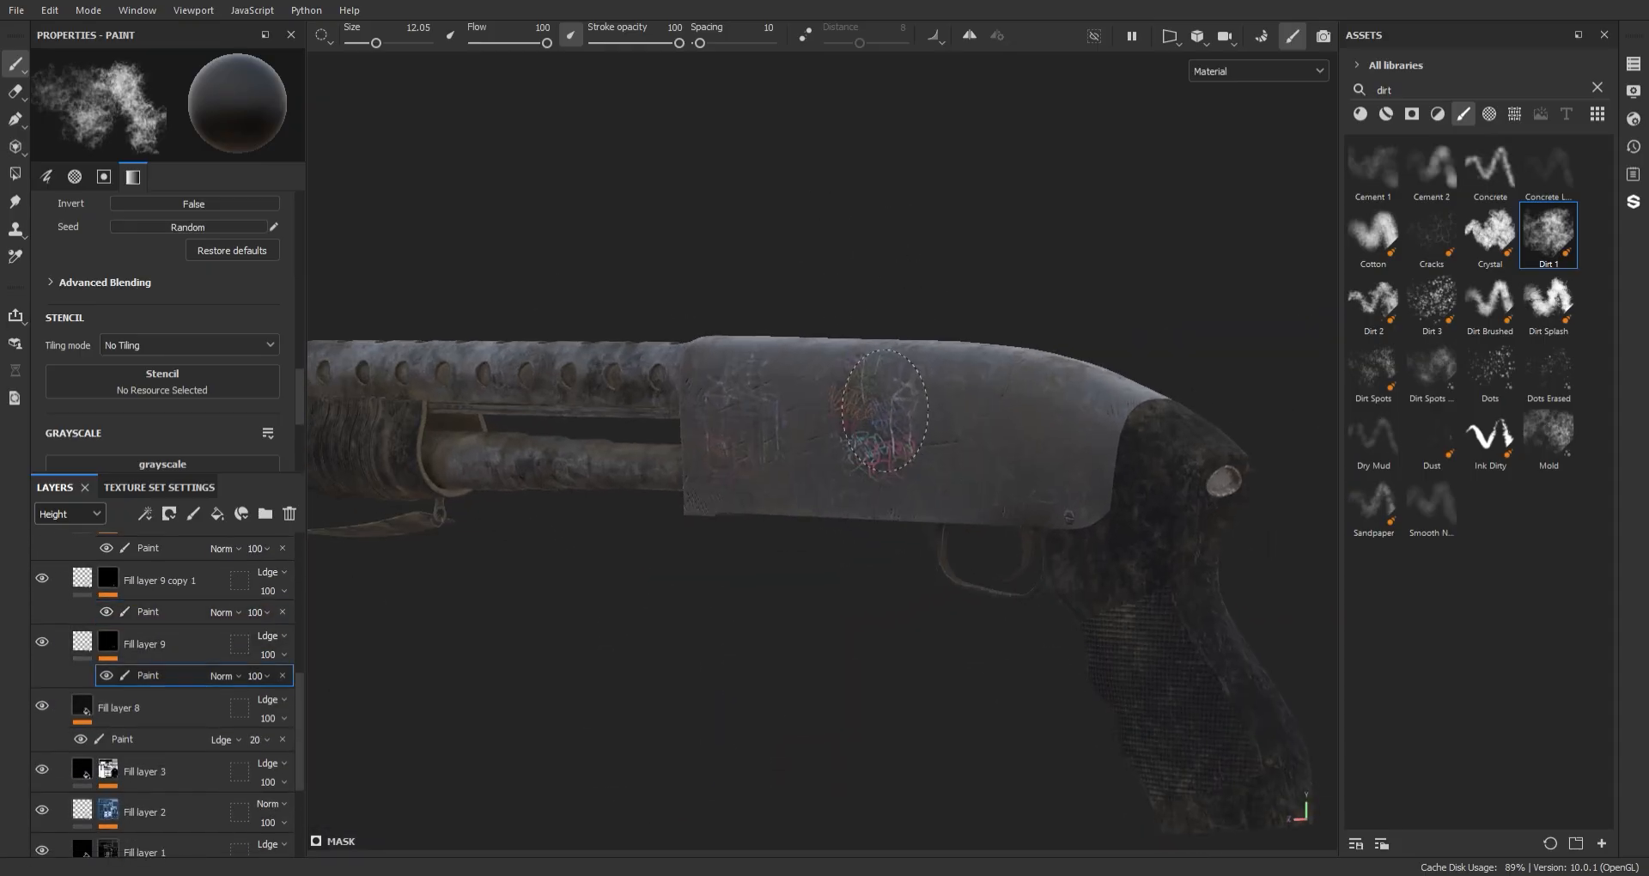